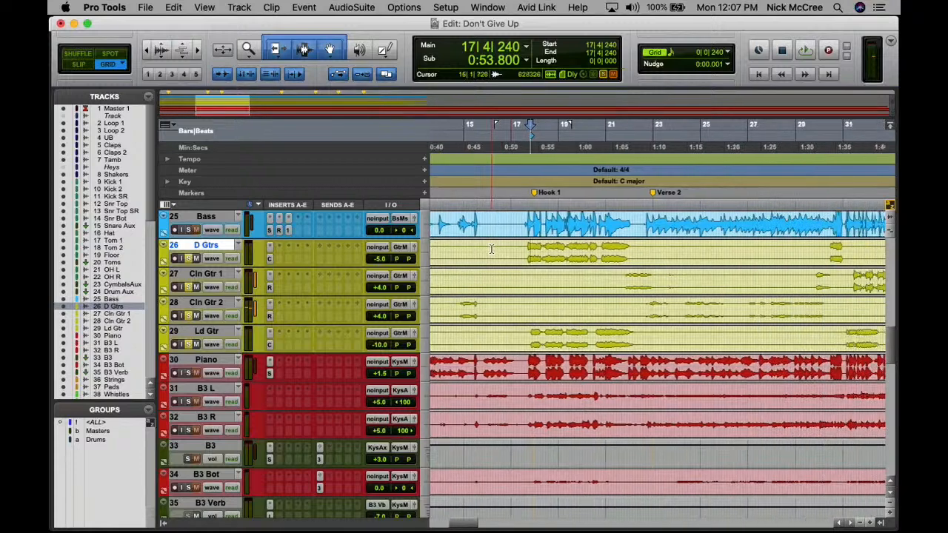
- Solo only the D Gtrs track and look over its CLA Guitars plug-in settings
{"action": "scroll", "coordinate": [200, 337], "scroll_direction": "down", "scroll_amount": 1}
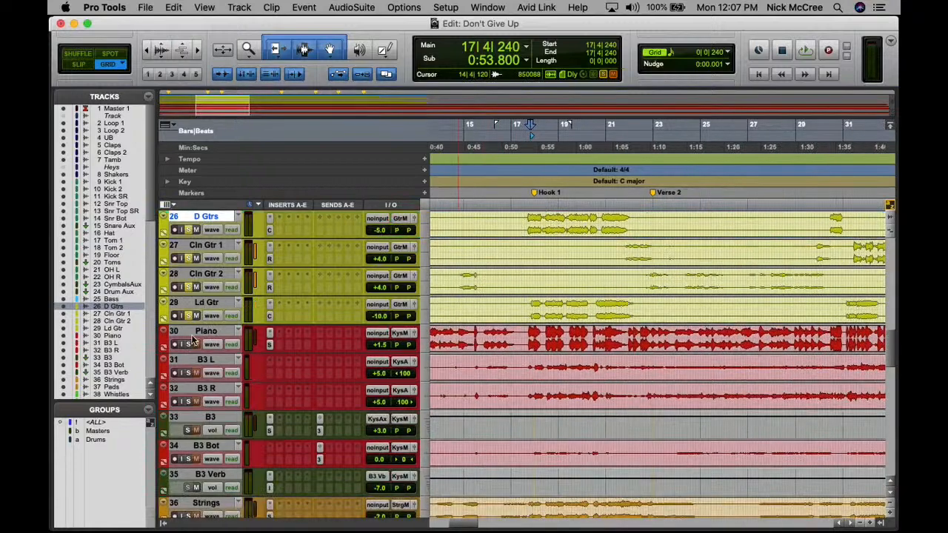
{"action": "scroll", "coordinate": [198, 320], "scroll_direction": "up", "scroll_amount": 2}
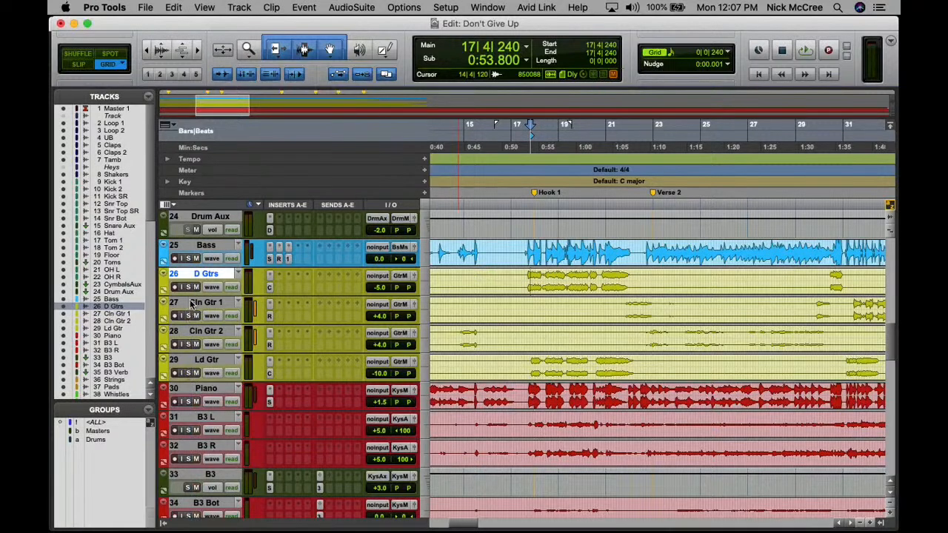
{"action": "left_click", "coordinate": [269, 286]}
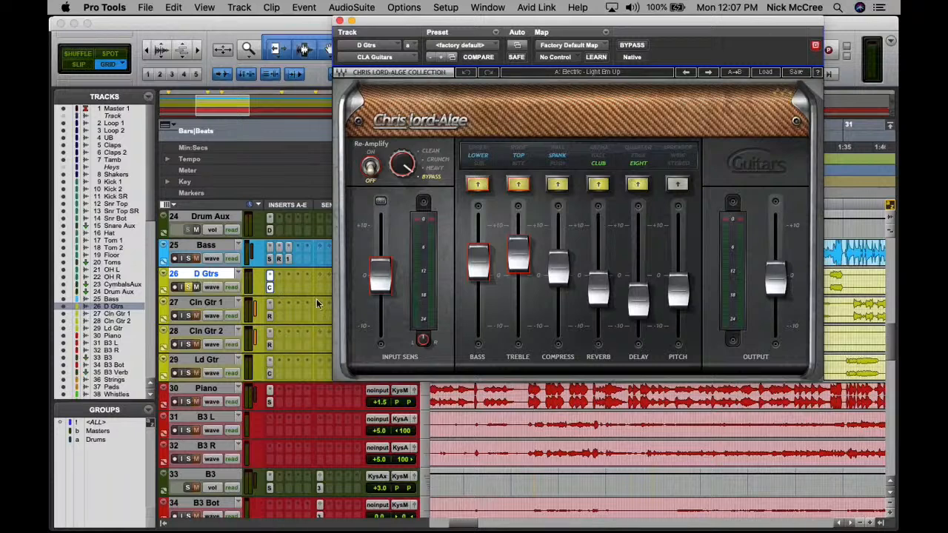
{"action": "left_click", "coordinate": [338, 20]}
{"action": "key", "text": "super+s"}
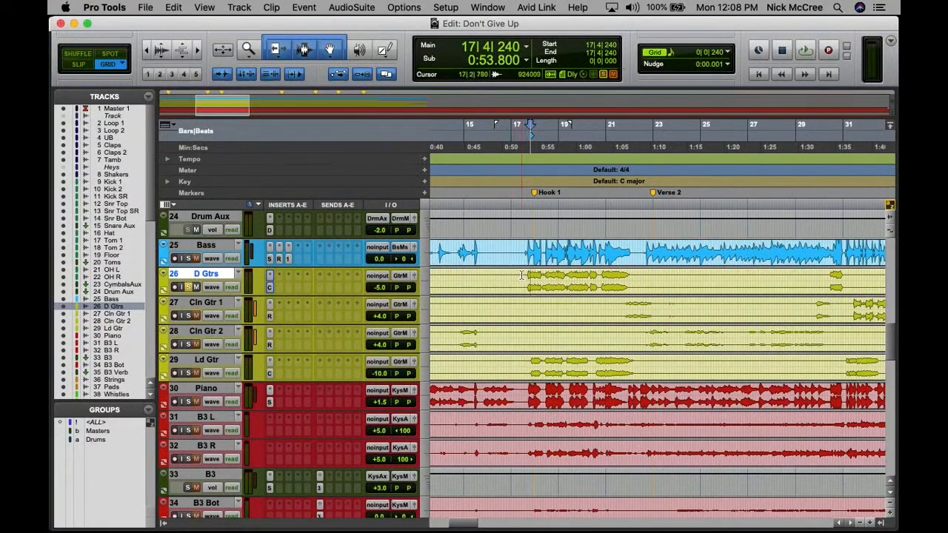
- Bypass CLA Guitars on D Gtrs and play the track from 17|2|720 through Hook 1, keeping the plug-in window clear of the guitar clips
{"action": "left_click", "coordinate": [521, 275]}
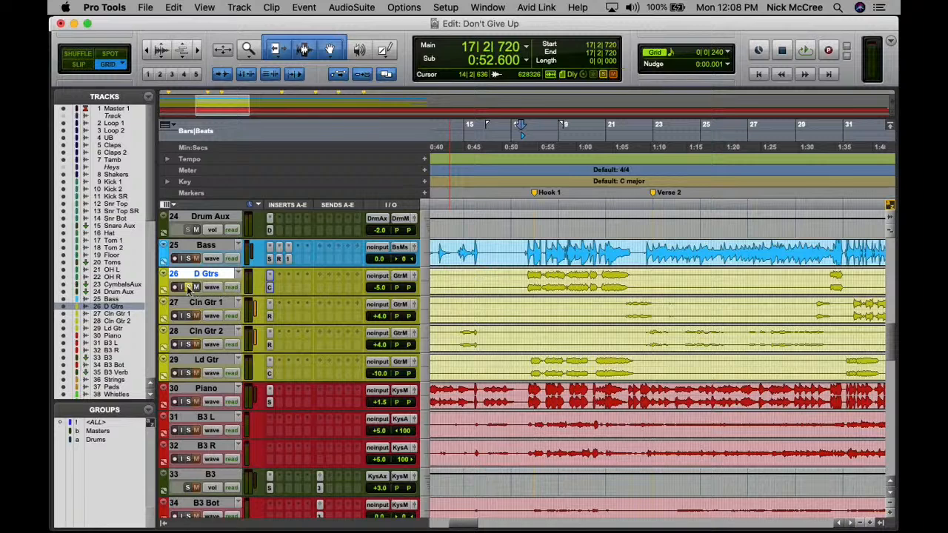
{"action": "key", "text": "space"}
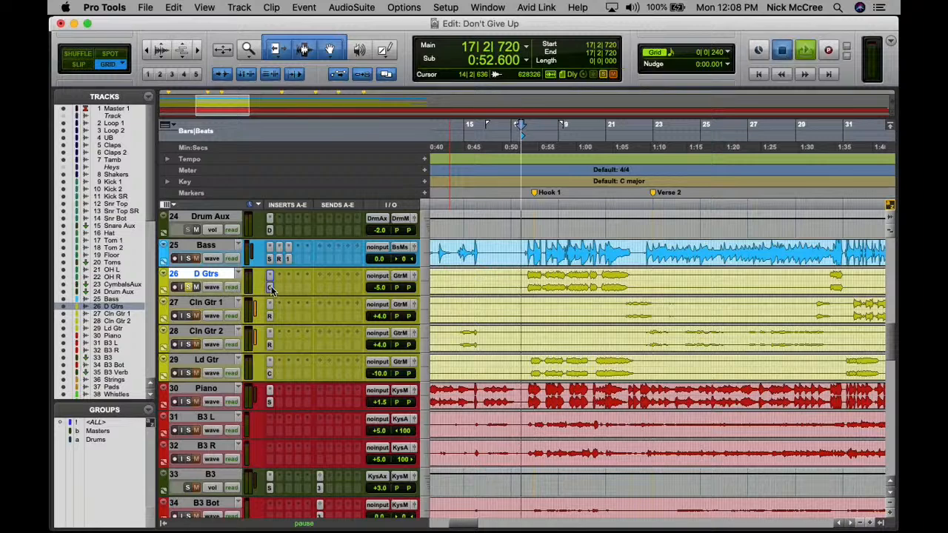
{"action": "key", "text": "space"}
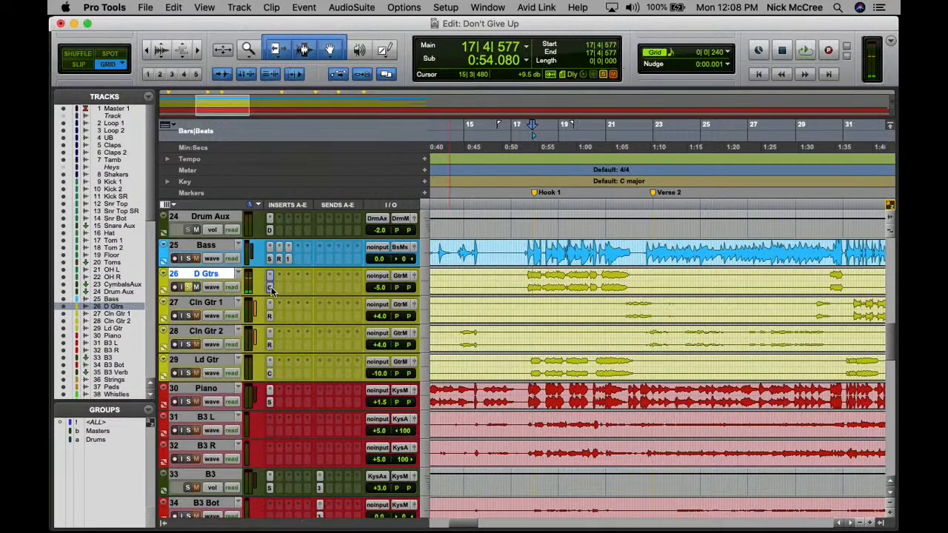
{"action": "right_click", "coordinate": [270, 287]}
{"action": "left_click", "coordinate": [270, 291]}
{"action": "left_click", "coordinate": [269, 289]}
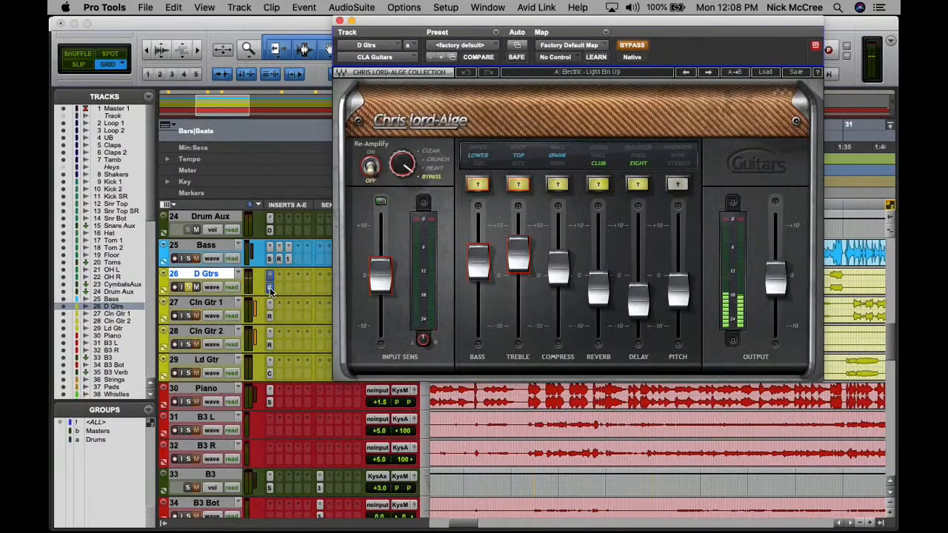
{"action": "key", "text": "space"}
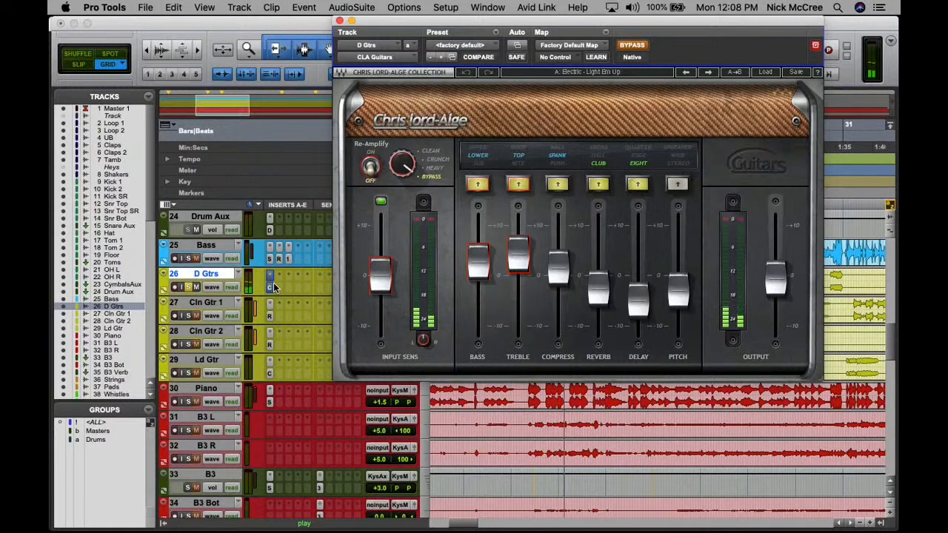
{"action": "left_click_drag", "start_coordinate": [579, 22], "coordinate": [525, 328]}
{"action": "key", "text": "space"}
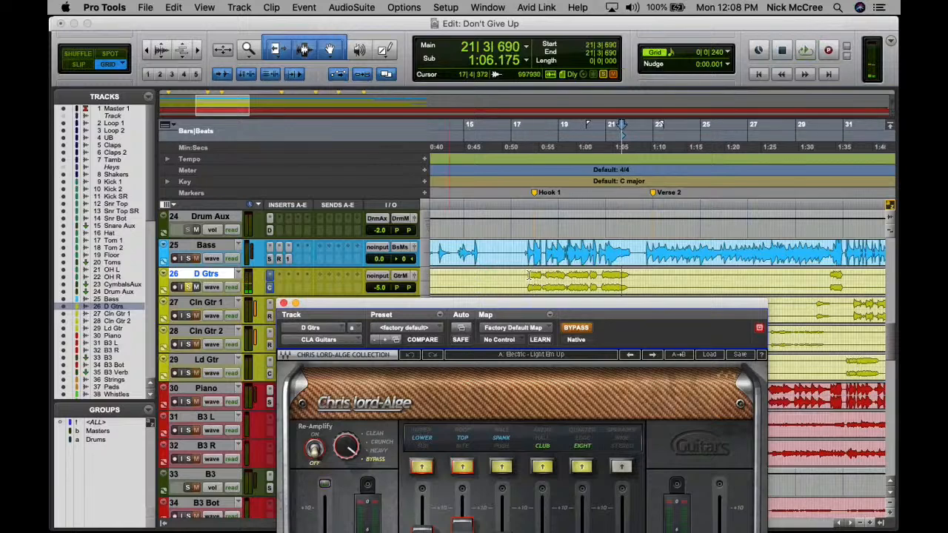
- Take CLA Guitars on D Gtrs out of bypass and play the processed guitars from 17|3|480
{"action": "left_click", "coordinate": [527, 277]}
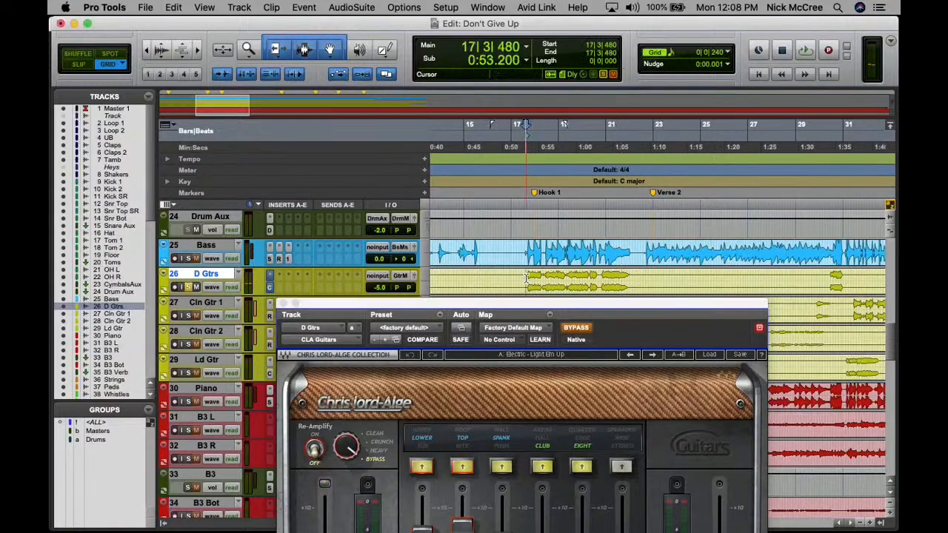
{"action": "left_click", "coordinate": [579, 330]}
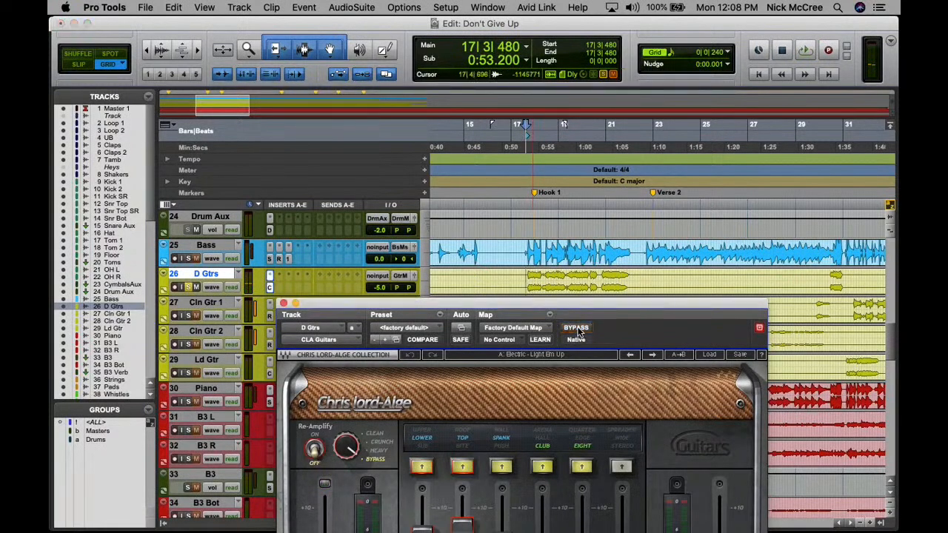
{"action": "key", "text": "space"}
{"action": "left_click_drag", "start_coordinate": [578, 303], "coordinate": [601, 48]}
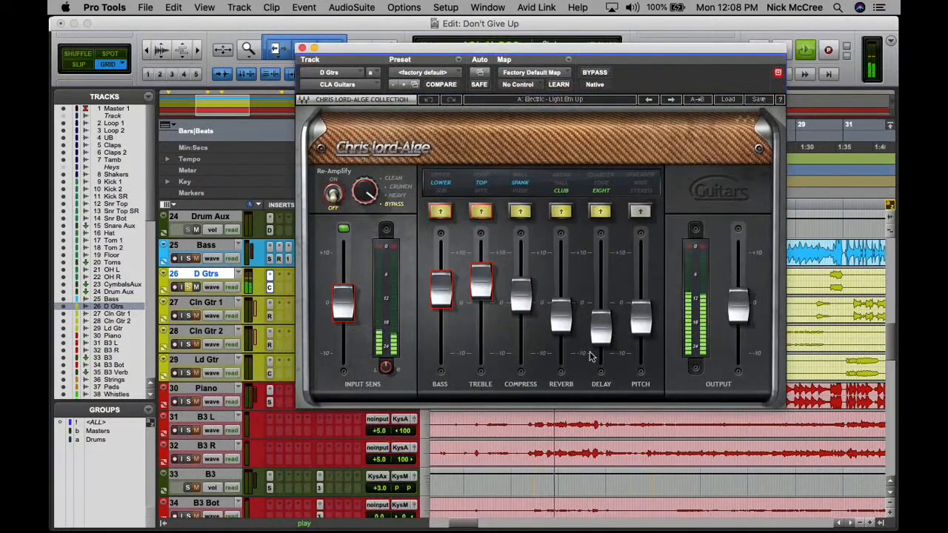
- Raise the Delay fader of D Gtrs' CLA Guitars plug-in to -5.0, then stop playback and close the plug-in
{"action": "left_click_drag", "start_coordinate": [603, 329], "coordinate": [601, 319]}
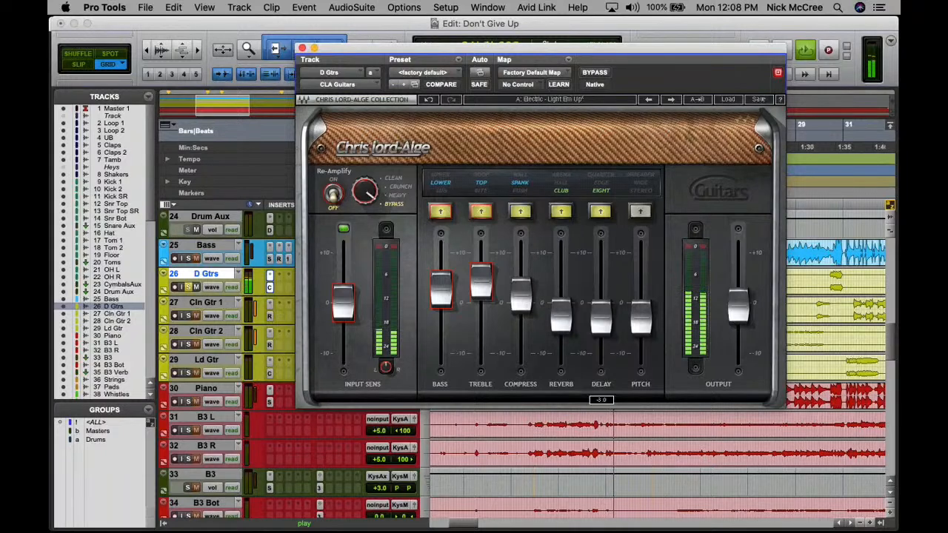
{"action": "key", "text": "space"}
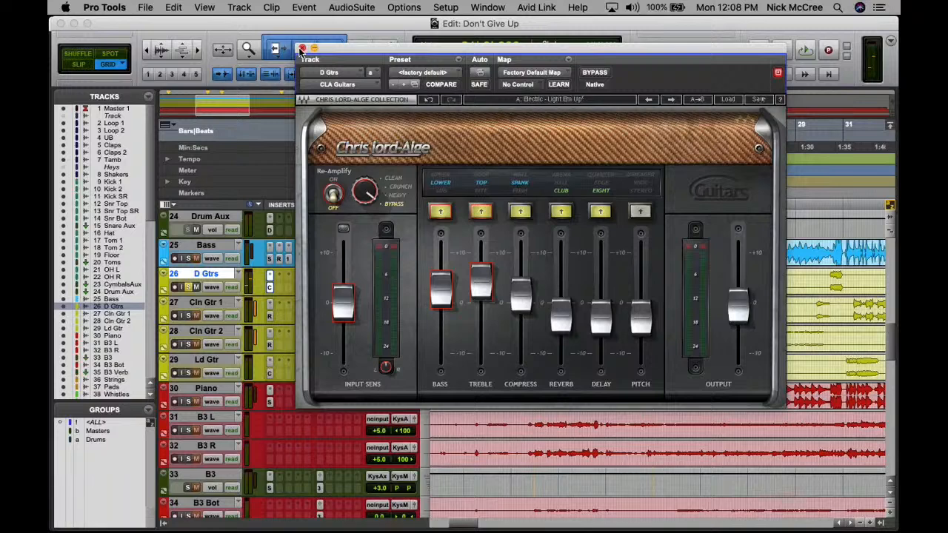
{"action": "mouse_move", "coordinate": [480, 287]}
{"action": "left_click", "coordinate": [302, 50]}
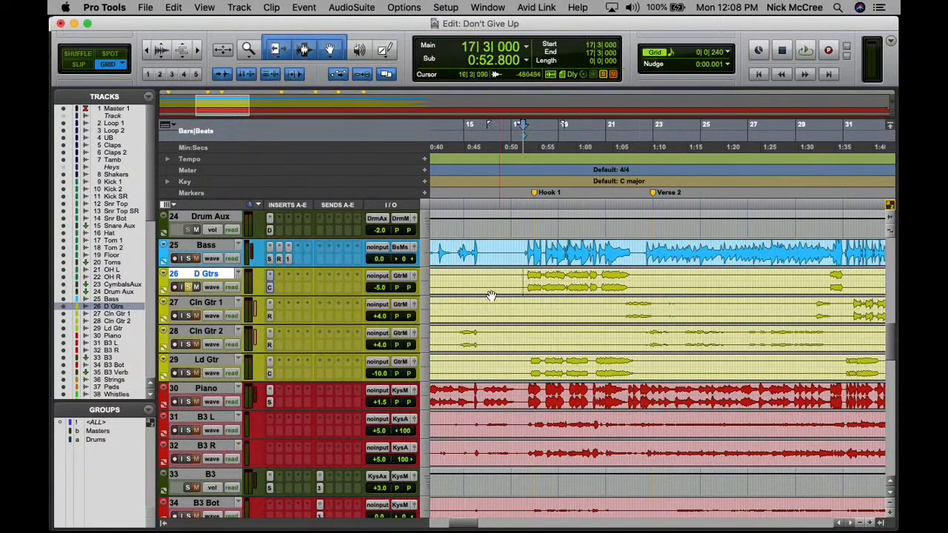
- Play from 17|3|000 with Ld Gtr soloed alongside D Gtrs and review Ld Gtr's CLA Guitars settings
{"action": "key", "text": "space"}
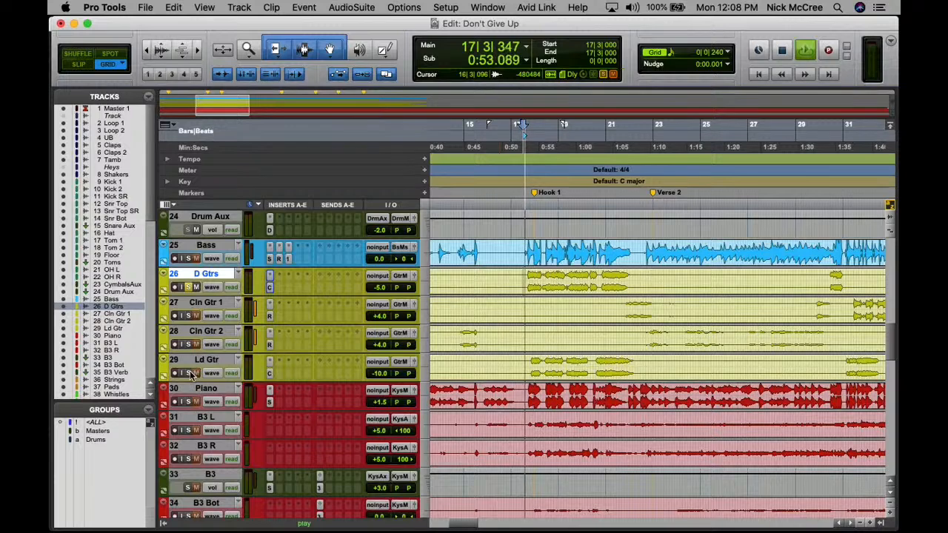
{"action": "left_click", "coordinate": [269, 373]}
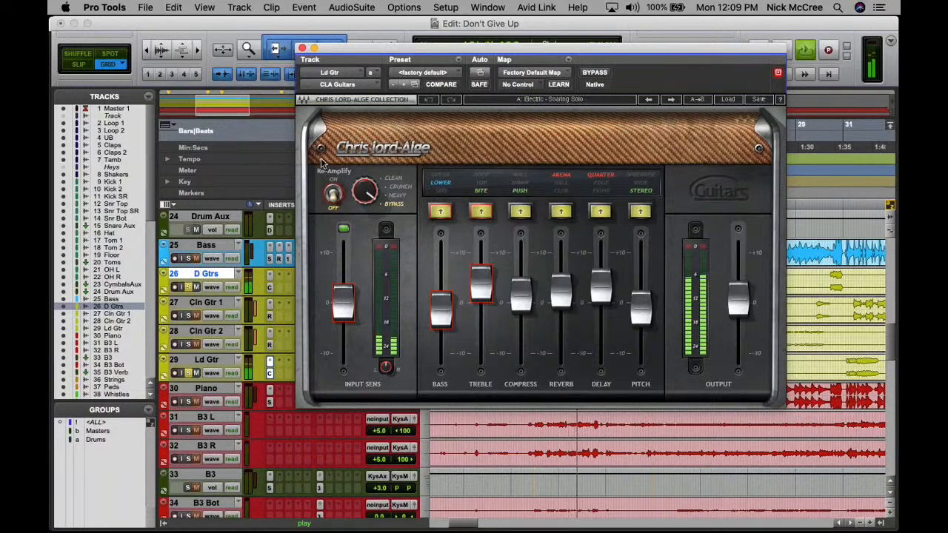
{"action": "left_click", "coordinate": [303, 48]}
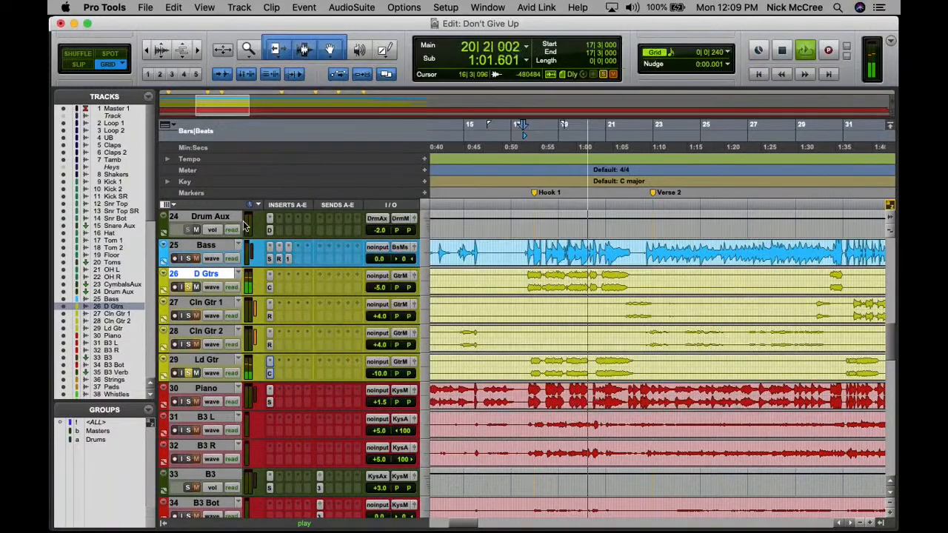
- Show Ld Gtr's automation lanes and set the track's volume to -13 dB
{"action": "left_click", "coordinate": [164, 375]}
{"action": "left_click", "coordinate": [413, 361]}
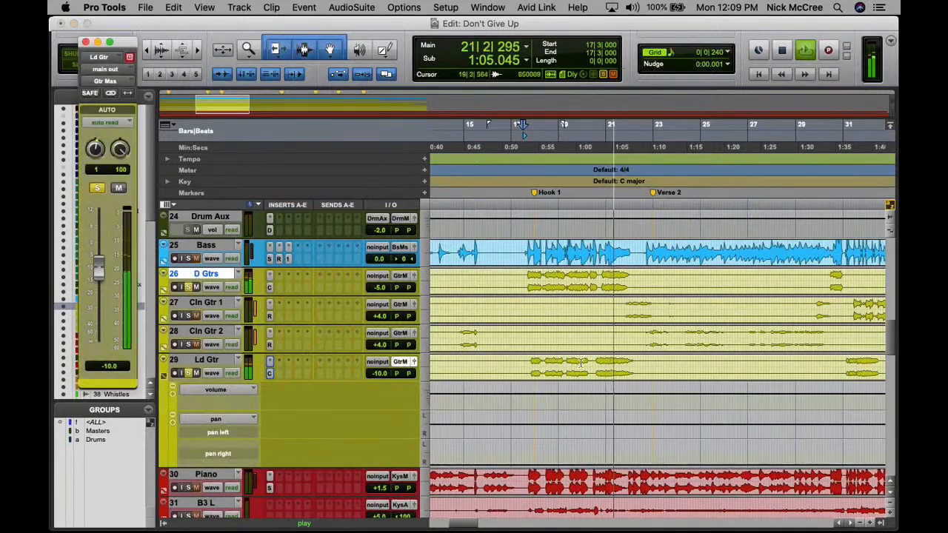
{"action": "left_click", "coordinate": [126, 367]}
{"action": "type", "text": "-13"}
{"action": "key", "text": "Return"}
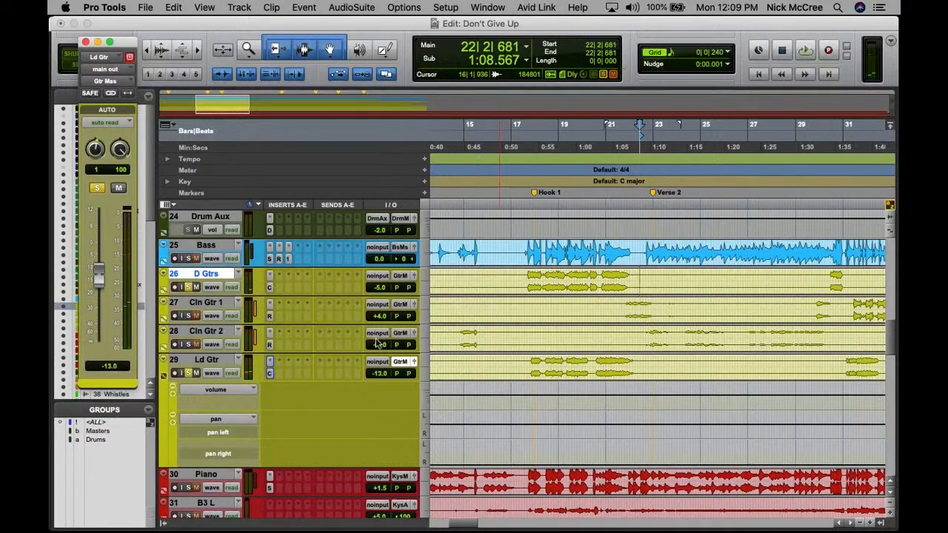
- Play the two soloed guitar tracks from 17|3|480 to check the lead guitar level
{"action": "left_click", "coordinate": [525, 364]}
{"action": "key", "text": "super+bracketleft"}
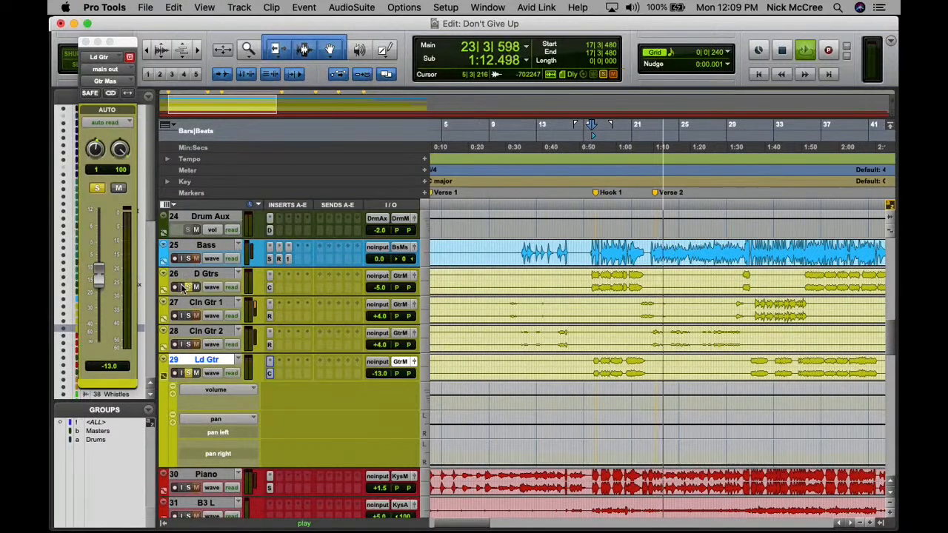
{"action": "key", "text": "space"}
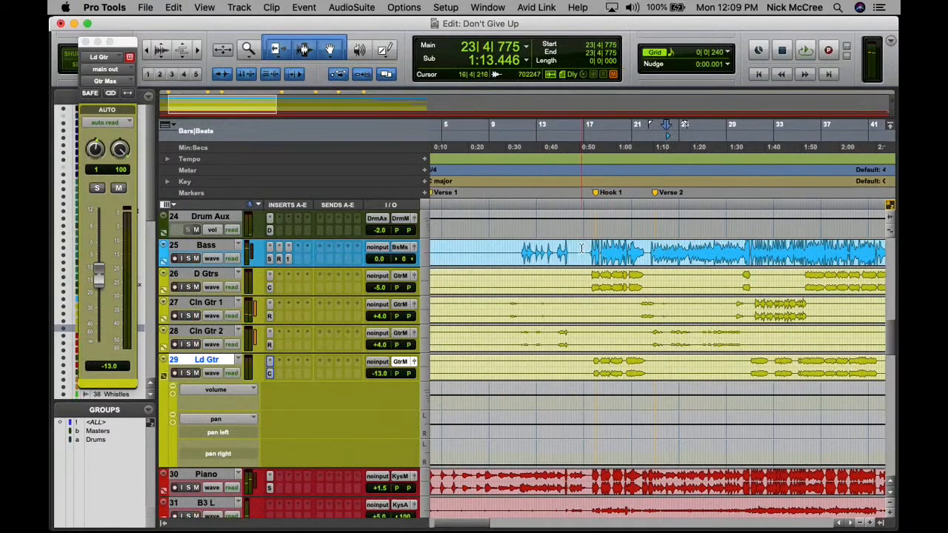
- Solo all four guitar tracks from D Gtrs to Ld Gtr together with the Piano track
{"action": "left_click", "coordinate": [205, 274], "text": "shift"}
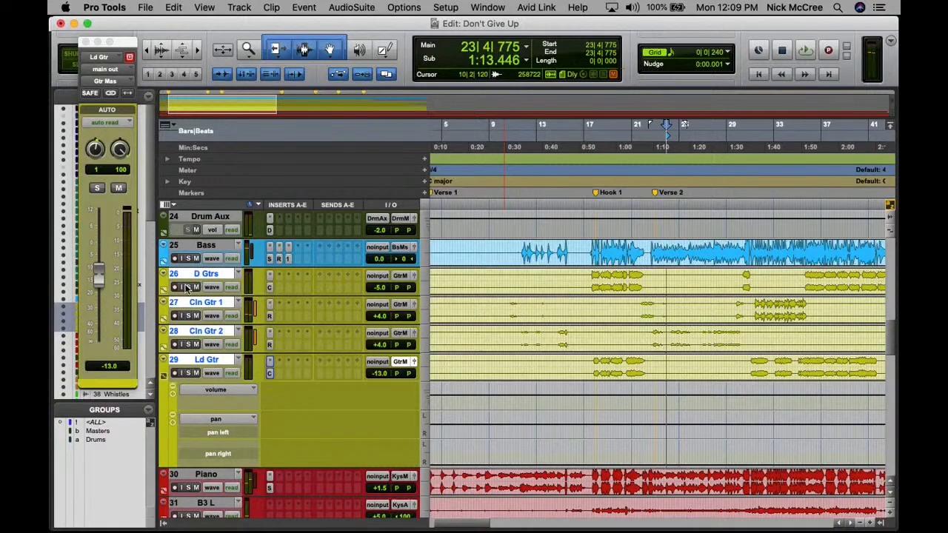
{"action": "left_click", "coordinate": [187, 287]}
{"action": "scroll", "coordinate": [189, 304], "scroll_direction": "down", "scroll_amount": 5}
{"action": "left_click", "coordinate": [189, 316]}
{"action": "key", "text": "space"}
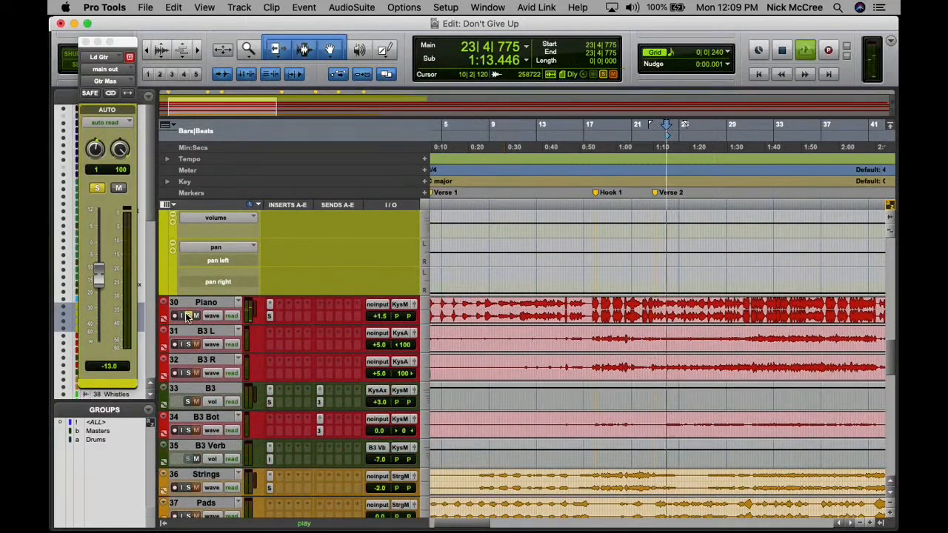
- Play the soloed guitars and piano from 17|2|000 to hear them together in Hook 1
{"action": "key", "text": "space"}
{"action": "left_click", "coordinate": [588, 306]}
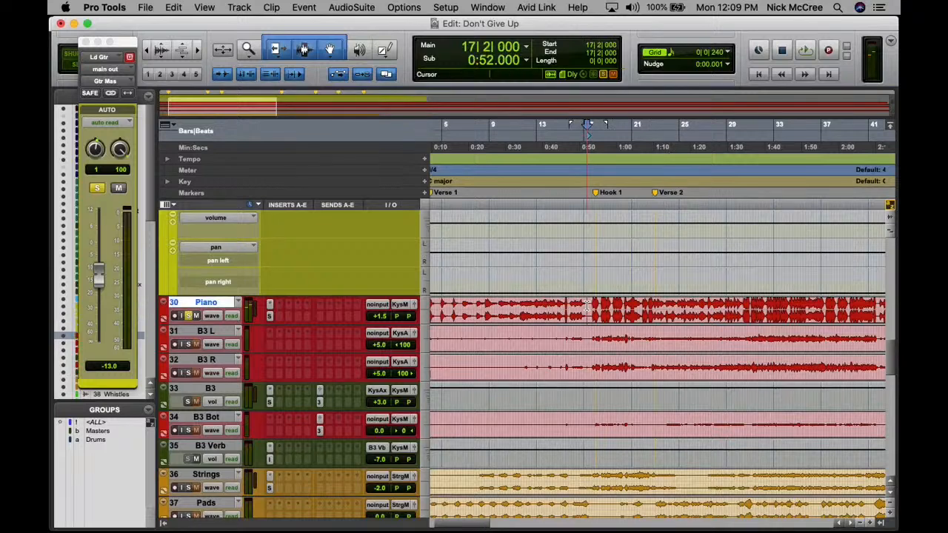
{"action": "key", "text": "space"}
{"action": "key", "text": "t"}
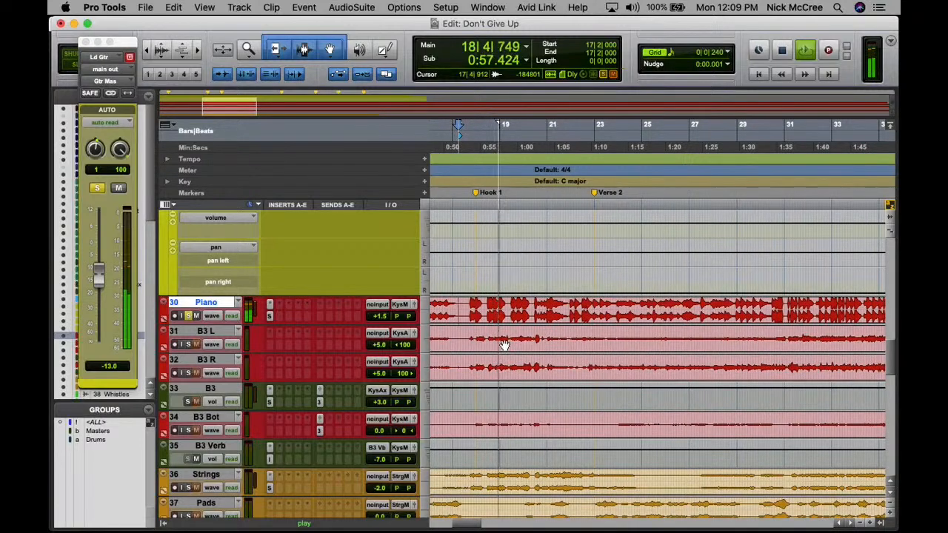
- Set the D Gtrs track's volume to -4 dB
{"action": "scroll", "coordinate": [503, 345], "scroll_direction": "up", "scroll_amount": 2}
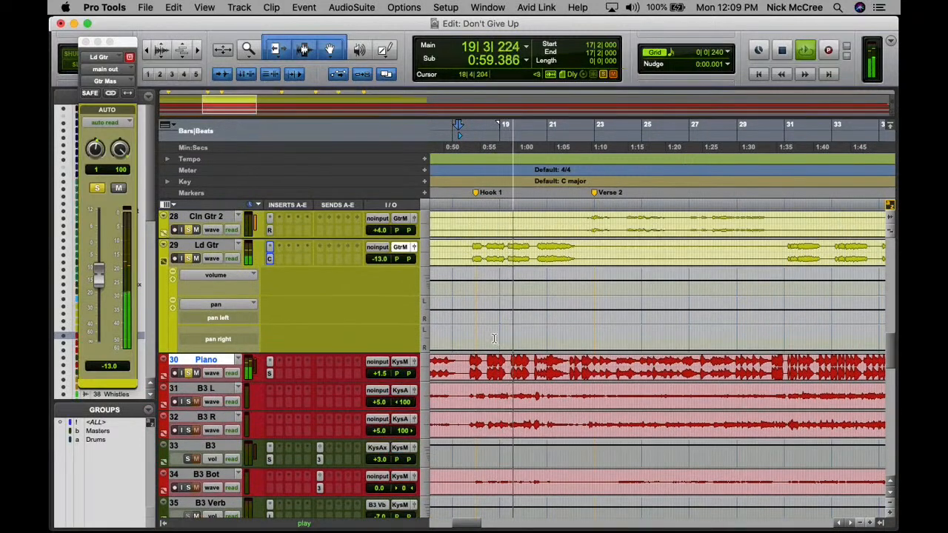
{"action": "scroll", "coordinate": [504, 345], "scroll_direction": "up", "scroll_amount": 2}
{"action": "left_click", "coordinate": [413, 218]}
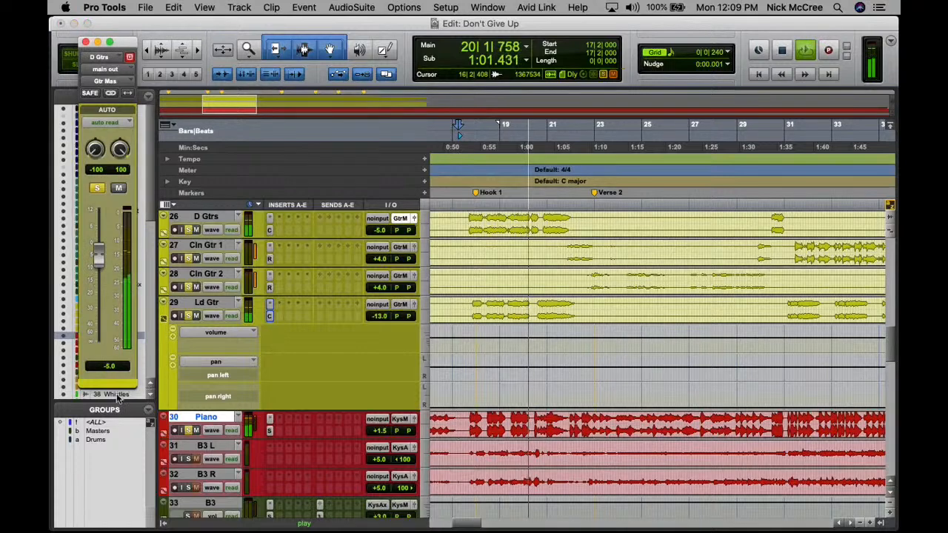
{"action": "left_click", "coordinate": [104, 367]}
{"action": "type", "text": "-4"}
{"action": "key", "text": "Return"}
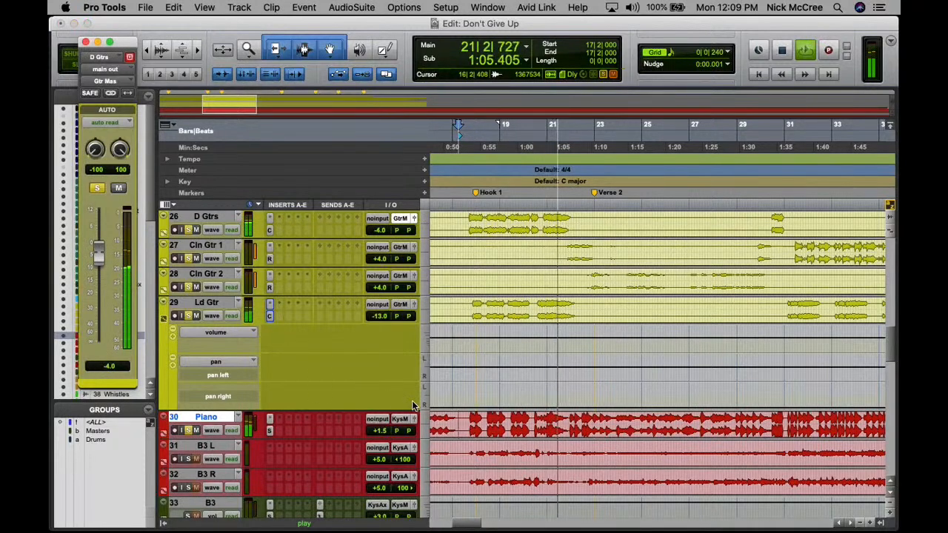
- Raise volume automation to +8 dB on Cln Gtr 1 for about three bars from 21|3|720 and on Cln Gtr 2 from 22|2|720 to 30|3|720
{"action": "scroll", "coordinate": [444, 413], "scroll_direction": "left", "scroll_amount": 1}
{"action": "scroll", "coordinate": [457, 418], "scroll_direction": "down", "scroll_amount": 1}
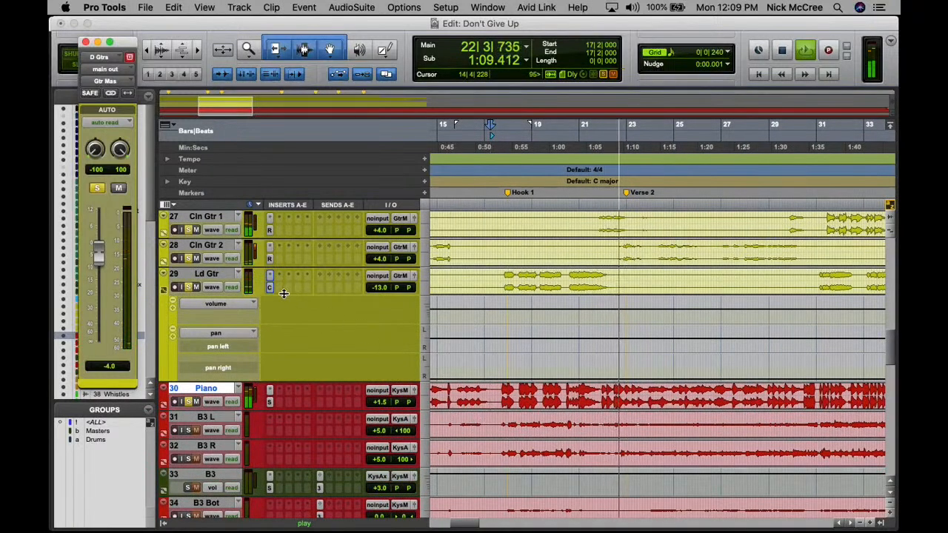
{"action": "left_click", "coordinate": [164, 232]}
{"action": "left_click", "coordinate": [164, 348]}
{"action": "key", "text": "space"}
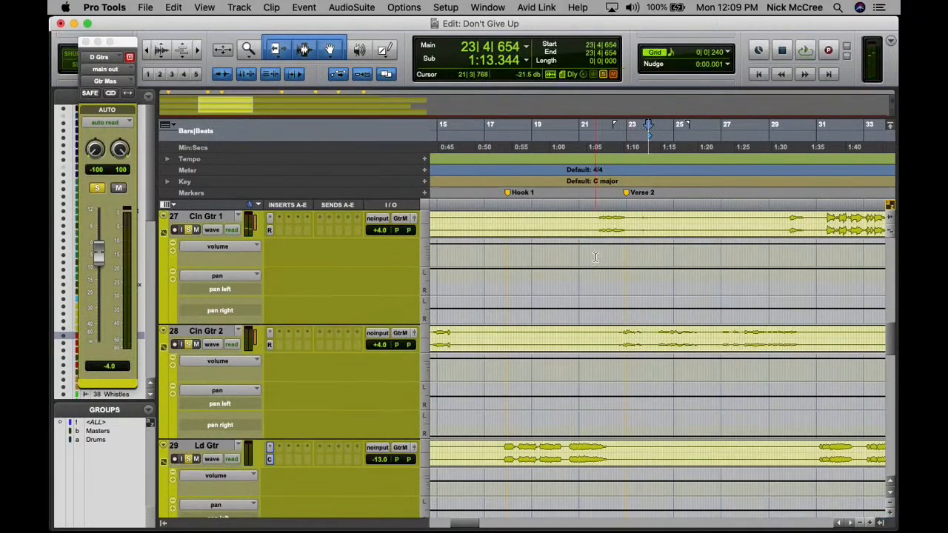
{"action": "left_click_drag", "start_coordinate": [594, 257], "coordinate": [670, 251]}
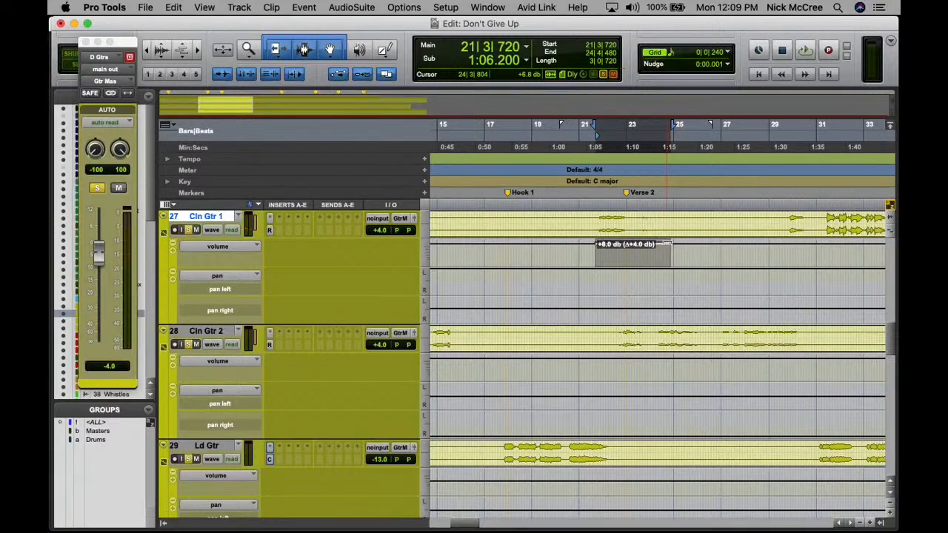
{"action": "left_click_drag", "start_coordinate": [617, 371], "coordinate": [809, 358]}
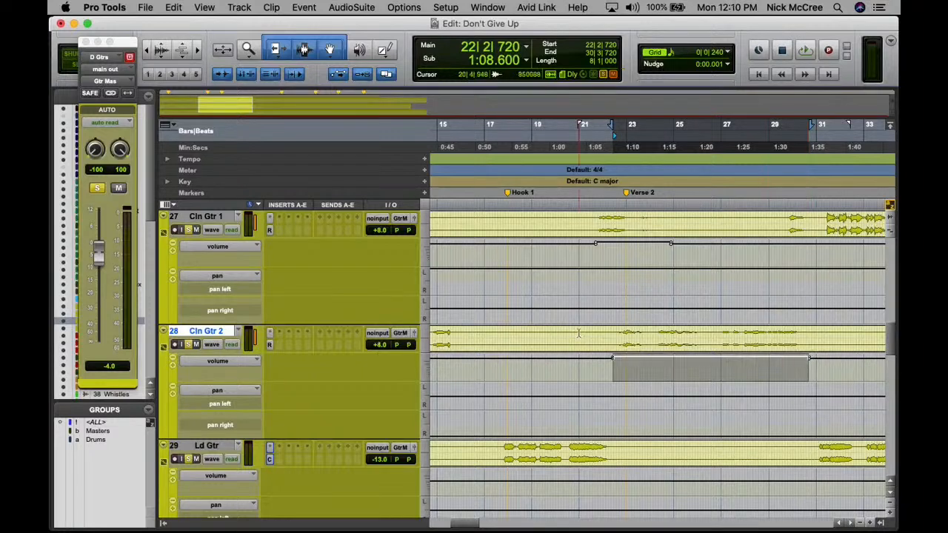
- Play from 17|4|720 with a wider timeline view to check the clean guitar levels against the other soloed tracks
{"action": "left_click", "coordinate": [506, 336]}
{"action": "key", "text": "space"}
{"action": "key", "text": "r"}
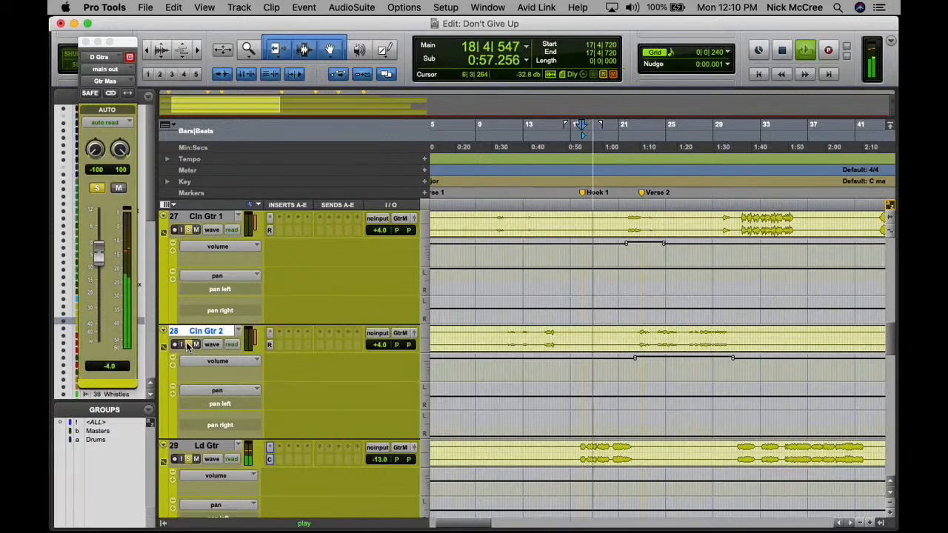
- Solo the B3 L, B3 R and B3 tracks and play from 17|1|480 to hear the organ with the guitars and piano
{"action": "scroll", "coordinate": [189, 346], "scroll_direction": "up", "scroll_amount": 5}
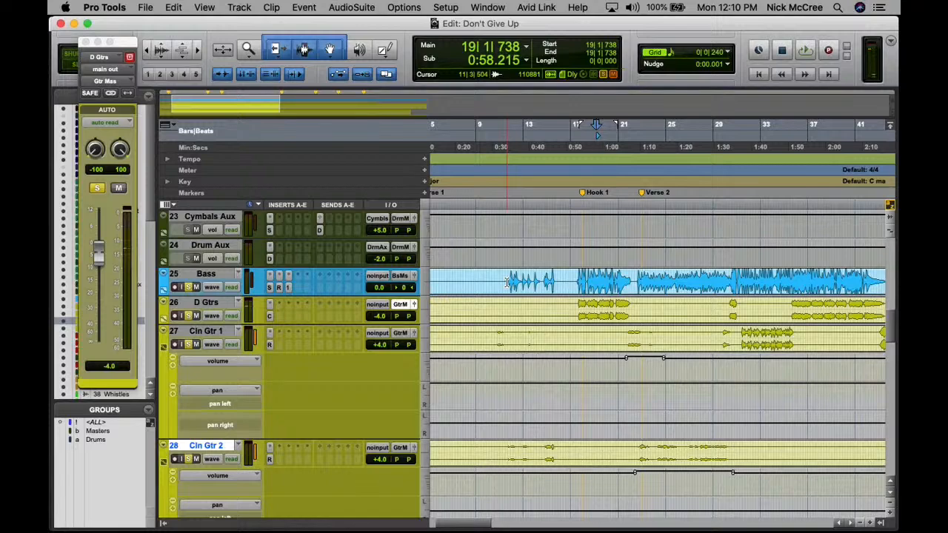
{"action": "scroll", "coordinate": [206, 331], "scroll_direction": "down", "scroll_amount": 10}
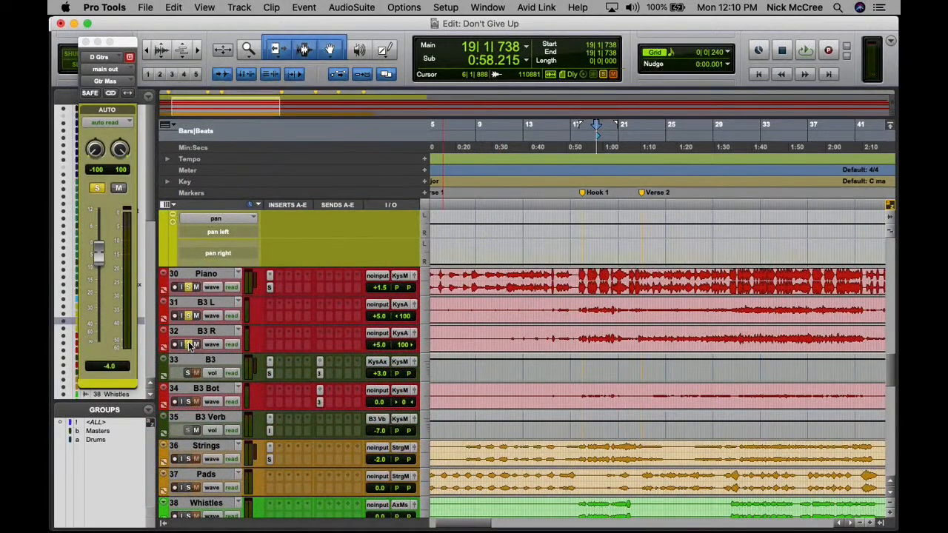
{"action": "left_click", "coordinate": [574, 275]}
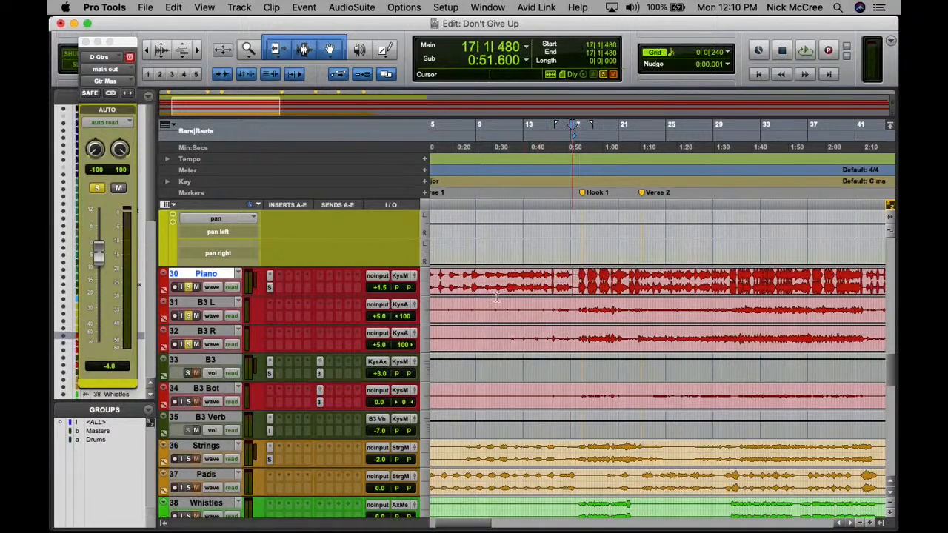
{"action": "key", "text": "space"}
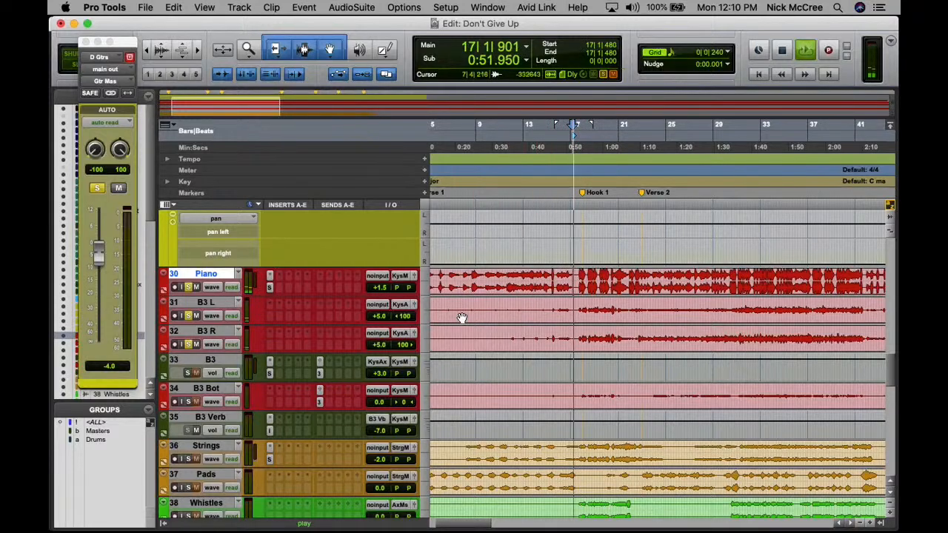
{"action": "left_click", "coordinate": [189, 372]}
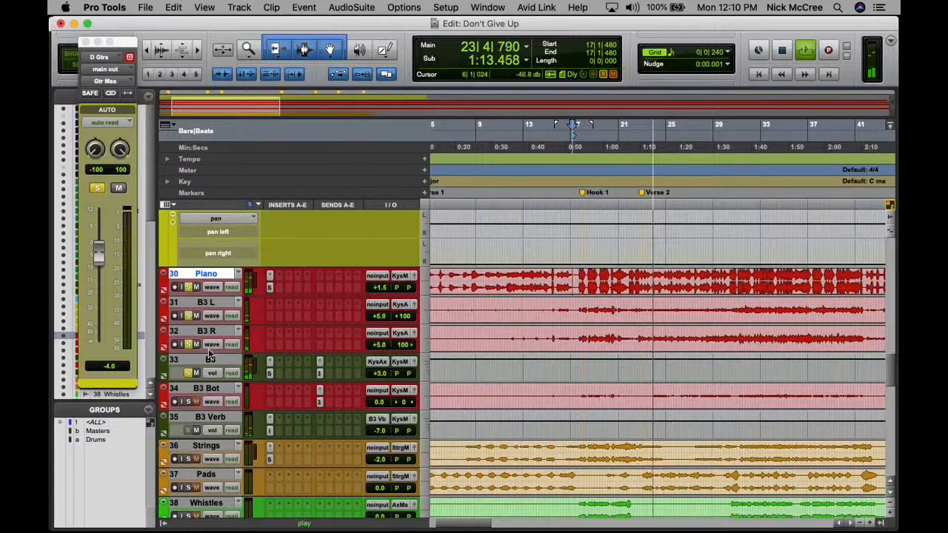
{"action": "key", "text": "space"}
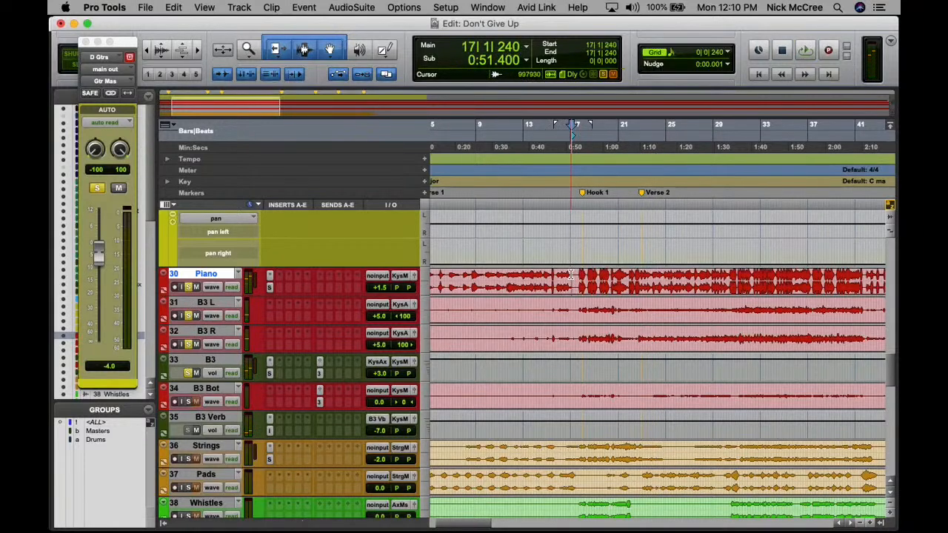
- Play the soloed tracks from 17|1|240 into Hook 1, and solo the B3 Bot track as well
{"action": "key", "text": "t"}
{"action": "key", "text": "t"}
{"action": "key", "text": "space"}
{"action": "scroll", "coordinate": [567, 278], "scroll_direction": "right", "scroll_amount": 3}
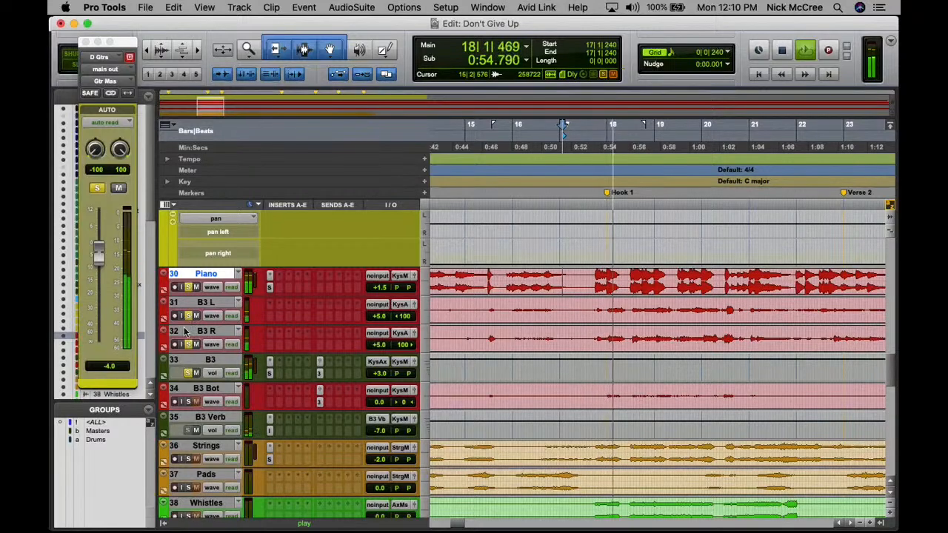
{"action": "scroll", "coordinate": [193, 407], "scroll_direction": "up", "scroll_amount": 5}
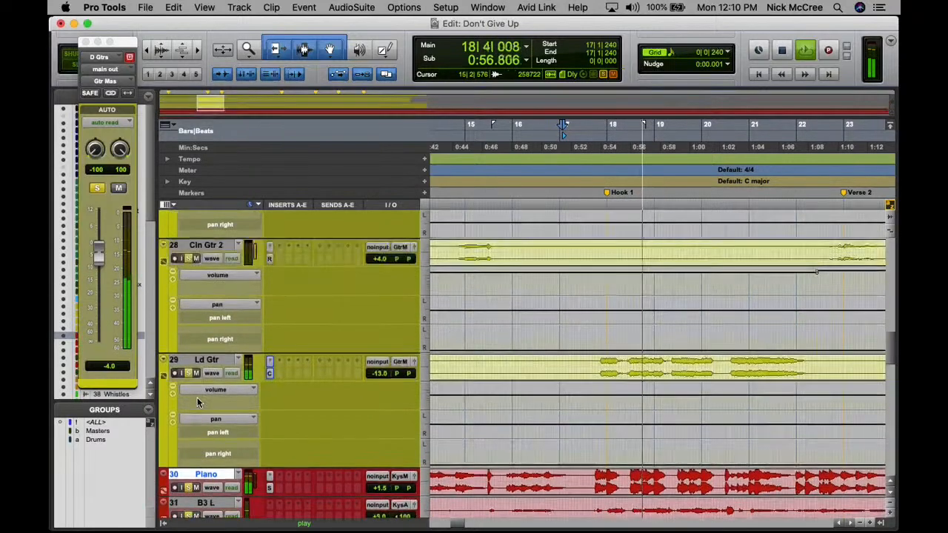
{"action": "key", "text": "space"}
{"action": "scroll", "coordinate": [565, 357], "scroll_direction": "down", "scroll_amount": 5}
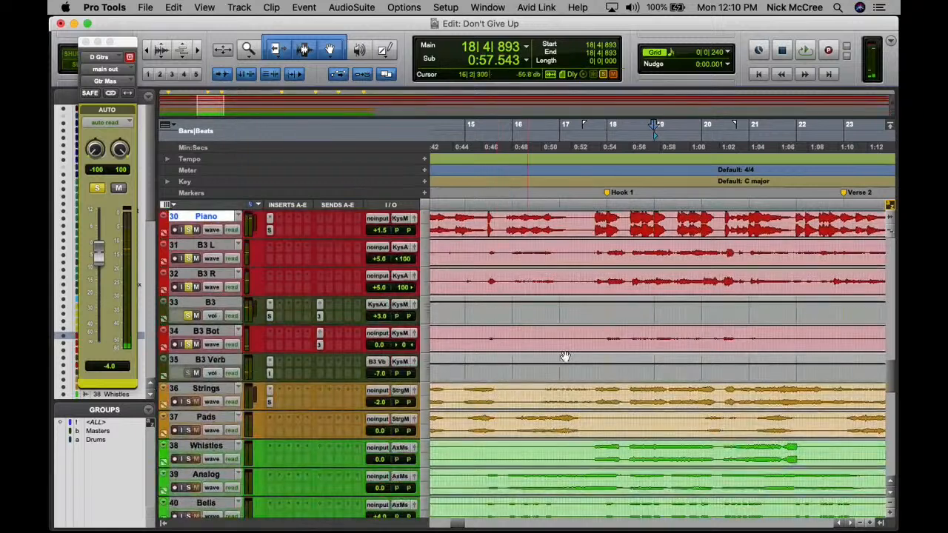
- Group the B3 L, B3 R and B3 Bot tracks
{"action": "left_click", "coordinate": [594, 250]}
{"action": "key", "text": "super+bracketright"}
{"action": "key", "text": "super+bracketright"}
{"action": "key", "text": "super+bracketright"}
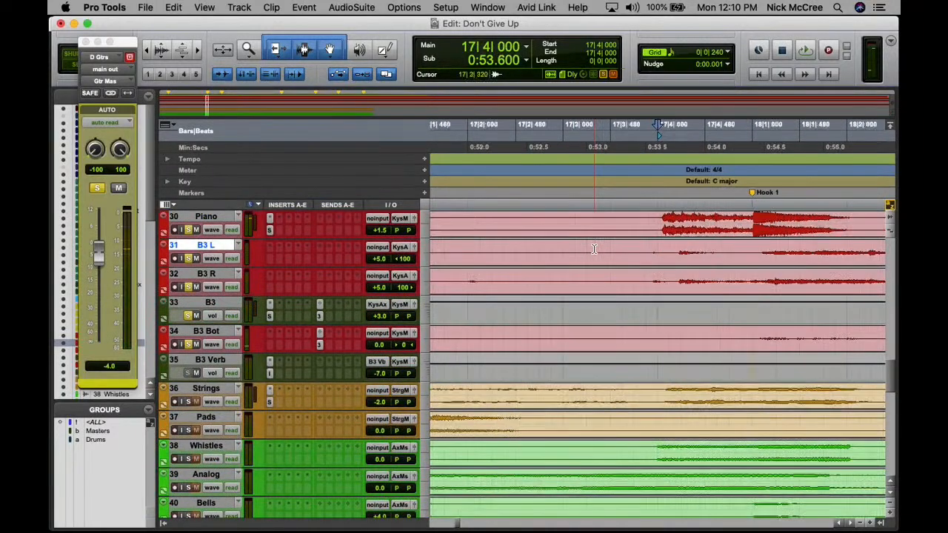
{"action": "left_click", "coordinate": [197, 276], "text": "shift"}
{"action": "left_click", "coordinate": [197, 332], "text": "super"}
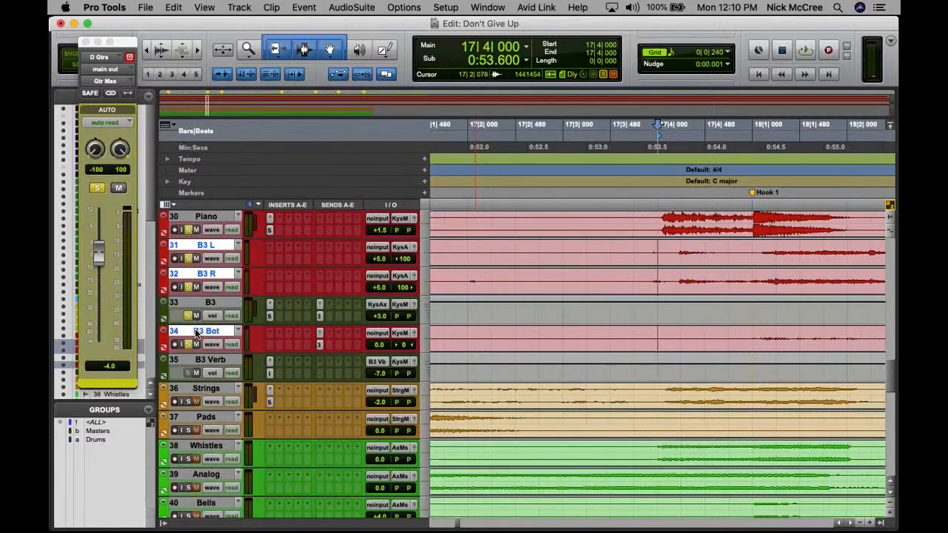
{"action": "key", "text": "Return"}
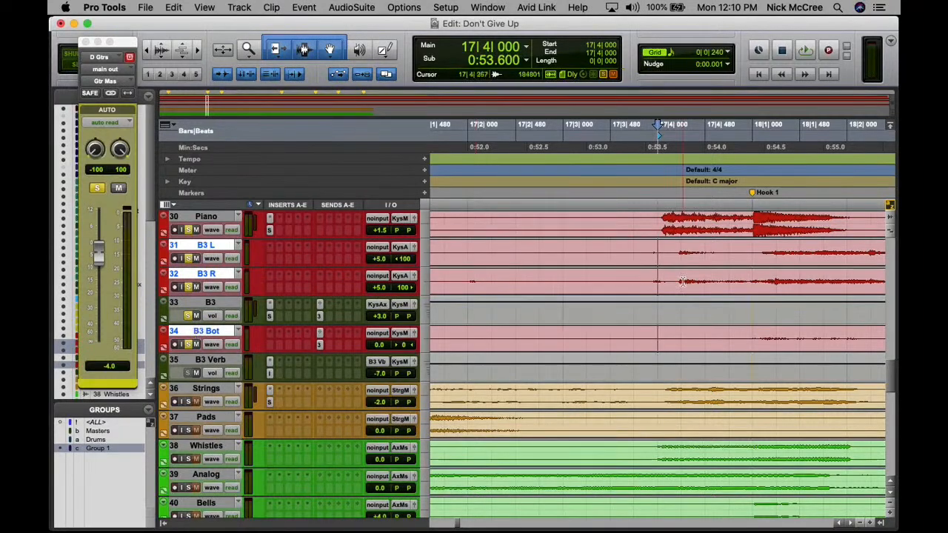
- Play from 17|3|720 to check the timing of the organ's entrance before Hook 1
{"action": "left_click", "coordinate": [626, 258]}
{"action": "key", "text": "space"}
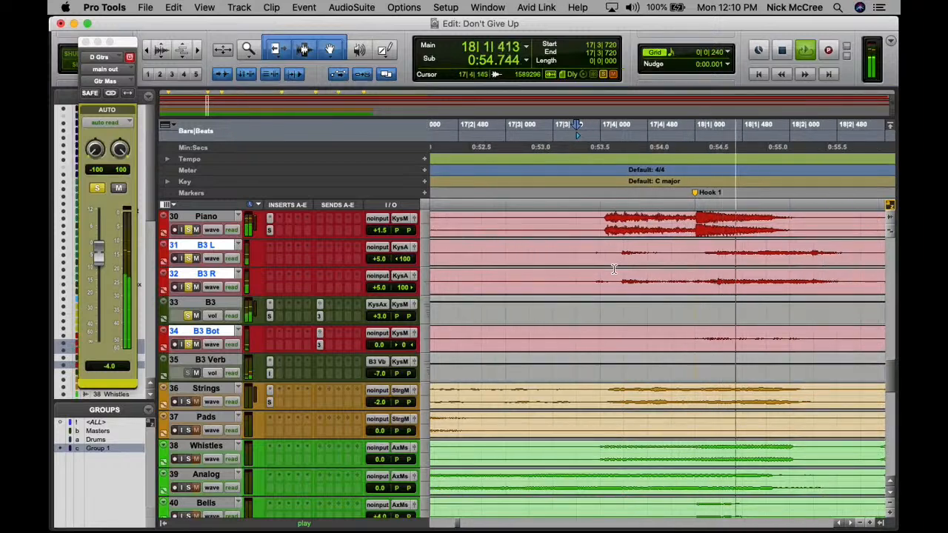
{"action": "key", "text": "space"}
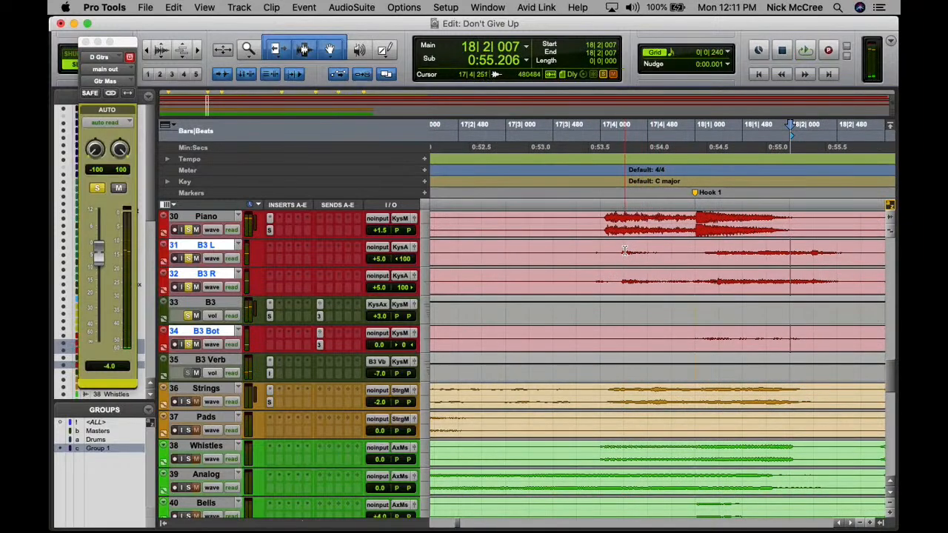
- Split the grouped B3 clips at 17|4|210 and move the portion after the split earlier so it starts at 17|4|068
{"action": "left_click", "coordinate": [625, 252]}
{"action": "key", "text": "super+e"}
{"action": "left_click", "coordinate": [658, 289]}
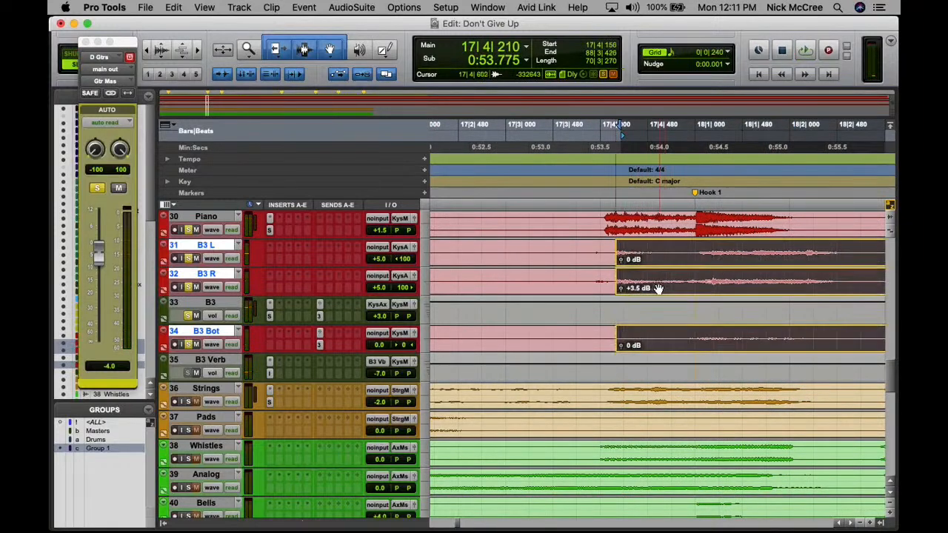
{"action": "left_click_drag", "start_coordinate": [658, 288], "coordinate": [650, 287]}
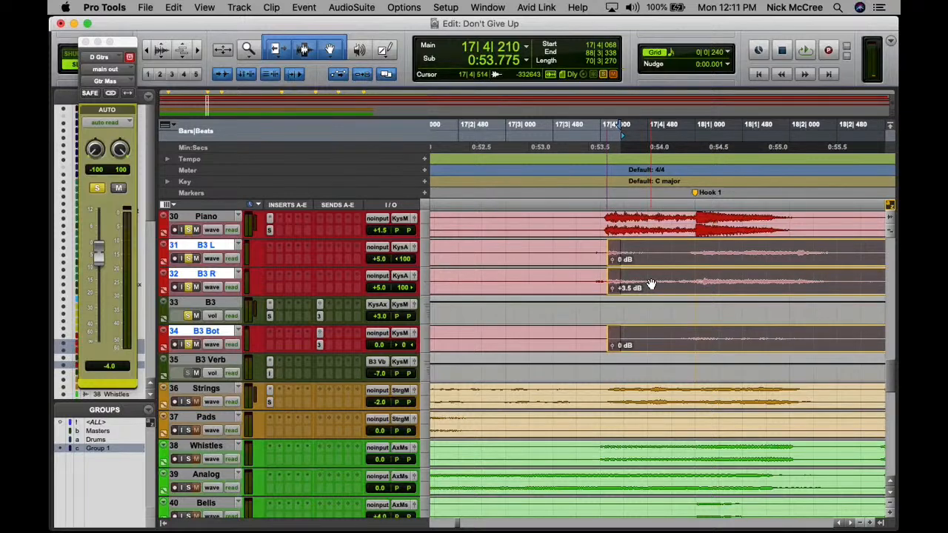
{"action": "left_click", "coordinate": [616, 261]}
- Play from 17|3|779 with a wider timeline view to check the shifted organ entrance against the piano
{"action": "left_click", "coordinate": [582, 250]}
{"action": "key", "text": "space"}
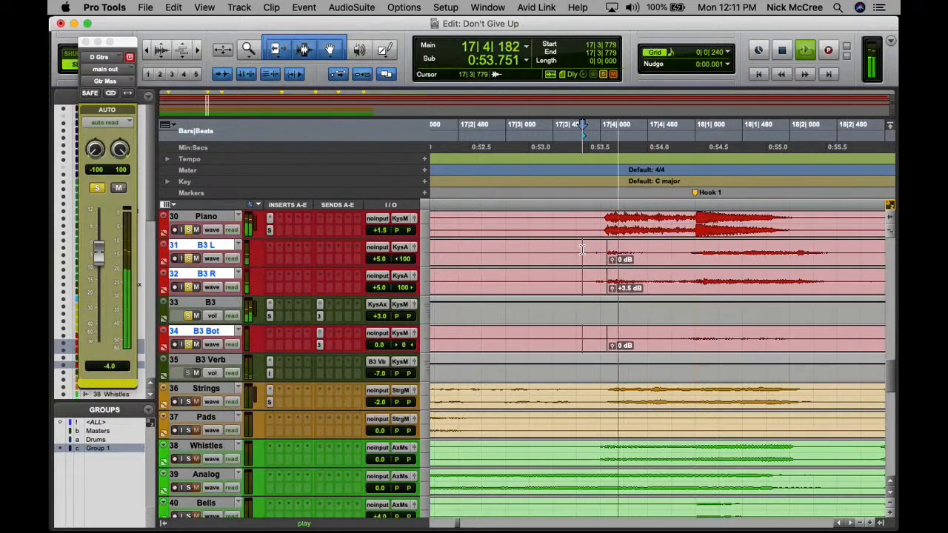
{"action": "key", "text": "r"}
{"action": "key", "text": "r"}
{"action": "key", "text": "r"}
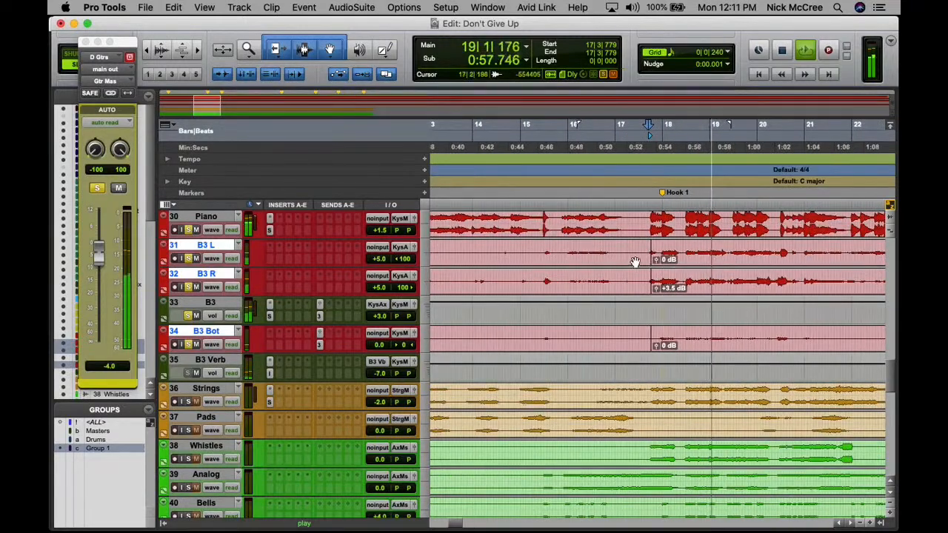
- Consolidate the grouped B3 clips from 1|1|000 to 88|3|338 into one continuous clip per track
{"action": "left_click_drag", "start_coordinate": [655, 258], "coordinate": [551, 257]}
{"action": "key", "text": "shift+Return"}
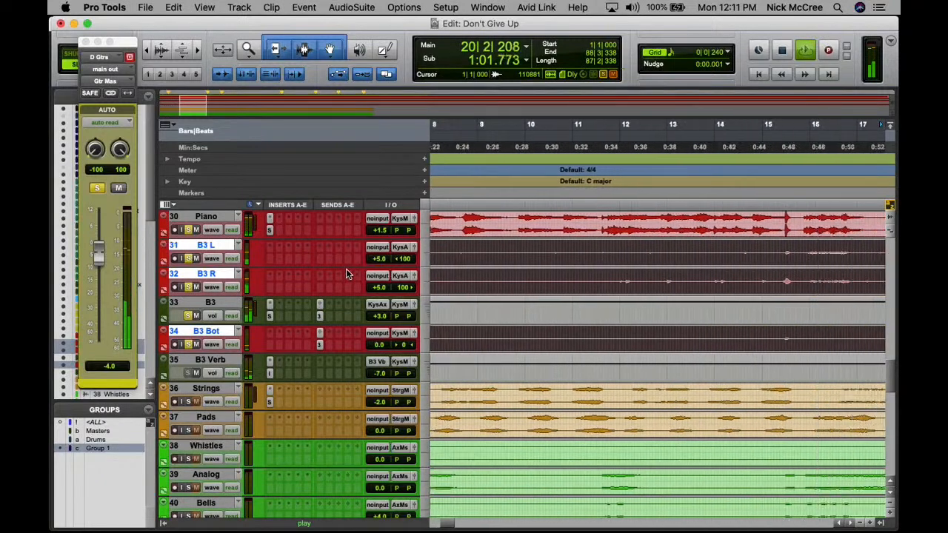
{"action": "key", "text": "r"}
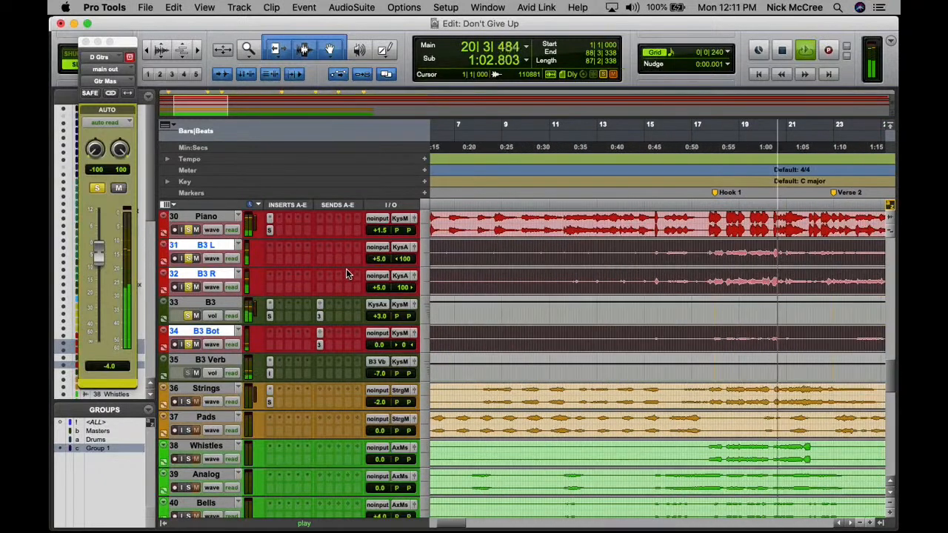
- Set the B3 aux track's volume to +5 dB and stop playback
{"action": "left_click", "coordinate": [416, 304]}
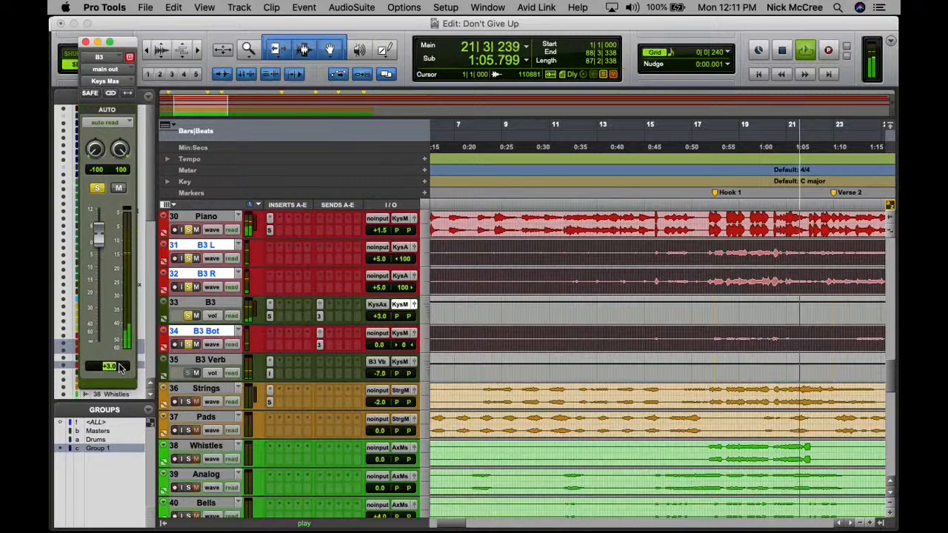
{"action": "type", "text": "5"}
{"action": "key", "text": "Return"}
{"action": "key", "text": "space"}
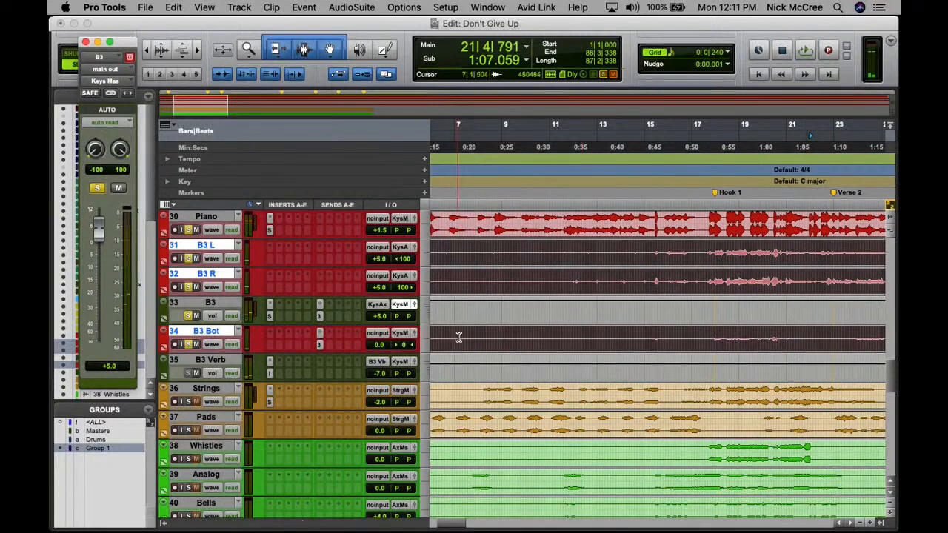
- Play from 17|3|144 to check the organ level against the lead guitar and piano through Hook 1
{"action": "left_click", "coordinate": [713, 235]}
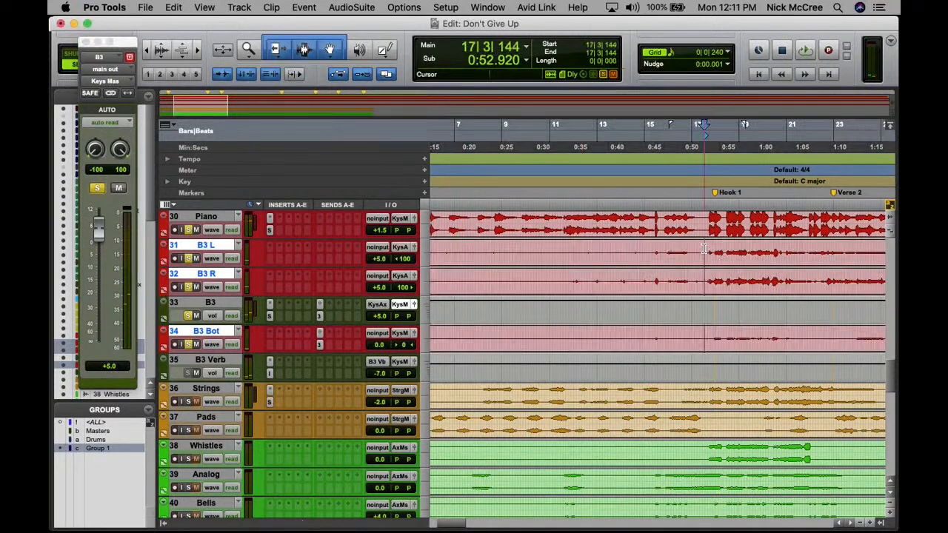
{"action": "scroll", "coordinate": [704, 267], "scroll_direction": "up", "scroll_amount": 3}
{"action": "scroll", "coordinate": [696, 254], "scroll_direction": "up", "scroll_amount": 1}
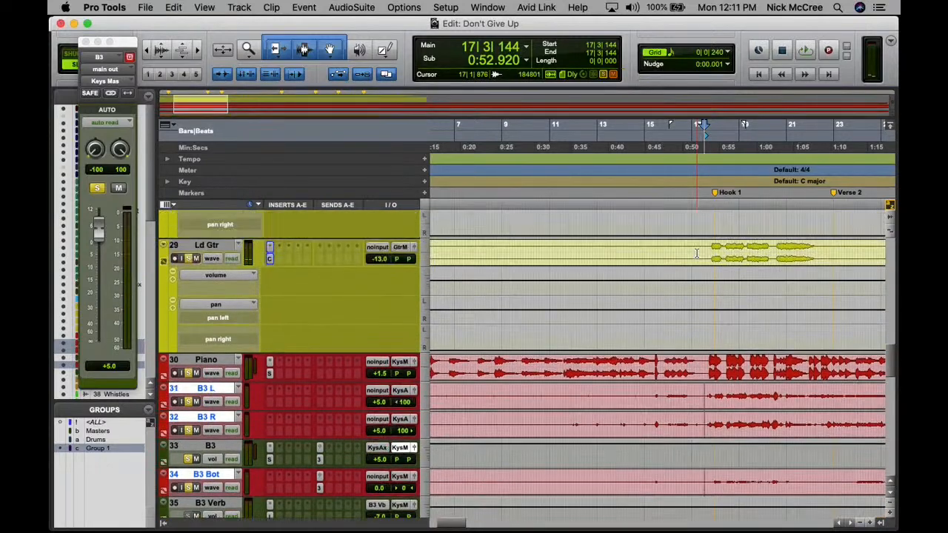
{"action": "key", "text": "space"}
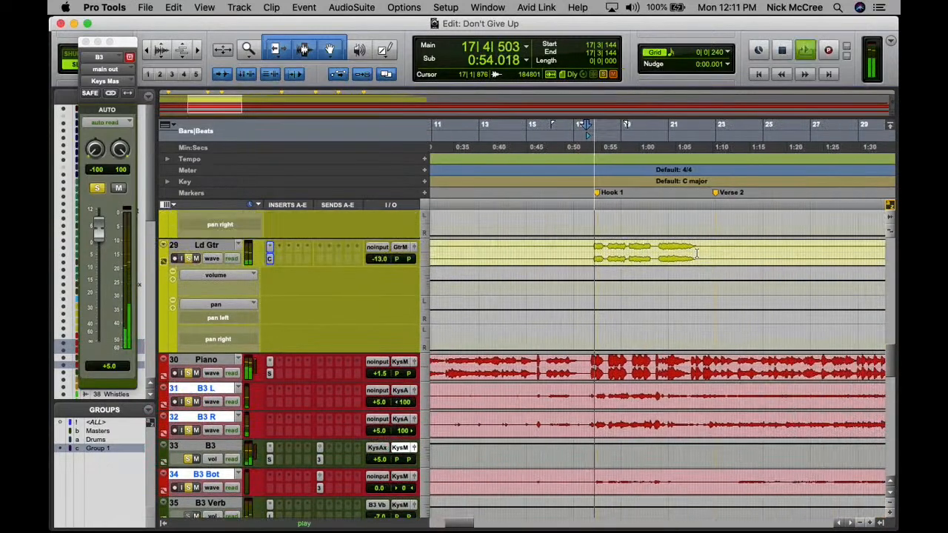
{"action": "scroll", "coordinate": [506, 295], "scroll_direction": "down", "scroll_amount": 2}
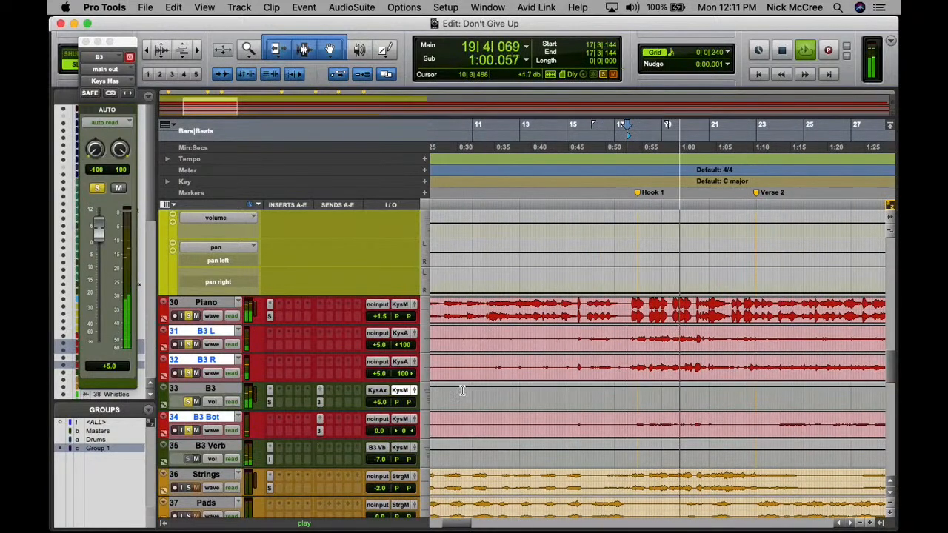
- Raise the HF gain in the B3 aux track's SSLGChannel plug-in to about 4.3 dB, then stop playback
{"action": "left_click", "coordinate": [270, 403]}
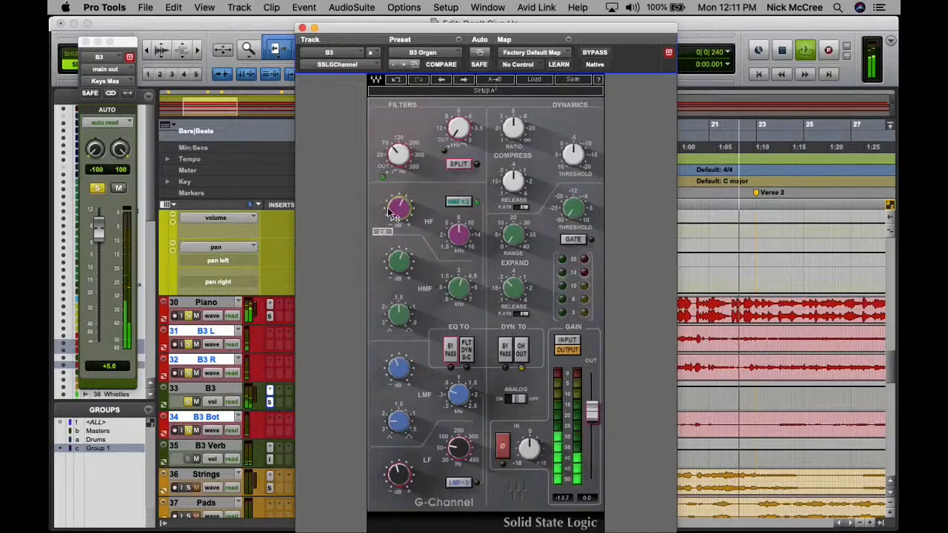
{"action": "left_click_drag", "start_coordinate": [394, 209], "coordinate": [389, 212]}
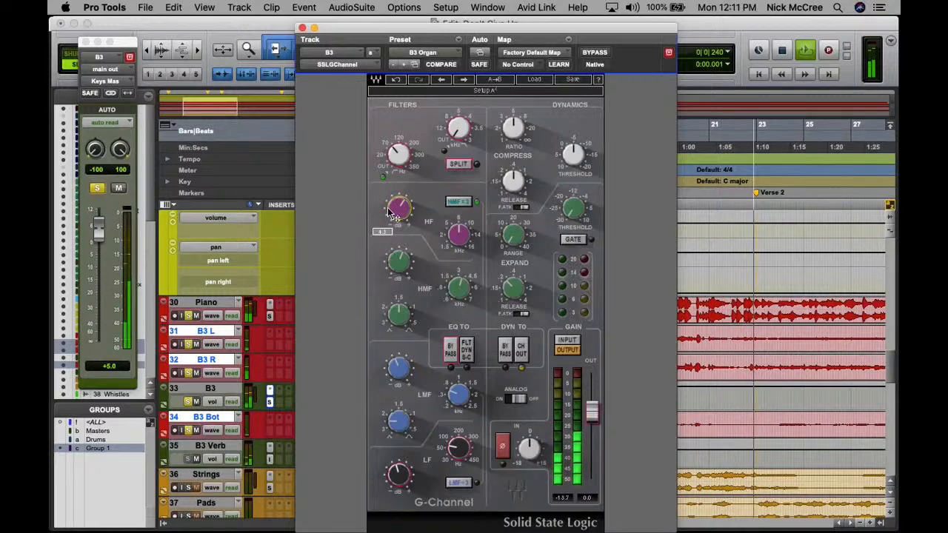
{"action": "left_click", "coordinate": [302, 28]}
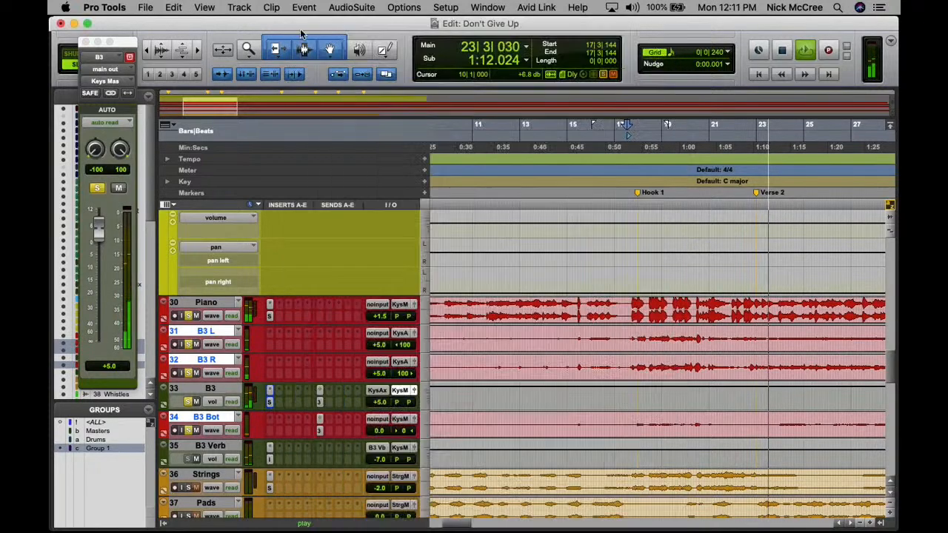
{"action": "key", "text": "r"}
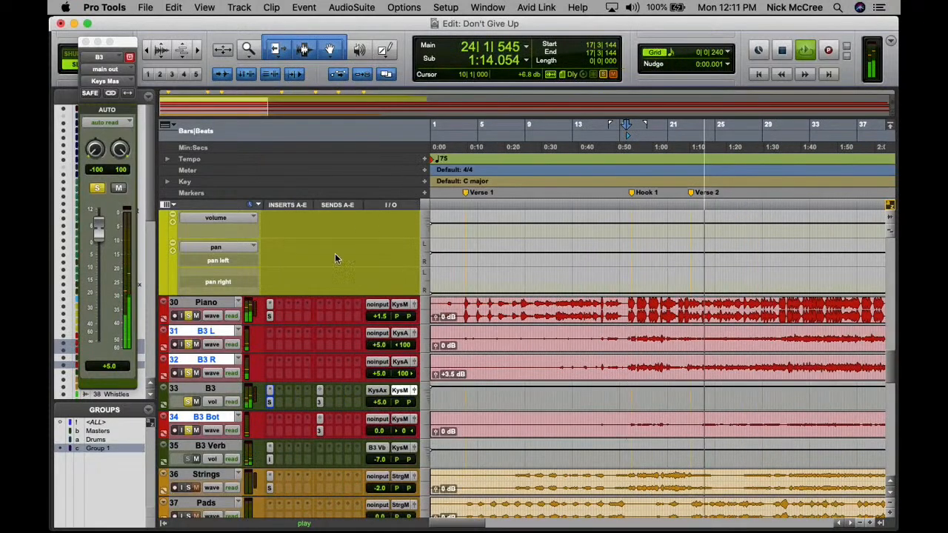
{"action": "key", "text": "space"}
- Solo the Bass track and play from 16|4|864 to hear it with the guitars and keys in Hook 1
{"action": "scroll", "coordinate": [370, 259], "scroll_direction": "up", "scroll_amount": 5}
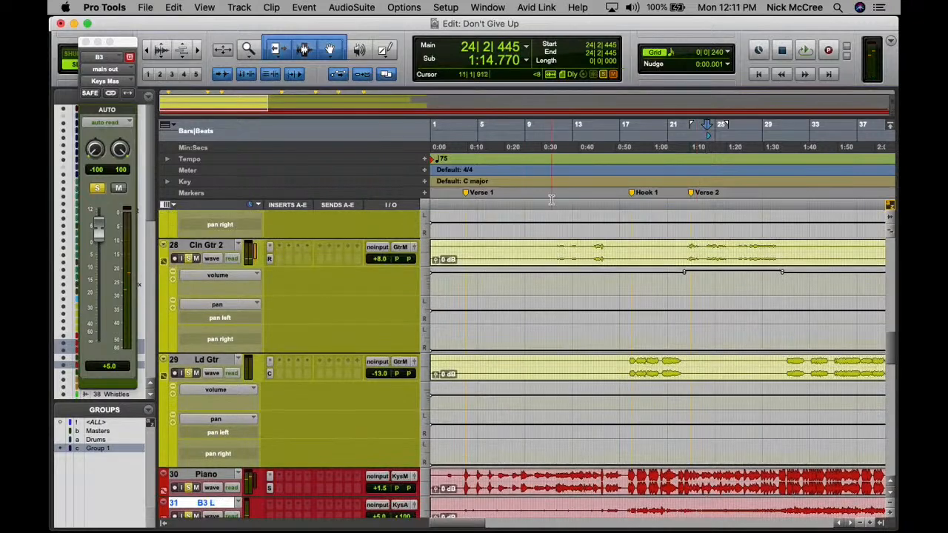
{"action": "left_click", "coordinate": [624, 240]}
{"action": "scroll", "coordinate": [281, 246], "scroll_direction": "up", "scroll_amount": 5}
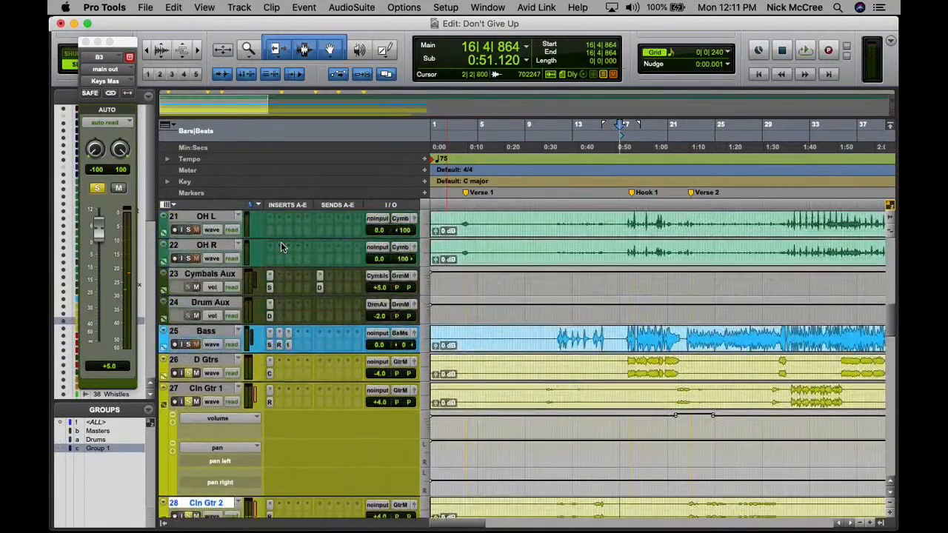
{"action": "key", "text": "space"}
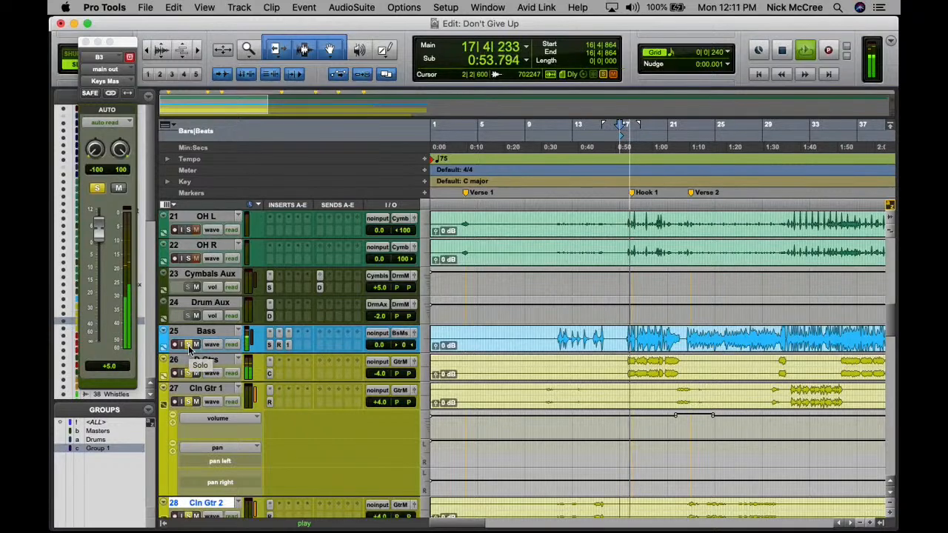
{"action": "key", "text": "t"}
{"action": "key", "text": "t"}
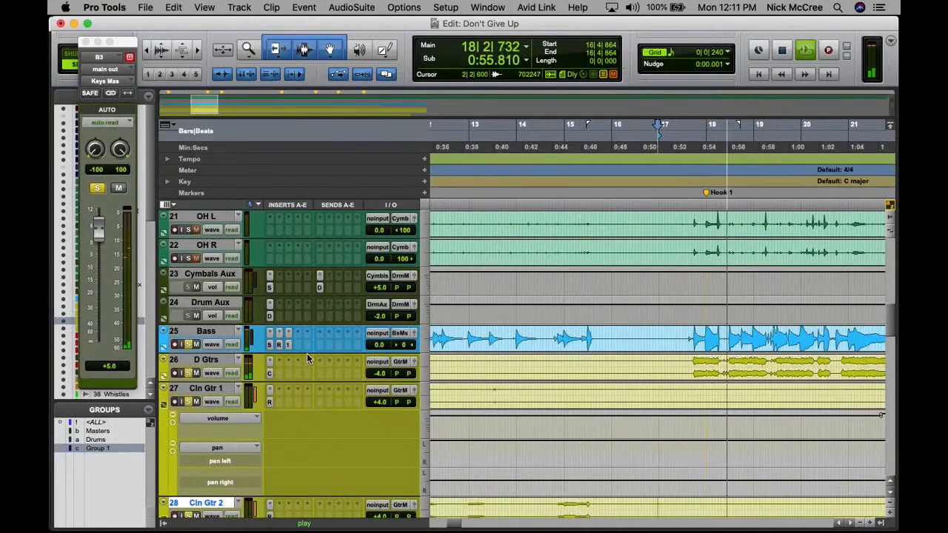
{"action": "key", "text": "space"}
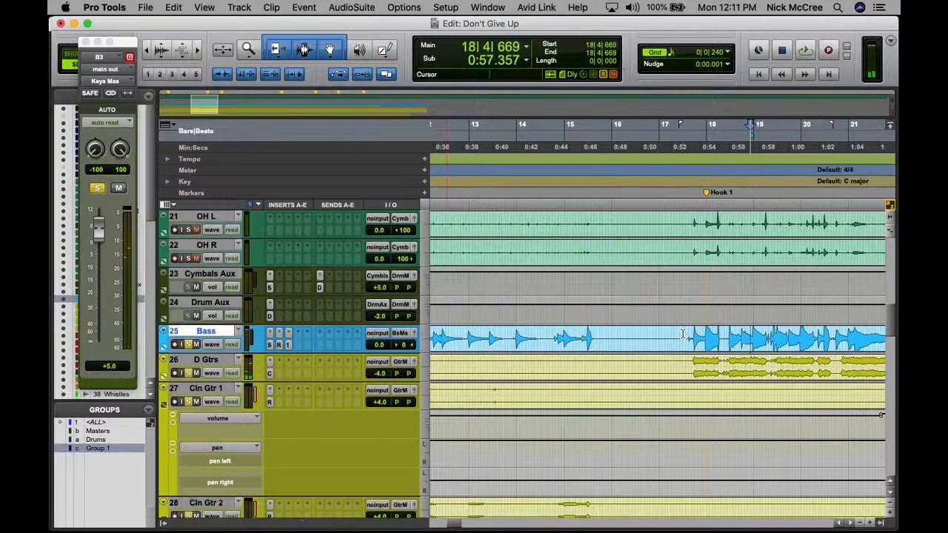
- Split the Bass clip at 17|3|720 before Hook 1 and fade it in up to beat 17|4
{"action": "key", "text": "t"}
{"action": "key", "text": "t"}
{"action": "scroll", "coordinate": [683, 334], "scroll_direction": "left", "scroll_amount": 5}
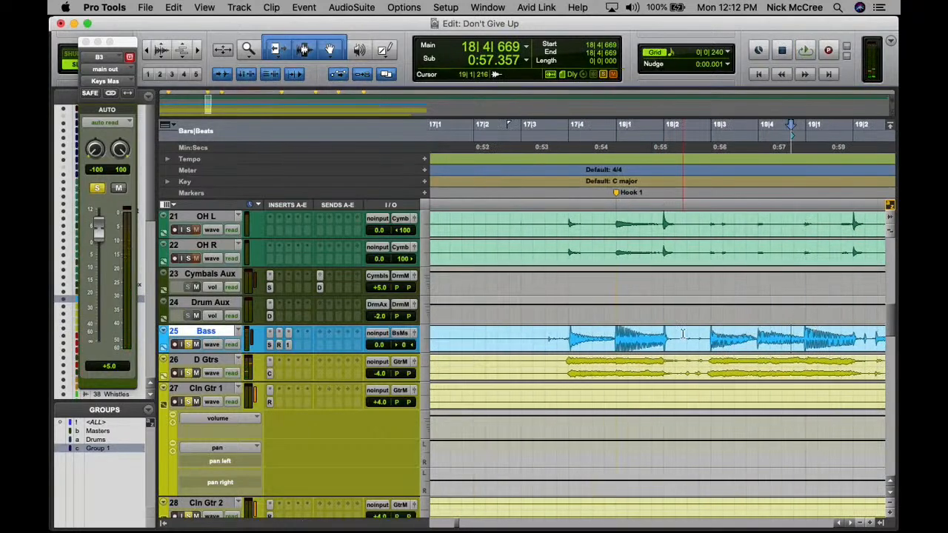
{"action": "left_click", "coordinate": [553, 334]}
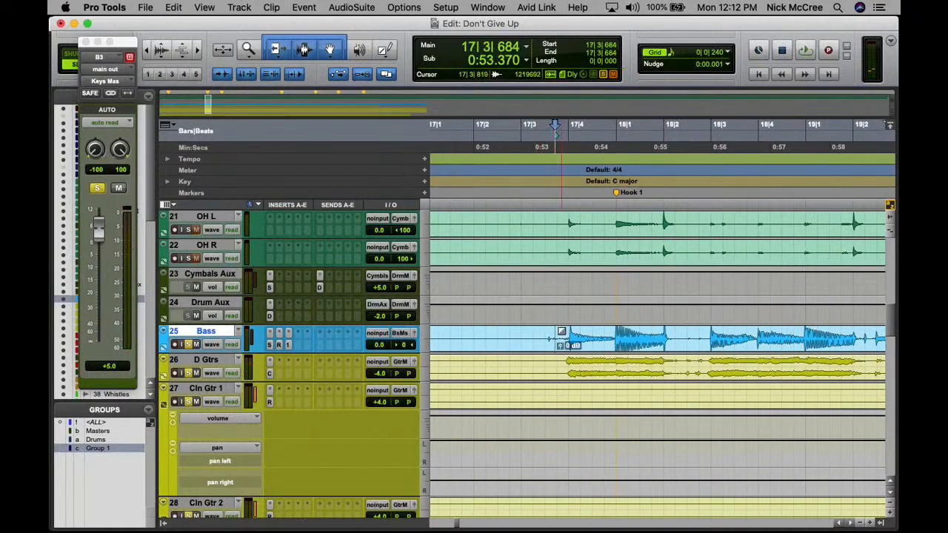
{"action": "left_click", "coordinate": [559, 330]}
{"action": "key", "text": "super+e"}
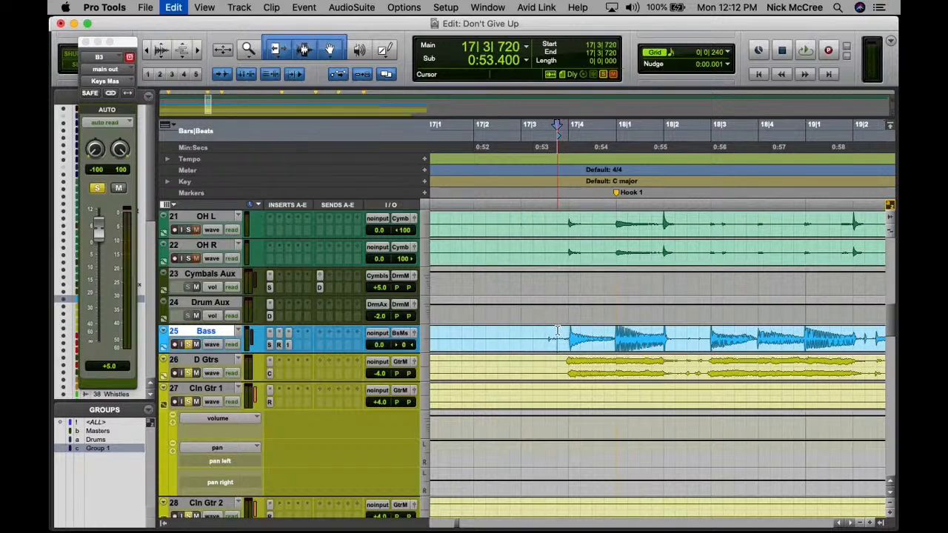
{"action": "left_click_drag", "start_coordinate": [559, 330], "coordinate": [569, 330]}
- Split the Bass clip at 17|3|000 and delete the section between there and 17|3|720
{"action": "left_click", "coordinate": [523, 335]}
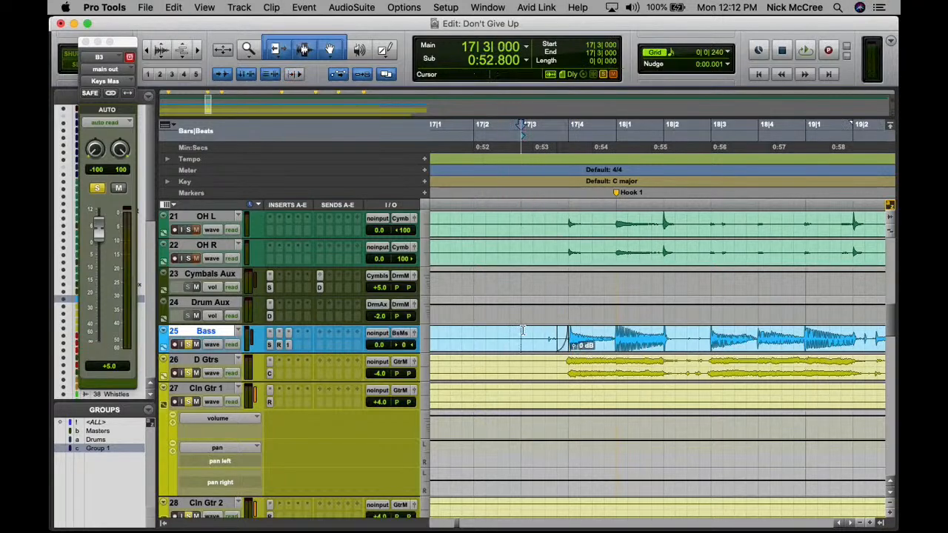
{"action": "key", "text": "super+e"}
{"action": "left_click", "coordinate": [534, 351]}
{"action": "key", "text": "Delete"}
- Play from 17|3|000 to check the edited bass entrance with the guitars into Hook 1
{"action": "key", "text": "space"}
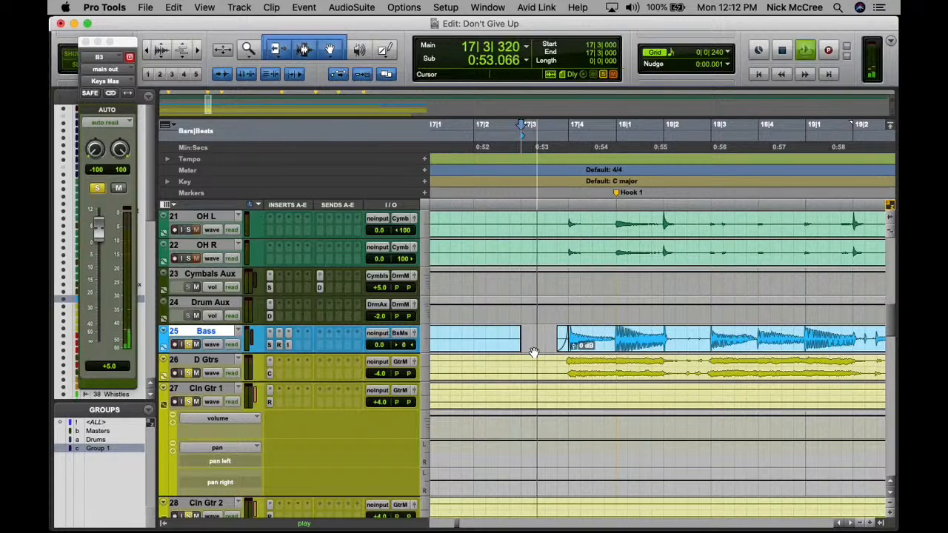
{"action": "key", "text": "r"}
{"action": "key", "text": "r"}
{"action": "key", "text": "r"}
{"action": "key", "text": "r"}
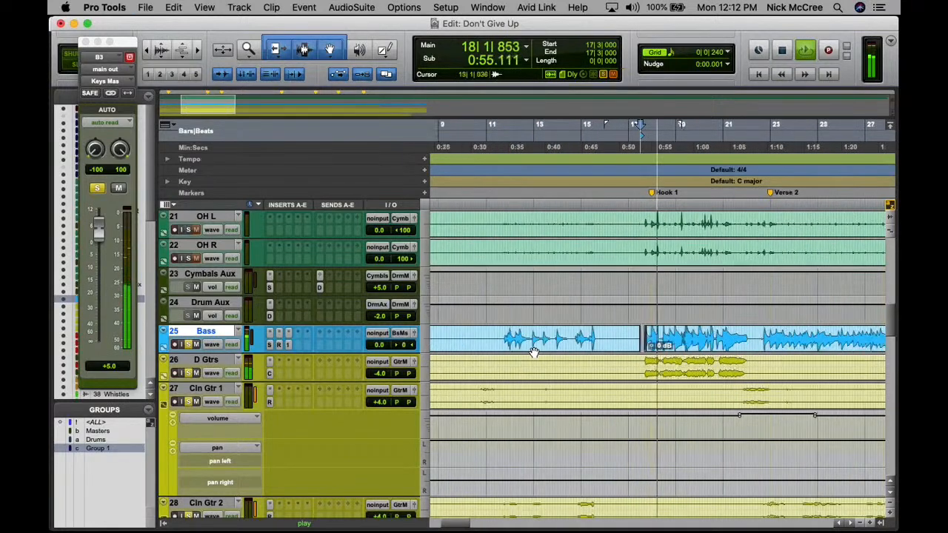
- Open the Bass track's SSLGChannel plug-in, stop playback, and move the plug-in window clear of the track controls
{"action": "left_click", "coordinate": [270, 333]}
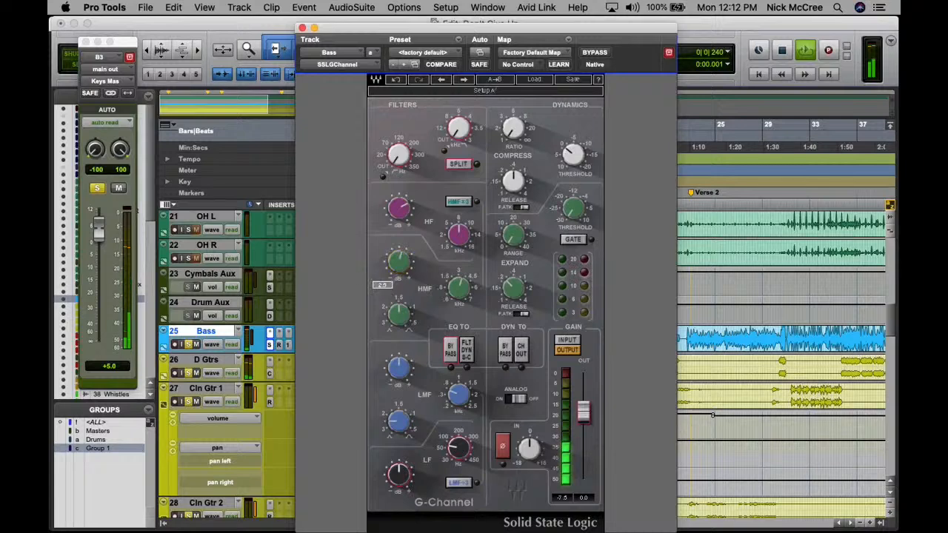
{"action": "key", "text": "space"}
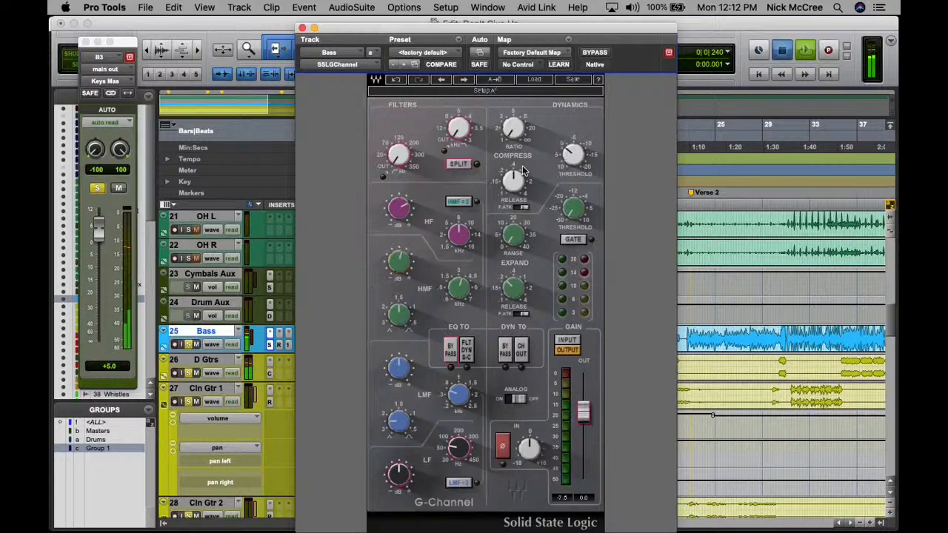
{"action": "scroll", "coordinate": [214, 354], "scroll_direction": "up", "scroll_amount": 4}
{"action": "scroll", "coordinate": [226, 357], "scroll_direction": "down", "scroll_amount": 3}
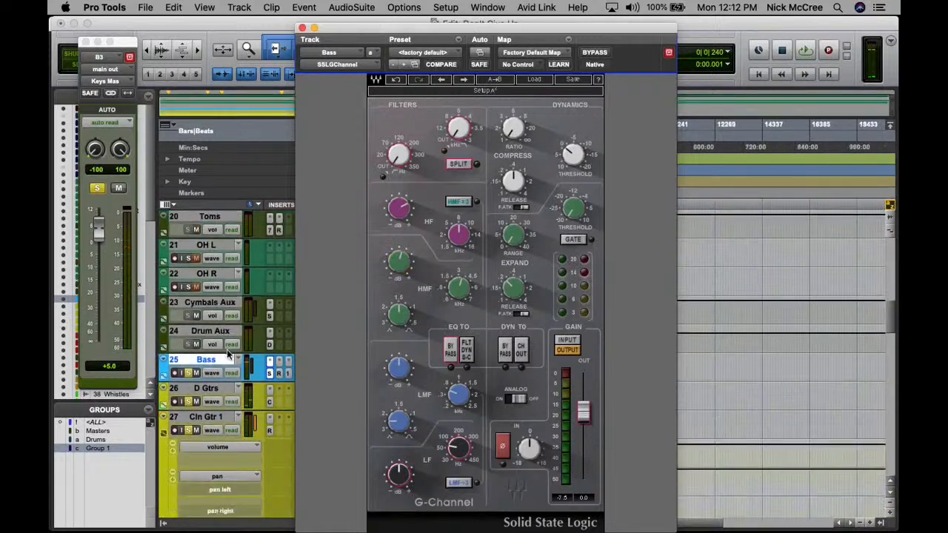
{"action": "left_click_drag", "start_coordinate": [314, 30], "coordinate": [718, 30]}
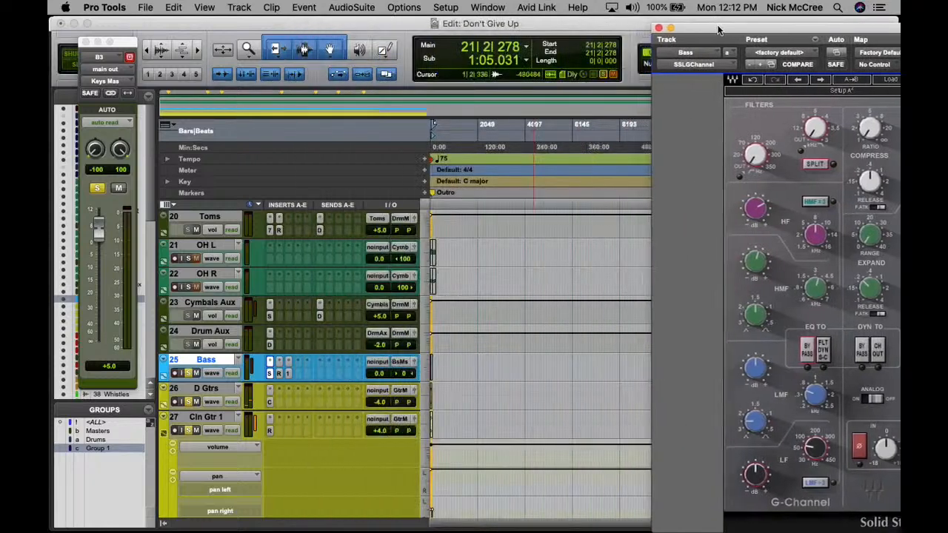
{"action": "key", "text": "t"}
{"action": "key", "text": "t"}
{"action": "key", "text": "t"}
{"action": "key", "text": "t"}
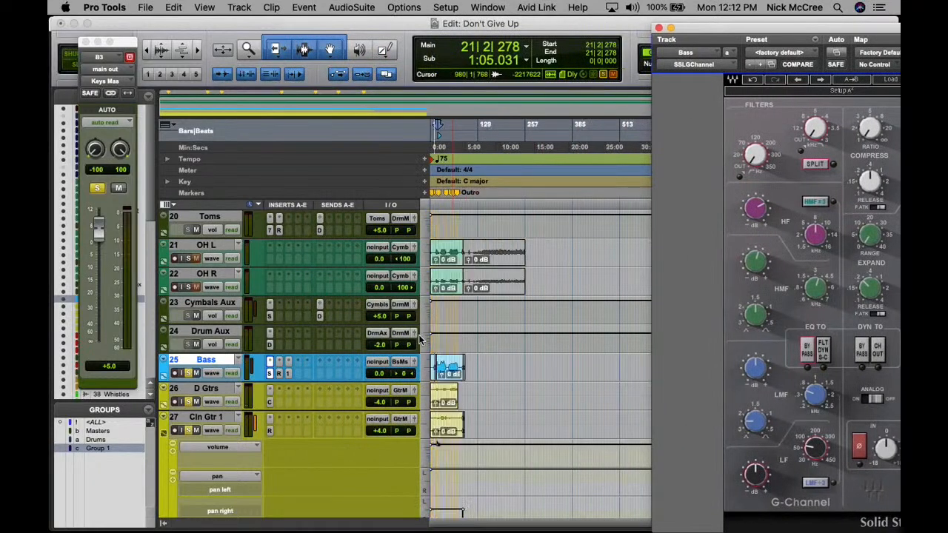
- Play from 21|2|278 and solo only the Bass track
{"action": "key", "text": "space"}
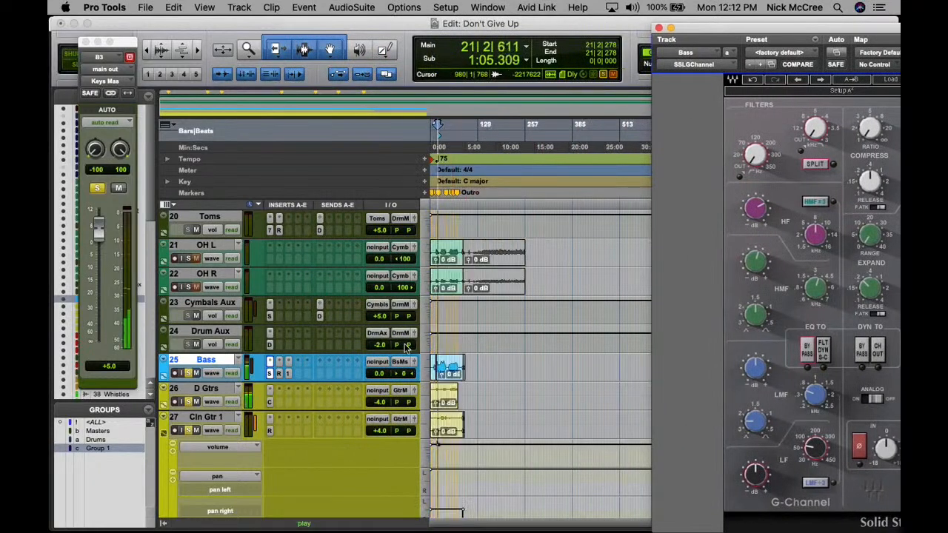
{"action": "left_click", "coordinate": [189, 373]}
{"action": "key", "text": "t"}
{"action": "key", "text": "t"}
{"action": "key", "text": "t"}
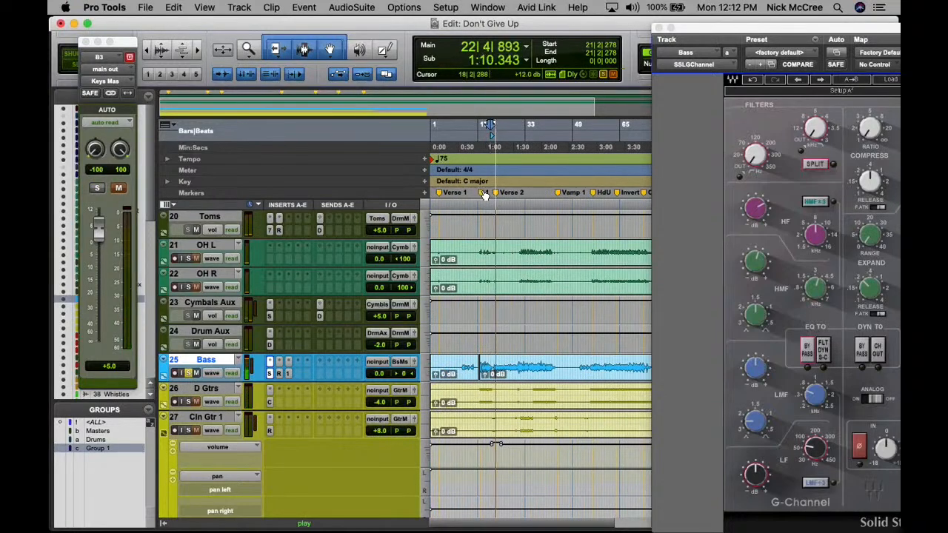
- While playing from Hook 1, raise the Bass SSLGChannel compressor ratio and set its threshold to about -5
{"action": "key", "text": "space"}
{"action": "left_click_drag", "start_coordinate": [740, 31], "coordinate": [599, 31]}
{"action": "scroll", "coordinate": [732, 134], "scroll_direction": "up", "scroll_amount": 3}
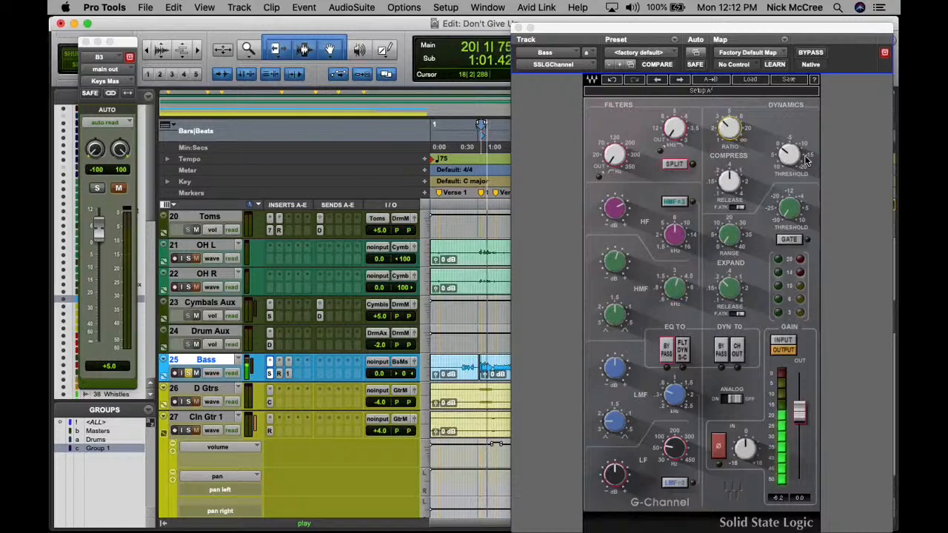
{"action": "left_click_drag", "start_coordinate": [795, 160], "coordinate": [795, 159]}
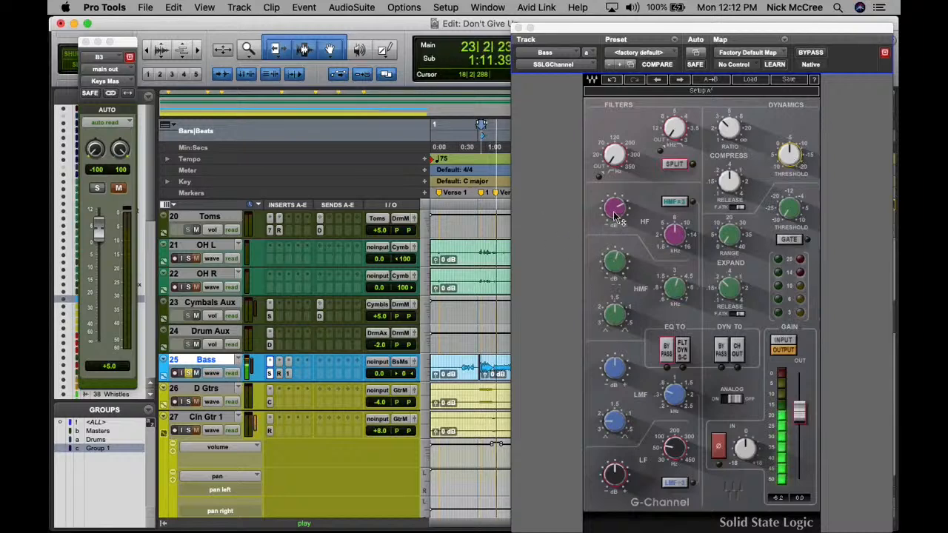
- Raise the HF and HMF gains in the Bass SSLGChannel equalizer and enable HMFx3
{"action": "left_click_drag", "start_coordinate": [613, 210], "coordinate": [614, 212]}
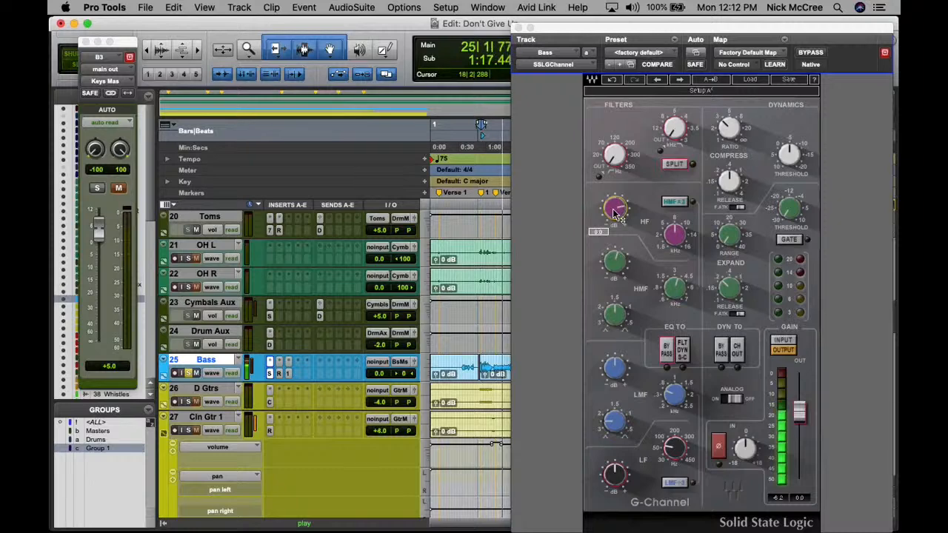
{"action": "left_click", "coordinate": [678, 202]}
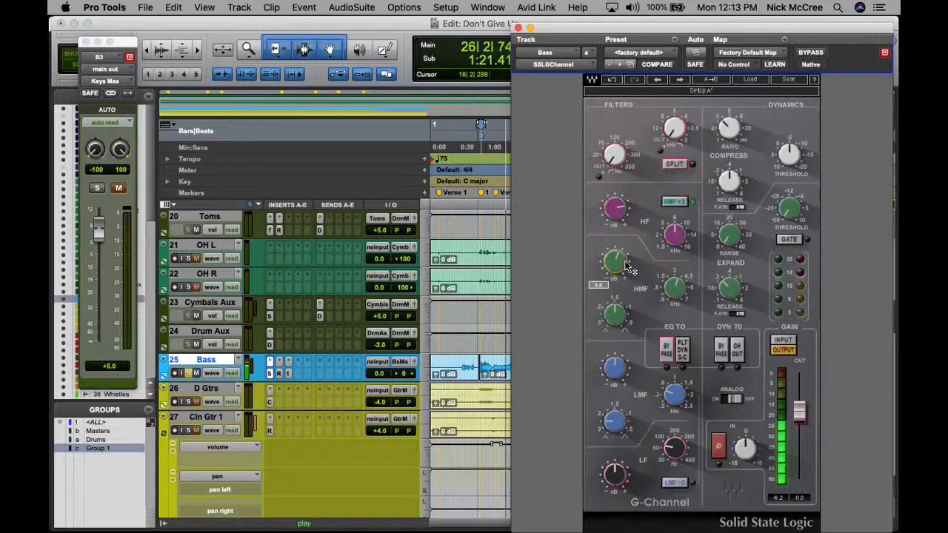
{"action": "scroll", "coordinate": [625, 267], "scroll_direction": "up", "scroll_amount": 3}
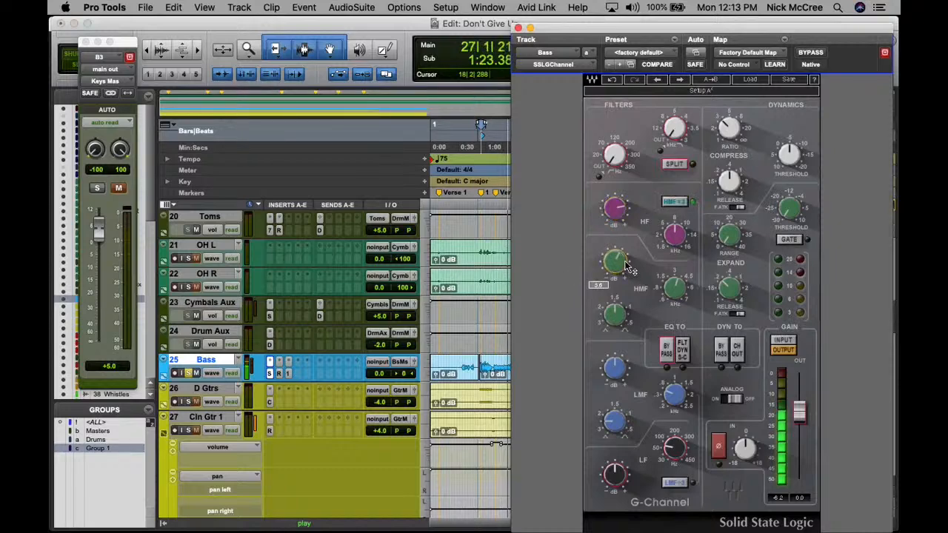
{"action": "scroll", "coordinate": [626, 266], "scroll_direction": "up", "scroll_amount": 1}
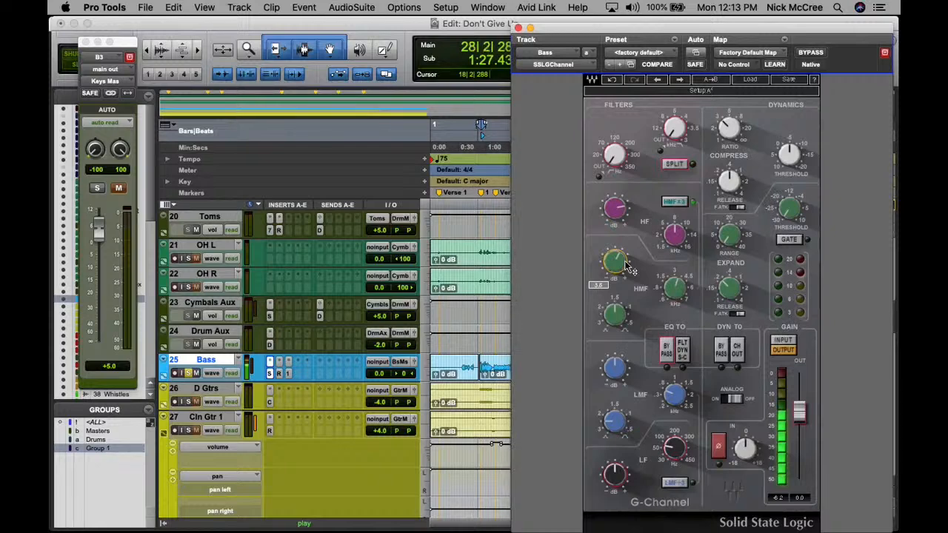
- Solo the D Gtrs track alongside the Bass and close the SSLGChannel window
{"action": "left_click", "coordinate": [190, 403]}
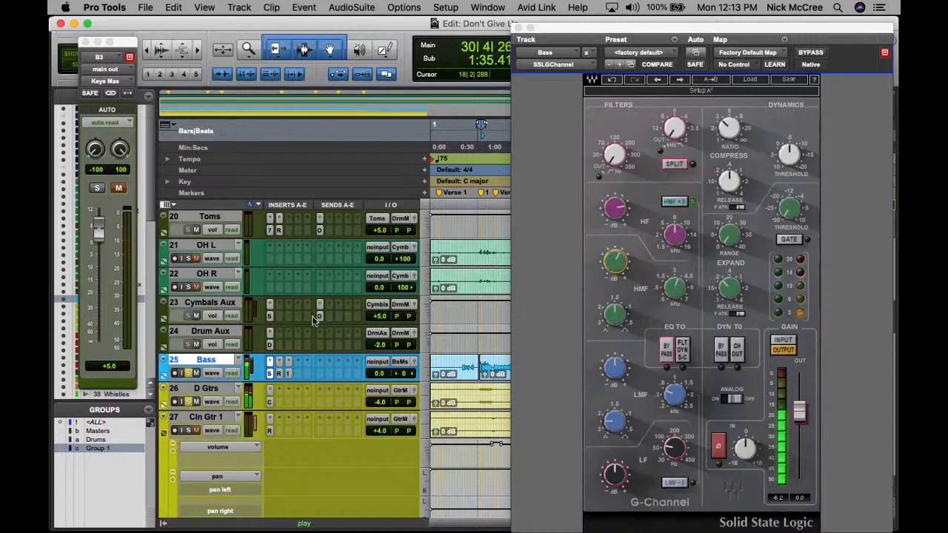
{"action": "left_click", "coordinate": [518, 28]}
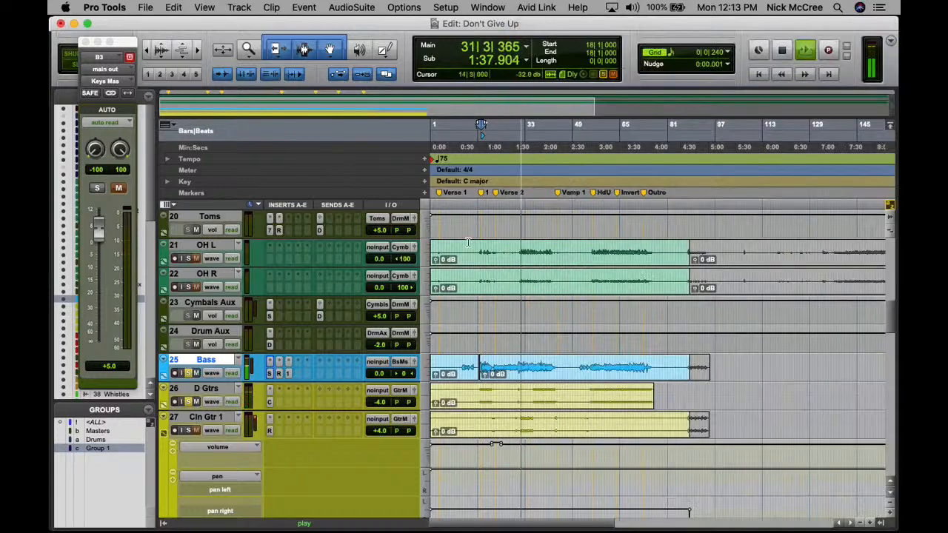
- Raise the Bass track's RBass intensity to -1.0, close the plug-in, and save the session
{"action": "left_click", "coordinate": [279, 374]}
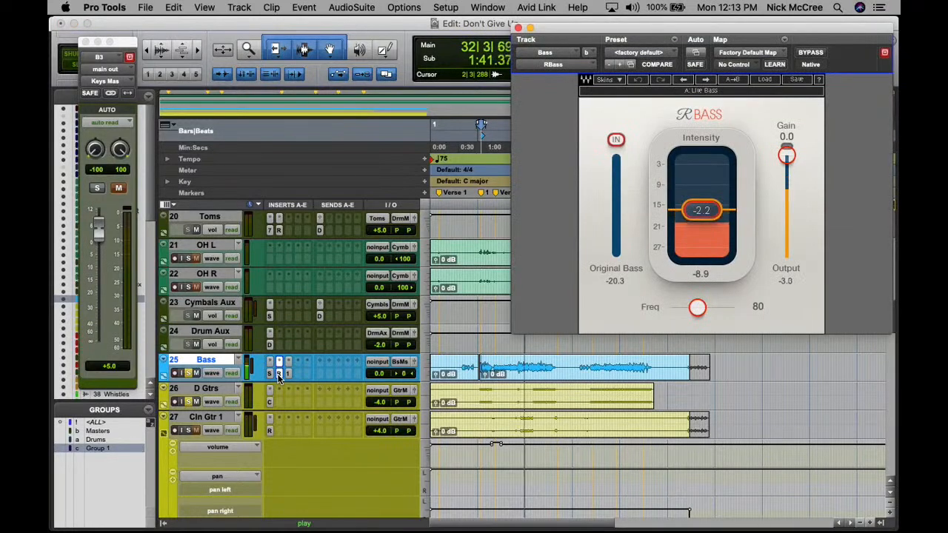
{"action": "left_click_drag", "start_coordinate": [707, 210], "coordinate": [708, 208]}
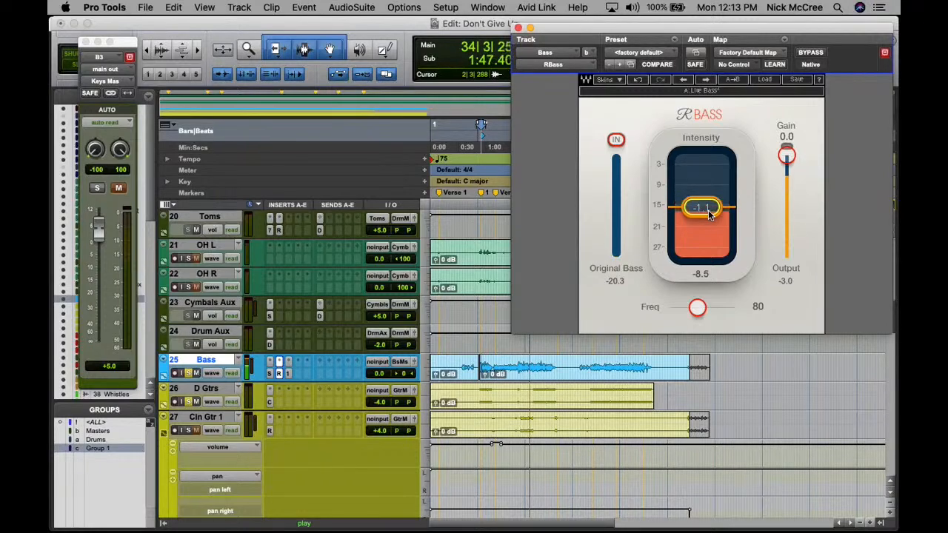
{"action": "left_click_drag", "start_coordinate": [708, 210], "coordinate": [708, 209]}
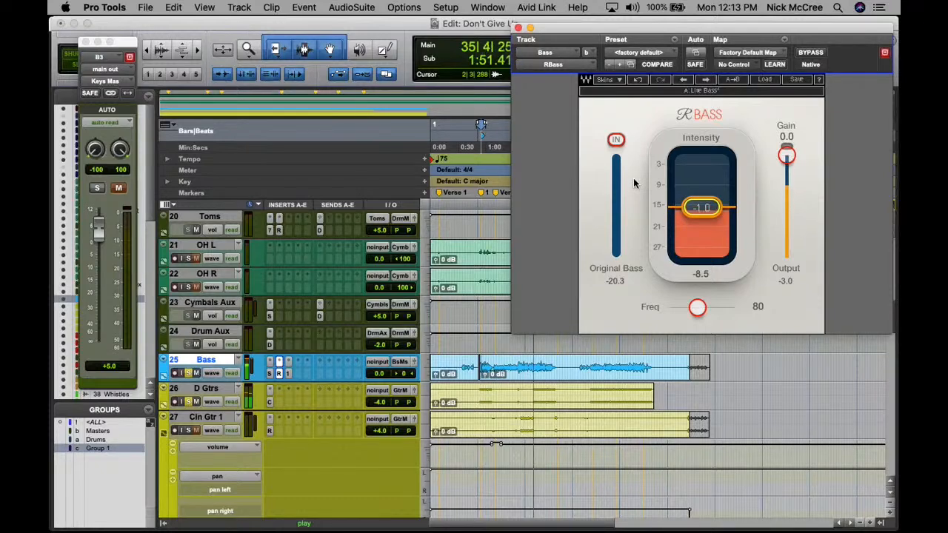
{"action": "left_click", "coordinate": [518, 27]}
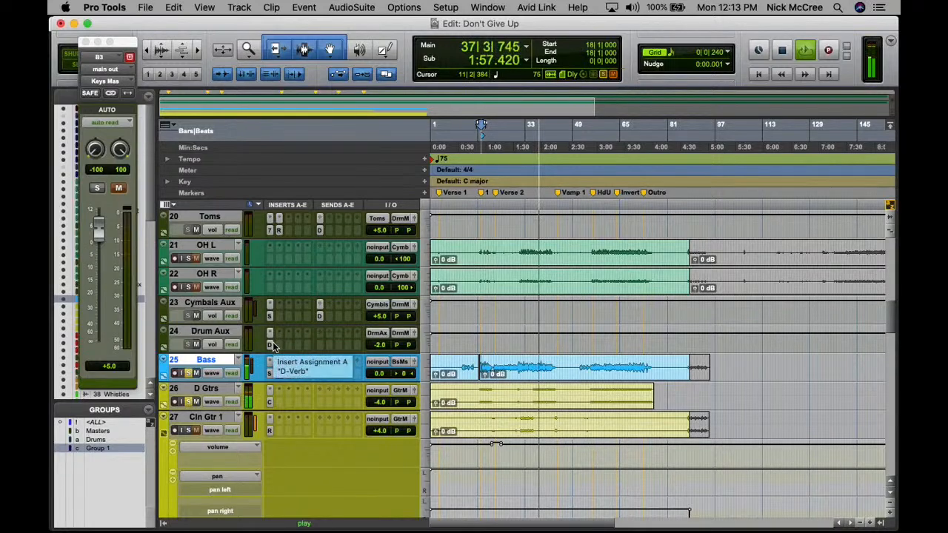
{"action": "key", "text": "super+s"}
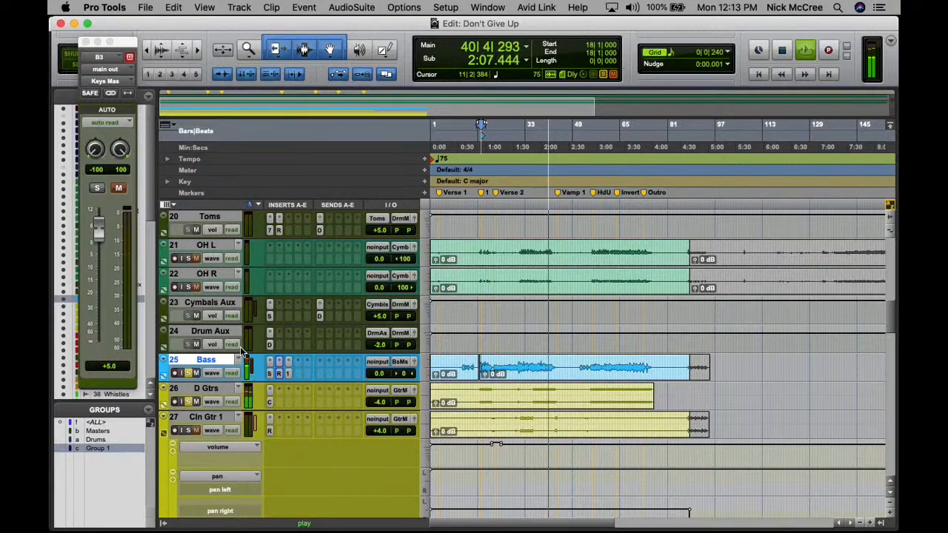
- Play from 16|3|720 to review the soloed drum tracks with the bass and D Gtrs through Hook 1
{"action": "scroll", "coordinate": [240, 347], "scroll_direction": "up", "scroll_amount": 1}
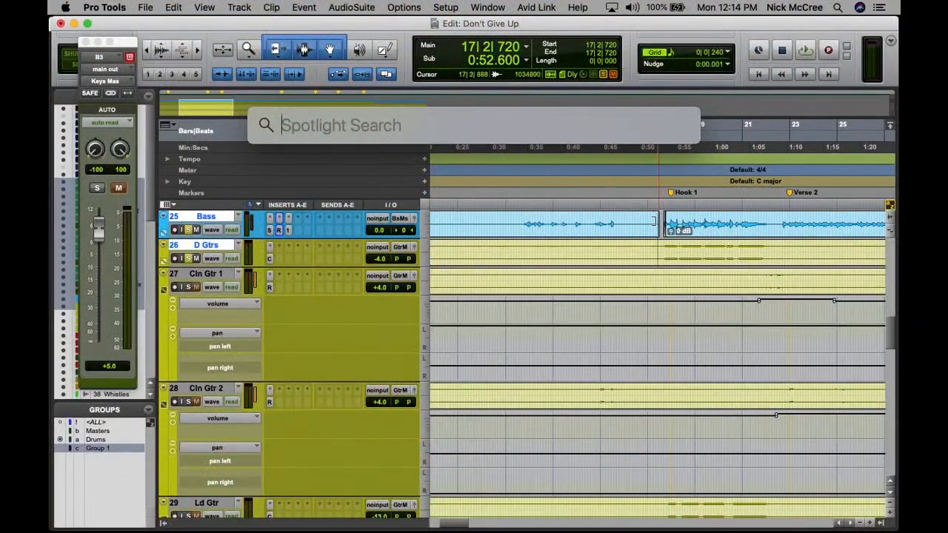
{"action": "left_click", "coordinate": [638, 218]}
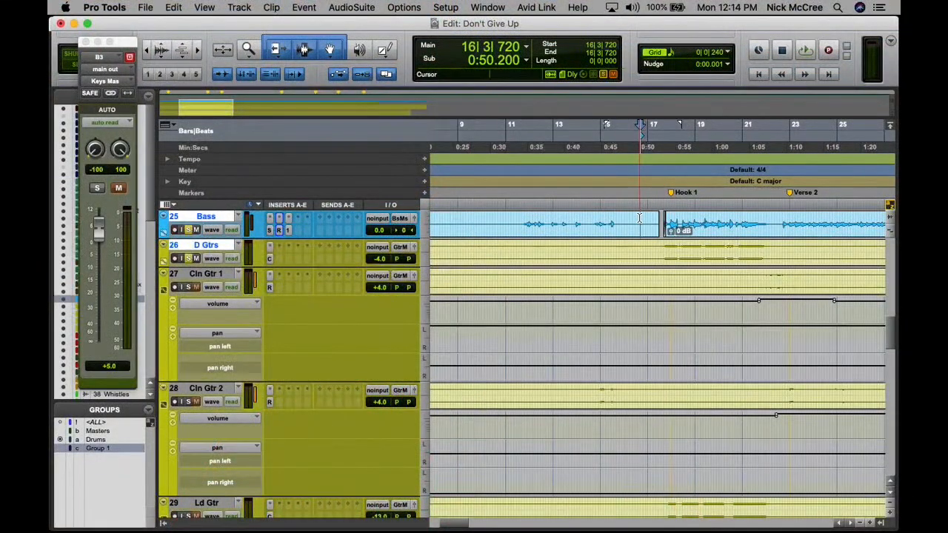
{"action": "key", "text": "space"}
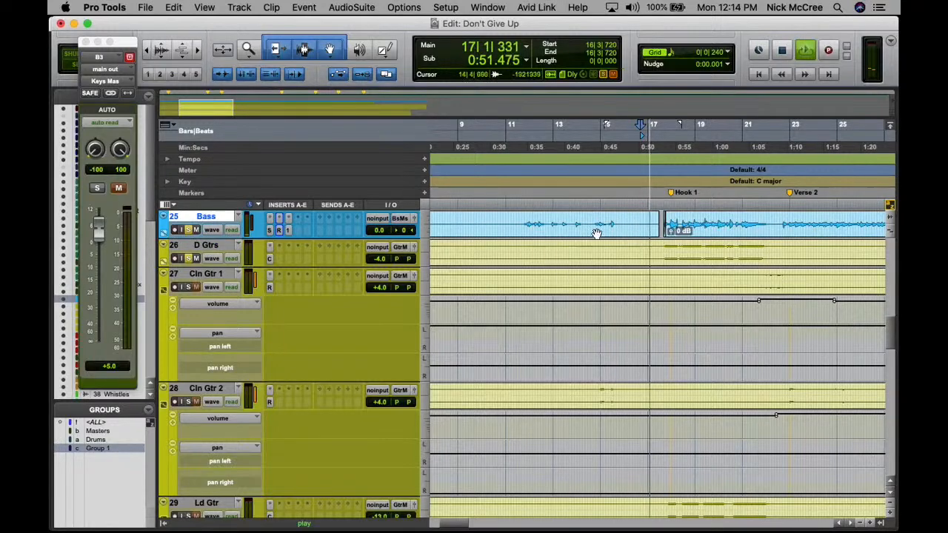
{"action": "scroll", "coordinate": [596, 234], "scroll_direction": "up", "scroll_amount": 4}
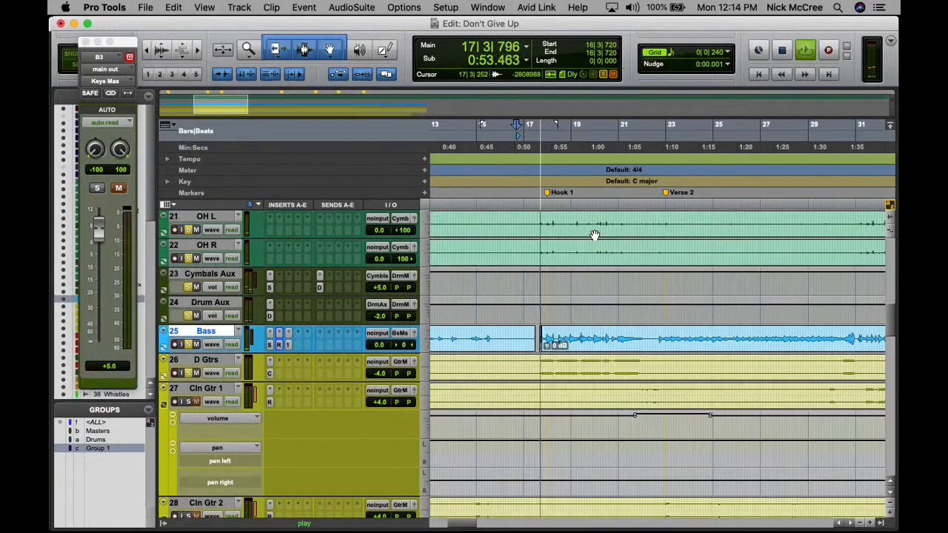
{"action": "scroll", "coordinate": [511, 288], "scroll_direction": "up", "scroll_amount": 7}
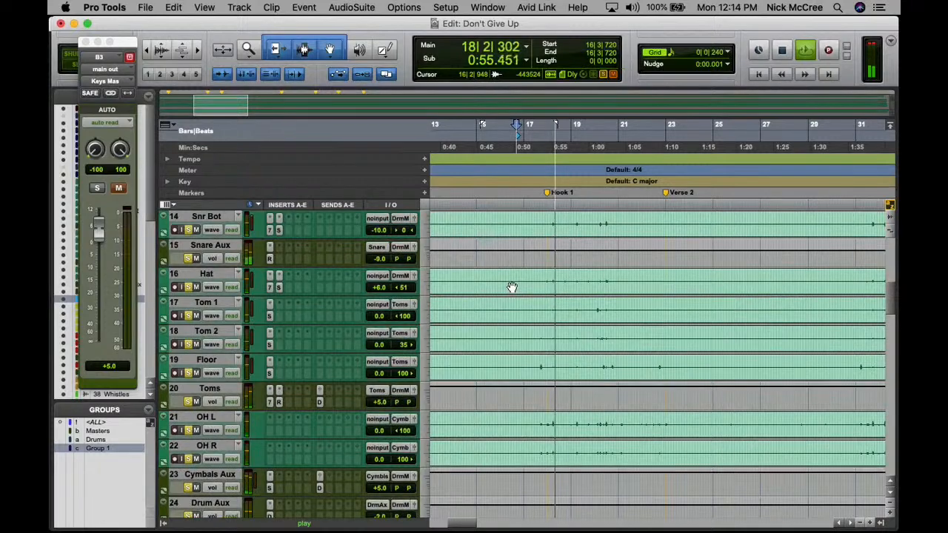
{"action": "key", "text": "r"}
{"action": "scroll", "coordinate": [511, 286], "scroll_direction": "up", "scroll_amount": 2}
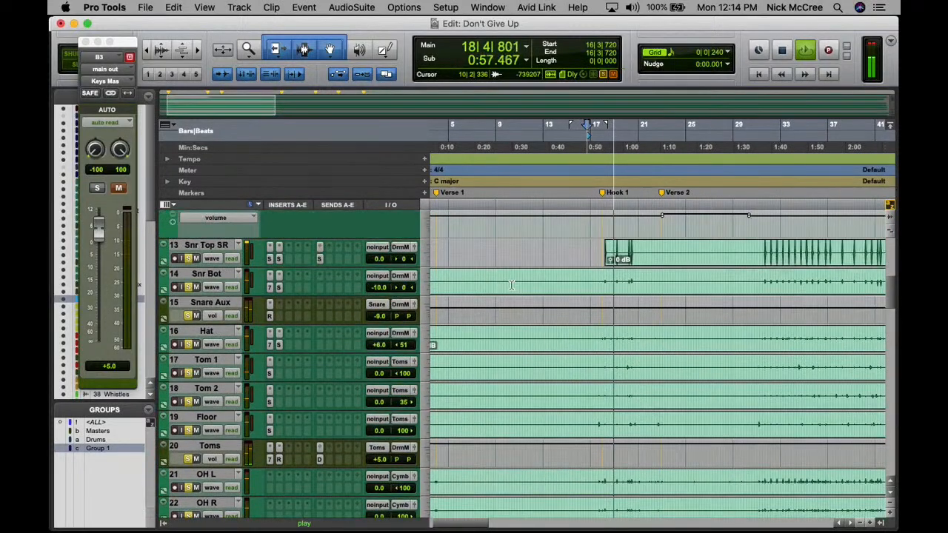
{"action": "scroll", "coordinate": [511, 285], "scroll_direction": "up", "scroll_amount": 2}
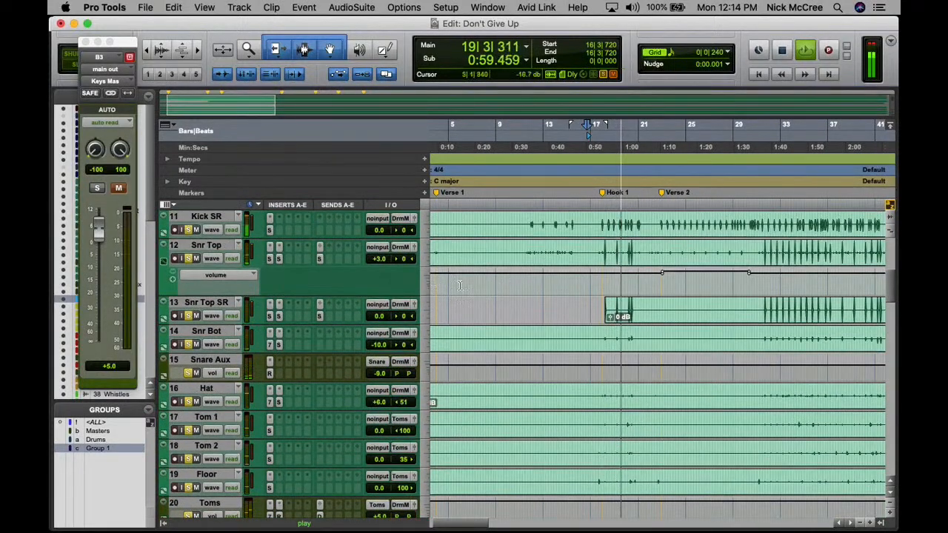
{"action": "left_click", "coordinate": [506, 299]}
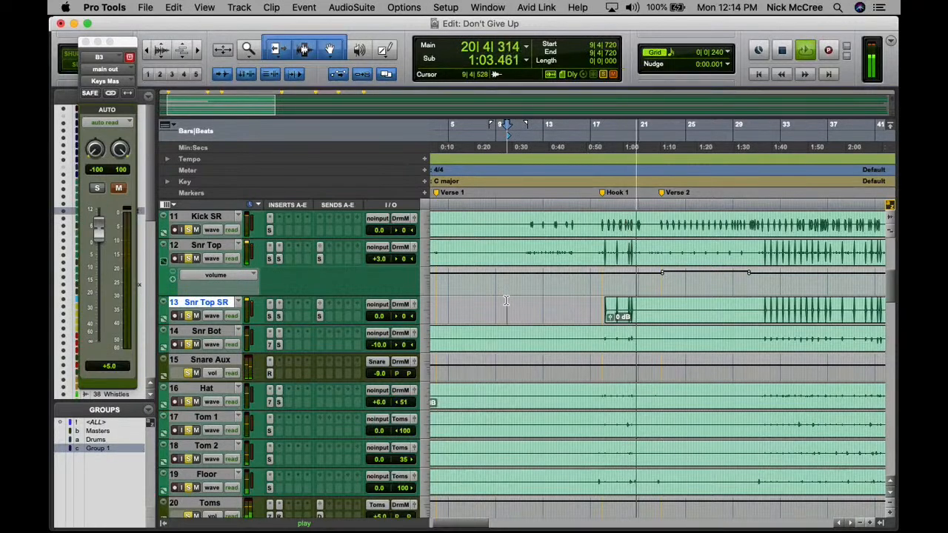
{"action": "scroll", "coordinate": [507, 299], "scroll_direction": "down", "scroll_amount": 5}
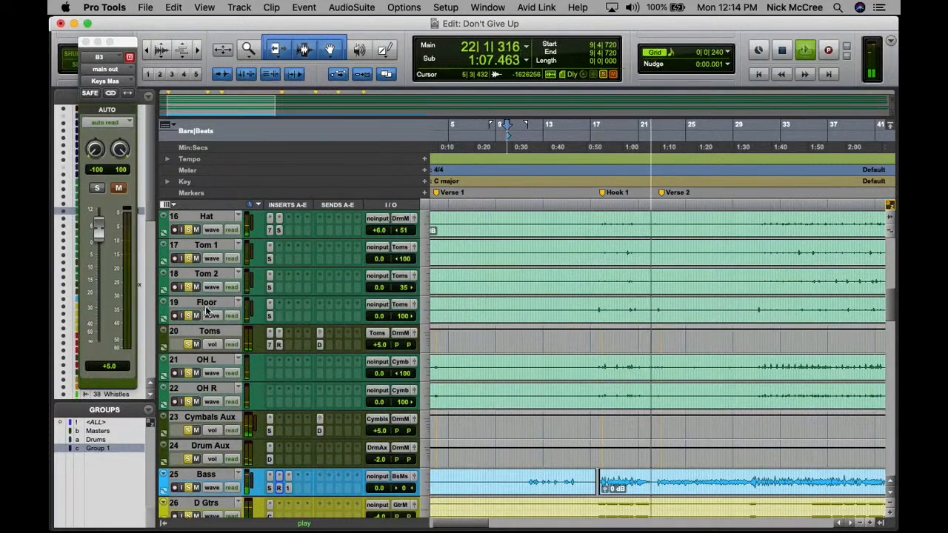
- Show the volume automation lanes beneath the Floor, Tom 2 and Tom 1 tracks and enlarge their waveforms horizontally
{"action": "left_click", "coordinate": [163, 317]}
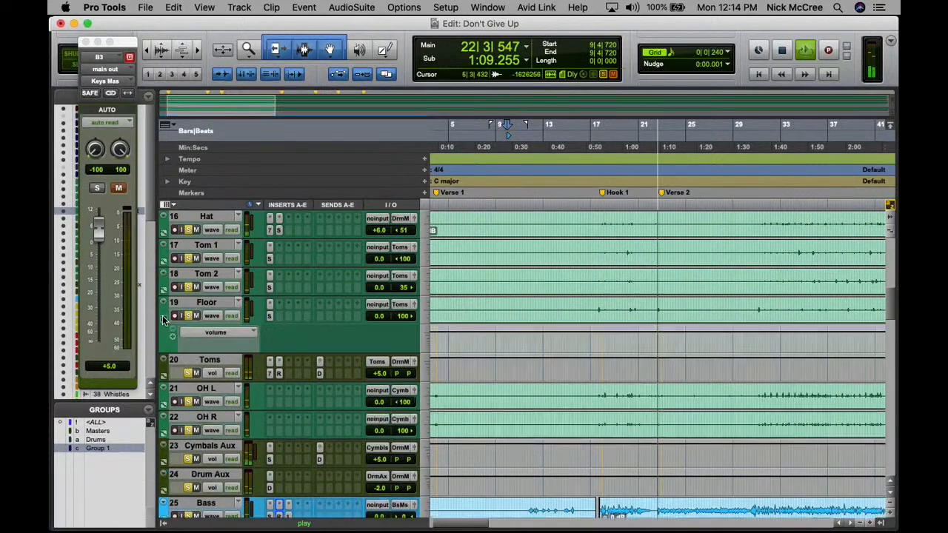
{"action": "left_click", "coordinate": [165, 275]}
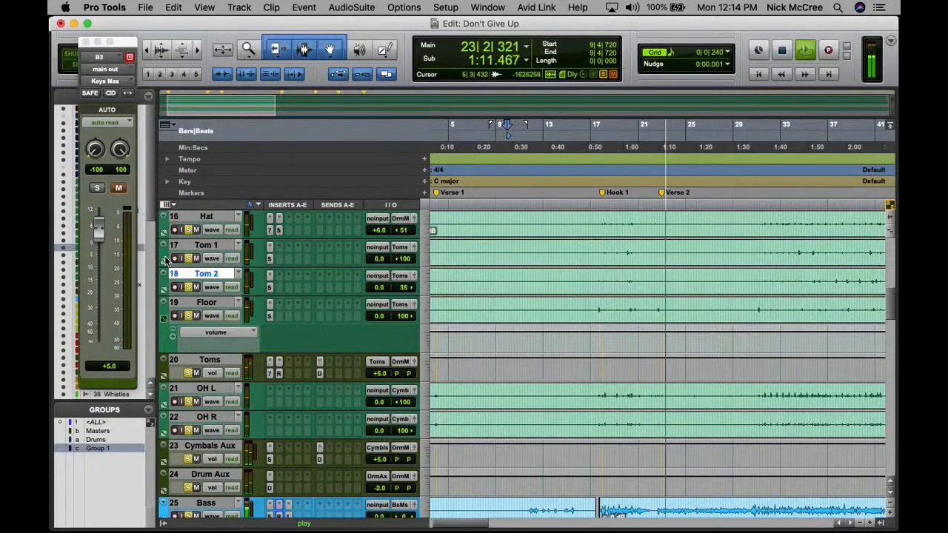
{"action": "left_click", "coordinate": [163, 258]}
{"action": "left_click", "coordinate": [163, 290]}
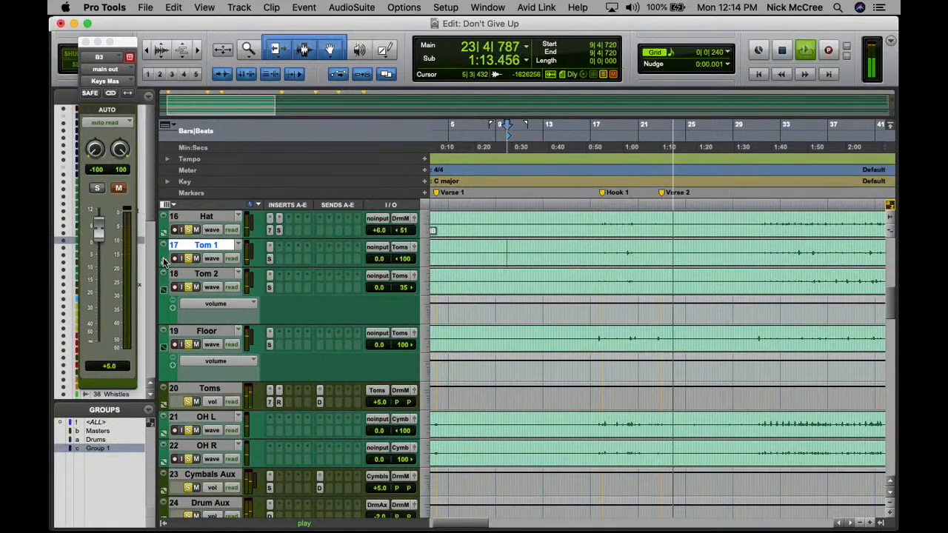
{"action": "left_click", "coordinate": [164, 262]}
{"action": "key", "text": "super+bracketright"}
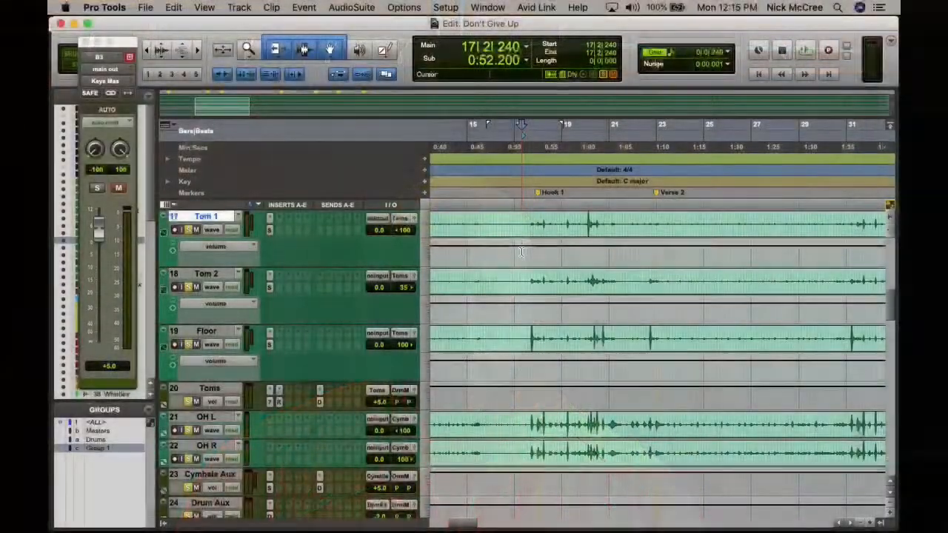
- Play the toms from 17|2|240, and raise the clip gain of the opening Floor, Tom 2 and Tom 1 clips to +3.5 dB
{"action": "key", "text": "space"}
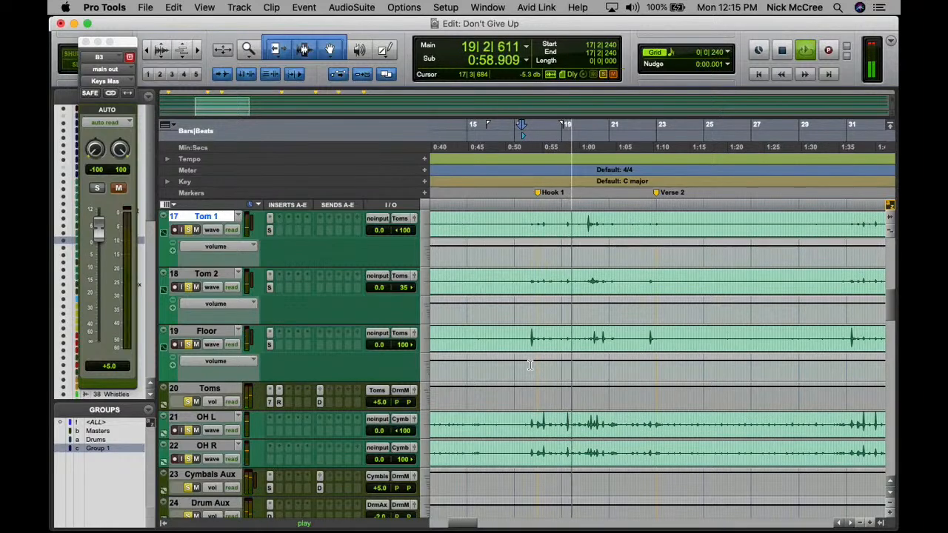
{"action": "left_click_drag", "start_coordinate": [528, 364], "coordinate": [657, 363]}
{"action": "key", "text": "r"}
{"action": "key", "text": "r"}
{"action": "key", "text": "r"}
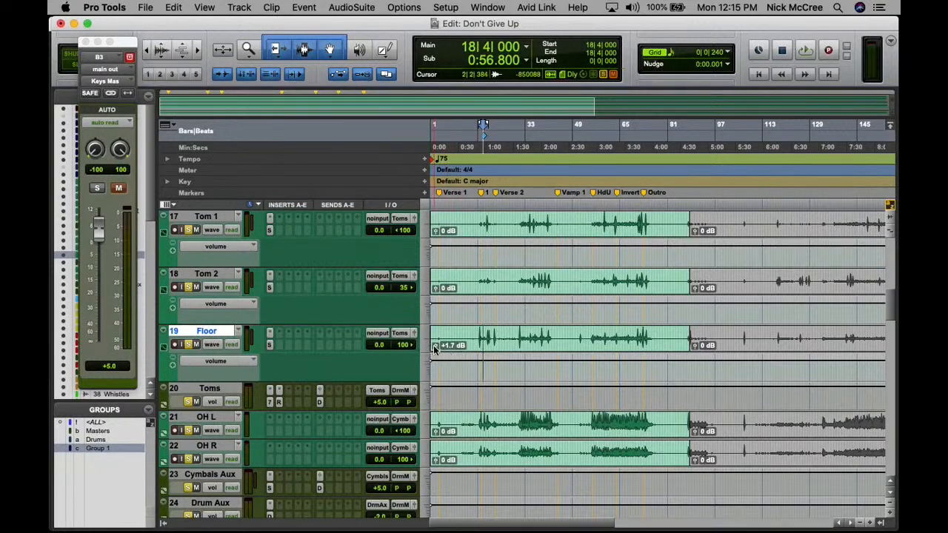
{"action": "left_click_drag", "start_coordinate": [435, 349], "coordinate": [434, 348]}
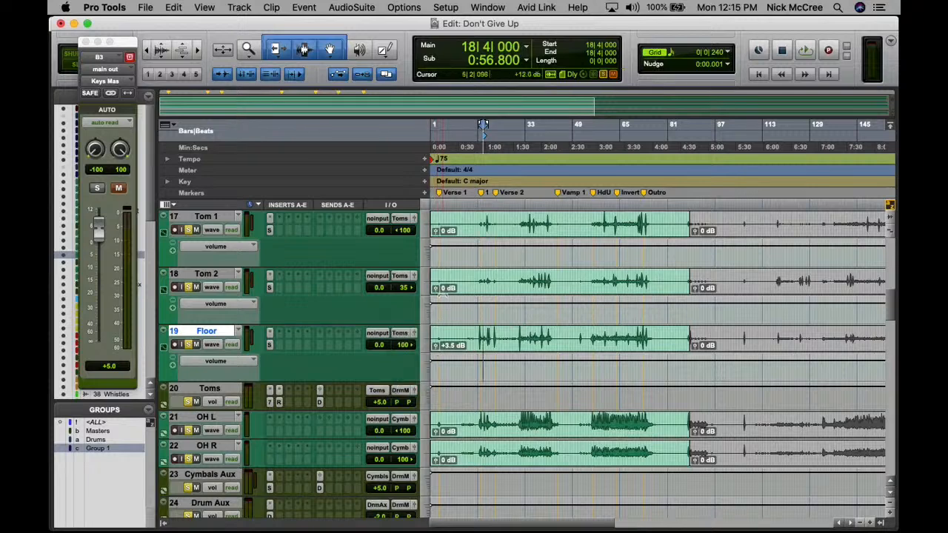
{"action": "left_click_drag", "start_coordinate": [437, 290], "coordinate": [436, 288]}
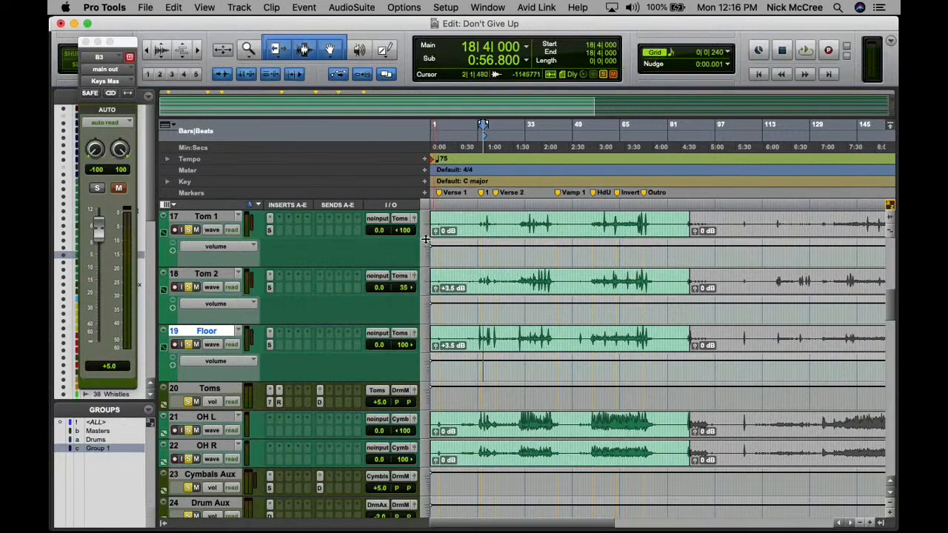
{"action": "left_click_drag", "start_coordinate": [434, 232], "coordinate": [435, 232]}
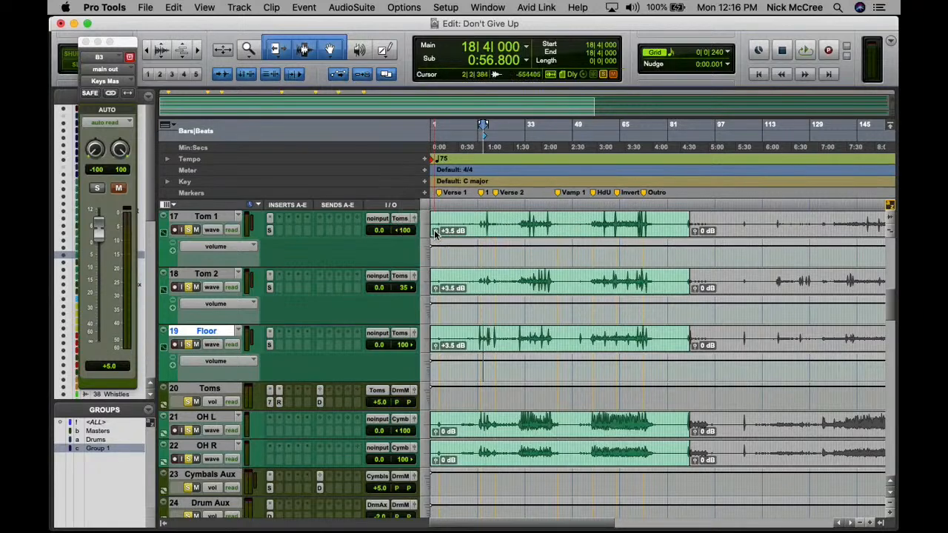
- Play from 17|1|000 to check the toms and set the Tom 2 track volume to +2.0 dB
{"action": "left_click", "coordinate": [477, 271]}
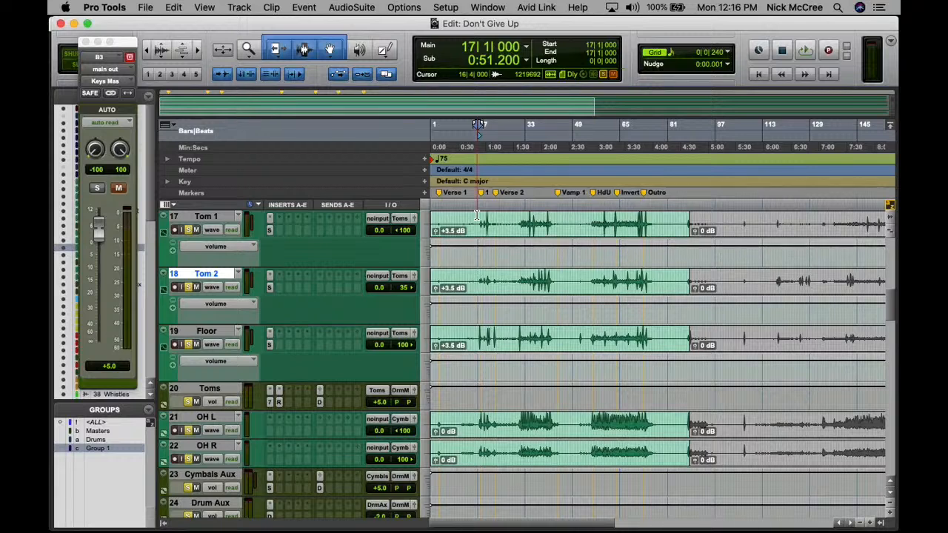
{"action": "key", "text": "space"}
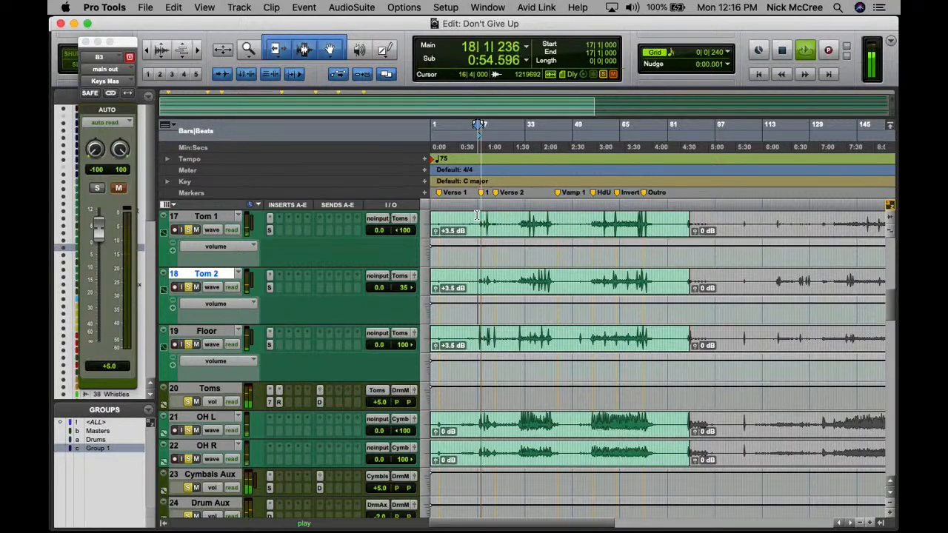
{"action": "key", "text": "t"}
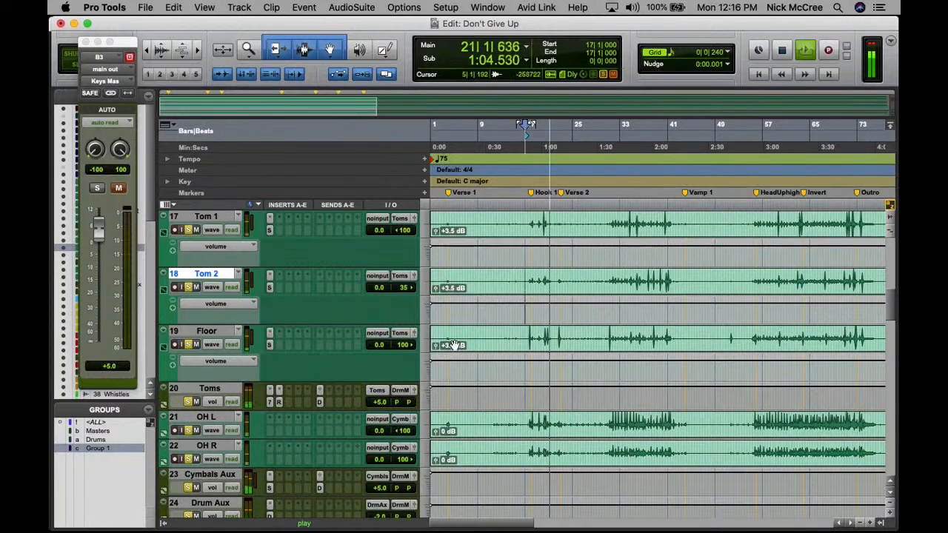
{"action": "left_click", "coordinate": [415, 279]}
{"action": "type", "text": "2"}
{"action": "key", "text": "Return"}
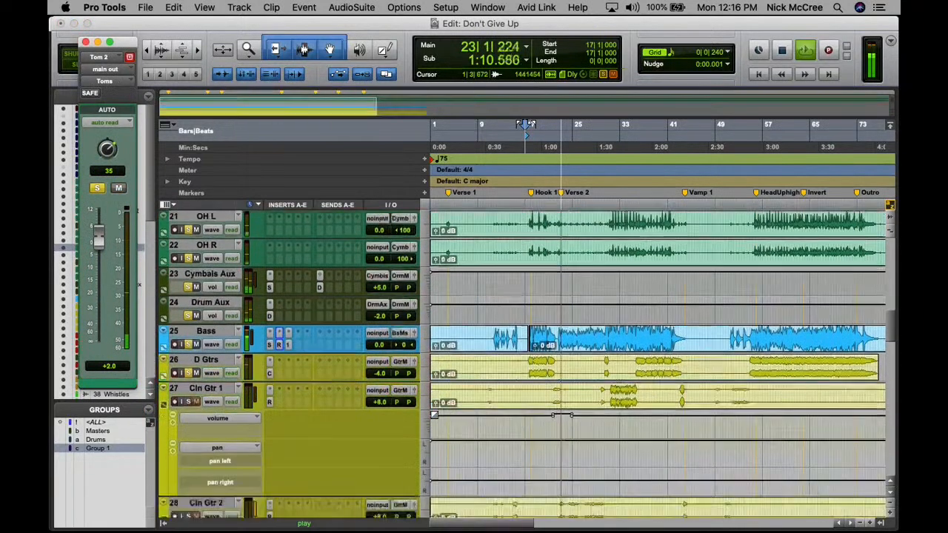
- Solo the Piano and the B3 organ tracks alongside the drums and bass, and play from 17|1|720
{"action": "scroll", "coordinate": [432, 422], "scroll_direction": "down", "scroll_amount": 5}
{"action": "scroll", "coordinate": [317, 399], "scroll_direction": "down", "scroll_amount": 7}
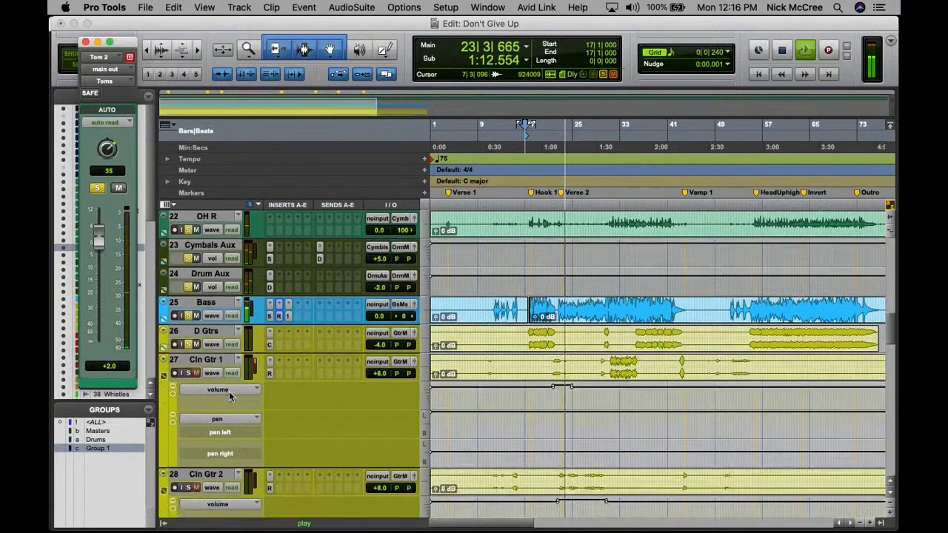
{"action": "scroll", "coordinate": [191, 416], "scroll_direction": "down", "scroll_amount": 5}
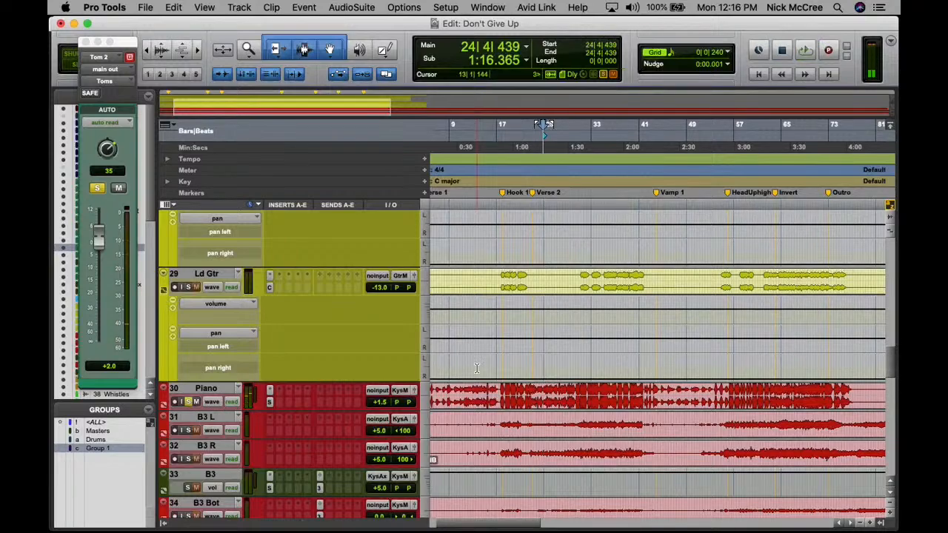
{"action": "scroll", "coordinate": [468, 278], "scroll_direction": "up", "scroll_amount": 4}
{"action": "key", "text": "space"}
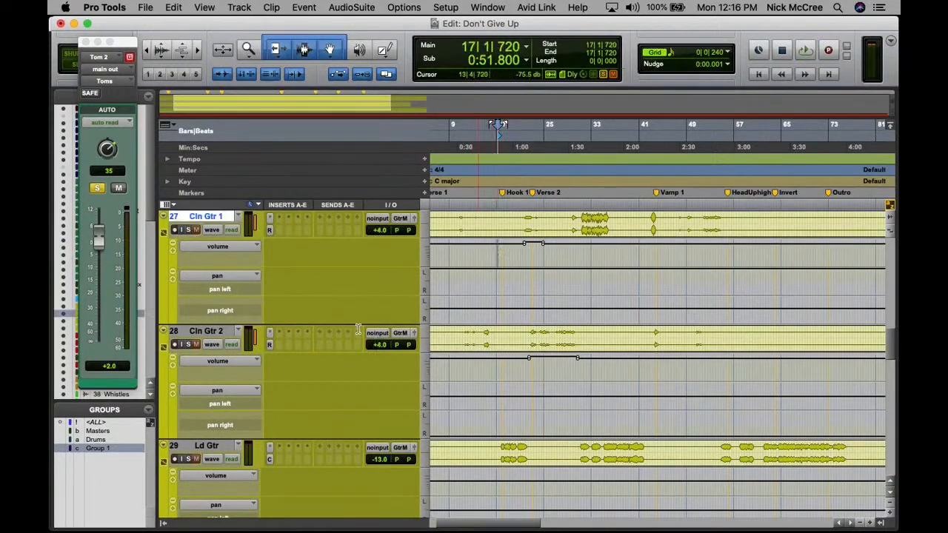
{"action": "scroll", "coordinate": [219, 342], "scroll_direction": "down", "scroll_amount": 8}
{"action": "key", "text": "space"}
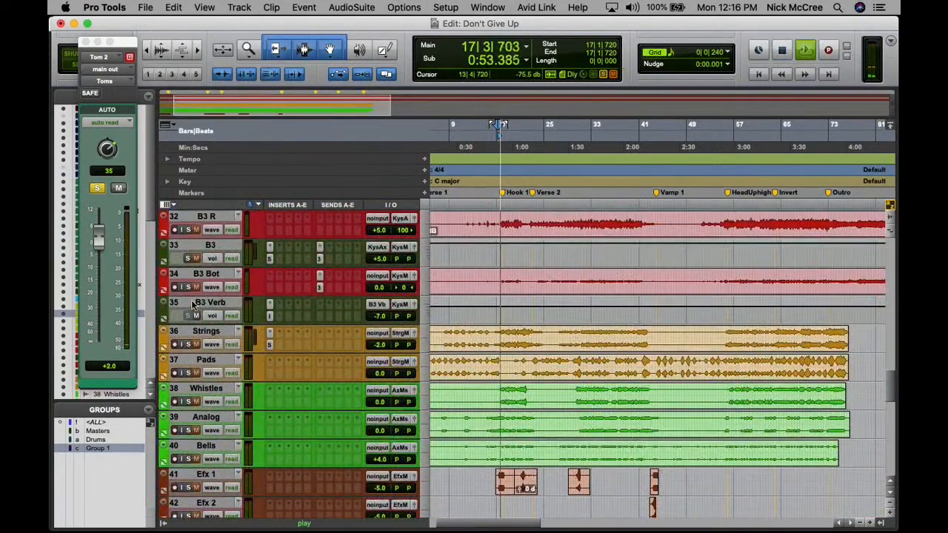
{"action": "scroll", "coordinate": [188, 310], "scroll_direction": "up", "scroll_amount": 5}
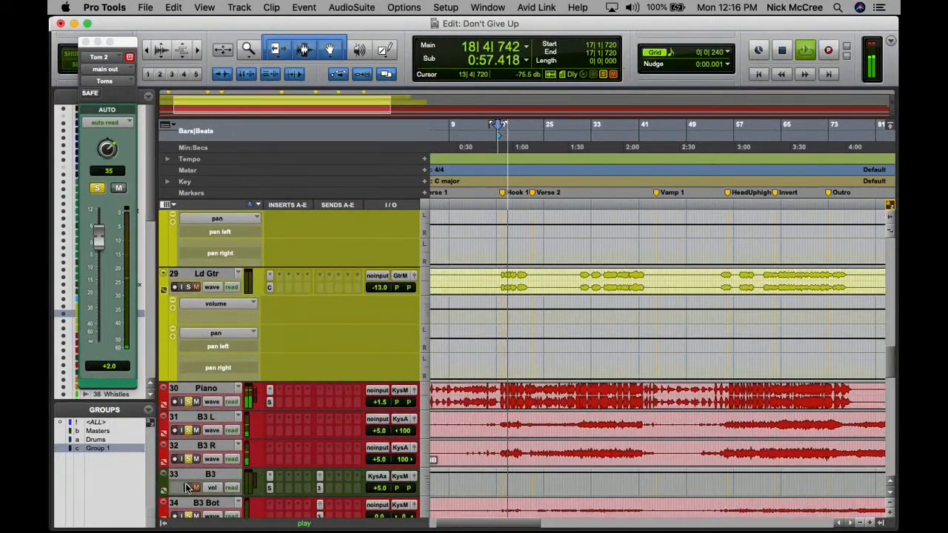
{"action": "key", "text": "super+bracketright"}
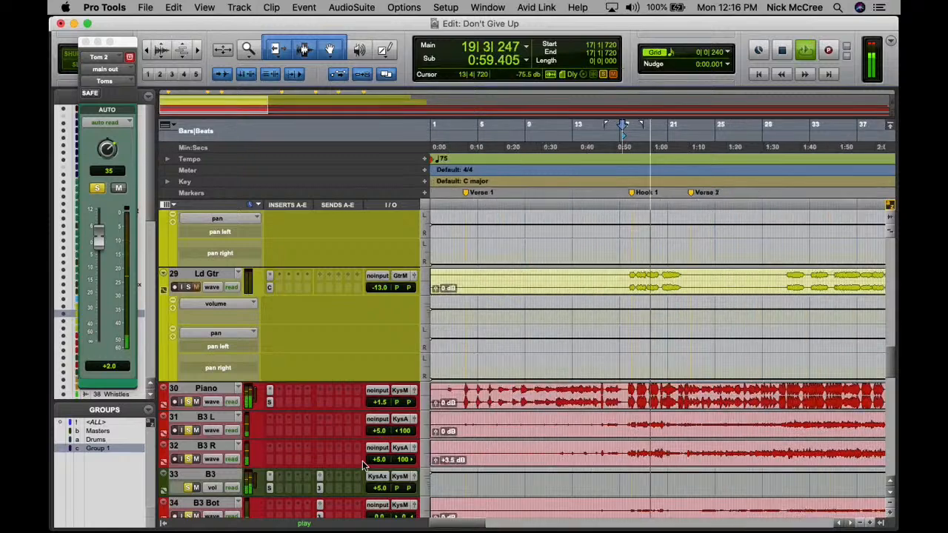
- Review the guitar, keys, strings and effects tracks during playback from Hook 1 into Verse 2
{"action": "scroll", "coordinate": [363, 464], "scroll_direction": "up", "scroll_amount": 2}
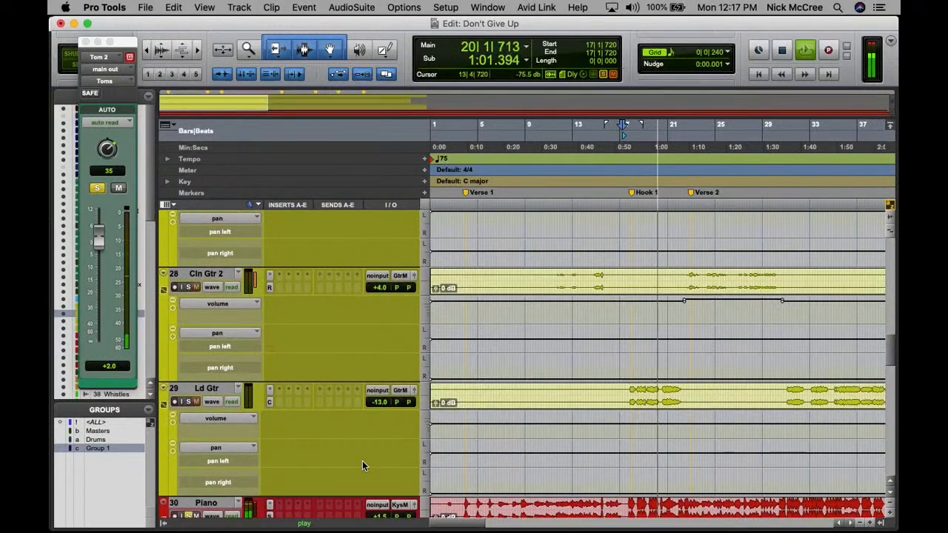
{"action": "key", "text": "super+bracketleft"}
{"action": "scroll", "coordinate": [496, 393], "scroll_direction": "up", "scroll_amount": 2}
{"action": "scroll", "coordinate": [503, 391], "scroll_direction": "right", "scroll_amount": 1}
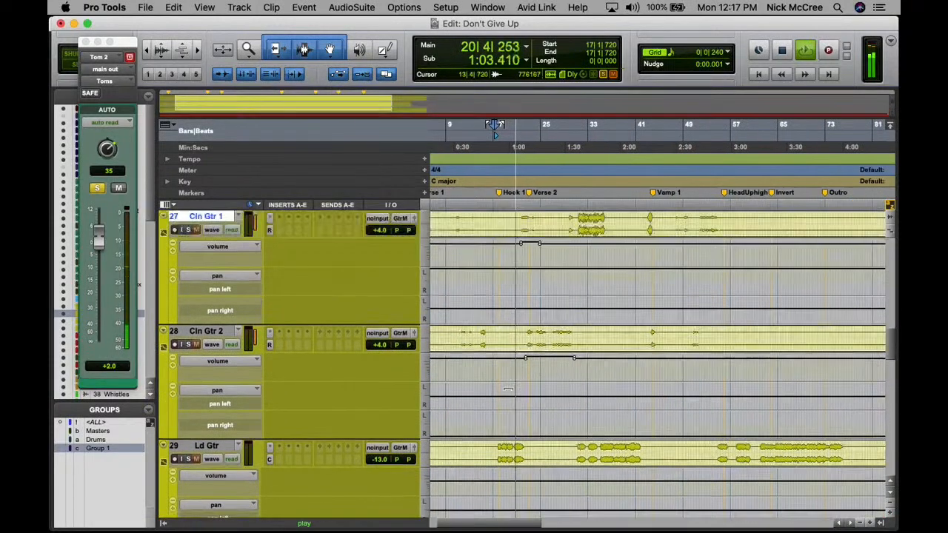
{"action": "scroll", "coordinate": [450, 362], "scroll_direction": "up", "scroll_amount": 3}
{"action": "scroll", "coordinate": [450, 363], "scroll_direction": "right", "scroll_amount": 1}
{"action": "scroll", "coordinate": [437, 363], "scroll_direction": "down", "scroll_amount": 6}
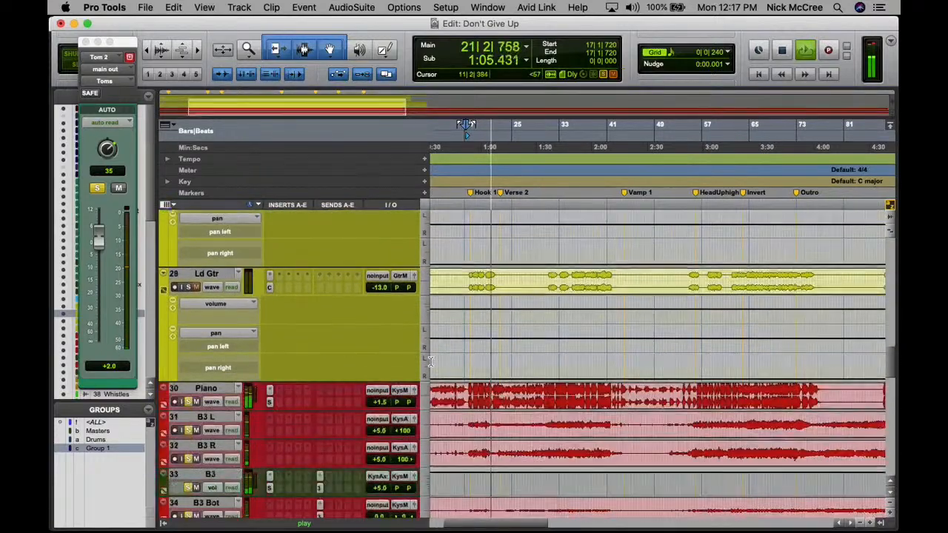
{"action": "scroll", "coordinate": [430, 361], "scroll_direction": "down", "scroll_amount": 6}
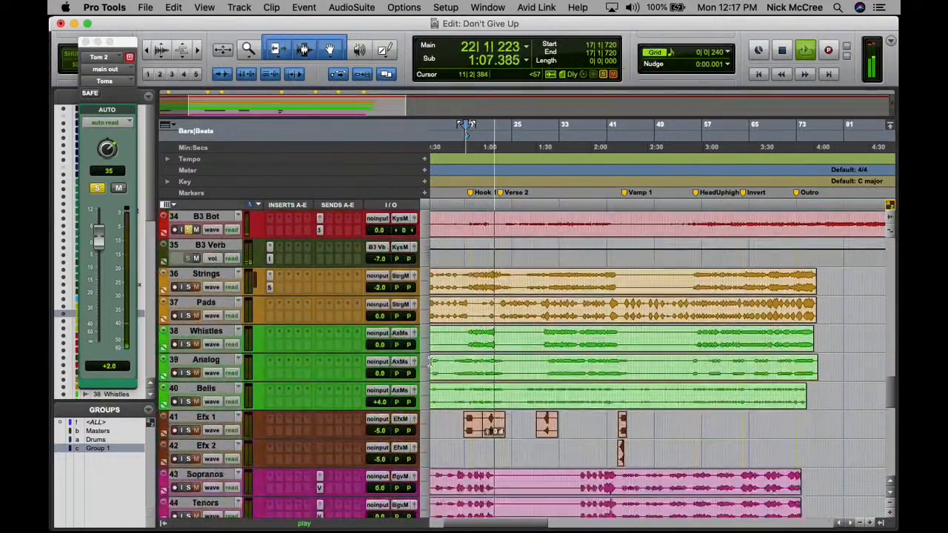
{"action": "scroll", "coordinate": [430, 361], "scroll_direction": "up", "scroll_amount": 4}
{"action": "scroll", "coordinate": [433, 318], "scroll_direction": "up", "scroll_amount": 1}
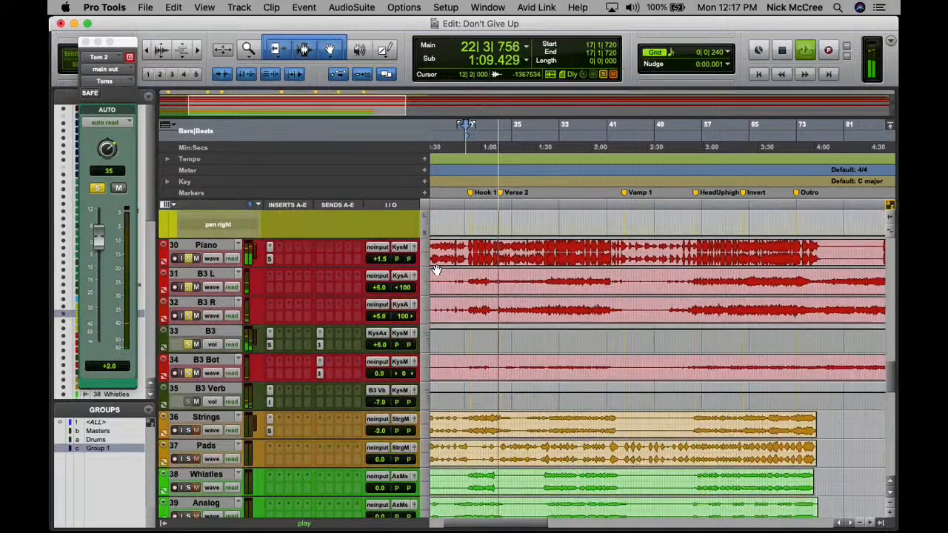
{"action": "scroll", "coordinate": [435, 264], "scroll_direction": "up", "scroll_amount": 1}
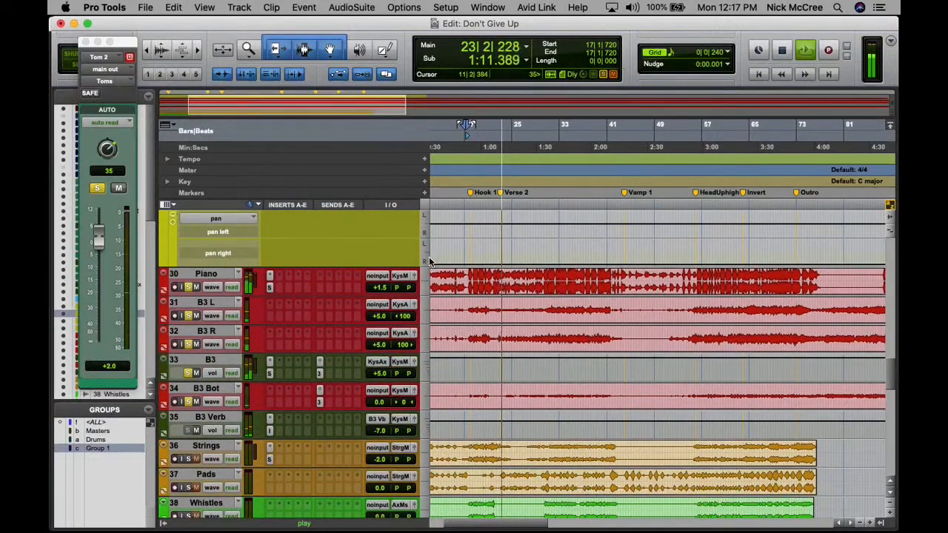
{"action": "key", "text": "space"}
- Set the D Gtrs track volume to -2.0 dB
{"action": "scroll", "coordinate": [444, 281], "scroll_direction": "up", "scroll_amount": 3}
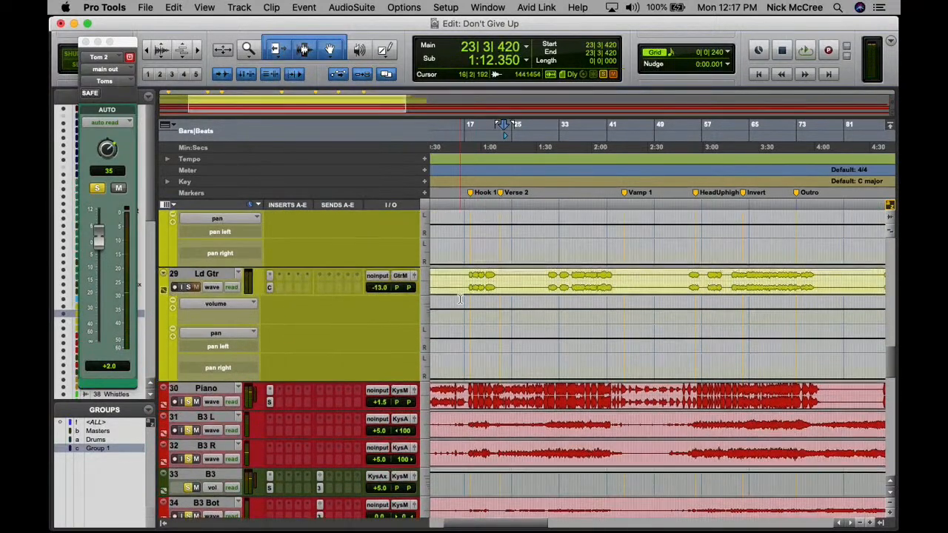
{"action": "scroll", "coordinate": [459, 299], "scroll_direction": "up", "scroll_amount": 5}
{"action": "left_click", "coordinate": [469, 287]}
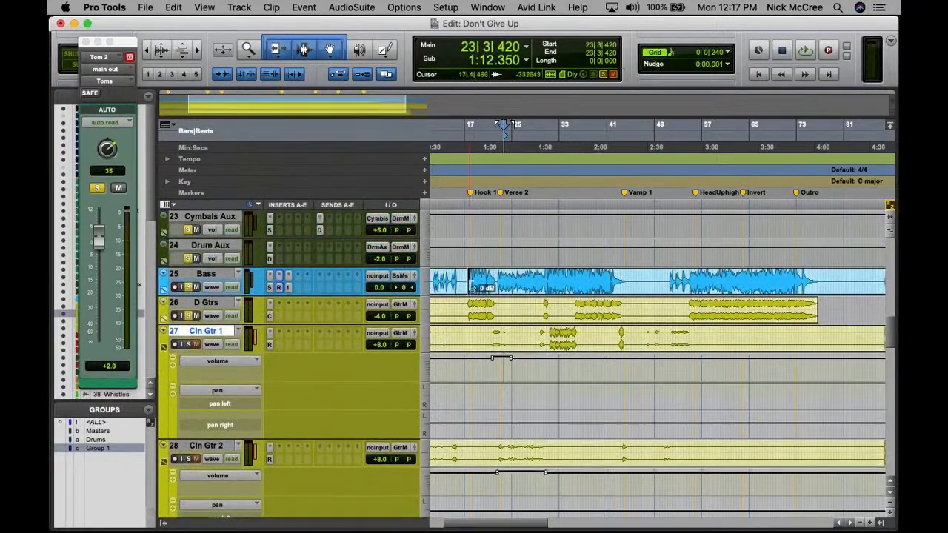
{"action": "left_click", "coordinate": [414, 310]}
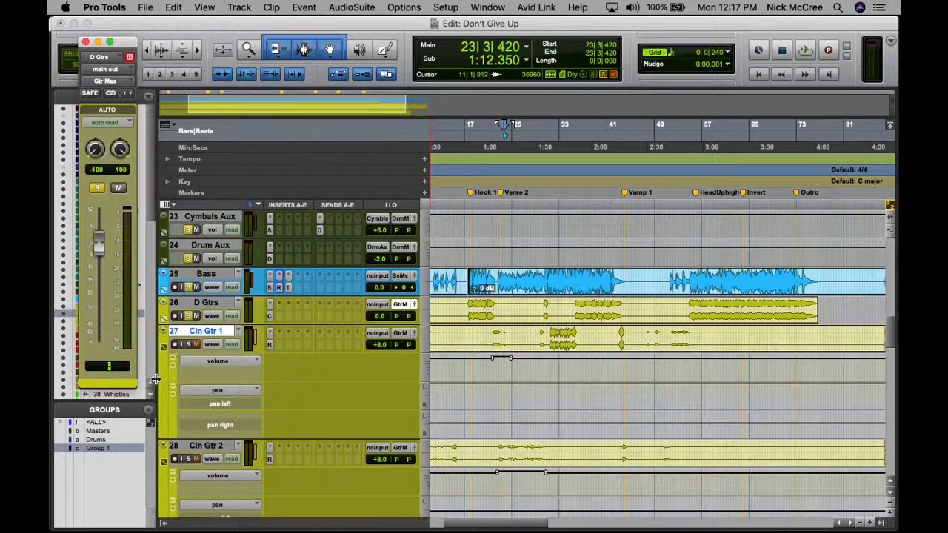
- Play from 17|3|240 to check the D Gtrs level against the bass and drums in Hook 1
{"action": "left_click", "coordinate": [466, 303]}
{"action": "key", "text": "space"}
{"action": "key", "text": "super+bracketright"}
{"action": "key", "text": "super+bracketright"}
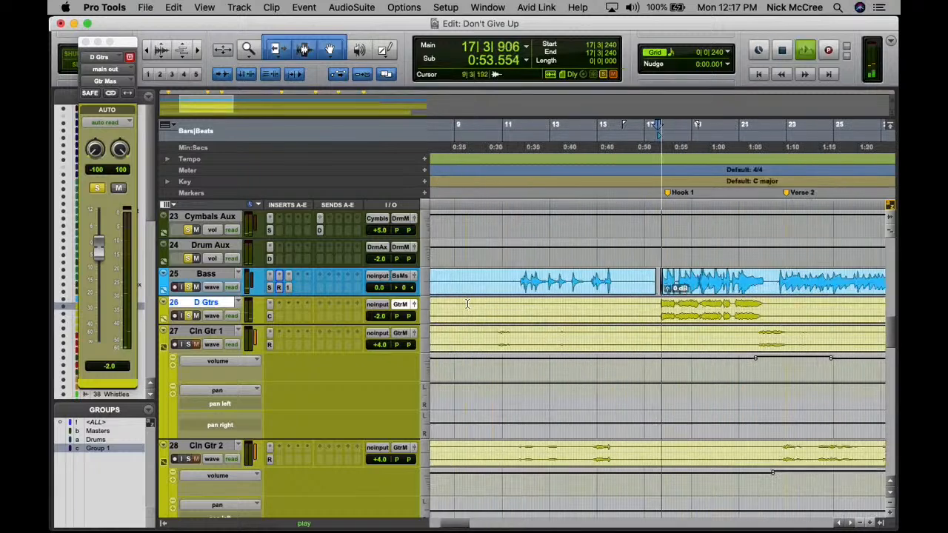
{"action": "key", "text": "super+bracketright"}
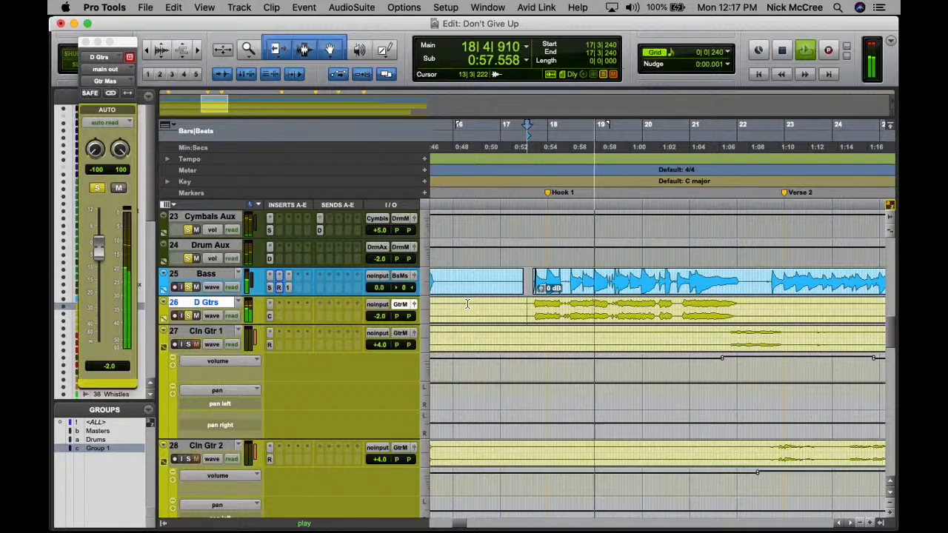
- Review the guitar, keys and drum tracks while Hook 1 plays, zooming out to see the whole song
{"action": "scroll", "coordinate": [467, 304], "scroll_direction": "down", "scroll_amount": 5}
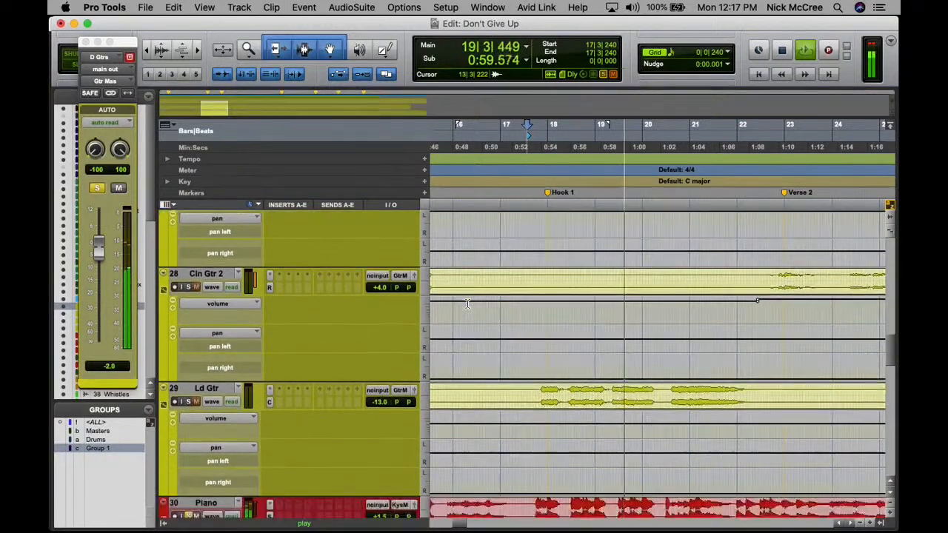
{"action": "scroll", "coordinate": [467, 304], "scroll_direction": "down", "scroll_amount": 1}
{"action": "key", "text": "super+bracketleft"}
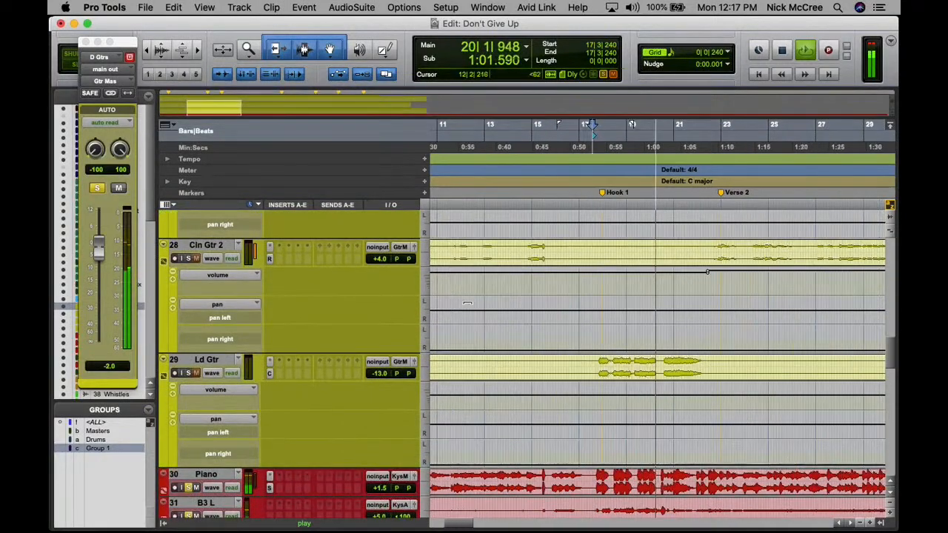
{"action": "key", "text": "XF86AudioRaiseVolume"}
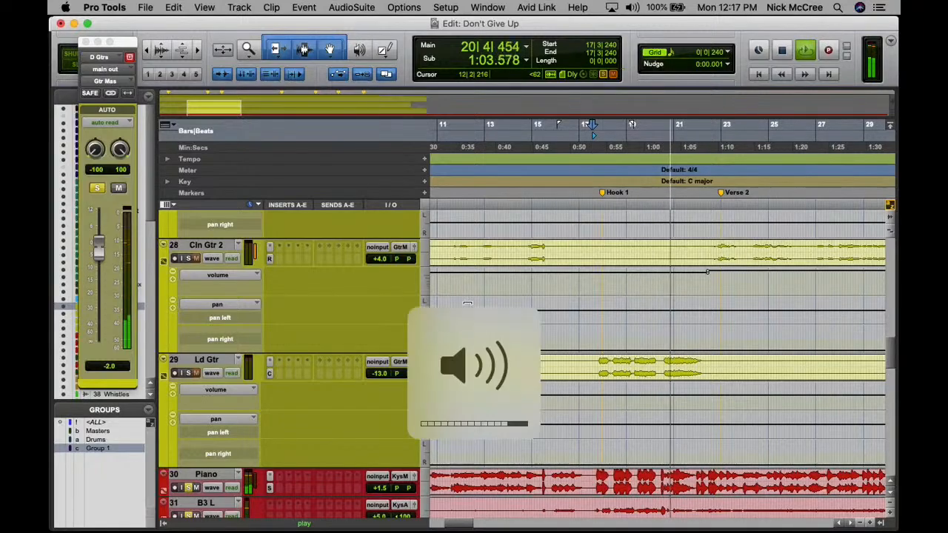
{"action": "scroll", "coordinate": [467, 303], "scroll_direction": "up", "scroll_amount": 3}
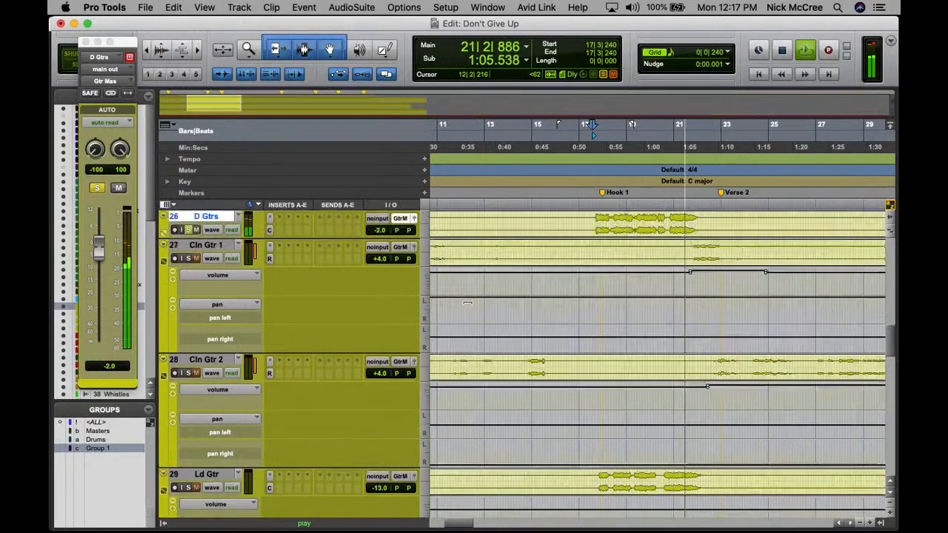
{"action": "scroll", "coordinate": [467, 303], "scroll_direction": "up", "scroll_amount": 20}
{"action": "scroll", "coordinate": [467, 303], "scroll_direction": "down", "scroll_amount": 1}
{"action": "key", "text": "super+bracketleft"}
{"action": "key", "text": "super+bracketleft"}
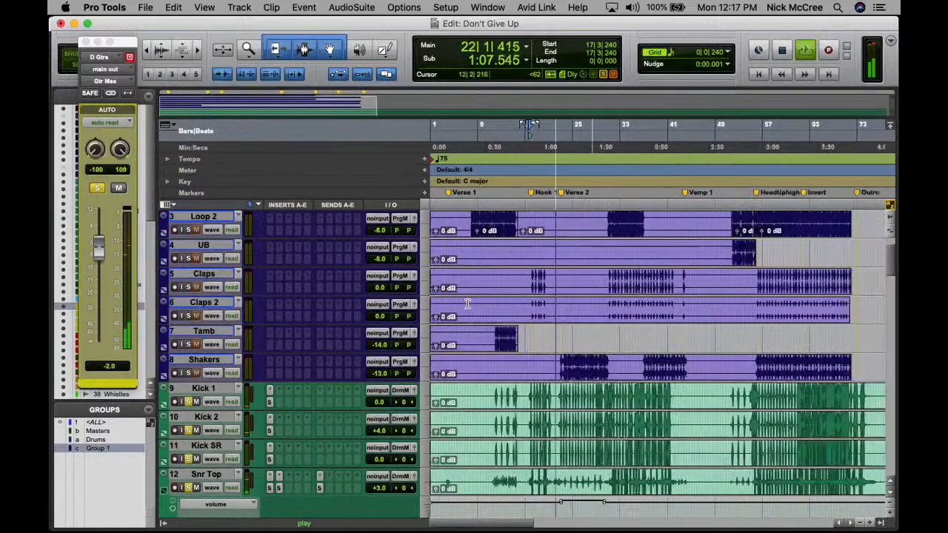
- Trim the Floor track's volume automation between 22|2|480 and 23|3|000, around the start of Verse 2
{"action": "scroll", "coordinate": [467, 303], "scroll_direction": "down", "scroll_amount": 4}
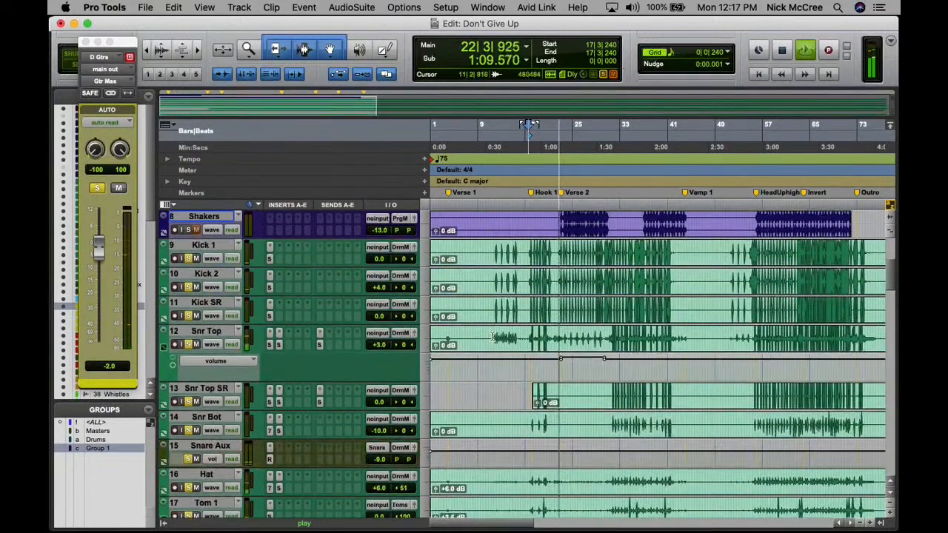
{"action": "scroll", "coordinate": [491, 337], "scroll_direction": "down", "scroll_amount": 4}
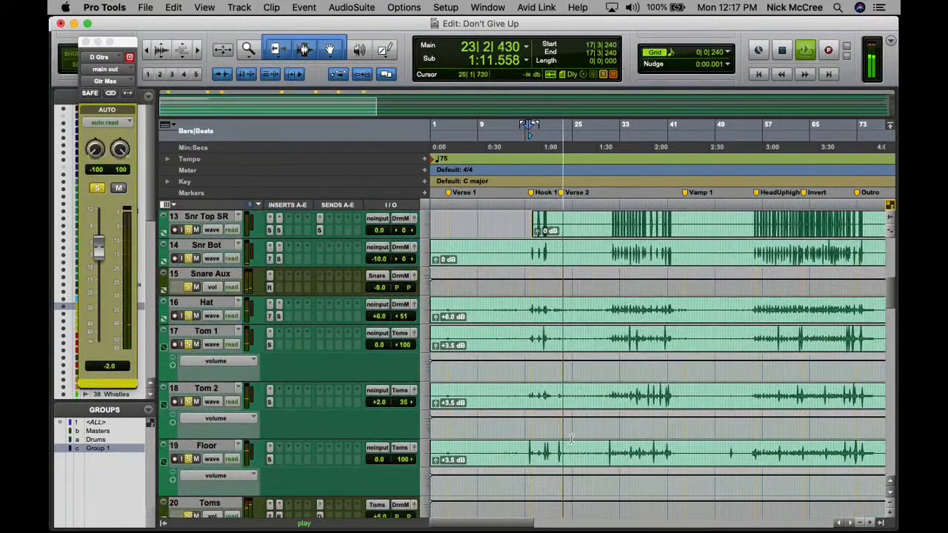
{"action": "left_click", "coordinate": [561, 476]}
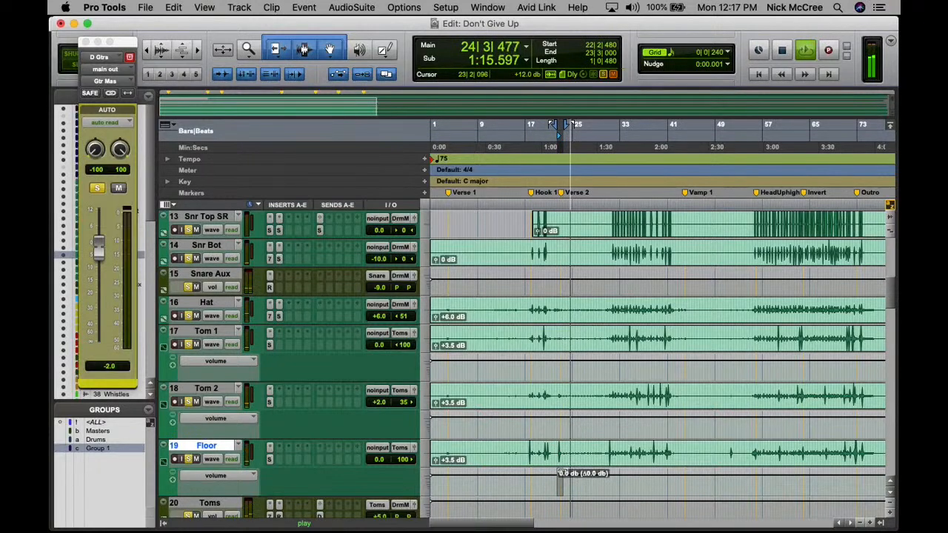
{"action": "left_click_drag", "start_coordinate": [562, 473], "coordinate": [562, 472]}
- Solo the Claps and Claps 2 tracks while playing Hook 1 from 17|3|480, and save the session
{"action": "scroll", "coordinate": [562, 459], "scroll_direction": "down", "scroll_amount": 3}
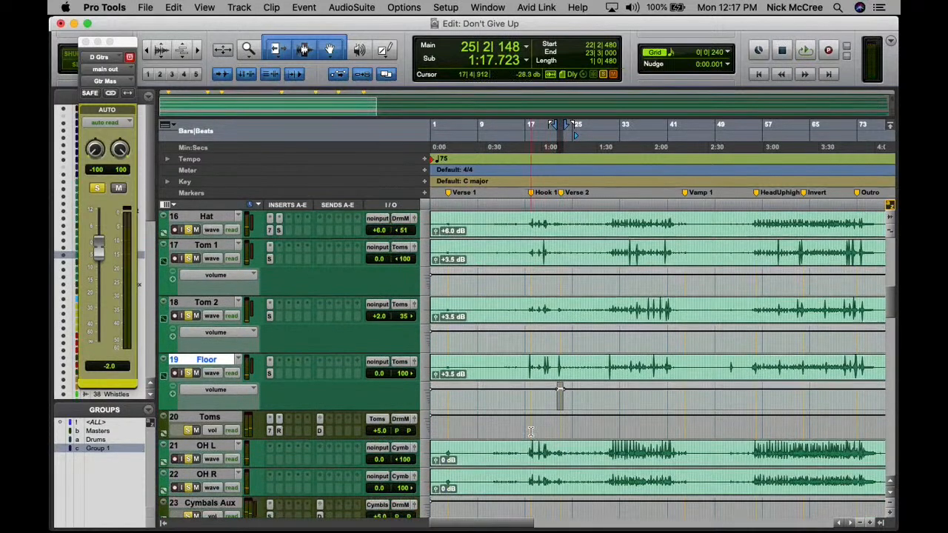
{"action": "scroll", "coordinate": [530, 431], "scroll_direction": "down", "scroll_amount": 2}
{"action": "scroll", "coordinate": [527, 395], "scroll_direction": "down", "scroll_amount": 1}
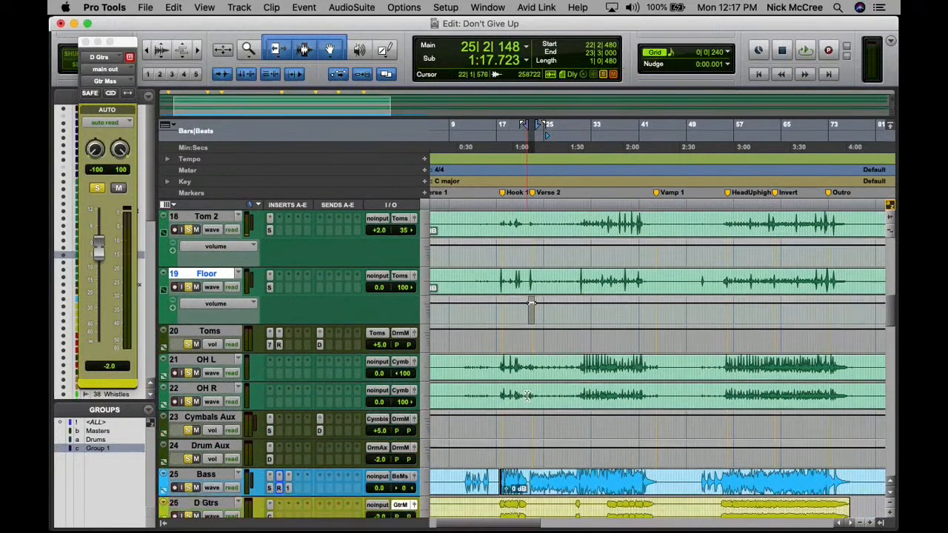
{"action": "left_click", "coordinate": [500, 361]}
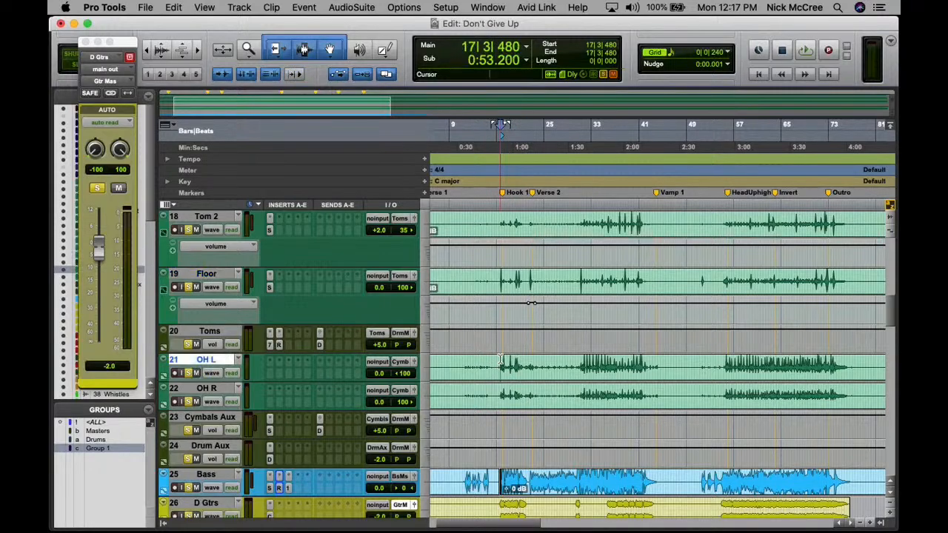
{"action": "key", "text": "space"}
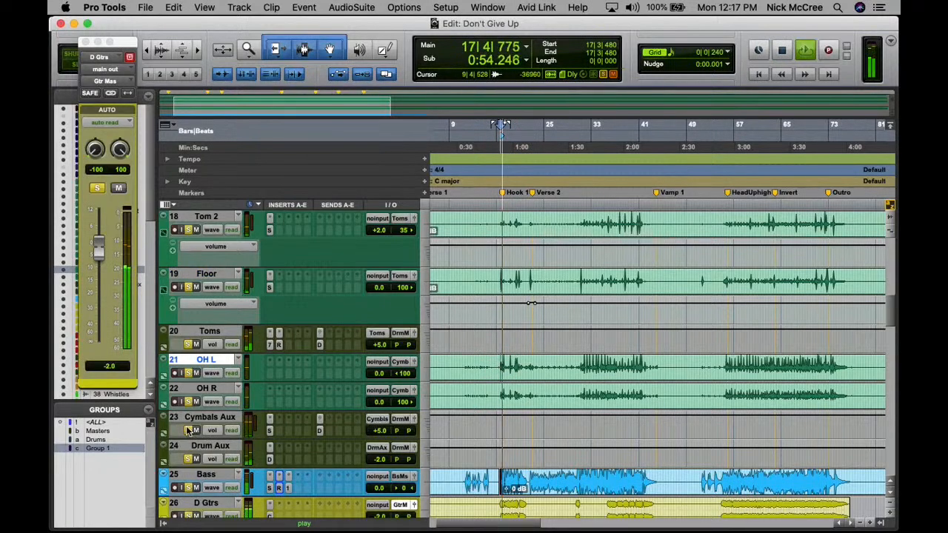
{"action": "scroll", "coordinate": [188, 431], "scroll_direction": "up", "scroll_amount": 15}
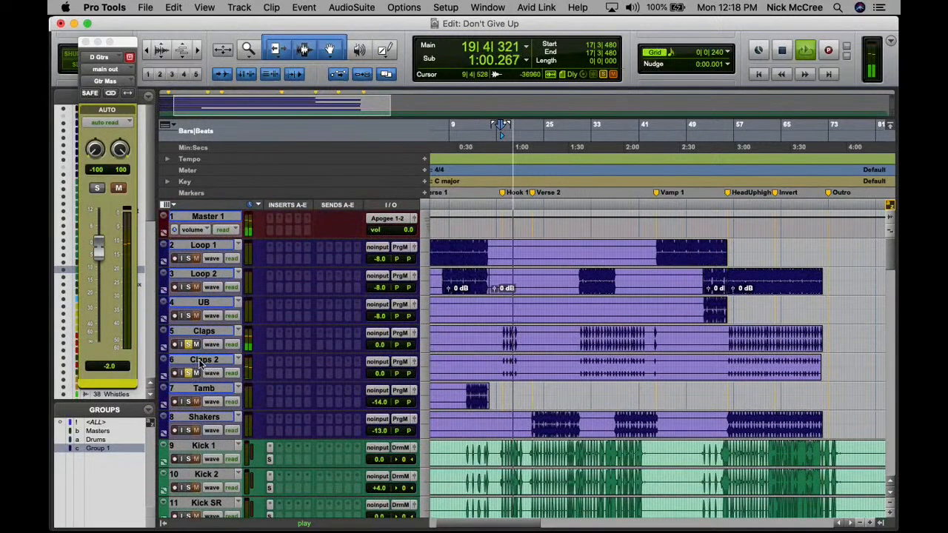
{"action": "key", "text": "space"}
{"action": "key", "text": "super+s"}
- Raise the Claps 2 clip gain to +6.0 dB and play the claps from 18|1|000
{"action": "scroll", "coordinate": [457, 378], "scroll_direction": "left", "scroll_amount": 3}
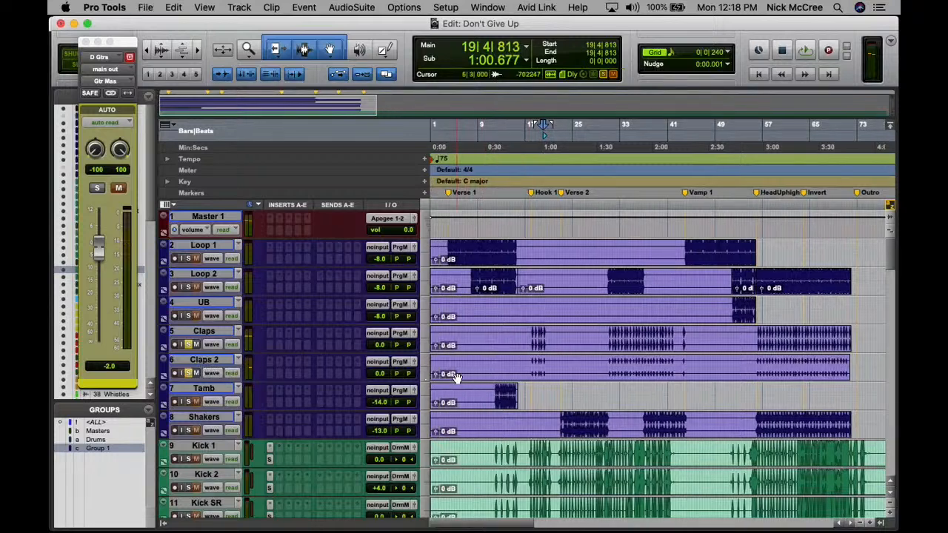
{"action": "left_click_drag", "start_coordinate": [436, 376], "coordinate": [437, 376]}
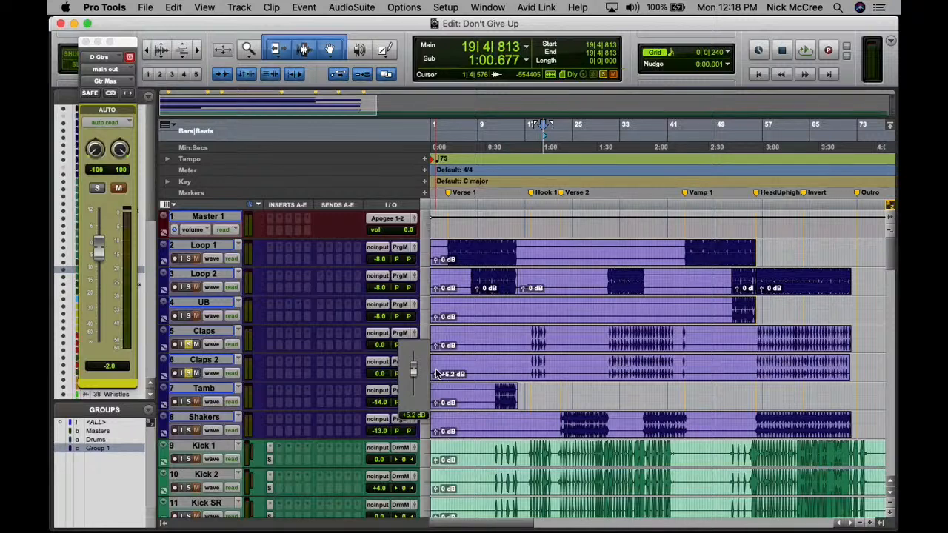
{"action": "left_click_drag", "start_coordinate": [436, 373], "coordinate": [437, 373]}
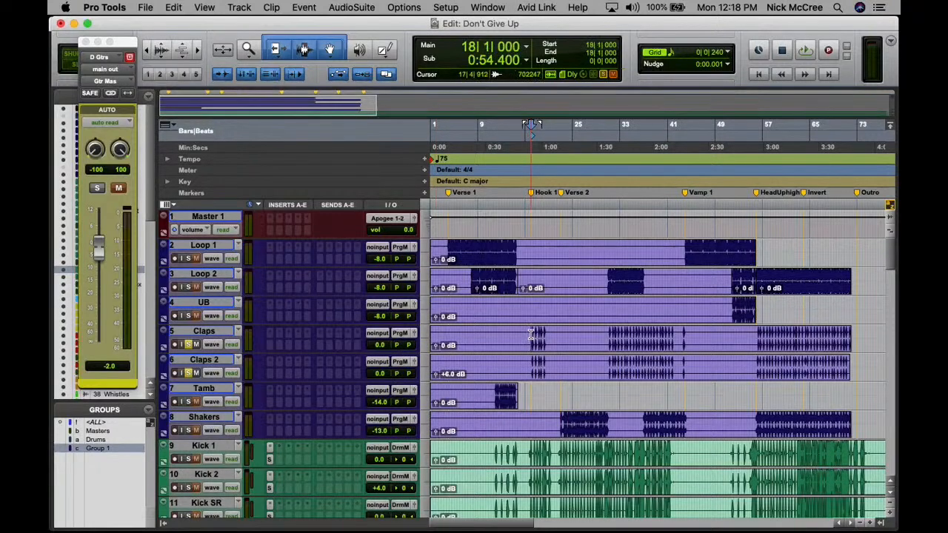
{"action": "left_click", "coordinate": [532, 335]}
{"action": "key", "text": "space"}
- Create one stereo Aux Input track directly below Claps 2
{"action": "left_click", "coordinate": [206, 360]}
{"action": "key", "text": "super+shift+n"}
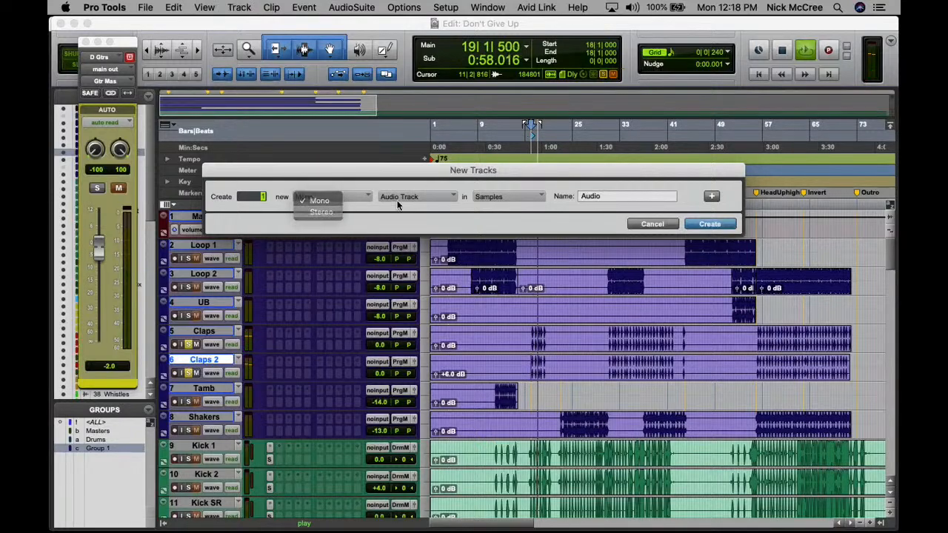
{"action": "left_click", "coordinate": [398, 198]}
{"action": "left_click", "coordinate": [404, 210]}
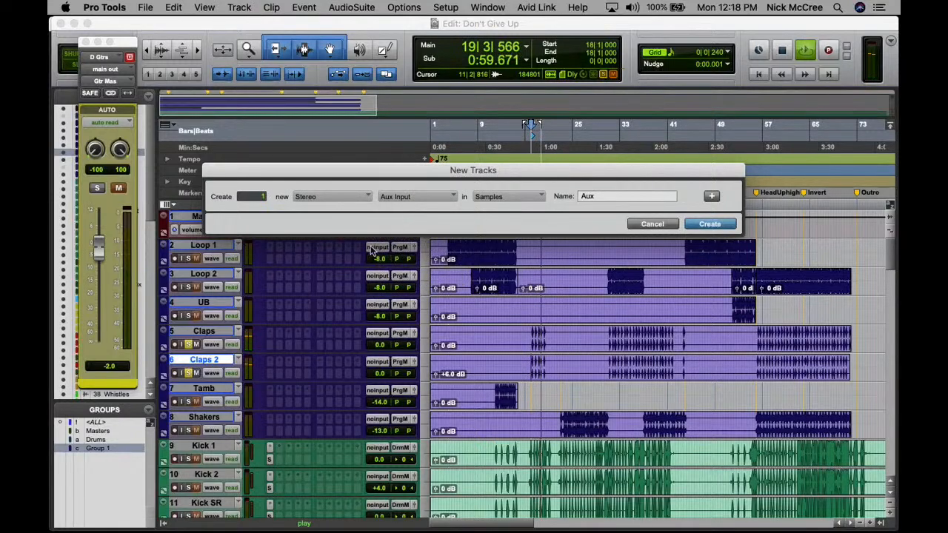
{"action": "key", "text": "Return"}
- Name the new aux track "Clap Verb" and save the session
{"action": "double_click", "coordinate": [200, 390]}
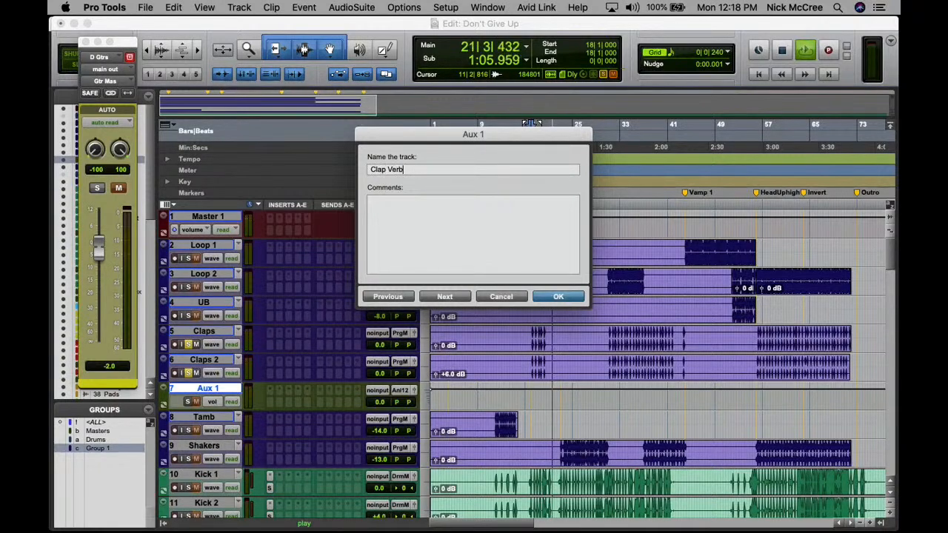
{"action": "type", "text": "Clap Verb"}
{"action": "key", "text": "Return"}
{"action": "key", "text": "super+s"}
{"action": "key", "text": "space"}
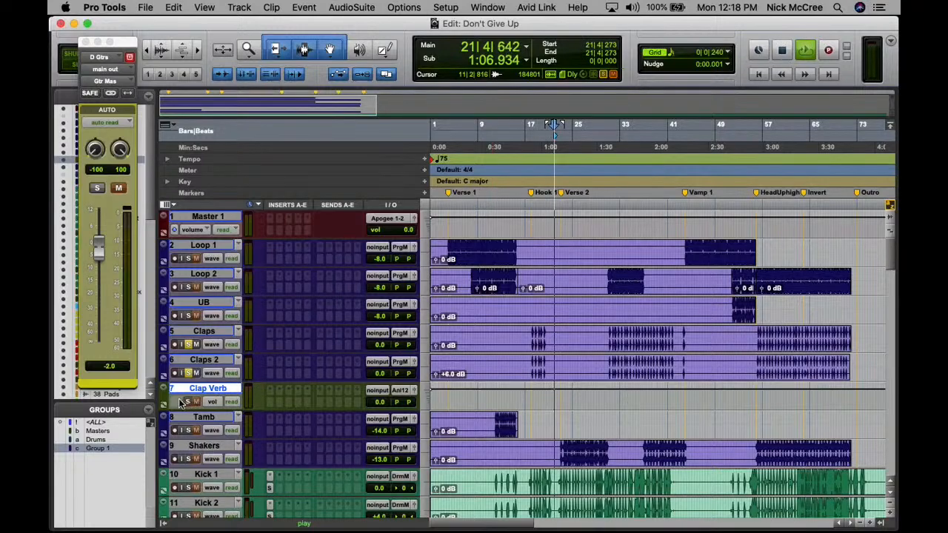
- Route the Clap Verb track's output to the stereo Prog Mas bus
{"action": "left_click", "coordinate": [401, 396]}
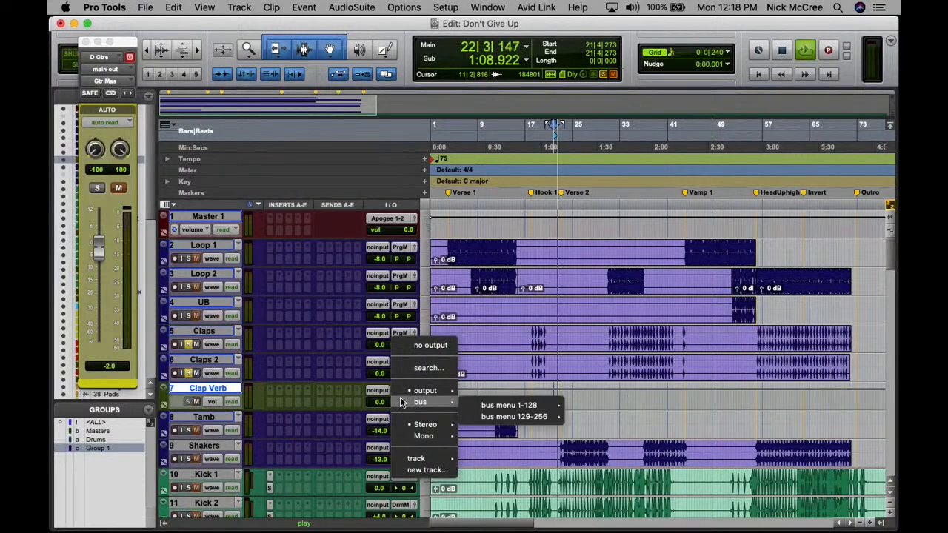
{"action": "mouse_move", "coordinate": [490, 419]}
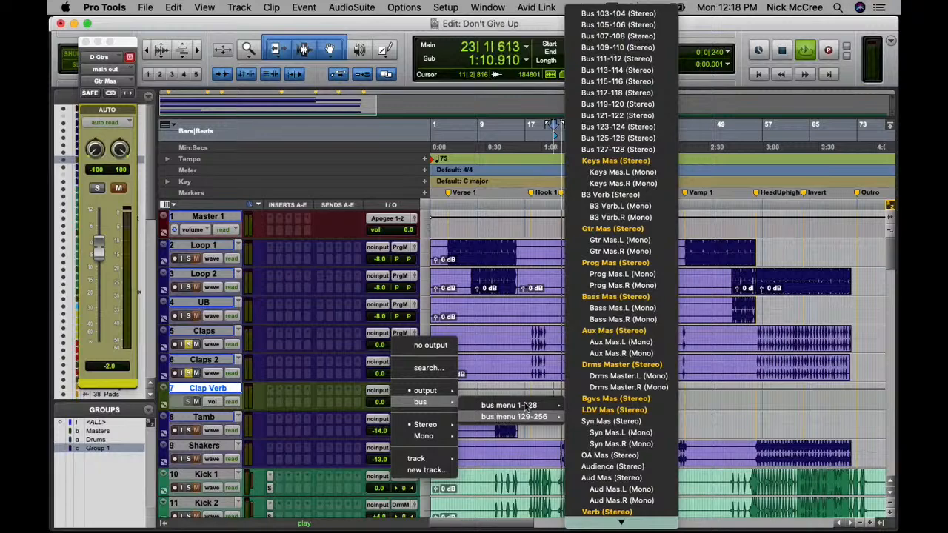
{"action": "left_click", "coordinate": [585, 274]}
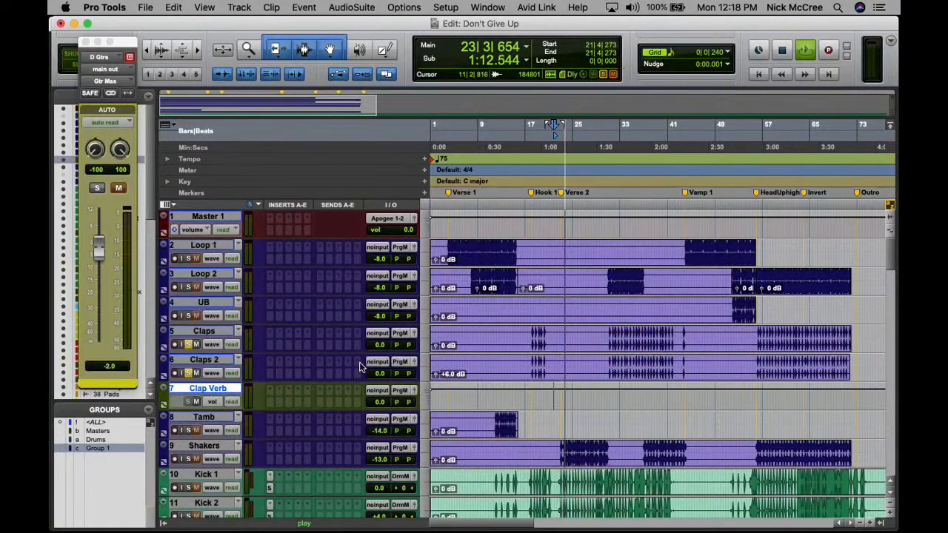
- Separate the Claps clip at 18|1|000 and 20|3|000 to isolate the Hook 1 claps, and play that section
{"action": "key", "text": "space"}
{"action": "left_click", "coordinate": [529, 336]}
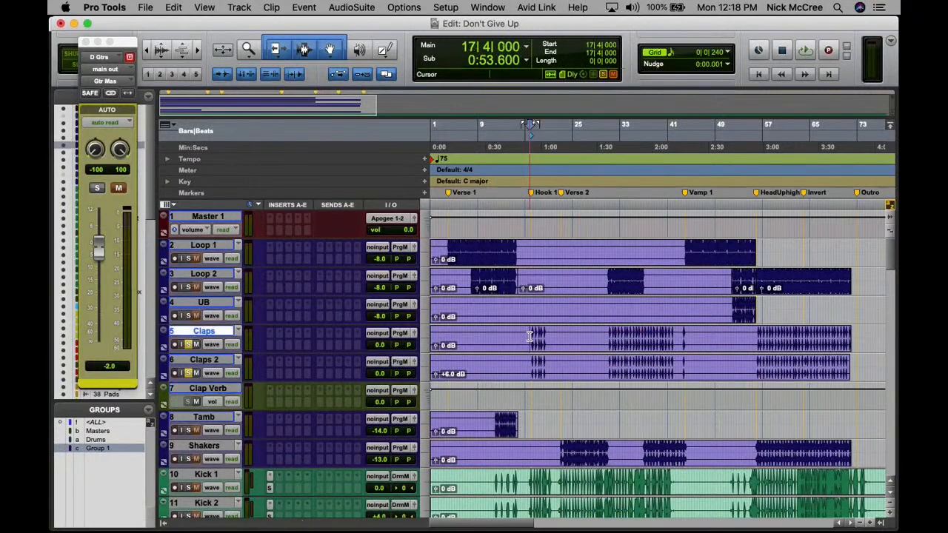
{"action": "key", "text": "super+bracketright"}
{"action": "key", "text": "super+bracketright"}
{"action": "key", "text": "super+bracketright"}
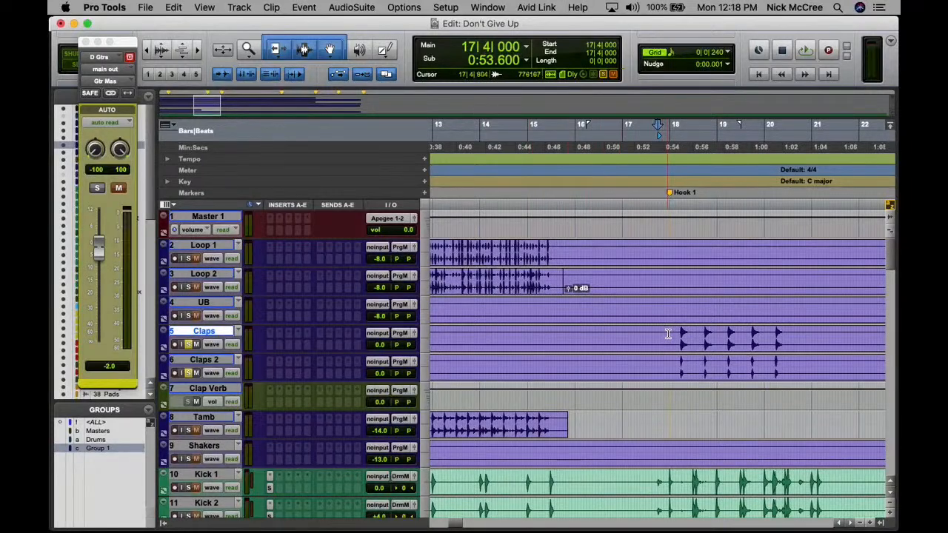
{"action": "left_click", "coordinate": [668, 334]}
{"action": "key", "text": "super+e"}
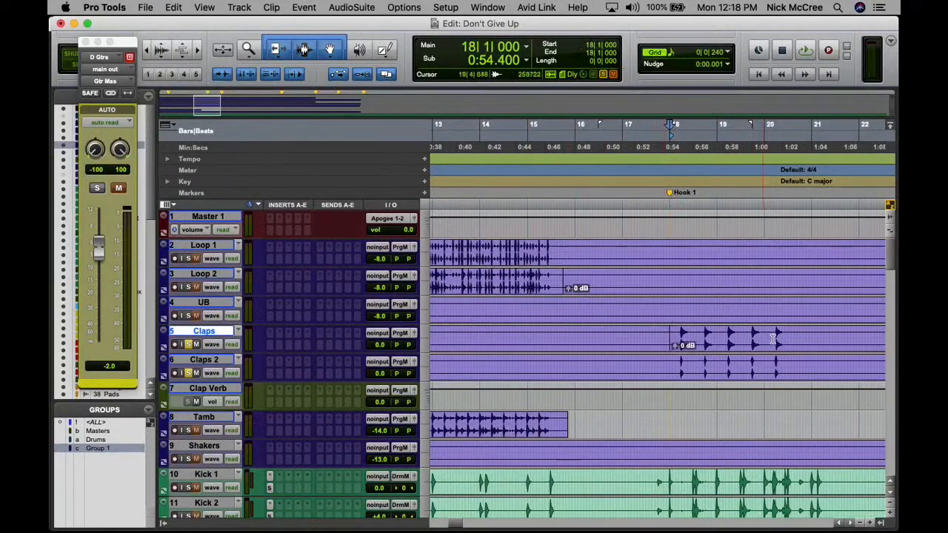
{"action": "left_click", "coordinate": [788, 336], "text": "shift"}
{"action": "key", "text": "super+e"}
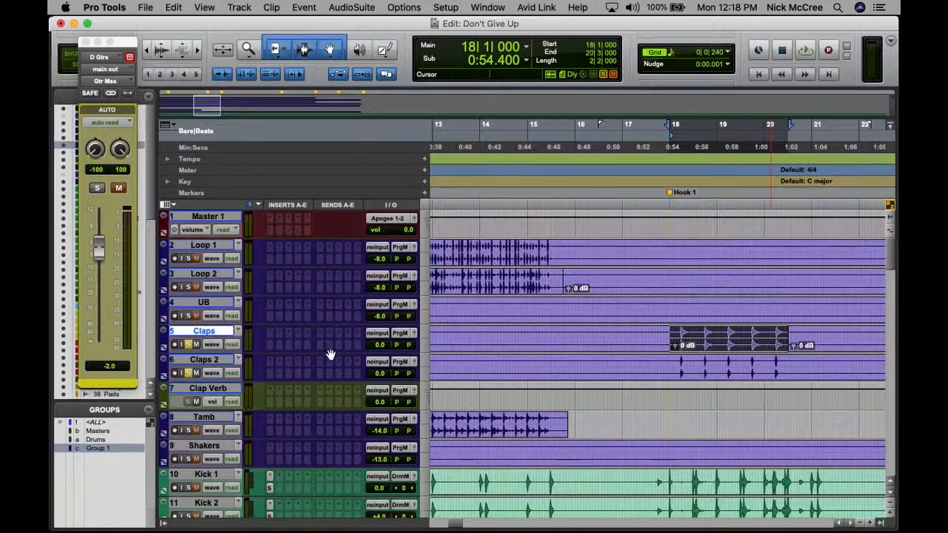
{"action": "key", "text": "space"}
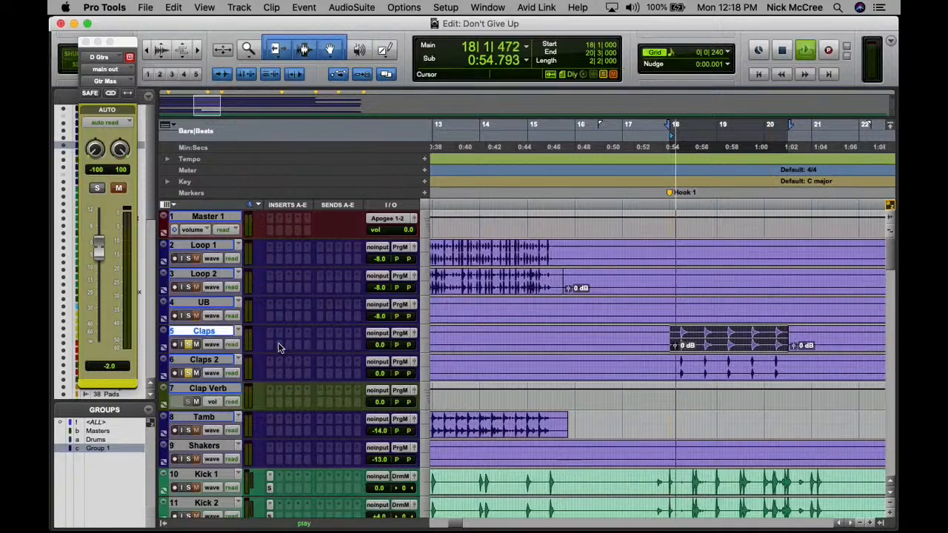
- Set the Clap Verb input to the stereo Lexicon 1 bus and rename that bus "Clp Aux"
{"action": "left_click", "coordinate": [376, 392]}
{"action": "mouse_move", "coordinate": [400, 391]}
{"action": "mouse_move", "coordinate": [489, 393]}
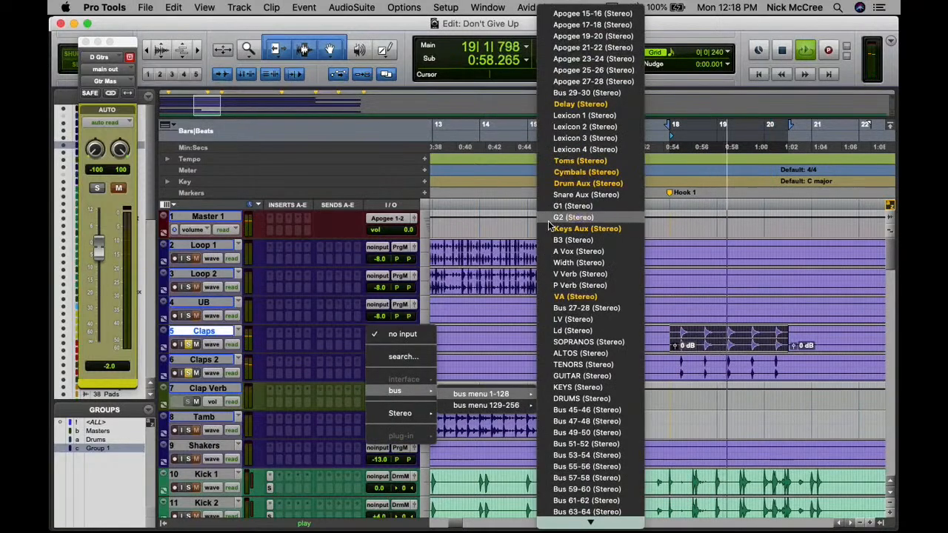
{"action": "left_click", "coordinate": [582, 116]}
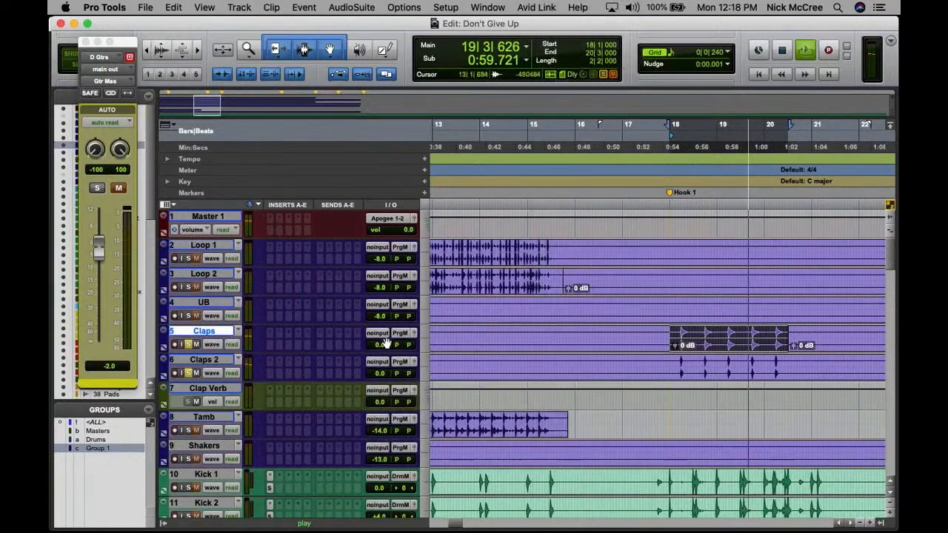
{"action": "right_click", "coordinate": [378, 390]}
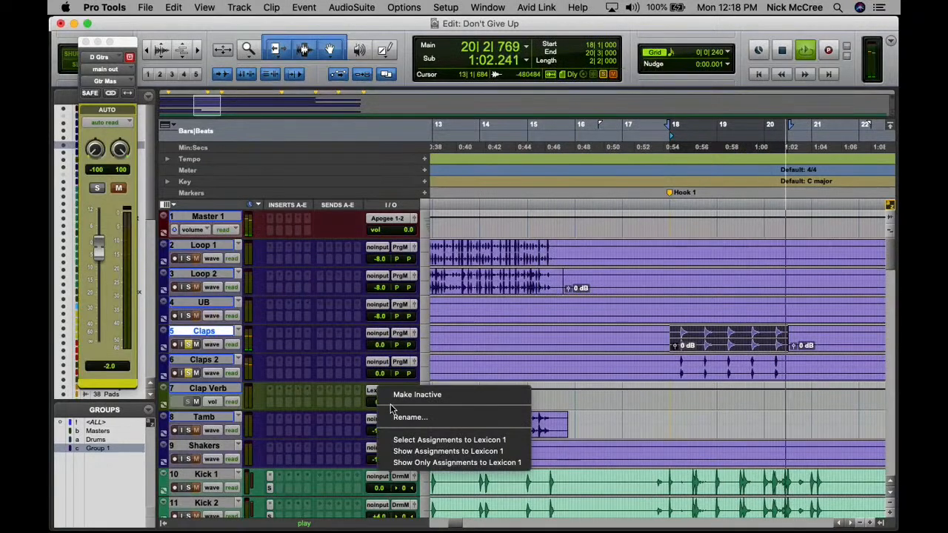
{"action": "left_click", "coordinate": [402, 416]}
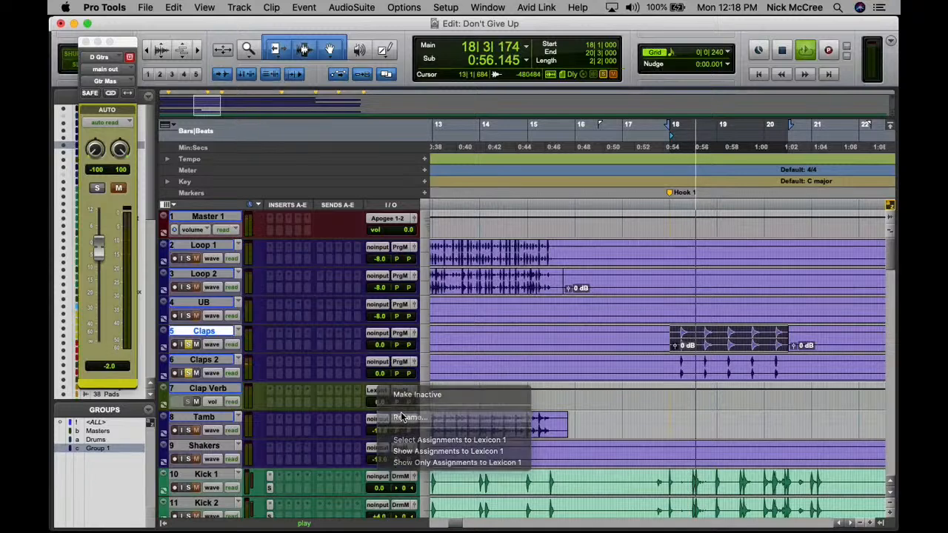
{"action": "type", "text": "Clp Aux"}
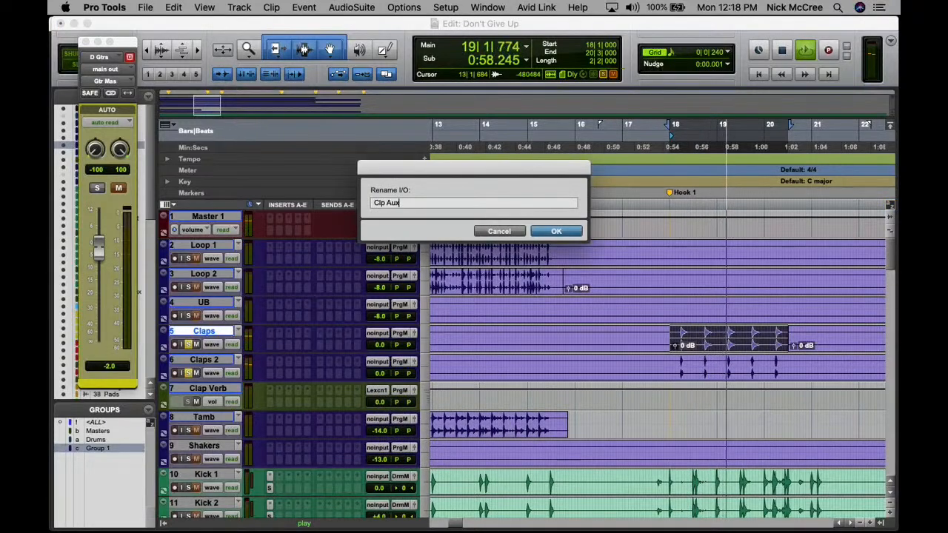
{"action": "key", "text": "Return"}
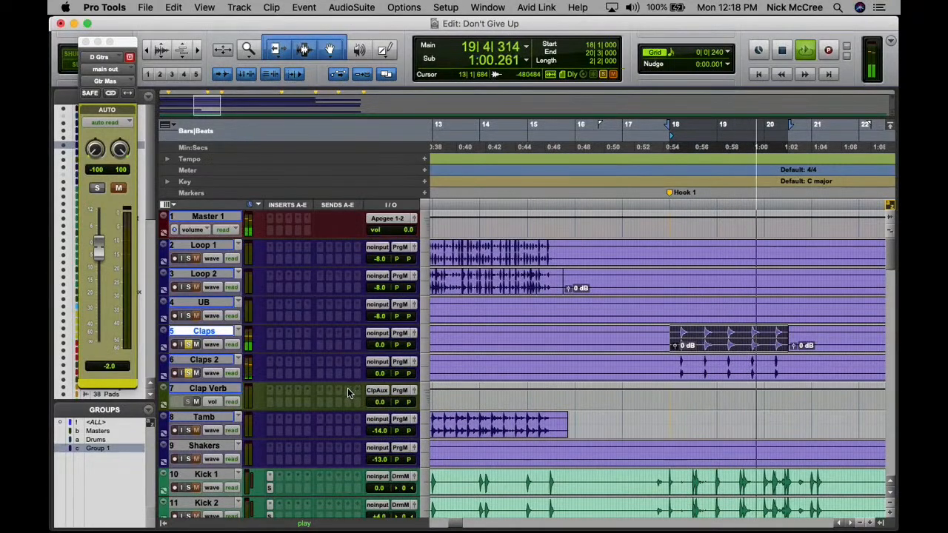
- Send the Claps track to the stereo Clp Aux bus at 0.0 dB and copy that send to Claps 2
{"action": "left_click", "coordinate": [318, 349]}
{"action": "mouse_move", "coordinate": [370, 357]}
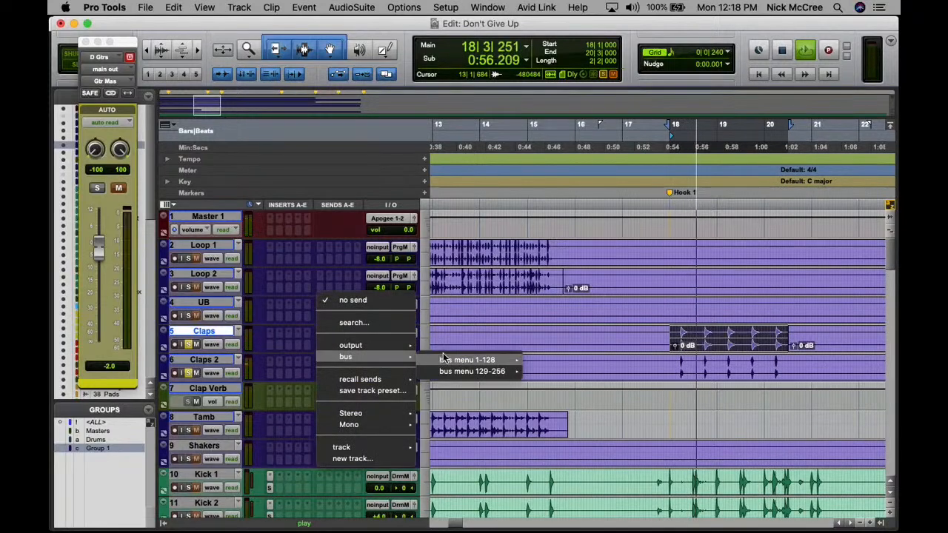
{"action": "mouse_move", "coordinate": [445, 359]}
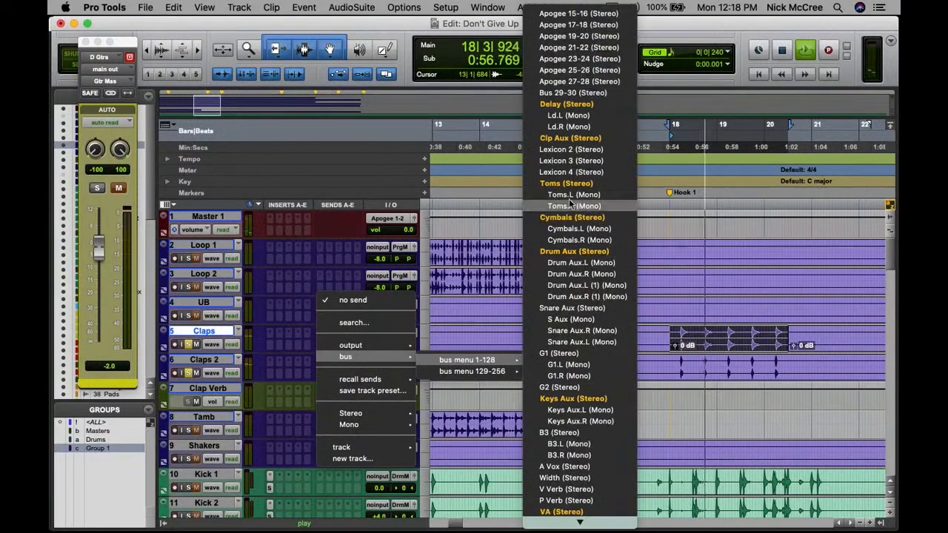
{"action": "left_click", "coordinate": [566, 138]}
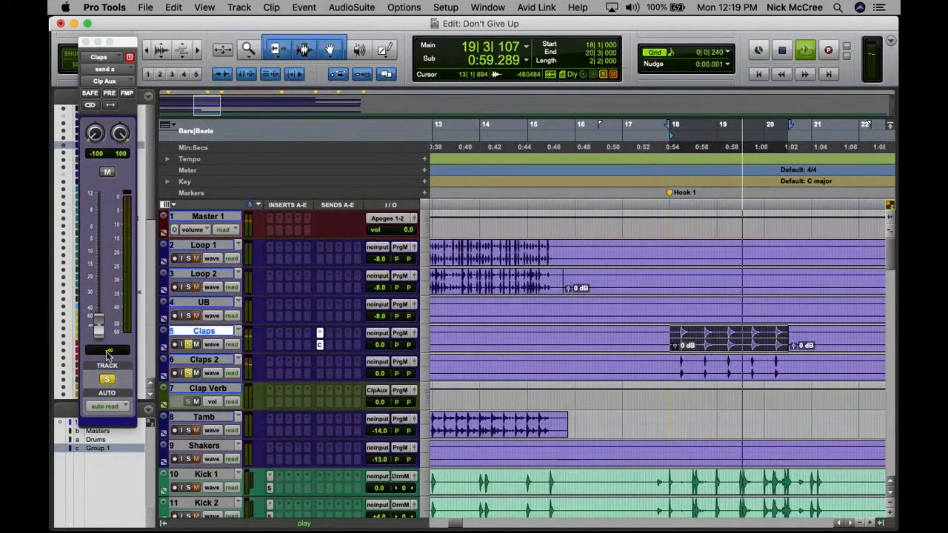
{"action": "left_click", "coordinate": [106, 351]}
{"action": "type", "text": "0"}
{"action": "key", "text": "Return"}
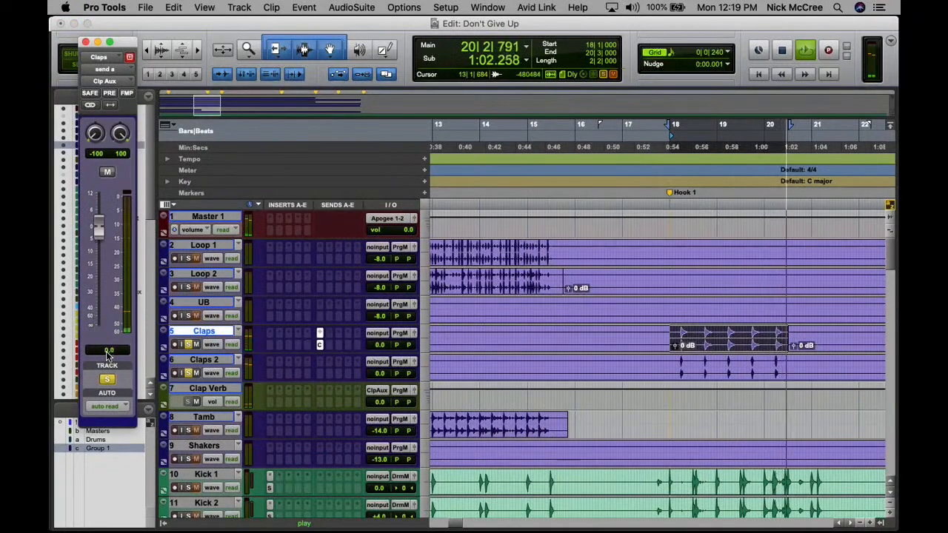
{"action": "left_click_drag", "start_coordinate": [319, 343], "coordinate": [320, 370]}
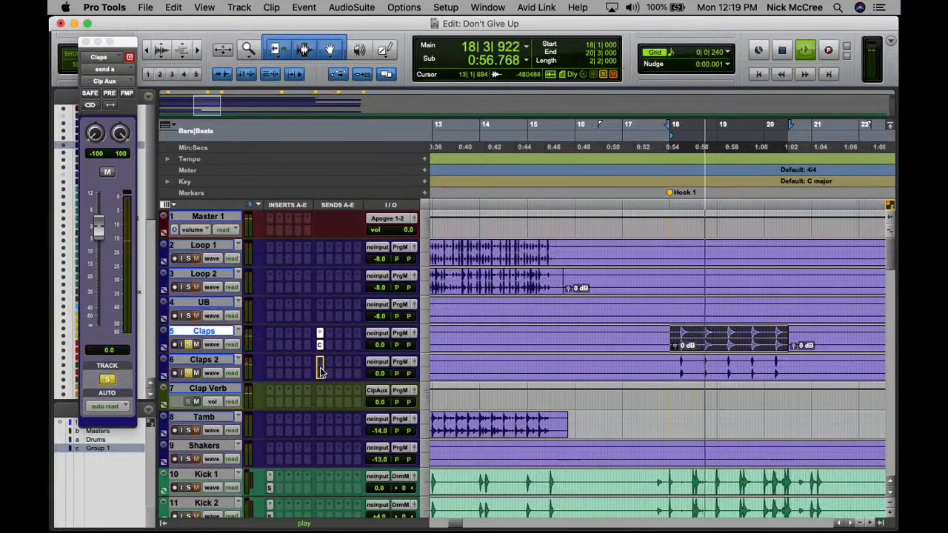
- Insert the stereo Lustrous Plates reverb on the Clap Verb track
{"action": "left_click", "coordinate": [269, 406]}
{"action": "mouse_move", "coordinate": [326, 401]}
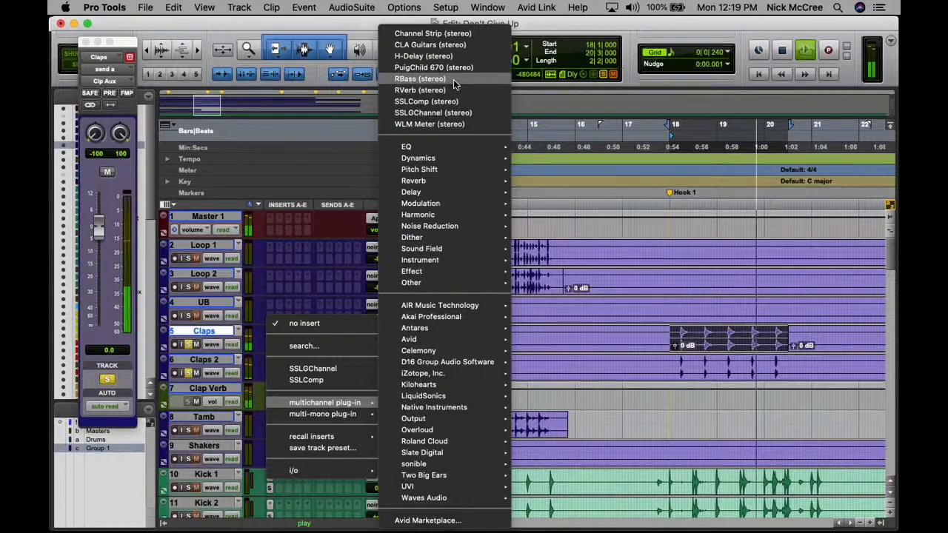
{"action": "mouse_move", "coordinate": [452, 180]}
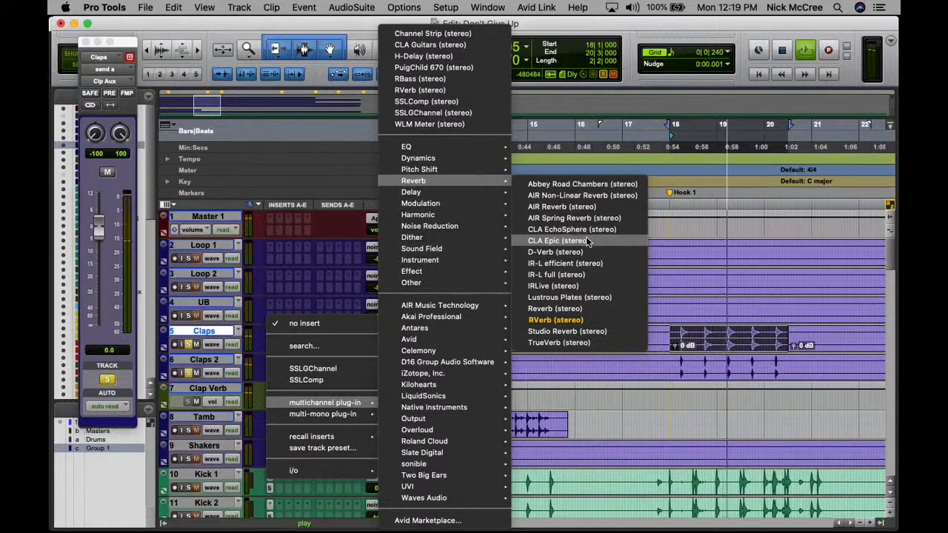
{"action": "left_click", "coordinate": [585, 300]}
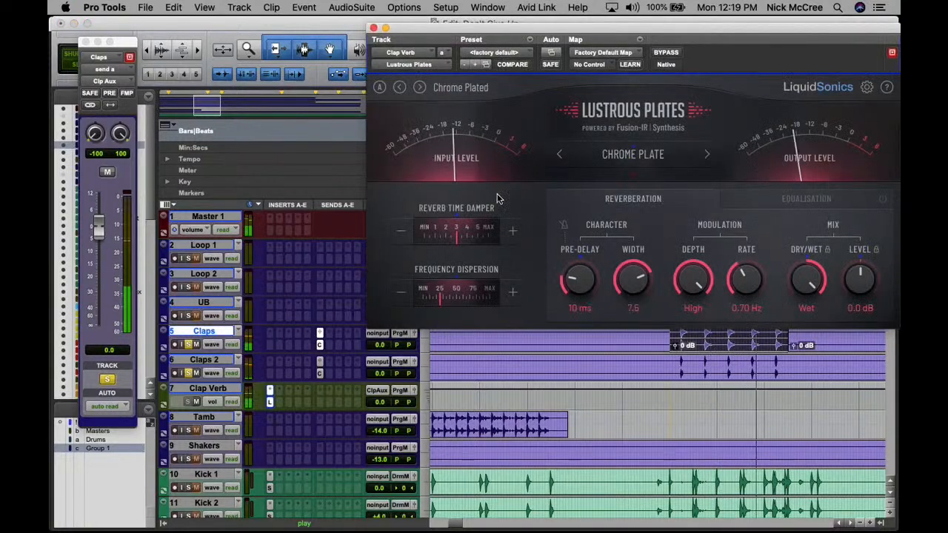
- Compare the Bright Ambience and Percussive drum presets in Lustrous Plates, load Bright Ambience and close the plug-in
{"action": "left_click", "coordinate": [497, 53]}
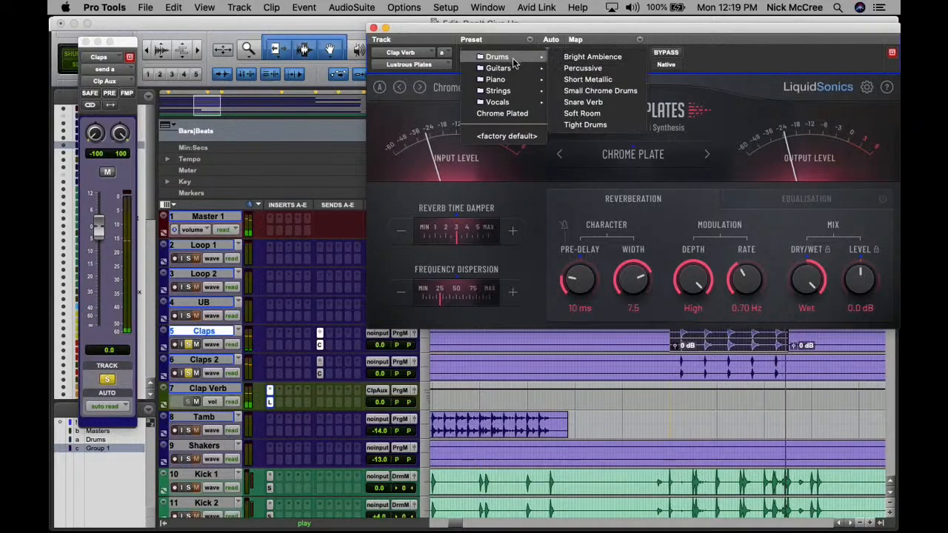
{"action": "mouse_move", "coordinate": [518, 103]}
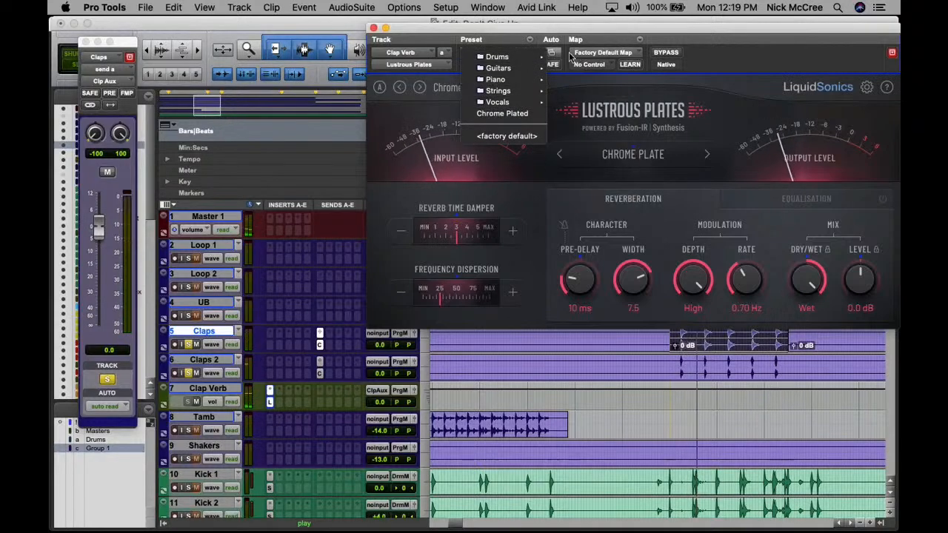
{"action": "mouse_move", "coordinate": [539, 57]}
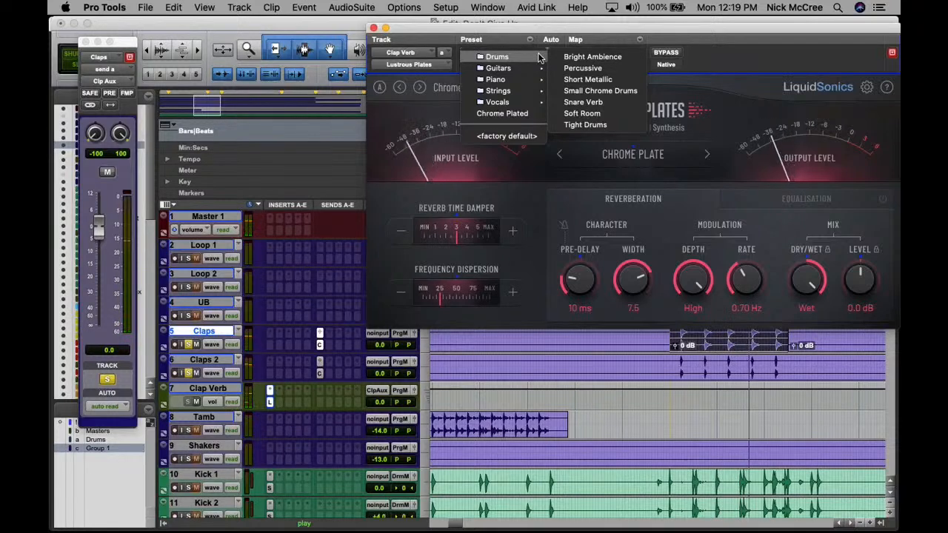
{"action": "left_click", "coordinate": [589, 56]}
{"action": "left_click", "coordinate": [505, 55]}
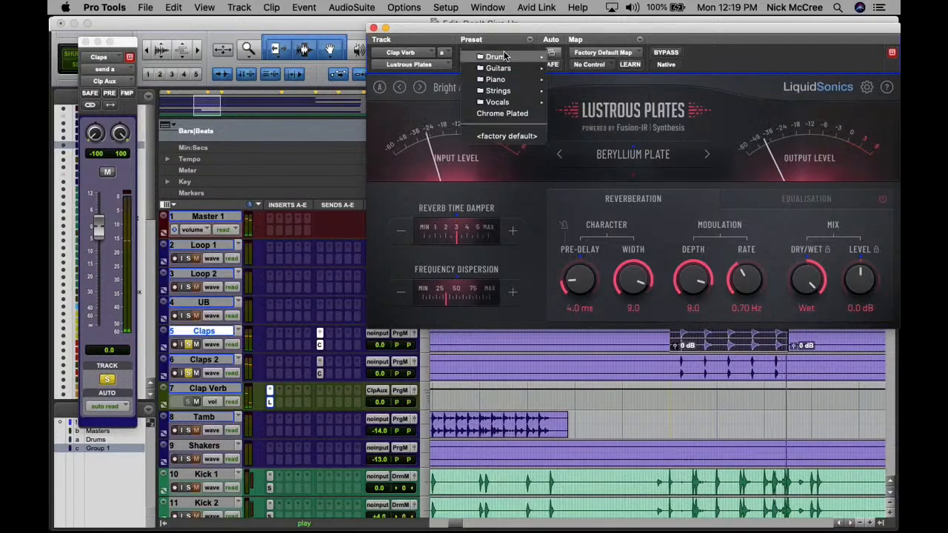
{"action": "left_click", "coordinate": [563, 61]}
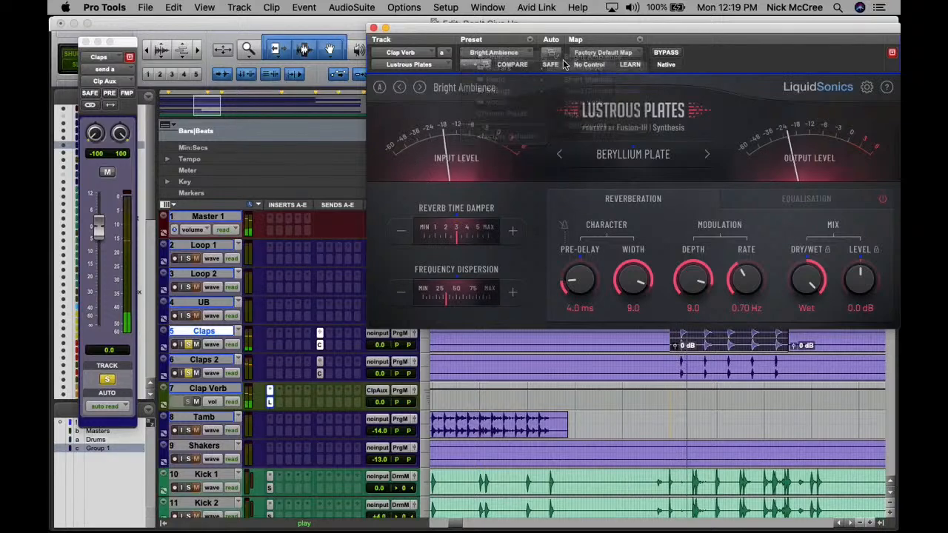
{"action": "left_click", "coordinate": [522, 55]}
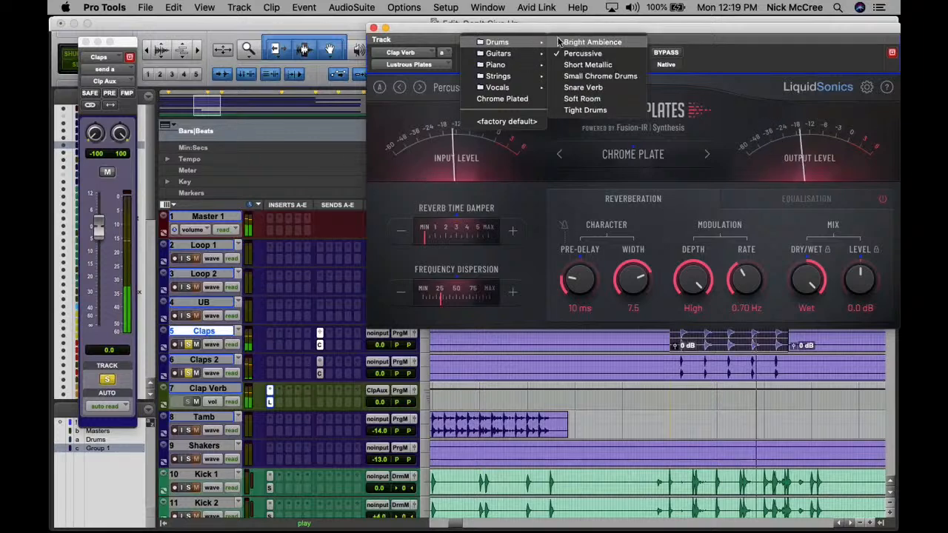
{"action": "left_click", "coordinate": [581, 42]}
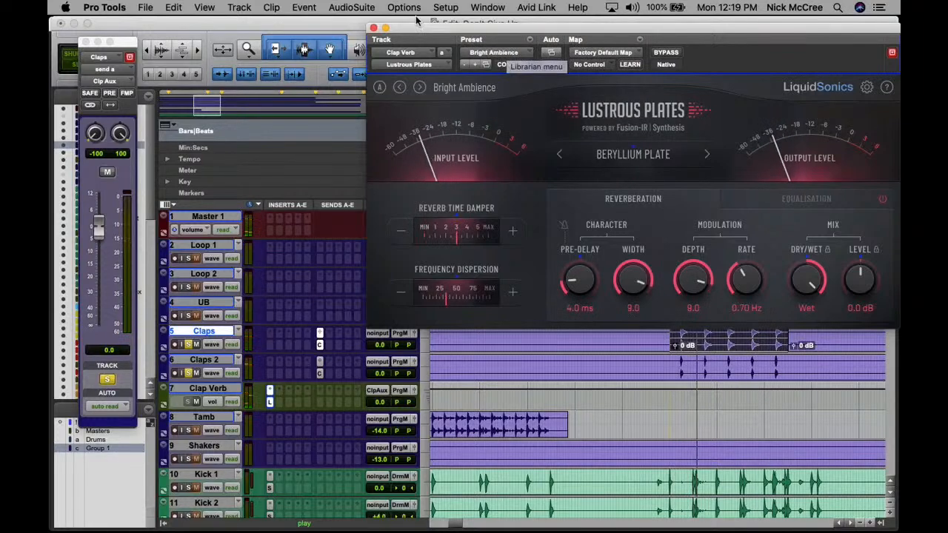
{"action": "left_click", "coordinate": [374, 28]}
- Unsolo the claps, lower the Snr Top volume automation to +1.0 dB from 18|1|720 to 20|3|720, and save the session
{"action": "left_click", "coordinate": [188, 345]}
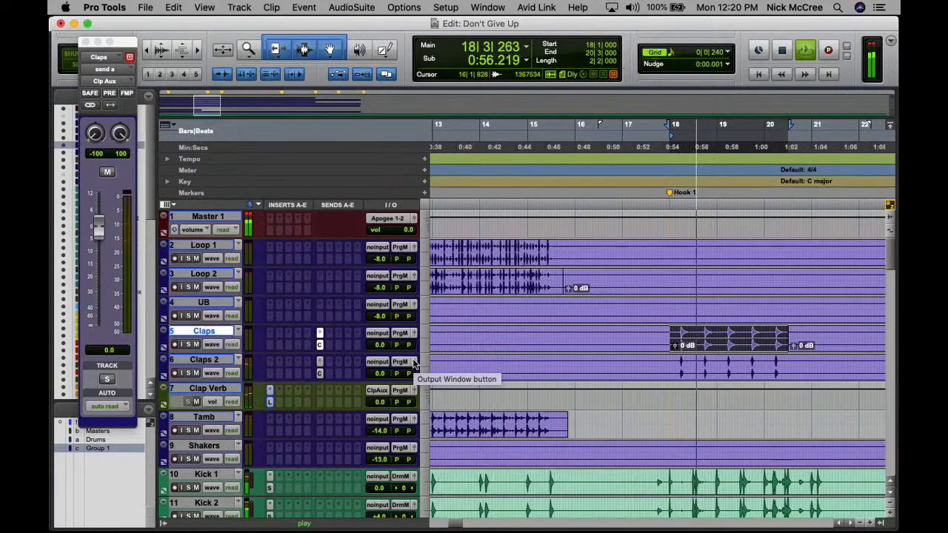
{"action": "scroll", "coordinate": [413, 358], "scroll_direction": "down", "scroll_amount": 2}
{"action": "scroll", "coordinate": [412, 358], "scroll_direction": "down", "scroll_amount": 3}
{"action": "scroll", "coordinate": [433, 400], "scroll_direction": "down", "scroll_amount": 1}
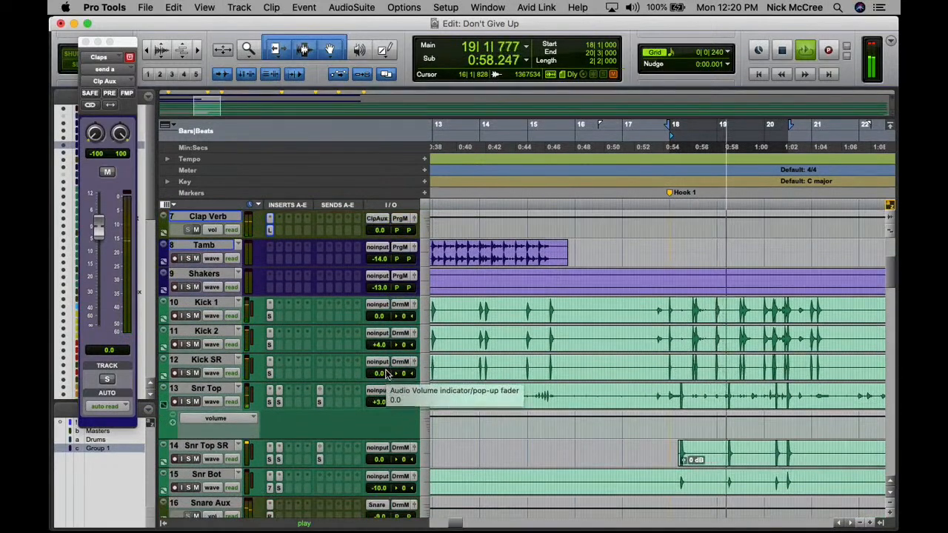
{"action": "scroll", "coordinate": [536, 403], "scroll_direction": "right", "scroll_amount": 3}
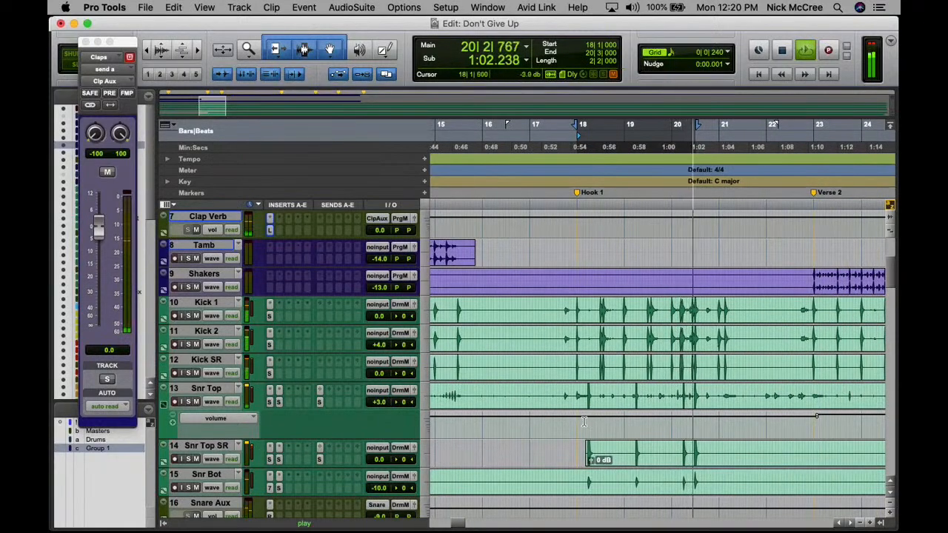
{"action": "left_click_drag", "start_coordinate": [585, 422], "coordinate": [692, 415]}
{"action": "key", "text": "super+s"}
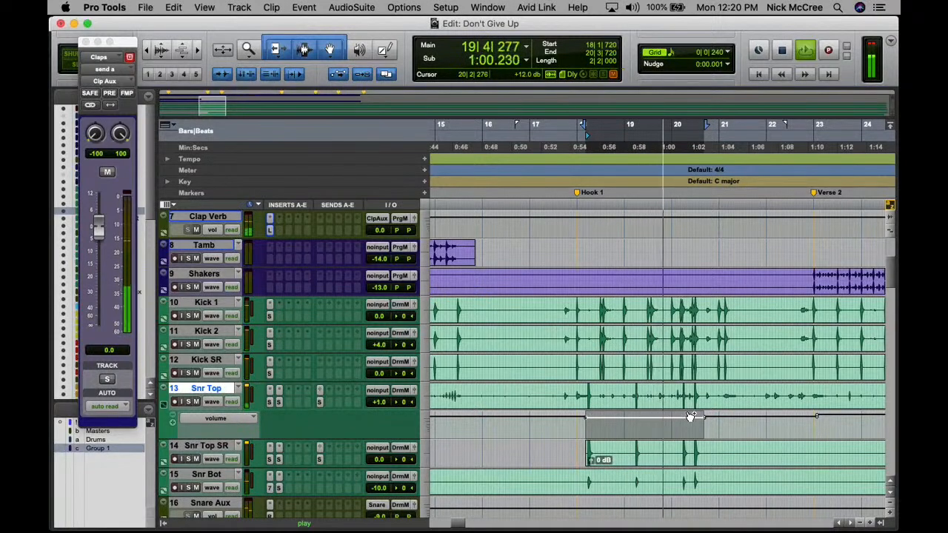
- Look over the drum tracks between Hook 1 and Vamp 1, solo the Hat track and briefly play it from 48|1|888
{"action": "key", "text": "r"}
{"action": "scroll", "coordinate": [416, 368], "scroll_direction": "up", "scroll_amount": 6}
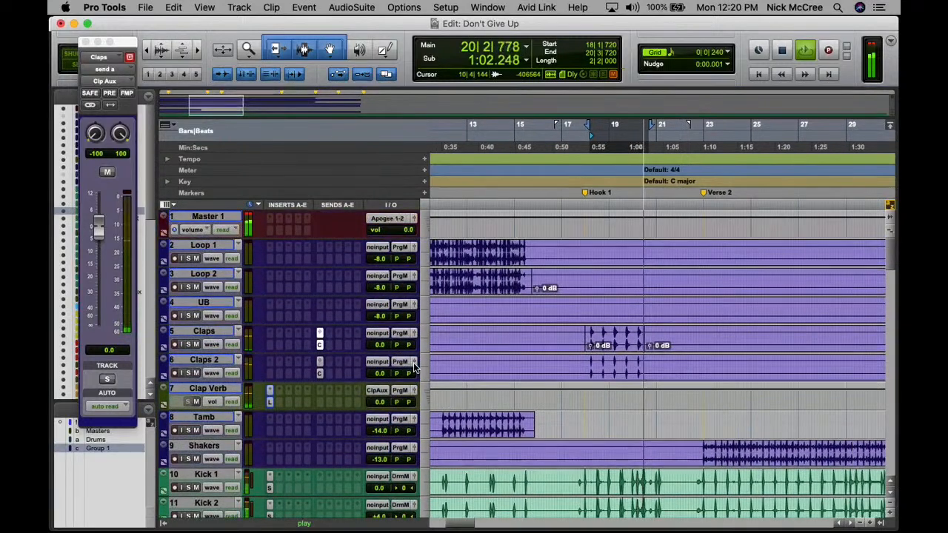
{"action": "scroll", "coordinate": [482, 365], "scroll_direction": "down", "scroll_amount": 10}
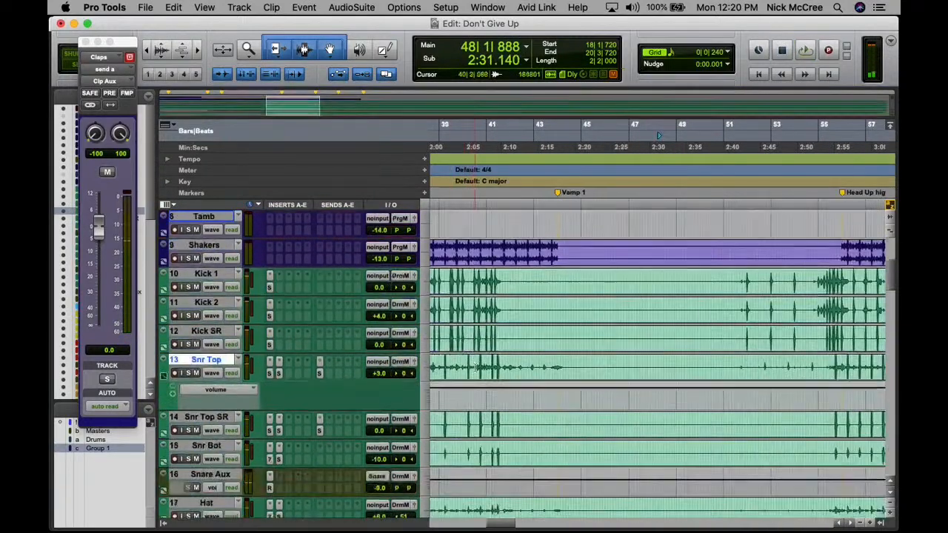
{"action": "scroll", "coordinate": [485, 365], "scroll_direction": "left", "scroll_amount": 5}
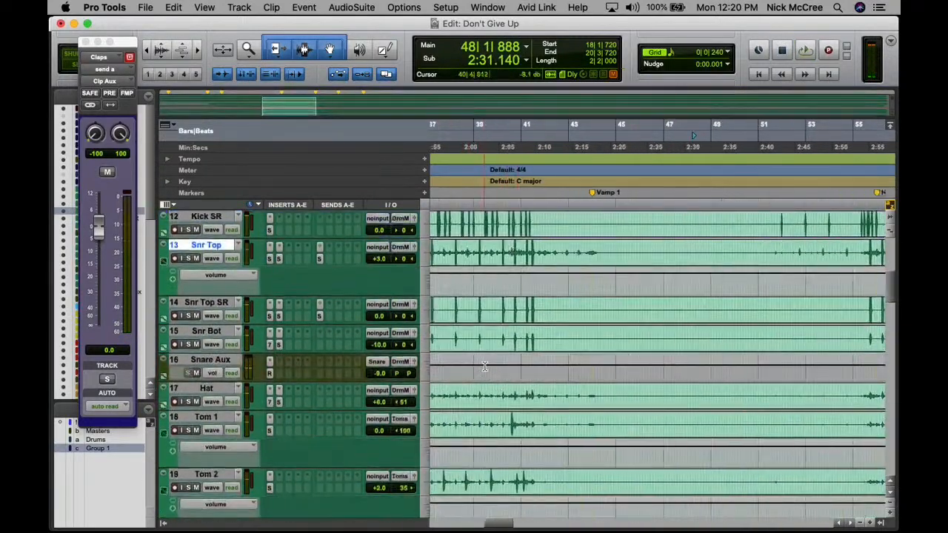
{"action": "scroll", "coordinate": [552, 368], "scroll_direction": "down", "scroll_amount": 1}
{"action": "scroll", "coordinate": [552, 368], "scroll_direction": "left", "scroll_amount": 4}
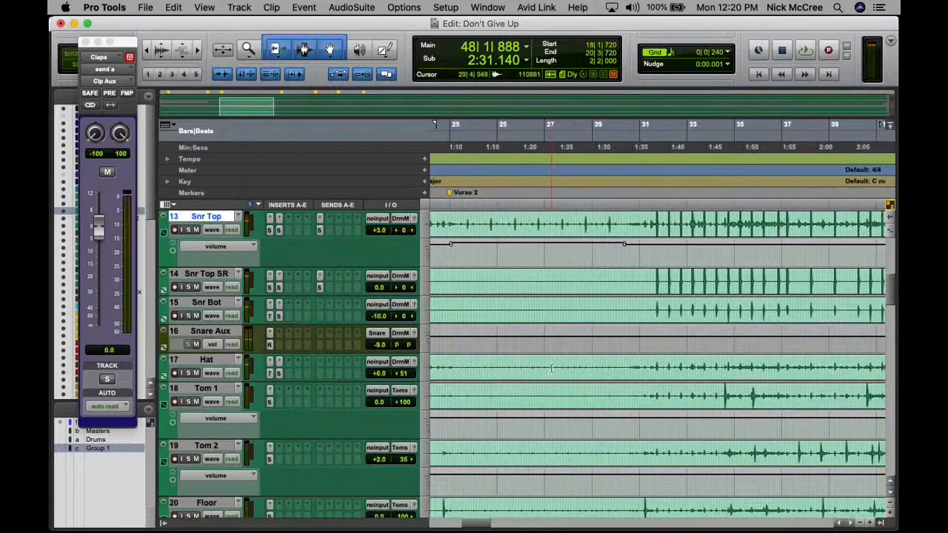
{"action": "key", "text": "r"}
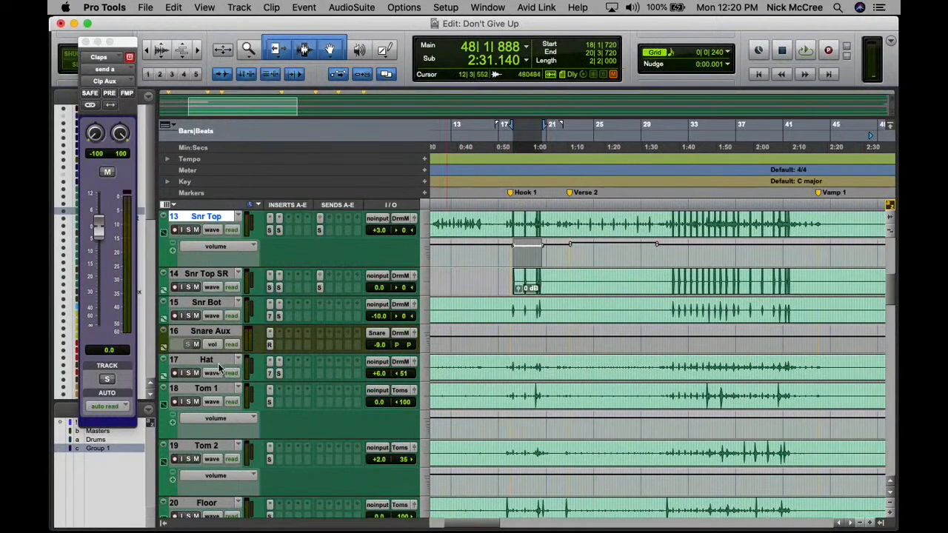
{"action": "key", "text": "space"}
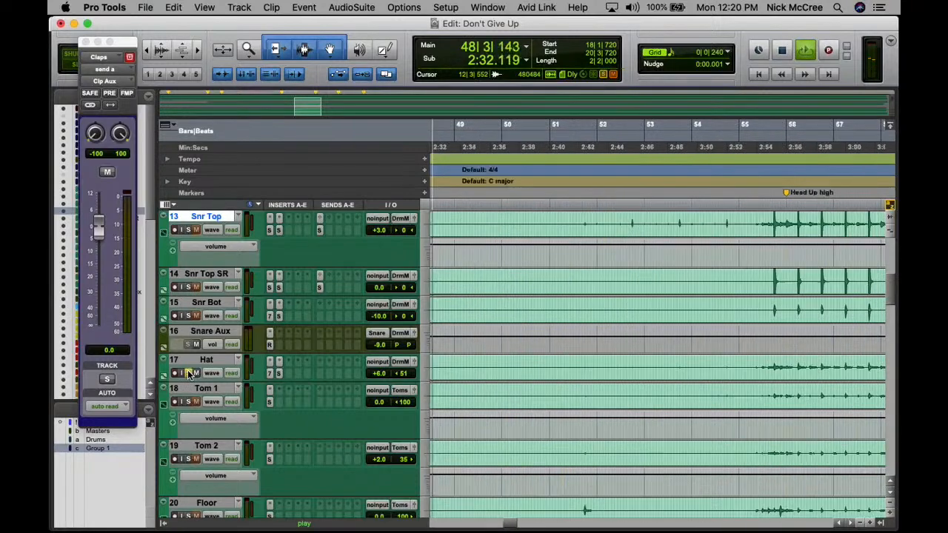
{"action": "key", "text": "r"}
{"action": "key", "text": "r"}
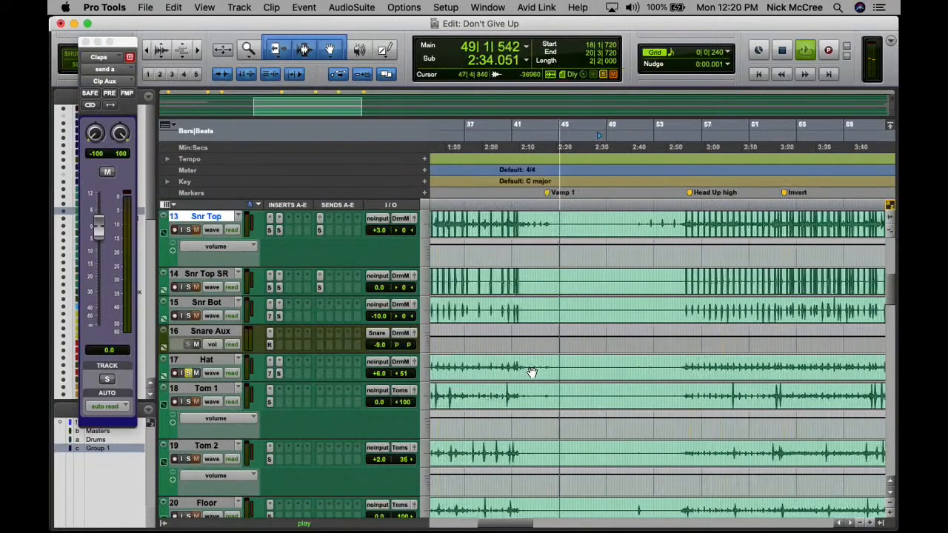
{"action": "key", "text": "space"}
- Play the soloed Hat track from 17|4|000, just before Hook 1
{"action": "scroll", "coordinate": [532, 372], "scroll_direction": "left", "scroll_amount": 5}
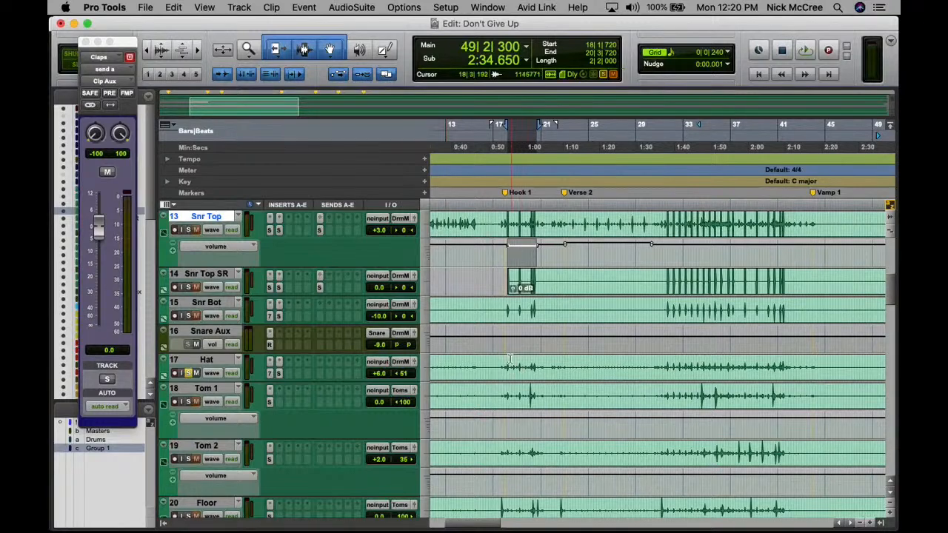
{"action": "left_click", "coordinate": [501, 362]}
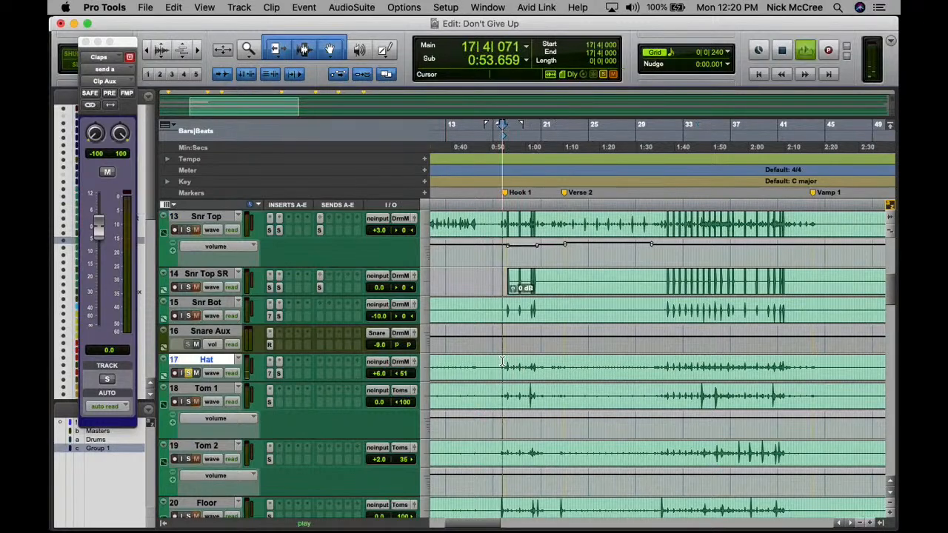
{"action": "key", "text": "space"}
{"action": "key", "text": "t"}
{"action": "key", "text": "t"}
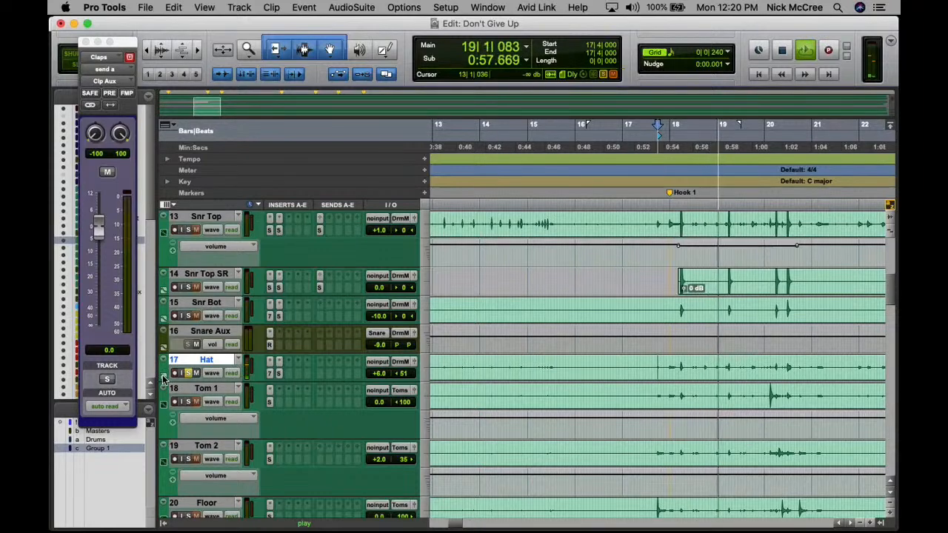
- Raise the gain of the first Hat clip to +12.1 dB
{"action": "key", "text": "r"}
{"action": "key", "text": "r"}
{"action": "key", "text": "r"}
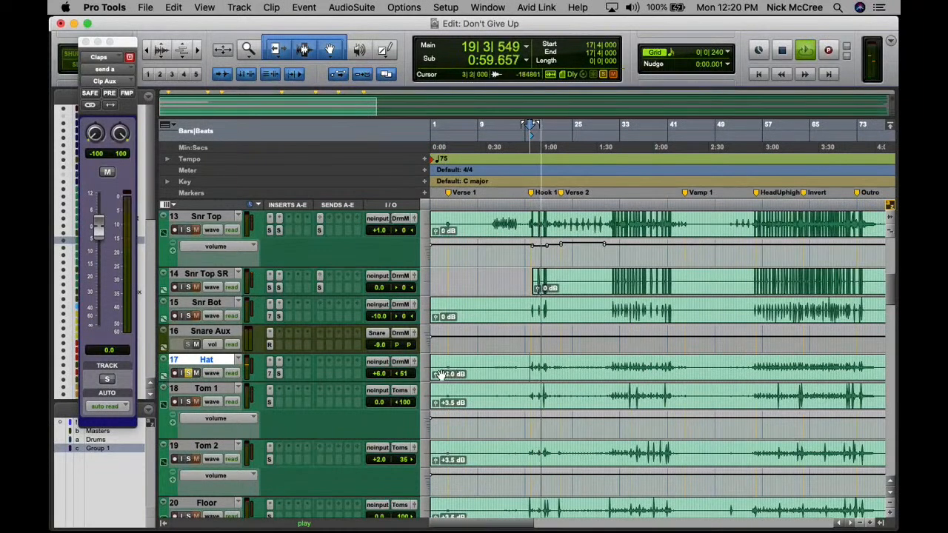
{"action": "left_click_drag", "start_coordinate": [436, 376], "coordinate": [437, 373]}
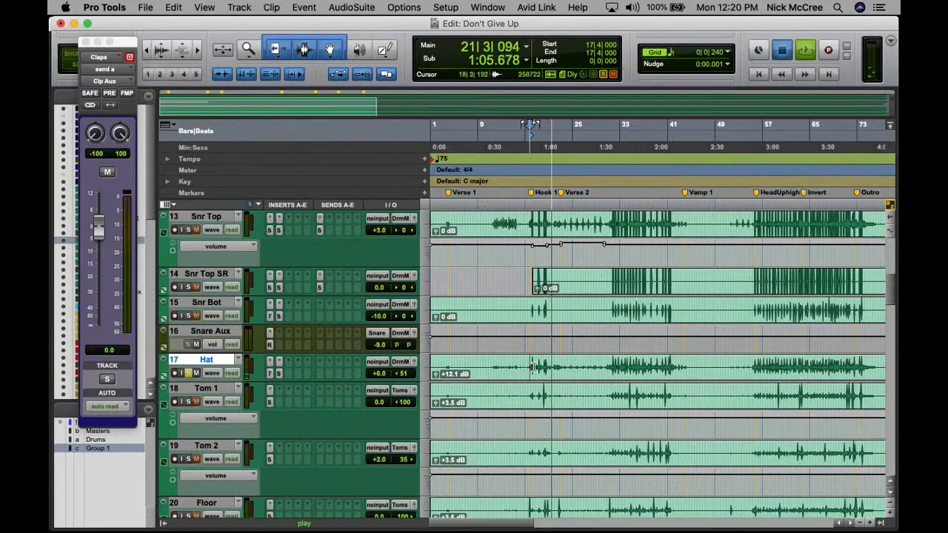
- Replay Hook 1 from 17|4|000 and unsolo the Hat to hear it in the full mix
{"action": "key", "text": "space"}
{"action": "key", "text": "t"}
{"action": "key", "text": "t"}
{"action": "key", "text": "t"}
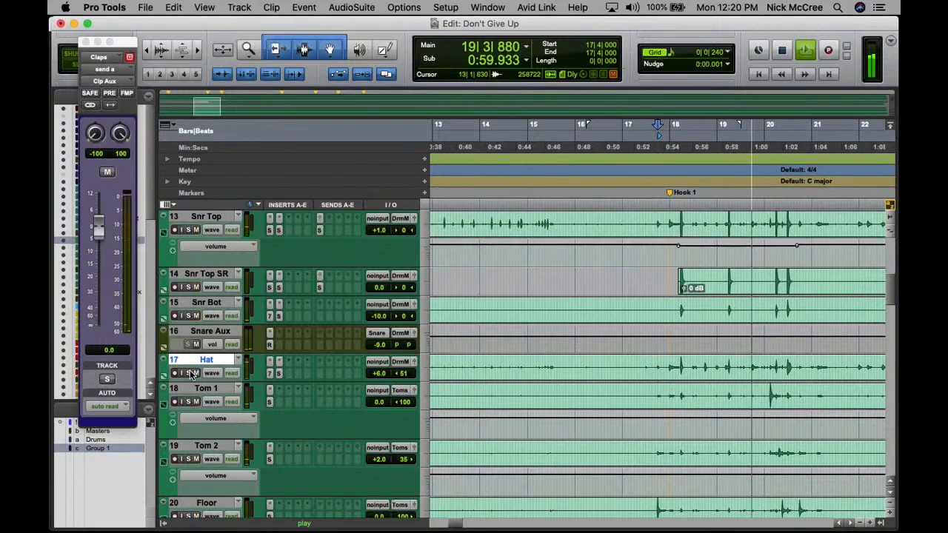
{"action": "key", "text": "r"}
{"action": "key", "text": "r"}
{"action": "key", "text": "r"}
{"action": "key", "text": "r"}
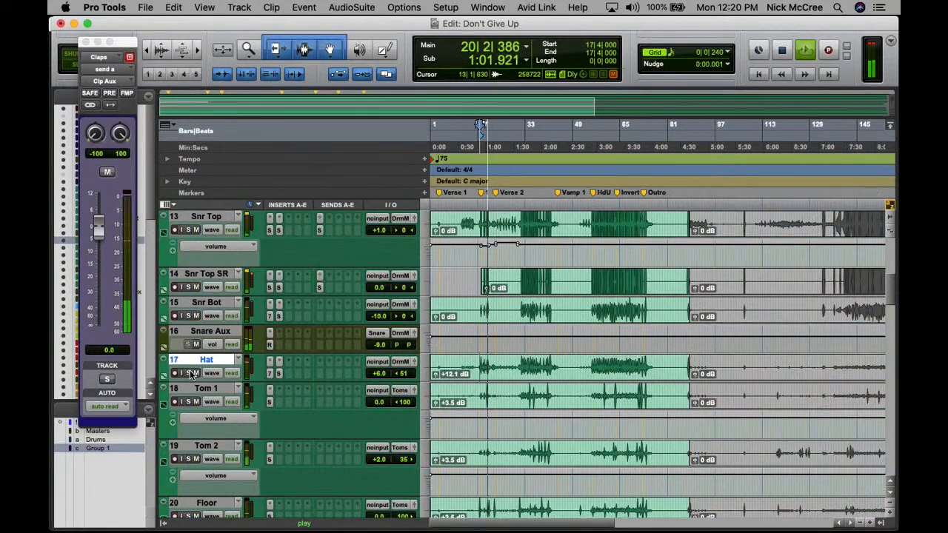
{"action": "key", "text": "t"}
{"action": "key", "text": "t"}
{"action": "key", "text": "t"}
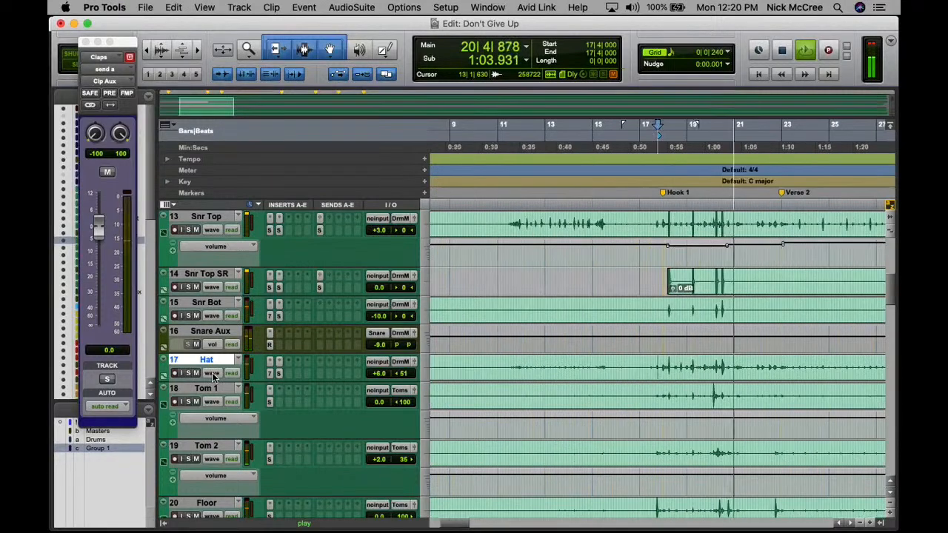
- Raise the volume of the OH L and OH R overhead tracks to +3.0 dB each
{"action": "scroll", "coordinate": [406, 396], "scroll_direction": "down", "scroll_amount": 10}
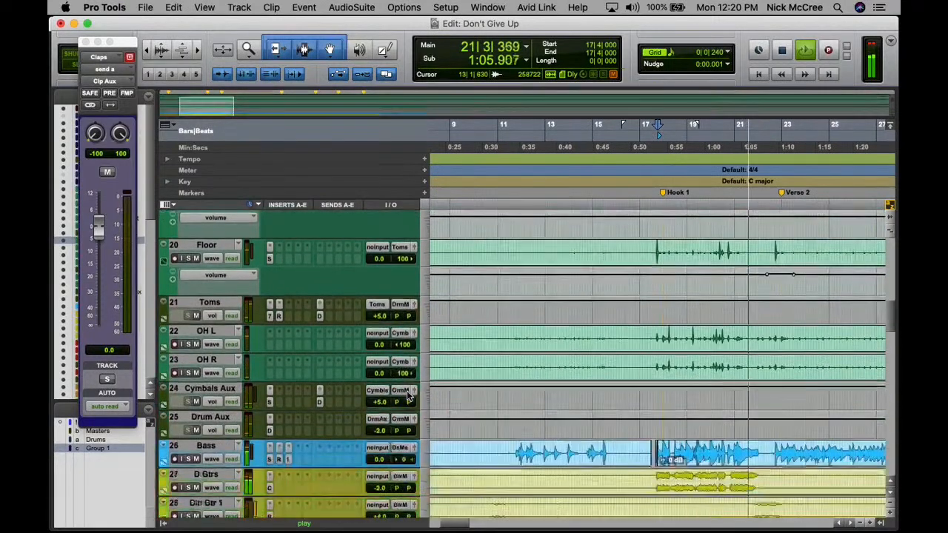
{"action": "key", "text": "r"}
{"action": "key", "text": "r"}
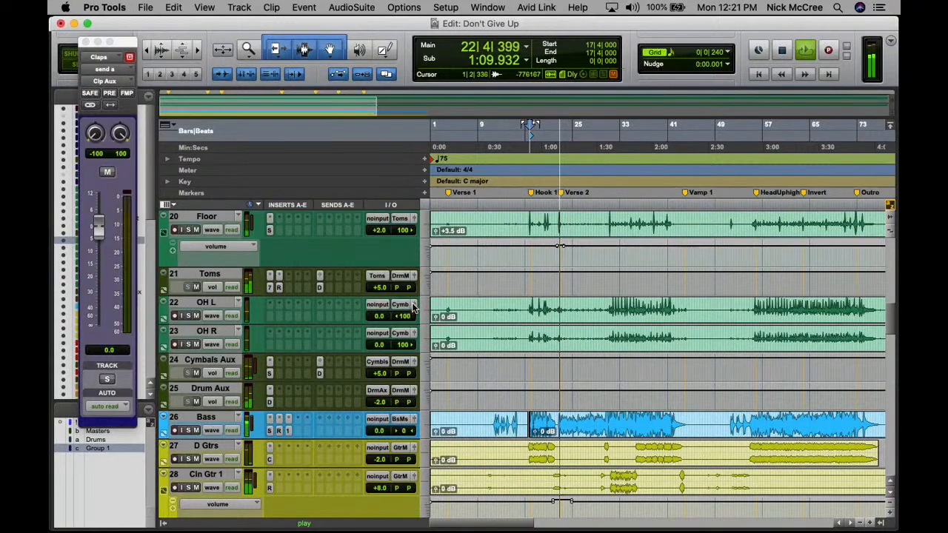
{"action": "left_click", "coordinate": [413, 305]}
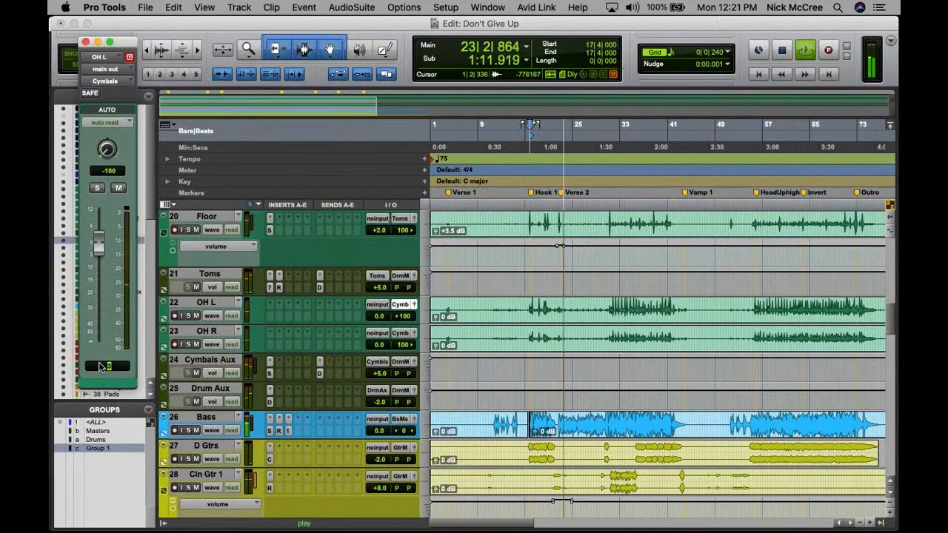
{"action": "key", "text": "Return"}
{"action": "left_click", "coordinate": [418, 335]}
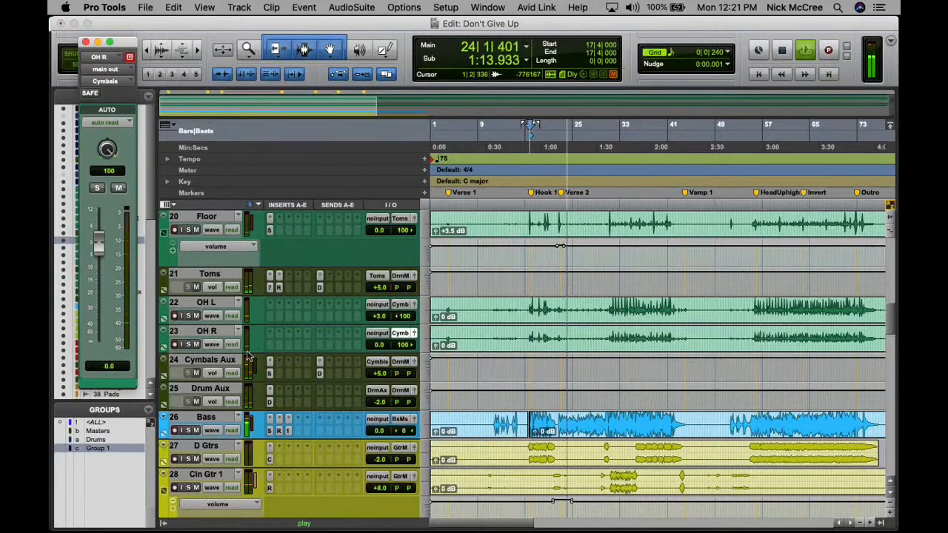
{"action": "left_click", "coordinate": [107, 368]}
{"action": "key", "text": "Return"}
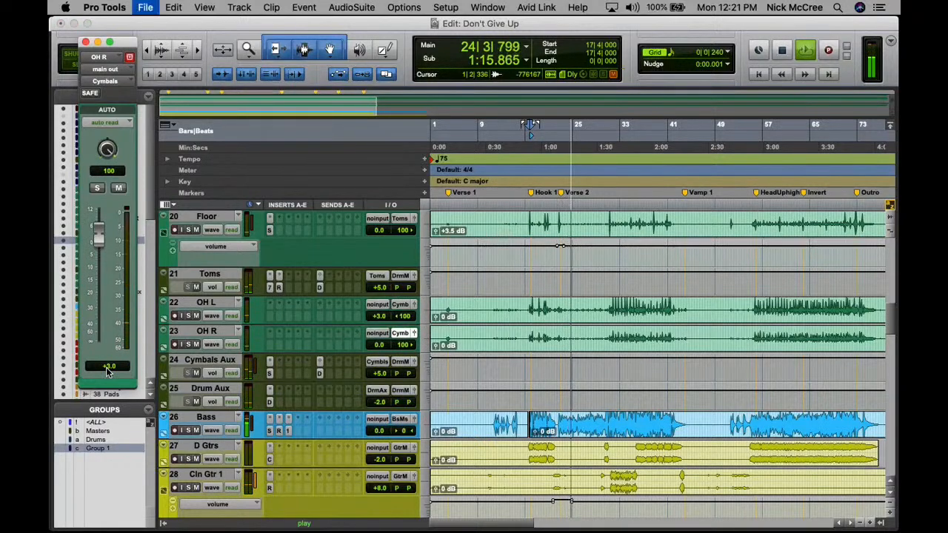
- Solo the Strings and Pads tracks and play them from 25|3|643 in Verse 2
{"action": "scroll", "coordinate": [416, 440], "scroll_direction": "down", "scroll_amount": 8}
{"action": "scroll", "coordinate": [417, 440], "scroll_direction": "down", "scroll_amount": 8}
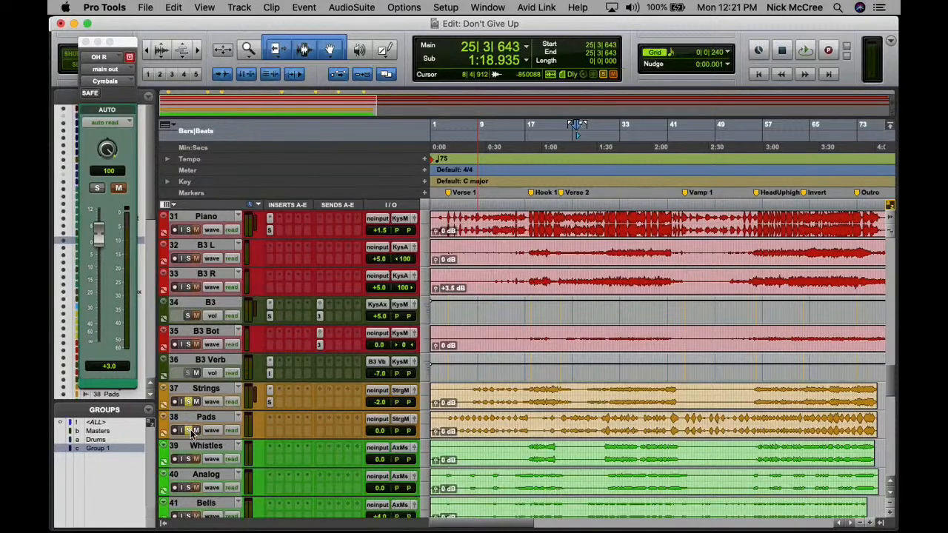
{"action": "key", "text": "space"}
{"action": "key", "text": "t"}
{"action": "key", "text": "t"}
{"action": "key", "text": "t"}
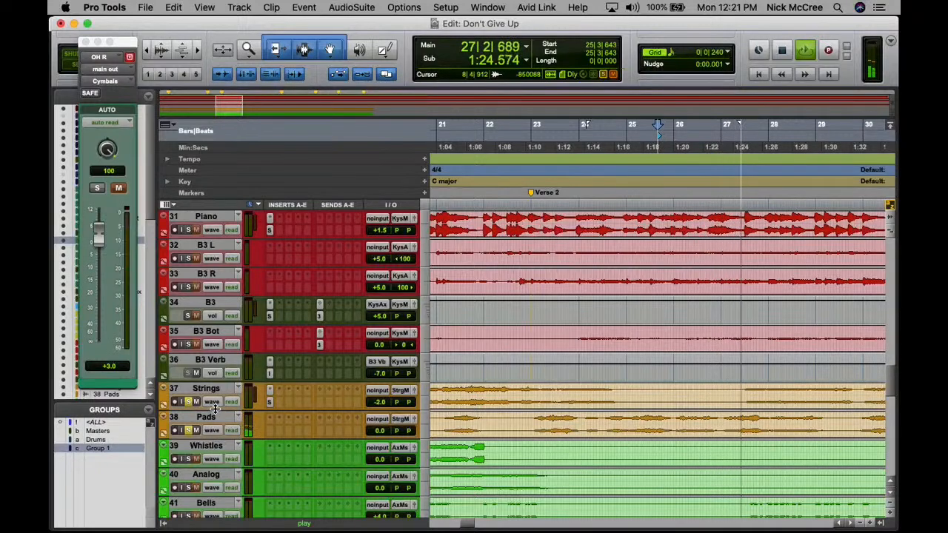
{"action": "key", "text": "r"}
{"action": "key", "text": "r"}
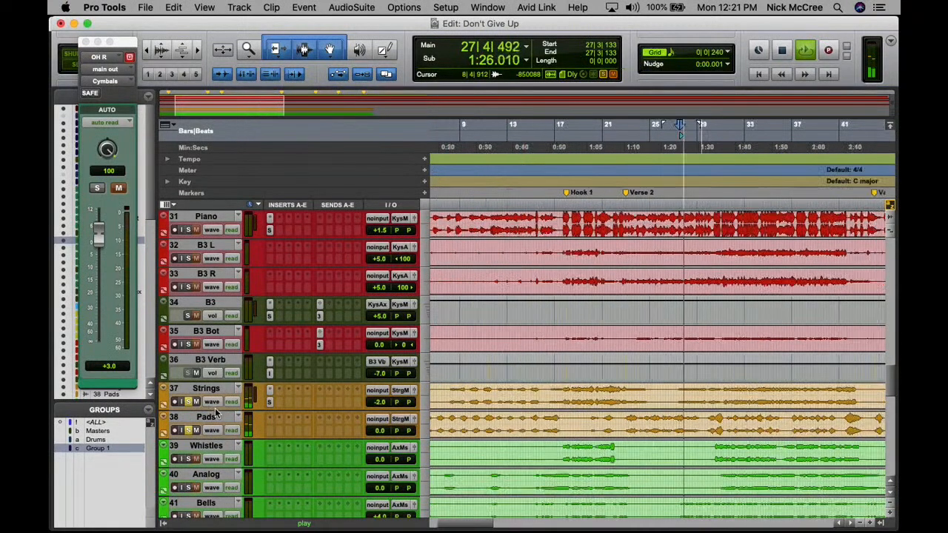
{"action": "key", "text": "r"}
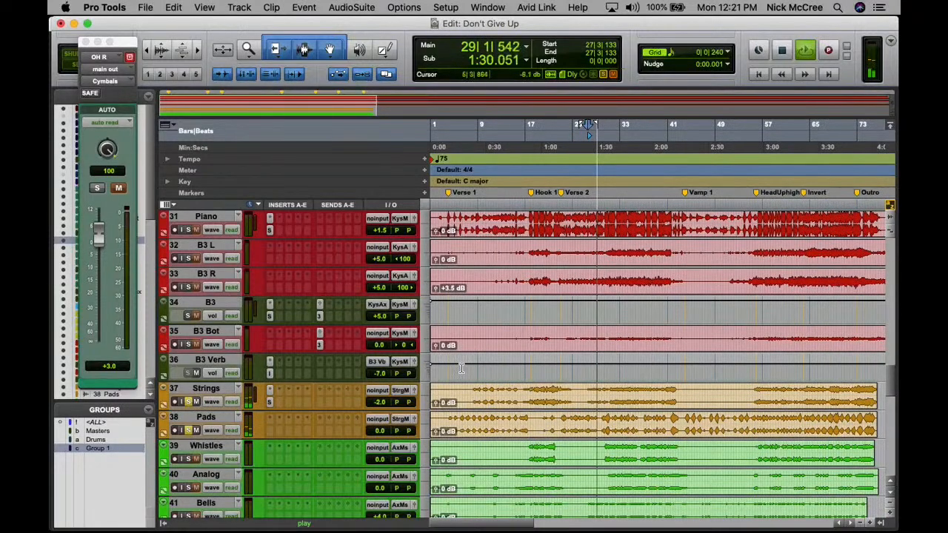
- Show the Strings track's volume automation lane and reset its volume to 0.0 dB while playing from 16|3|000
{"action": "left_click", "coordinate": [165, 406]}
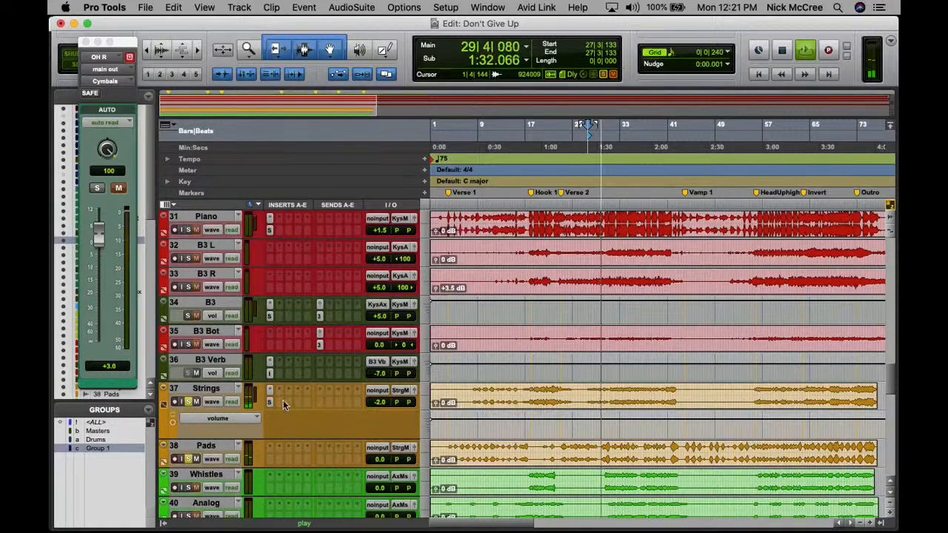
{"action": "key", "text": "space"}
{"action": "left_click", "coordinate": [521, 427]}
{"action": "key", "text": "space"}
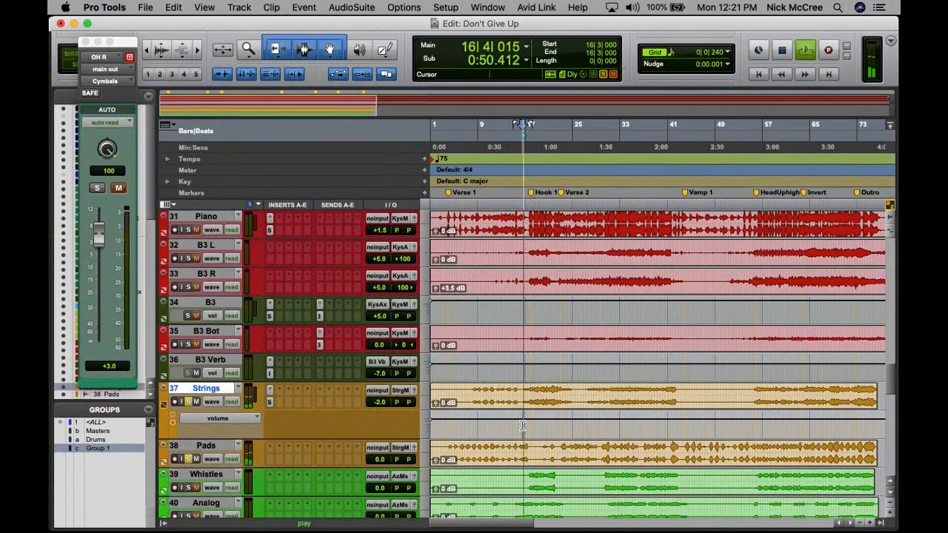
{"action": "key", "text": "t"}
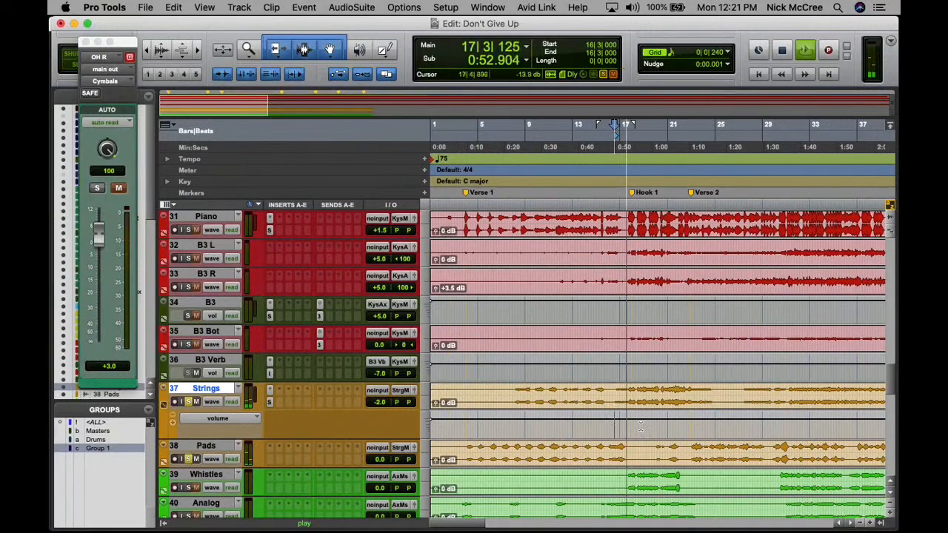
{"action": "left_click", "coordinate": [387, 404], "text": "alt"}
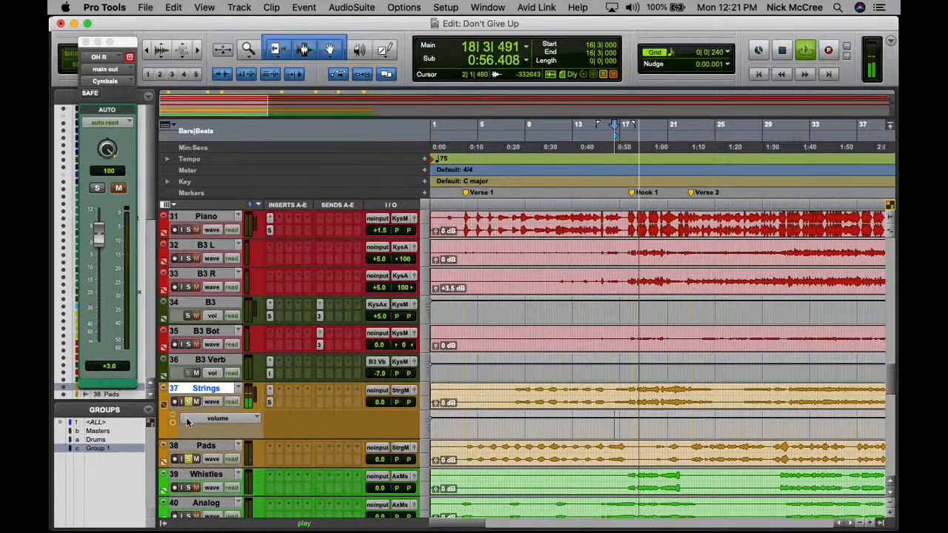
- Stop playback and make one duplicate of the Clap Verb track, including its automation, inserts, sends and group assignments
{"action": "scroll", "coordinate": [189, 415], "scroll_direction": "up", "scroll_amount": 8}
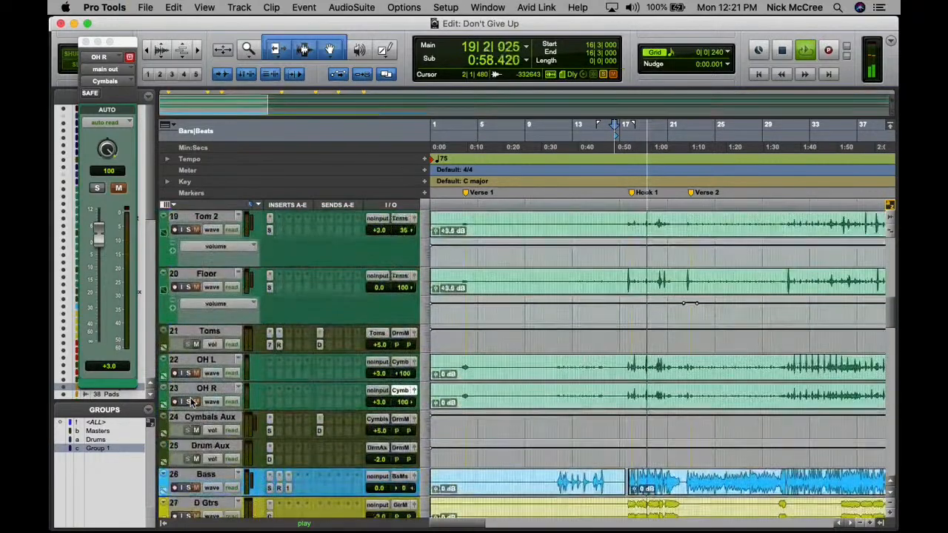
{"action": "key", "text": "space"}
{"action": "scroll", "coordinate": [200, 363], "scroll_direction": "up", "scroll_amount": 9}
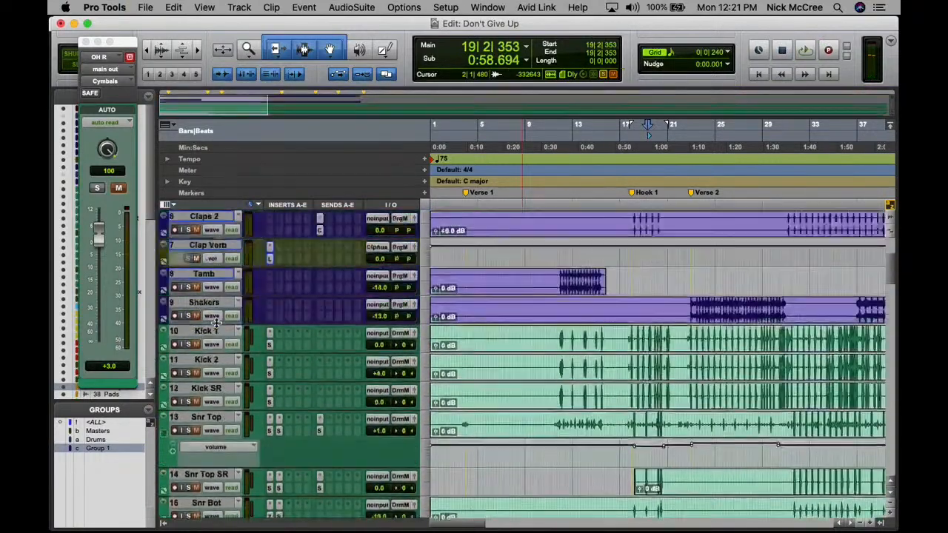
{"action": "scroll", "coordinate": [215, 322], "scroll_direction": "up", "scroll_amount": 1}
{"action": "right_click", "coordinate": [217, 275]}
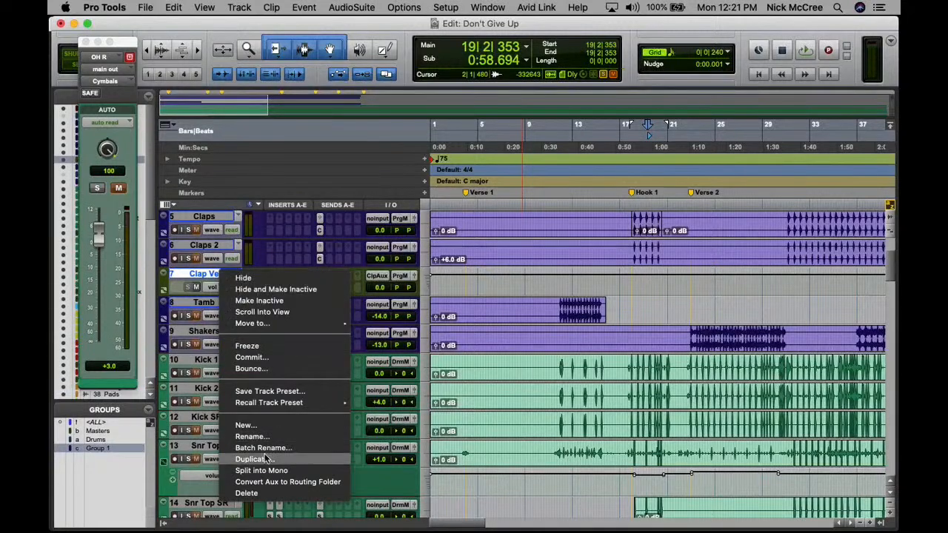
{"action": "left_click", "coordinate": [275, 459]}
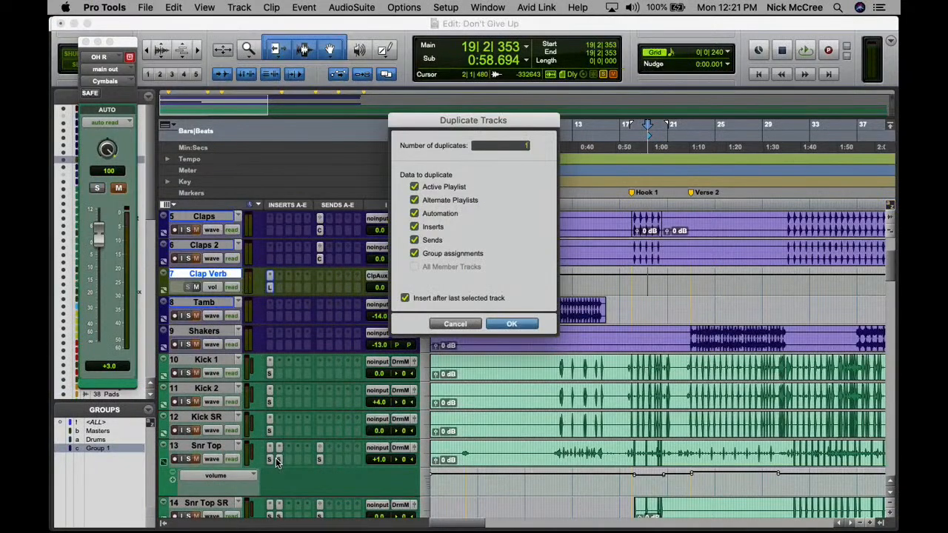
{"action": "key", "text": "Return"}
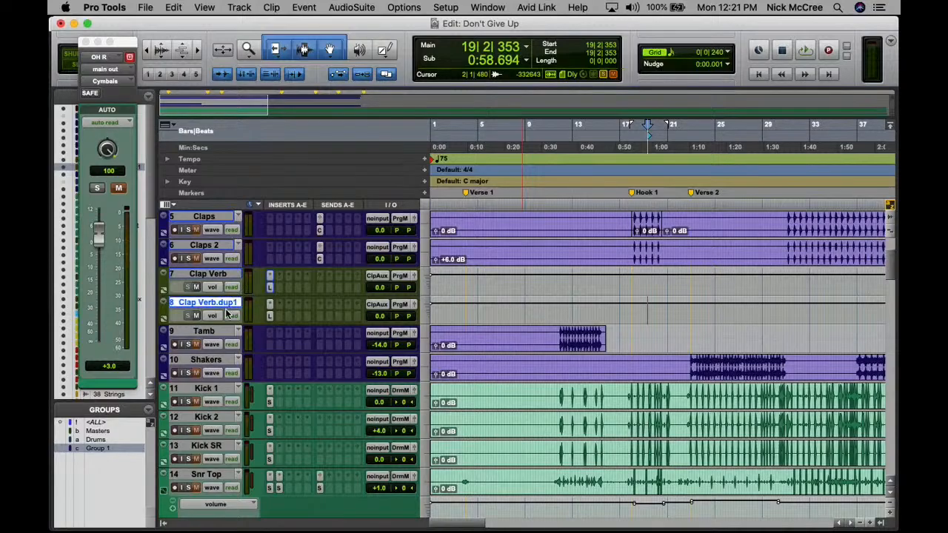
- Move the Clap Verb duplicate directly below the Pads track and rename it Strings Verb
{"action": "scroll", "coordinate": [227, 314], "scroll_direction": "down", "scroll_amount": 15}
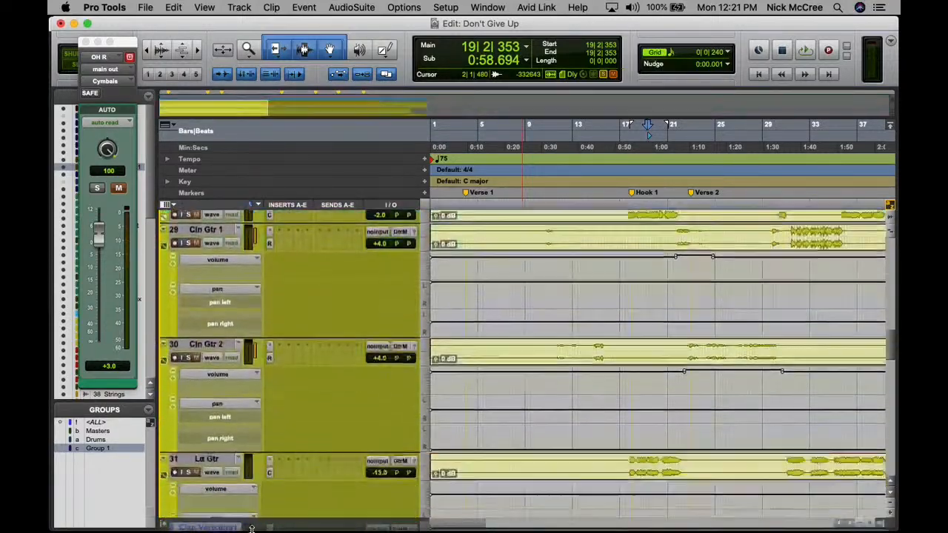
{"action": "left_click_drag", "start_coordinate": [251, 527], "coordinate": [265, 363]}
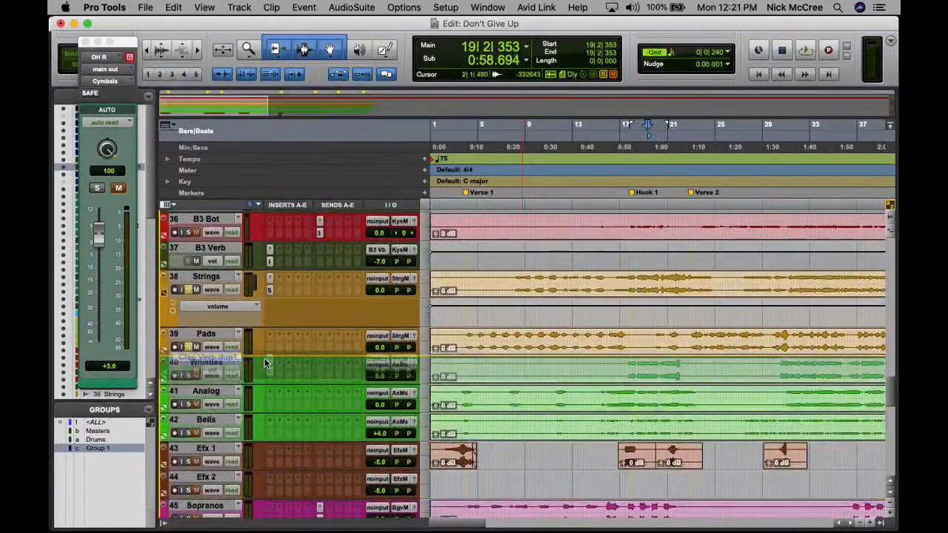
{"action": "left_click_drag", "start_coordinate": [252, 329], "coordinate": [260, 340]}
{"action": "double_click", "coordinate": [214, 336]}
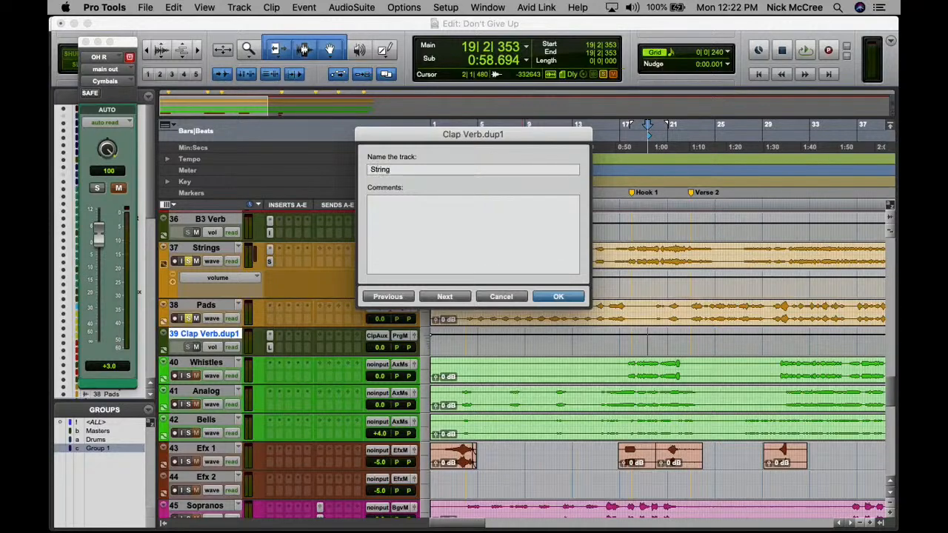
{"action": "type", "text": "b"}
{"action": "key", "text": "Return"}
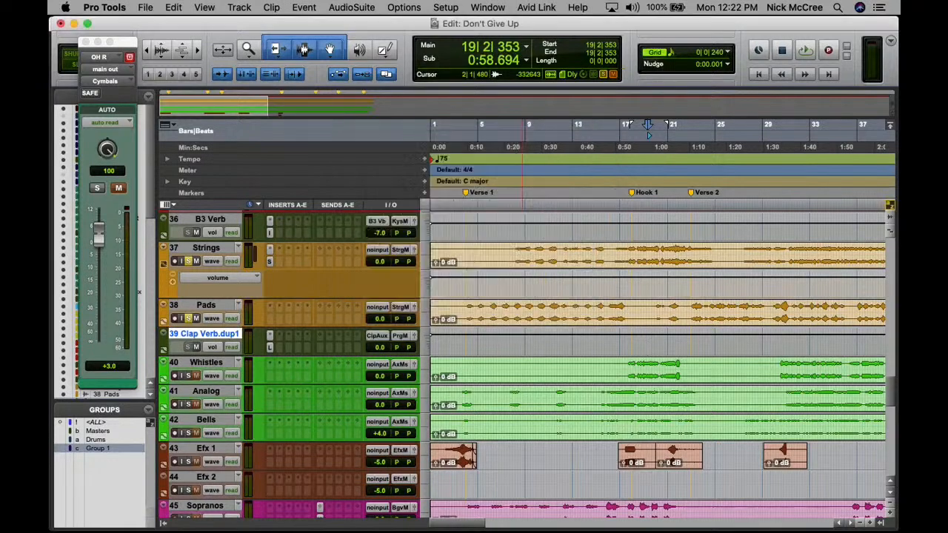
- Set the Strings Verb input to the Lexicon 2 (Stereo) bus and rename that bus for the strings reverb as StrgVr
{"action": "left_click", "coordinate": [378, 337]}
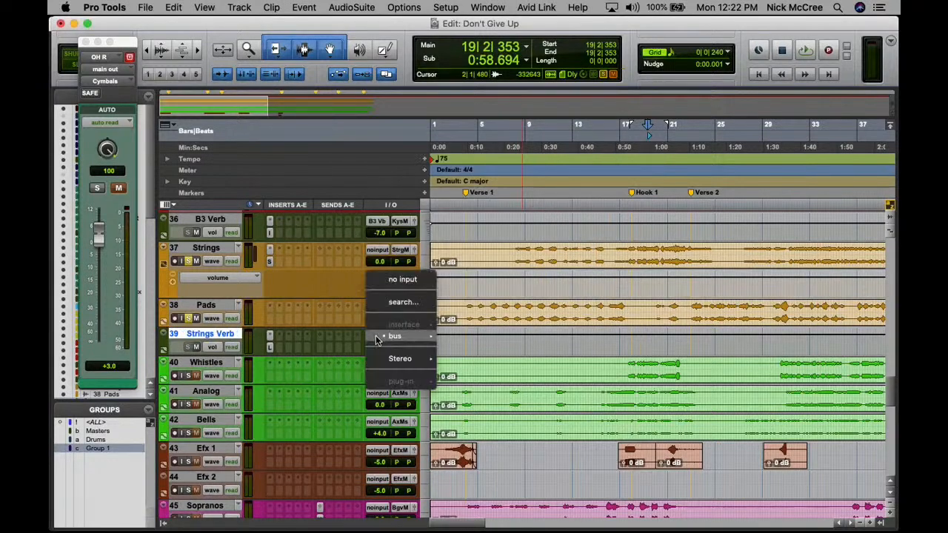
{"action": "mouse_move", "coordinate": [385, 336]}
{"action": "mouse_move", "coordinate": [455, 337]}
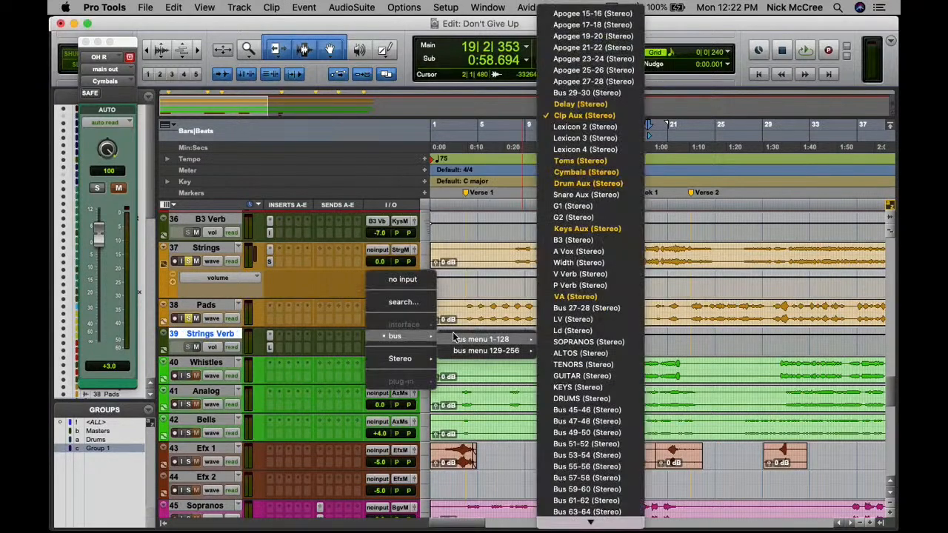
{"action": "left_click", "coordinate": [577, 128]}
{"action": "right_click", "coordinate": [374, 336]}
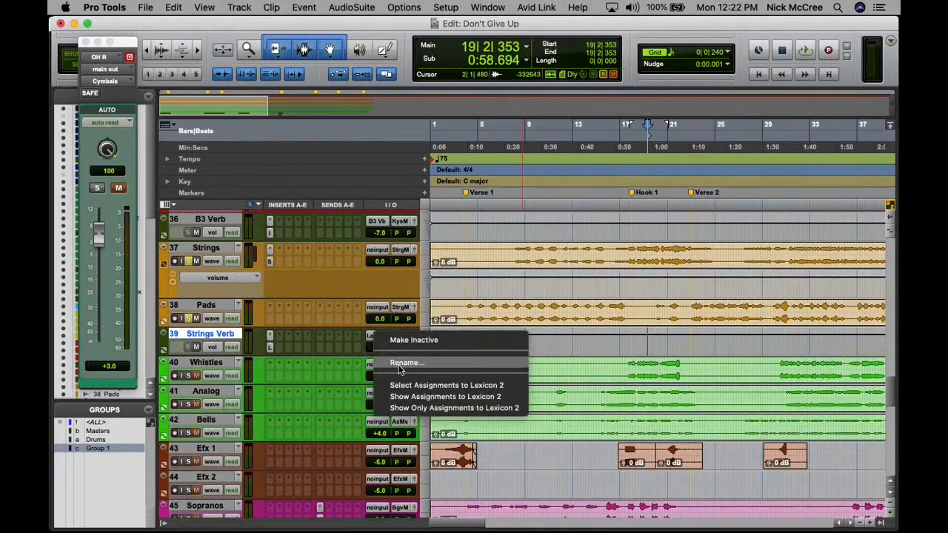
{"action": "left_click", "coordinate": [405, 362]}
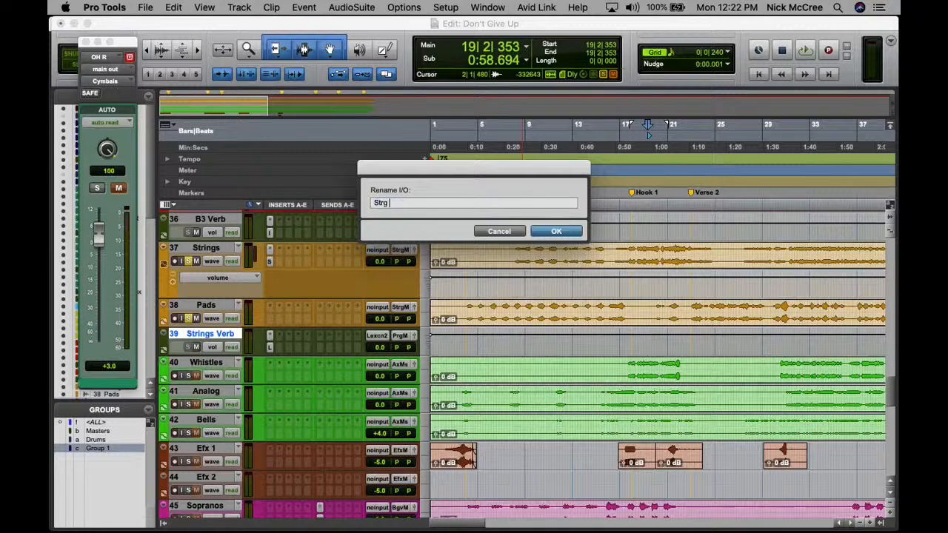
{"action": "key", "text": "Return"}
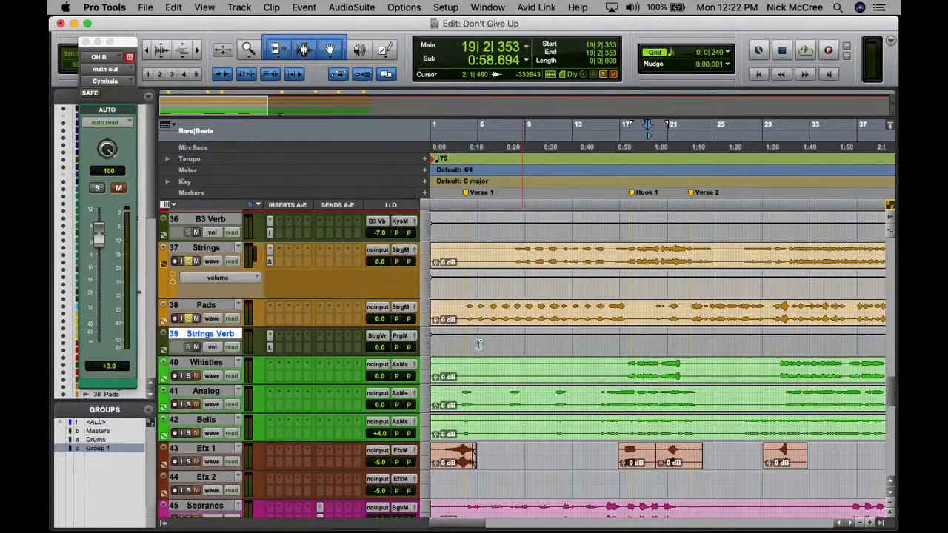
- Route the Strings Verb output to the Strgs Mas (Stereo) bus
{"action": "left_click", "coordinate": [407, 340]}
{"action": "mouse_move", "coordinate": [447, 350]}
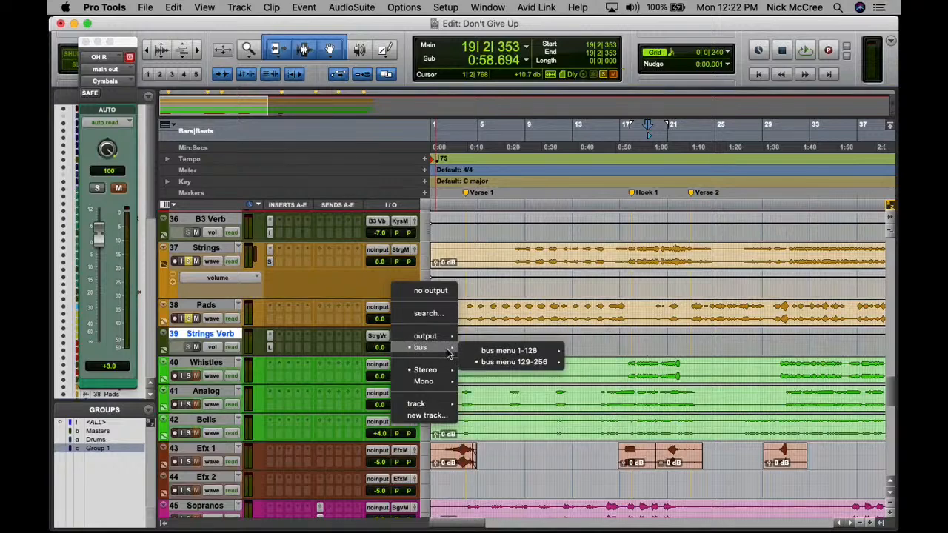
{"action": "mouse_move", "coordinate": [495, 361]}
{"action": "mouse_move", "coordinate": [601, 529]}
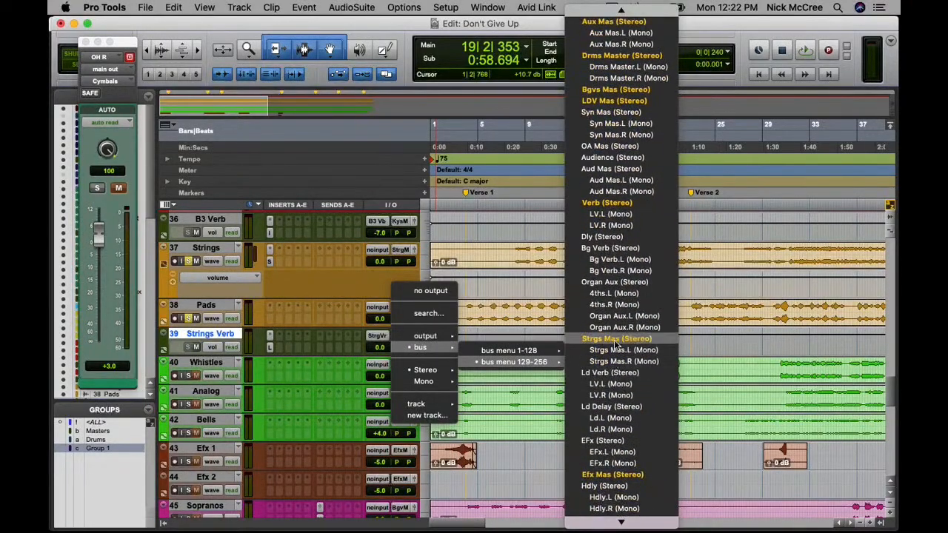
{"action": "left_click", "coordinate": [615, 343]}
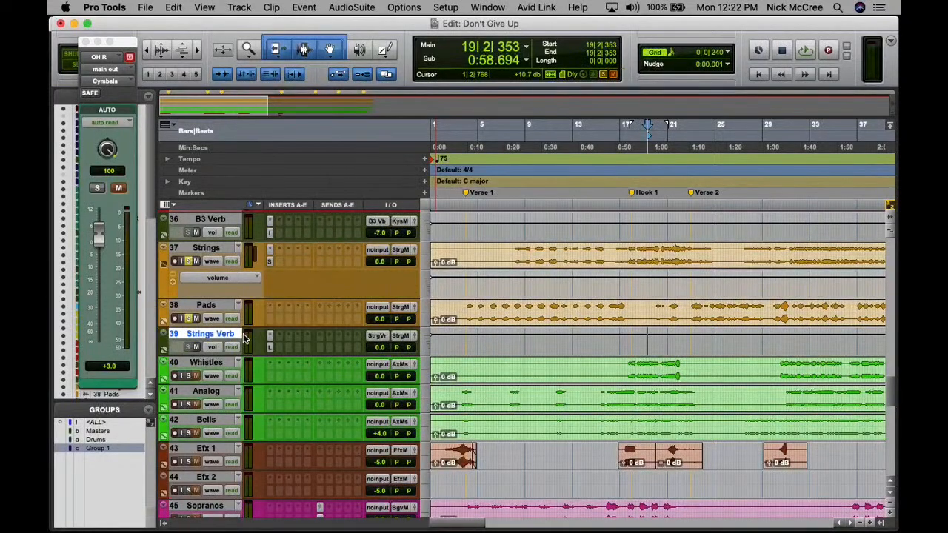
- Add a send from the Strings track to the Strg Verb stereo bus
{"action": "left_click", "coordinate": [321, 262]}
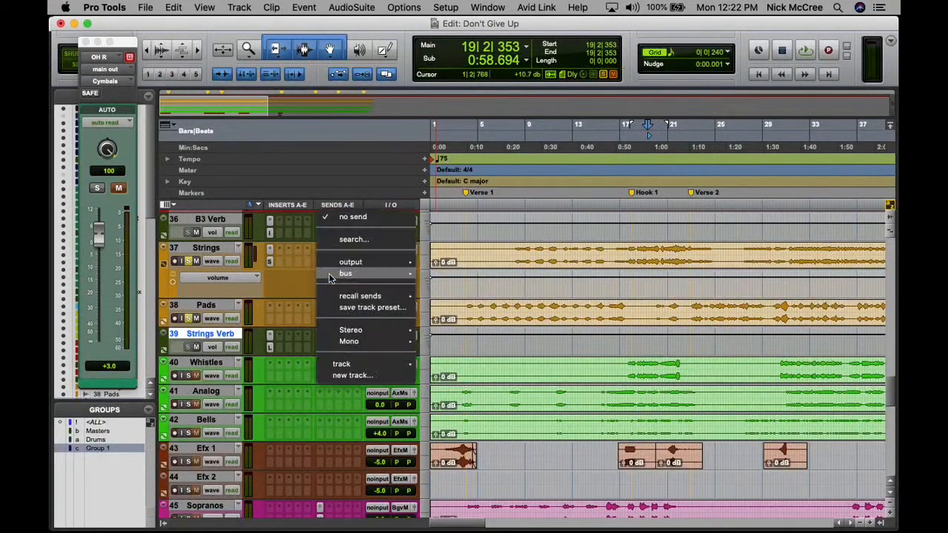
{"action": "mouse_move", "coordinate": [370, 273]}
{"action": "mouse_move", "coordinate": [481, 289]}
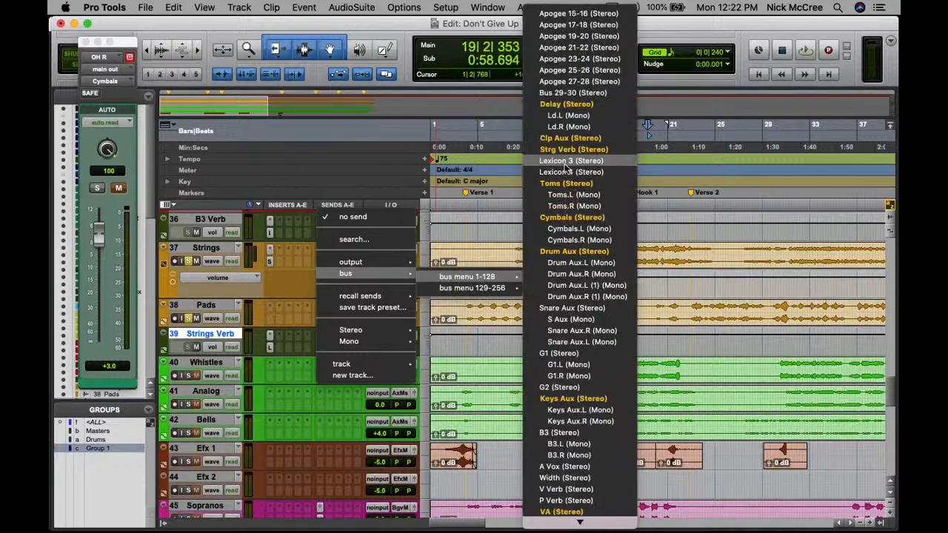
{"action": "left_click", "coordinate": [559, 150]}
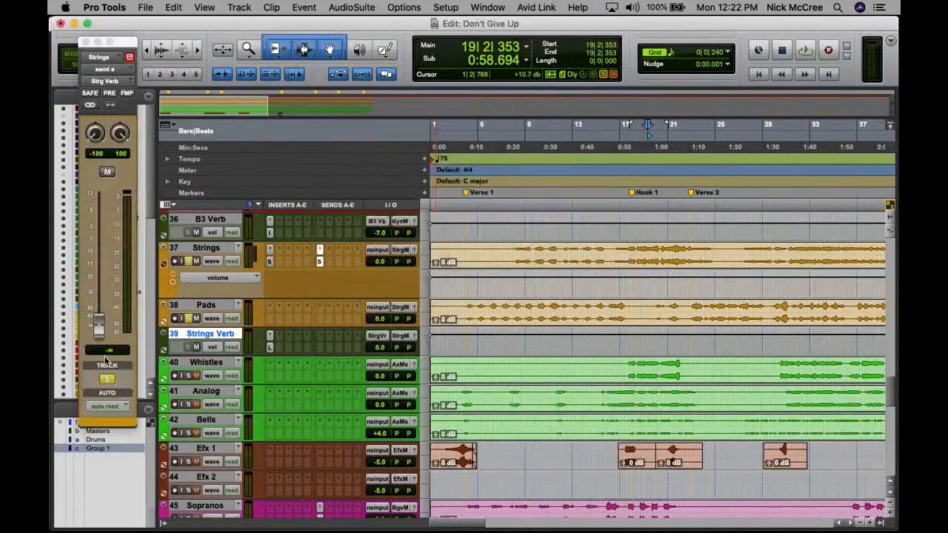
- Set the Strings reverb send level to 0 dB during playback and copy the send to the Pads track
{"action": "key", "text": "space"}
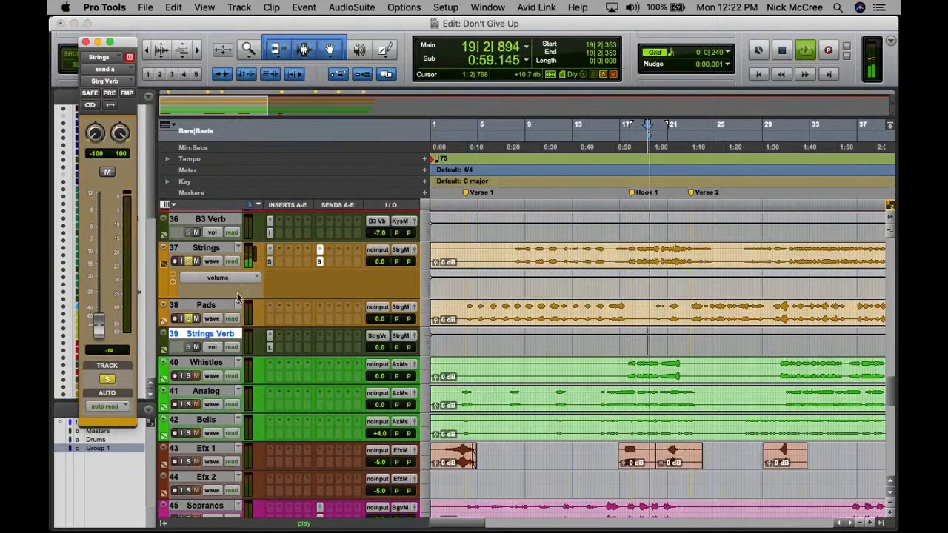
{"action": "scroll", "coordinate": [320, 289], "scroll_direction": "up", "scroll_amount": 1}
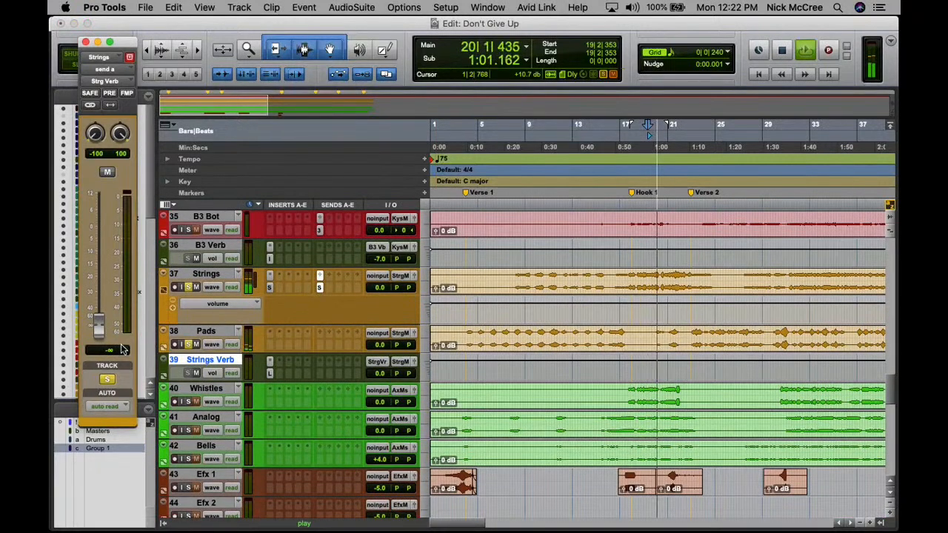
{"action": "type", "text": "0"}
{"action": "key", "text": "Return"}
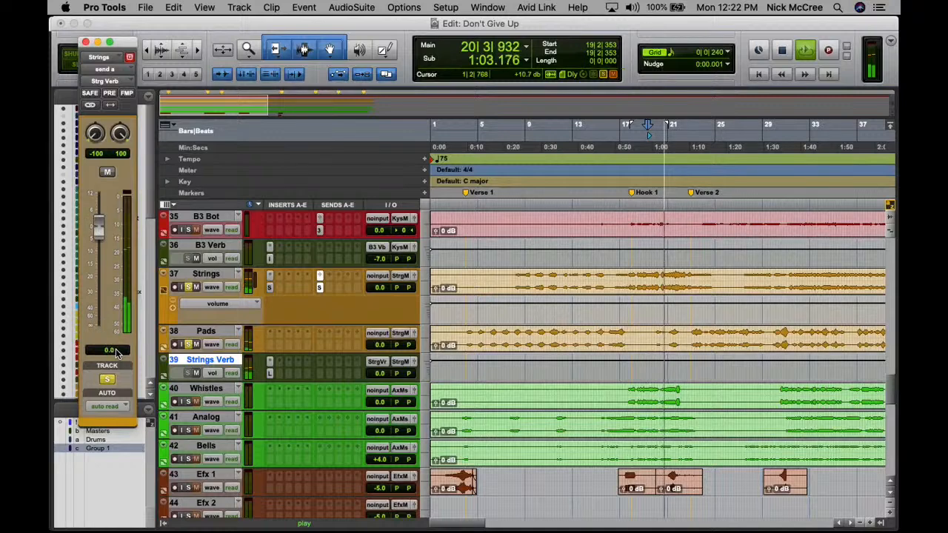
{"action": "left_click_drag", "start_coordinate": [319, 287], "coordinate": [319, 340]}
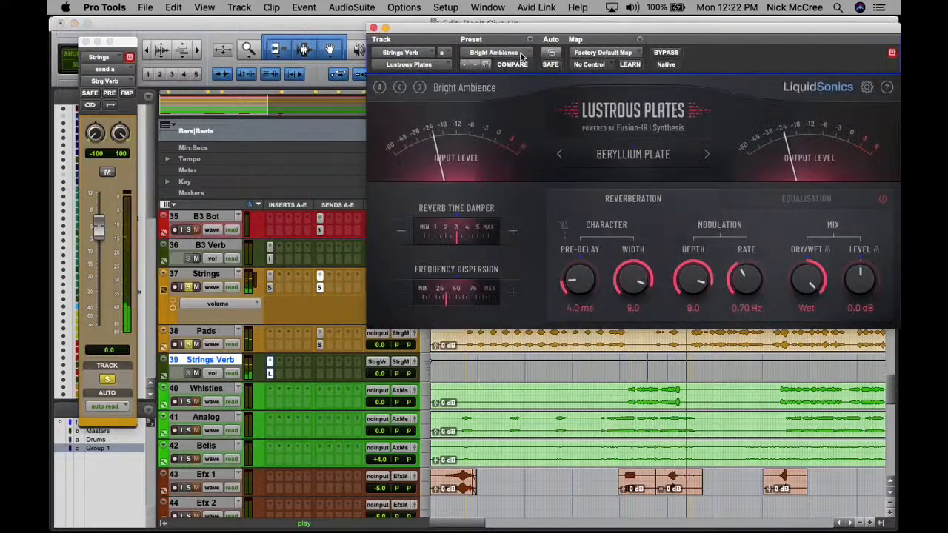
- Load the Luscious strings preset in Lustrous Plates on the Strings Verb track, close the plug-in and stop playback
{"action": "left_click", "coordinate": [509, 49]}
{"action": "mouse_move", "coordinate": [498, 91]}
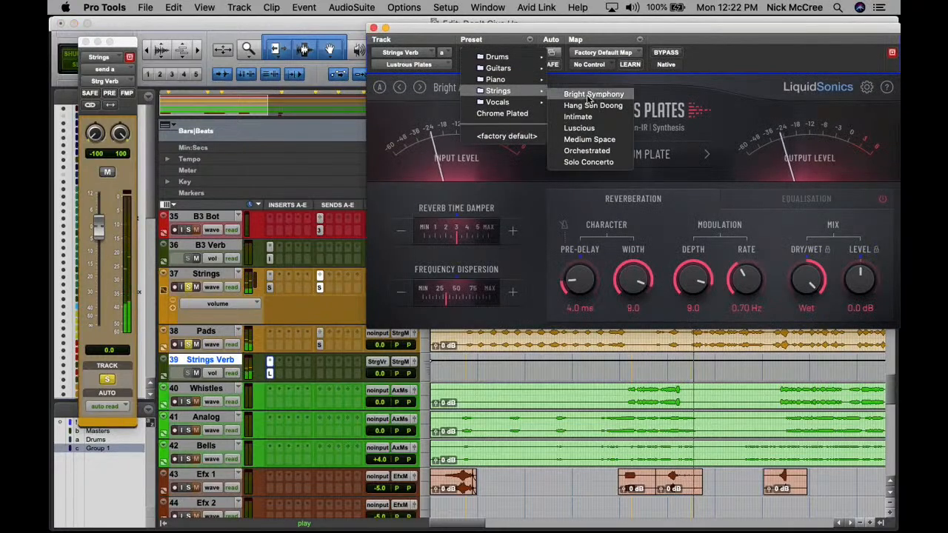
{"action": "left_click", "coordinate": [594, 129]}
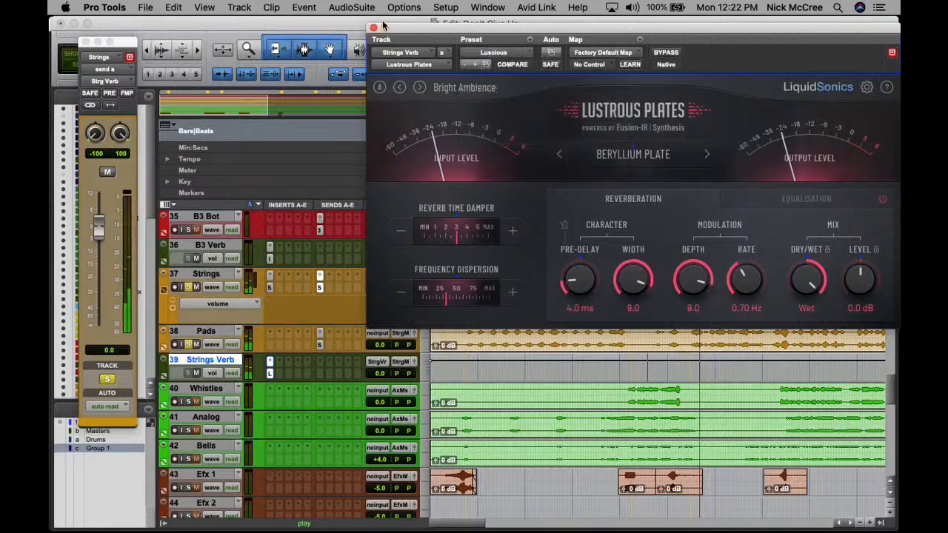
{"action": "left_click", "coordinate": [374, 28]}
{"action": "key", "text": "space"}
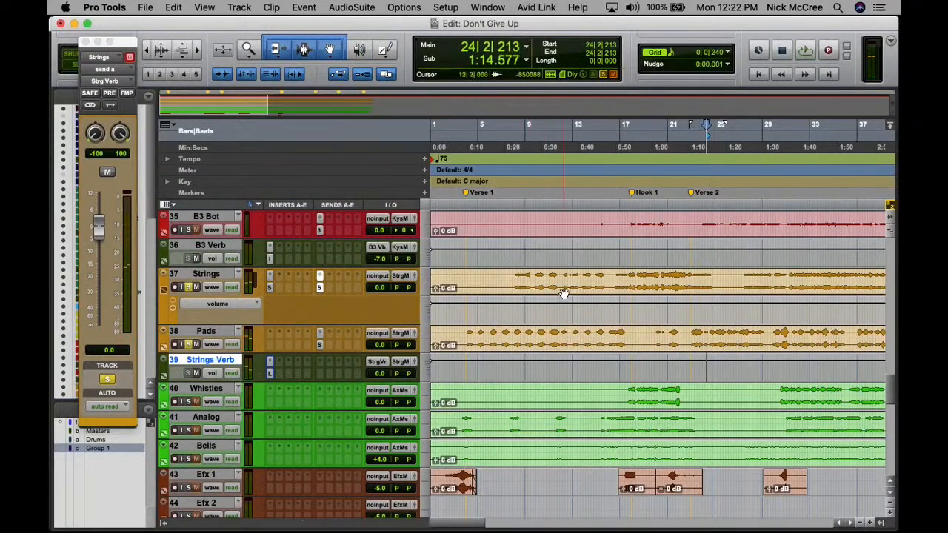
- Play the song from bar 16, just before Hook 1, and clear the solos on all tracks
{"action": "left_click", "coordinate": [623, 276]}
{"action": "key", "text": "space"}
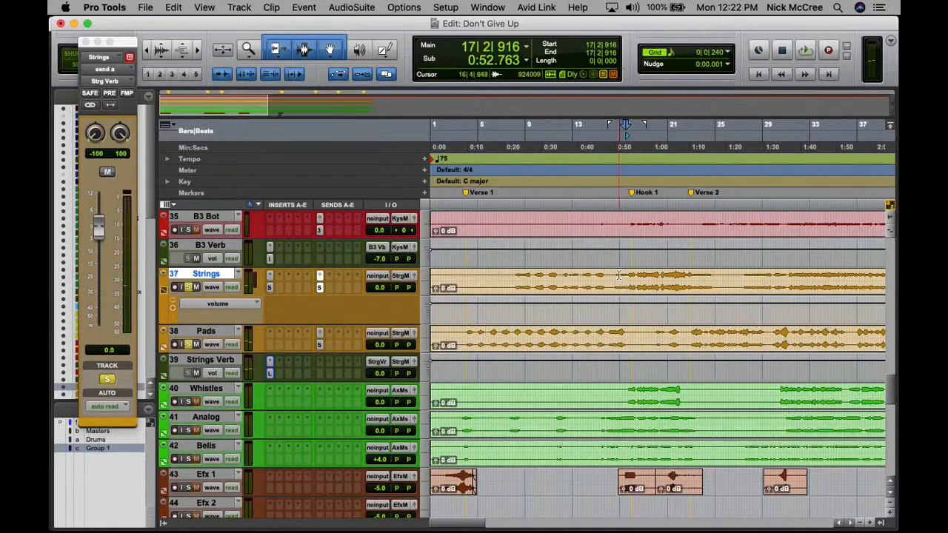
{"action": "left_click", "coordinate": [613, 278]}
{"action": "key", "text": "space"}
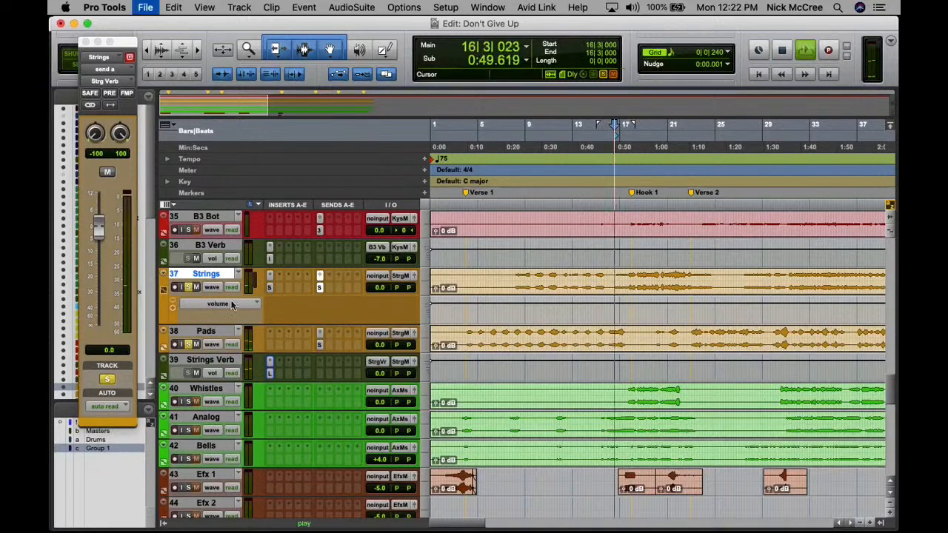
{"action": "left_click", "coordinate": [188, 288], "text": "alt"}
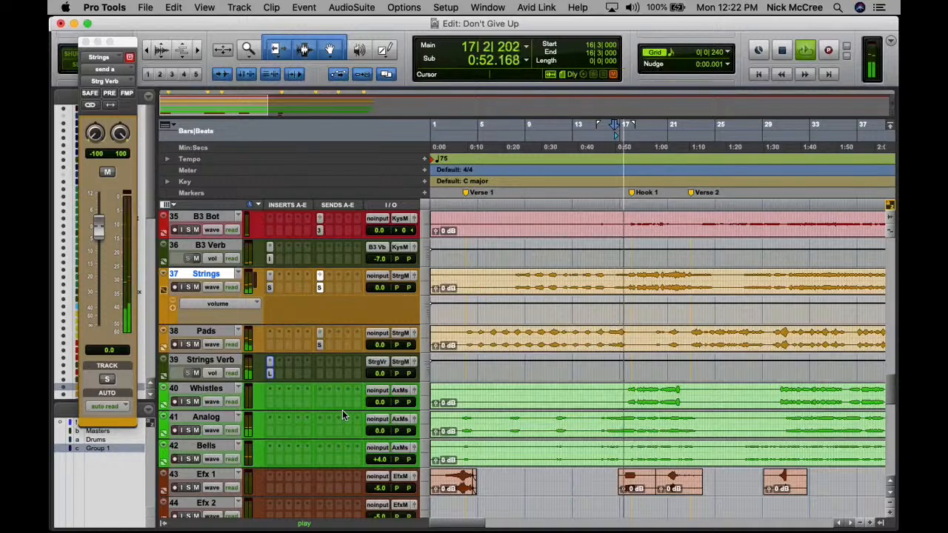
- Show the volume automation lane under Efx 1 and reset that track's volume to 0 dB
{"action": "scroll", "coordinate": [174, 390], "scroll_direction": "down", "scroll_amount": 2}
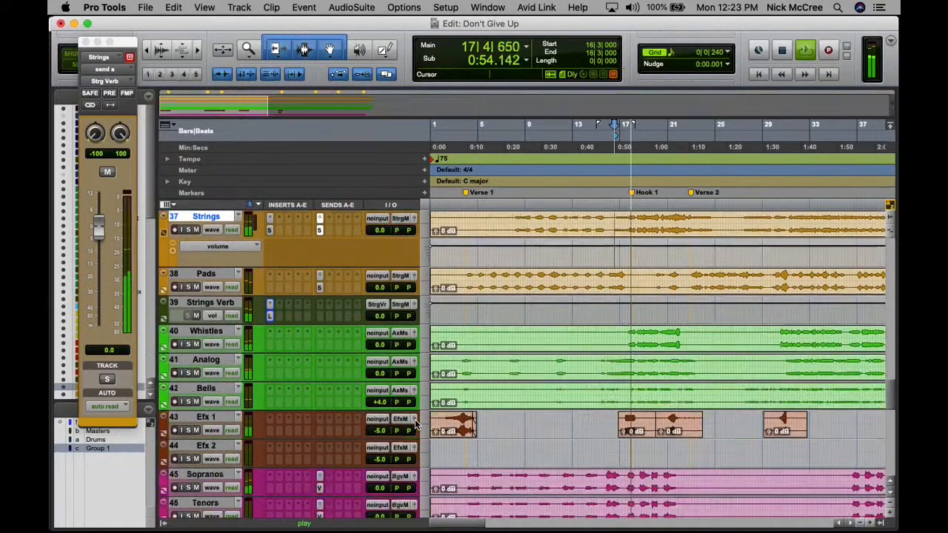
{"action": "left_click", "coordinate": [164, 431]}
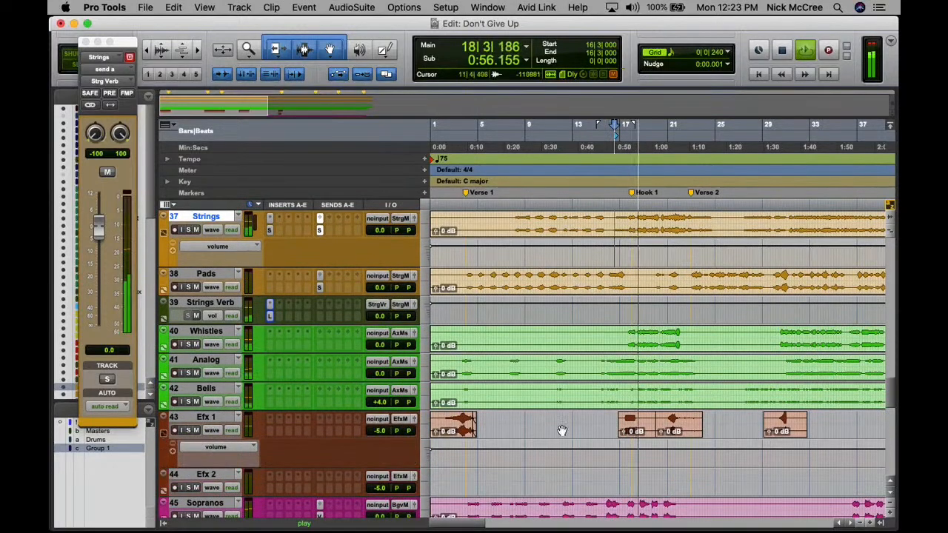
{"action": "left_click", "coordinate": [381, 433], "text": "alt"}
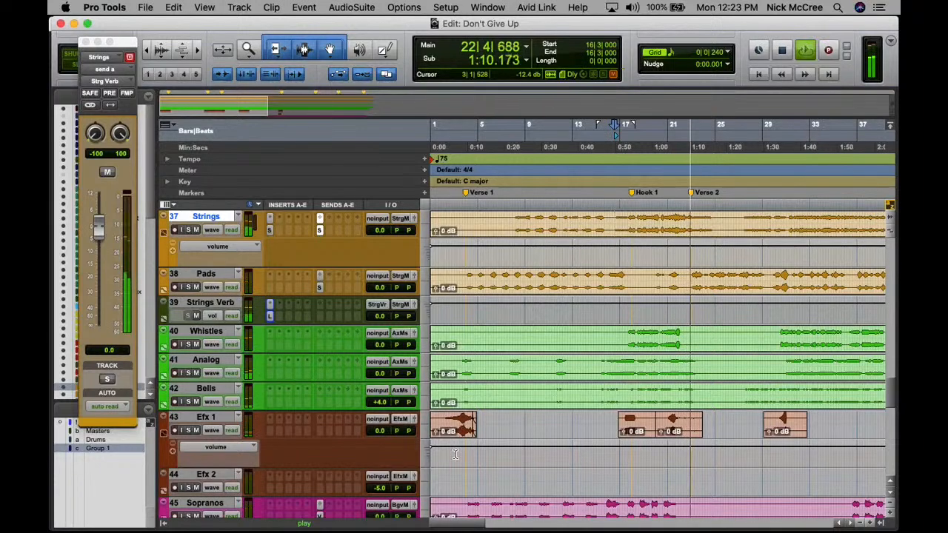
- Stop playback, set the Strings Verb track's output level to -5 dB, and resume playback at a lower system volume
{"action": "key", "text": "space"}
{"action": "left_click", "coordinate": [415, 304]}
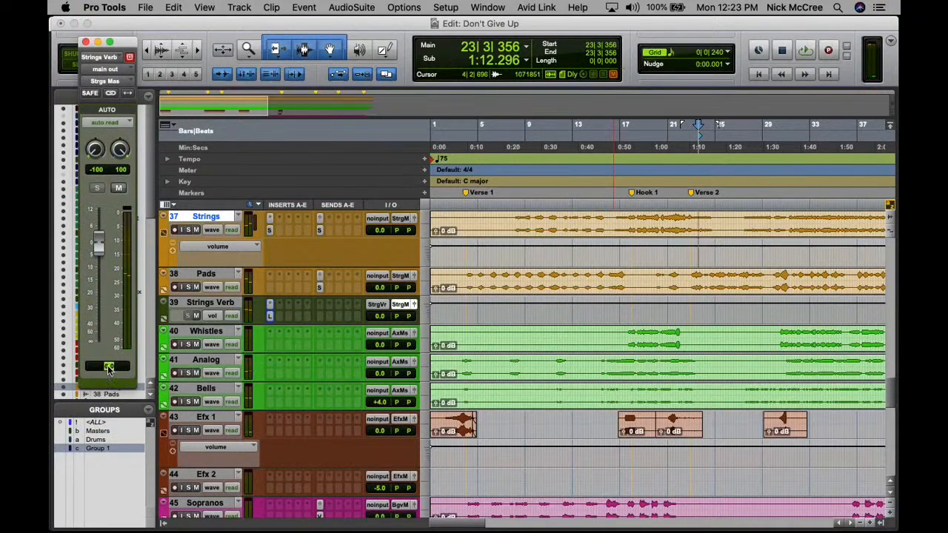
{"action": "key", "text": "Return"}
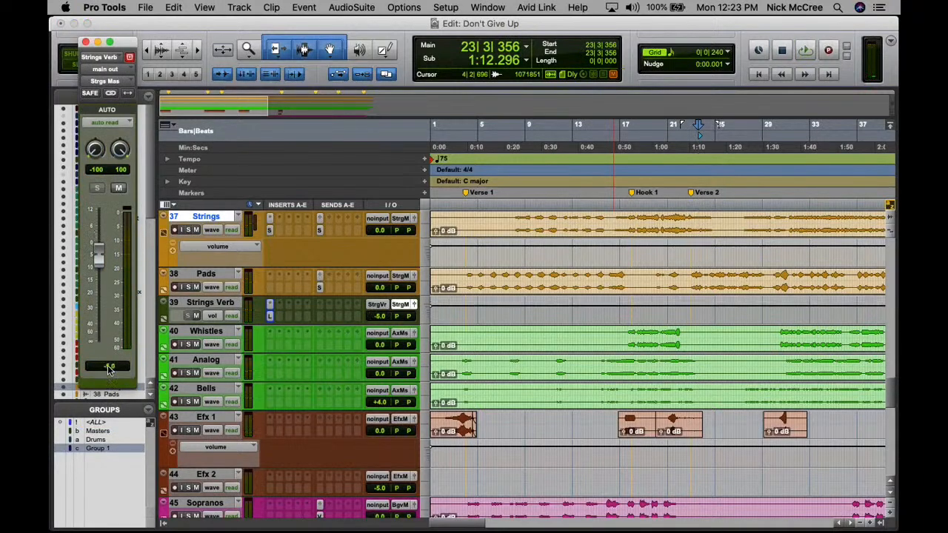
{"action": "key", "text": "XF86AudioLowerVolume"}
{"action": "key", "text": "XF86AudioLowerVolume"}
{"action": "key", "text": "space"}
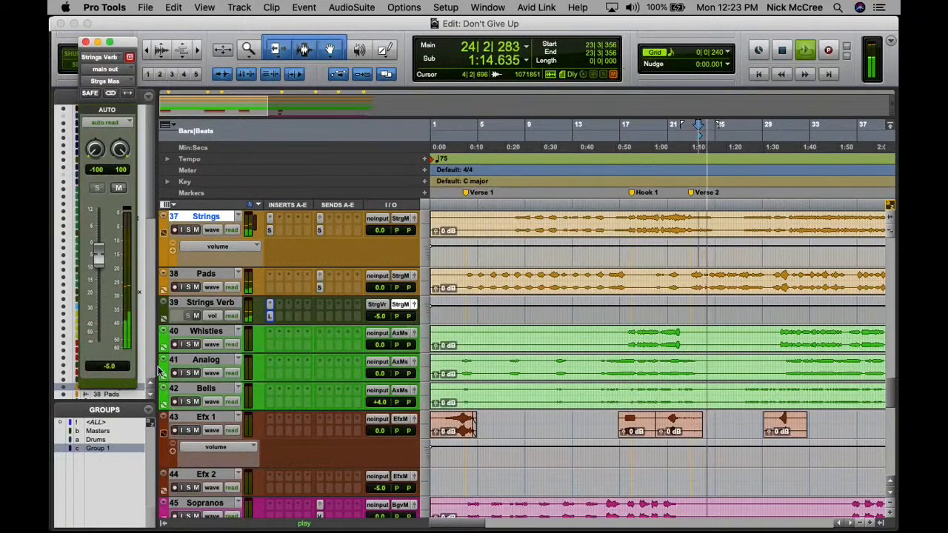
- Show the Hat track's volume lane and raise its automation slightly across Verse 2, from bar 23 to bar 31
{"action": "scroll", "coordinate": [253, 381], "scroll_direction": "up", "scroll_amount": 3}
{"action": "scroll", "coordinate": [253, 380], "scroll_direction": "up", "scroll_amount": 15}
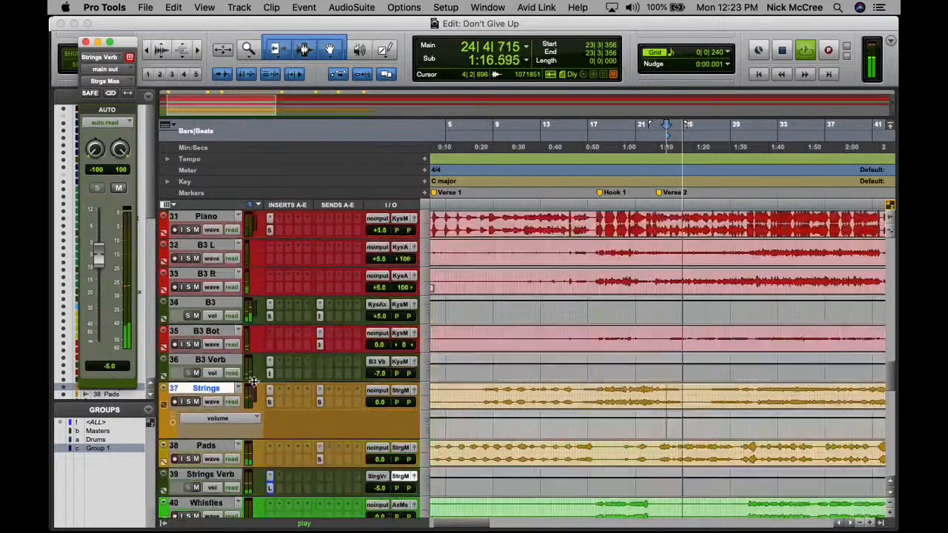
{"action": "scroll", "coordinate": [253, 381], "scroll_direction": "up", "scroll_amount": 2}
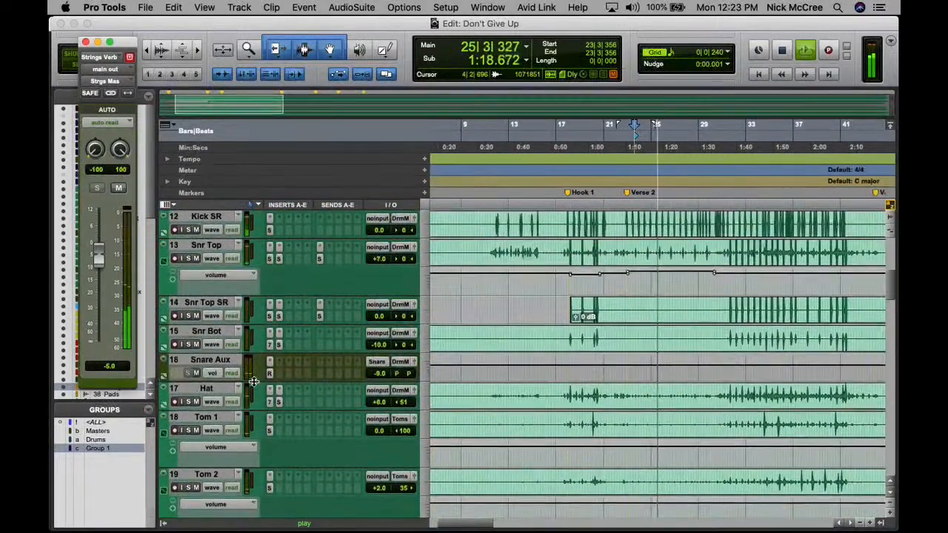
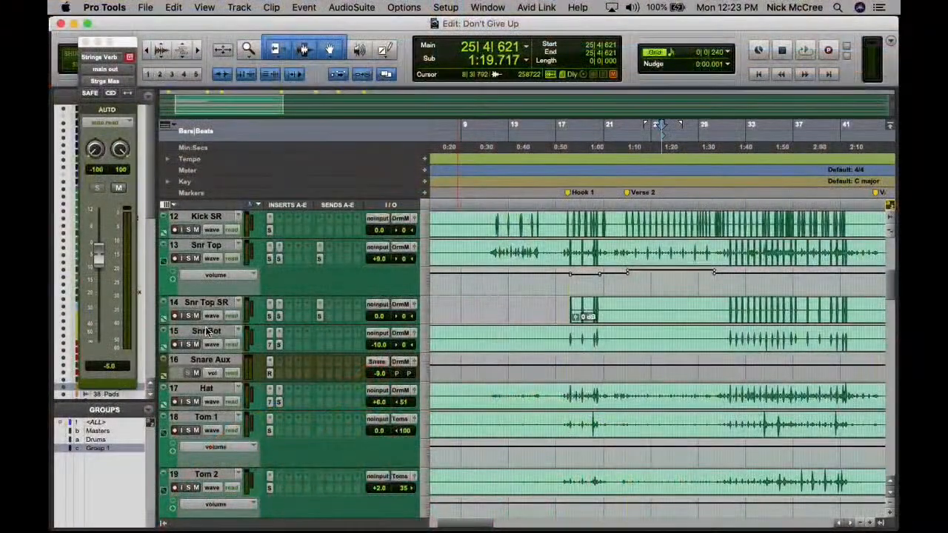
{"action": "key", "text": "space"}
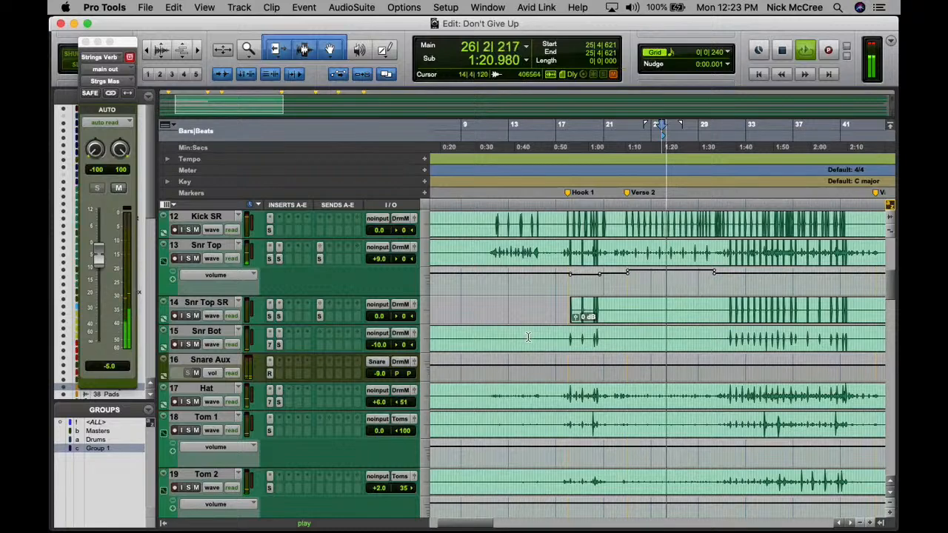
{"action": "scroll", "coordinate": [437, 345], "scroll_direction": "up", "scroll_amount": 4}
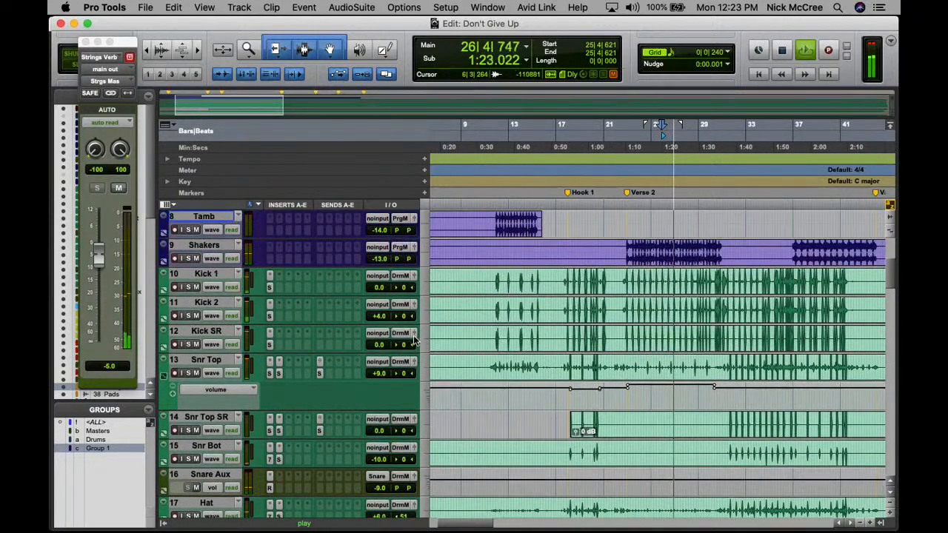
{"action": "scroll", "coordinate": [414, 340], "scroll_direction": "down", "scroll_amount": 4}
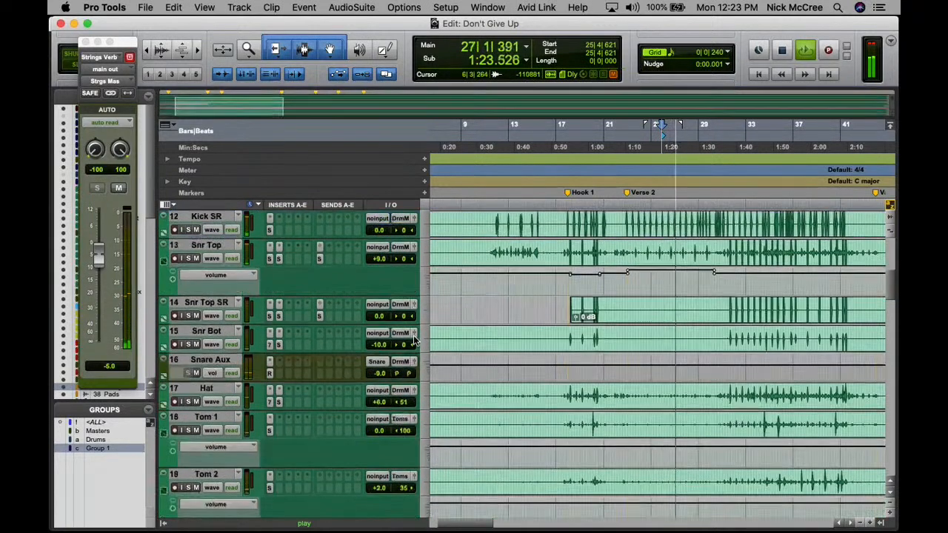
{"action": "left_click", "coordinate": [164, 406]}
{"action": "left_click_drag", "start_coordinate": [627, 420], "coordinate": [724, 415]}
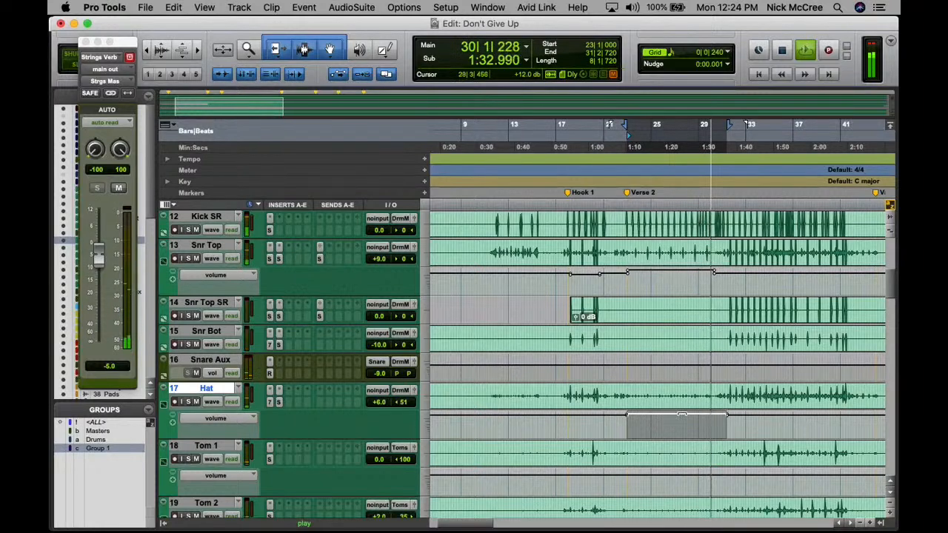
- Lower the Efx 1 volume automation to -2 dB under the clip spanning bars 29 to 32
{"action": "key", "text": "r"}
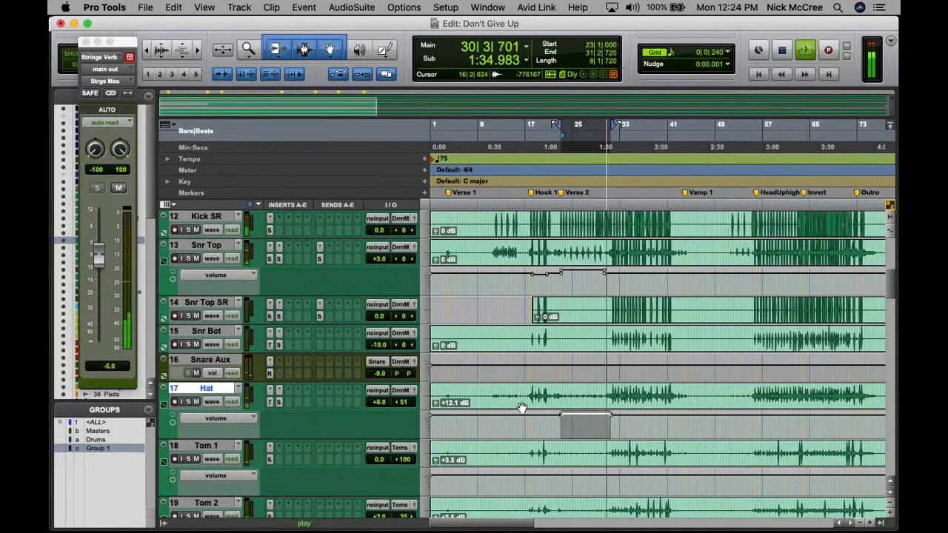
{"action": "scroll", "coordinate": [551, 414], "scroll_direction": "down", "scroll_amount": 10}
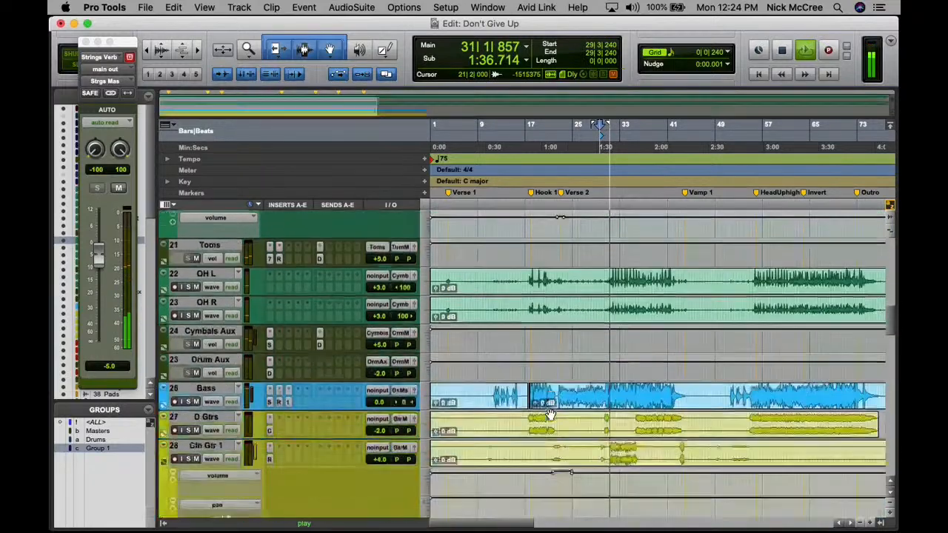
{"action": "scroll", "coordinate": [550, 415], "scroll_direction": "down", "scroll_amount": 5}
{"action": "key", "text": "Return"}
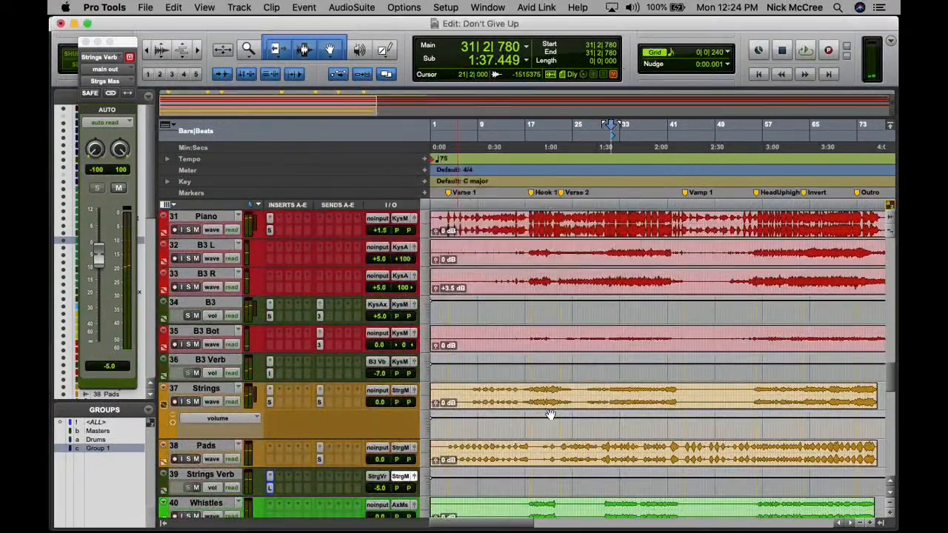
{"action": "scroll", "coordinate": [550, 415], "scroll_direction": "down", "scroll_amount": 5}
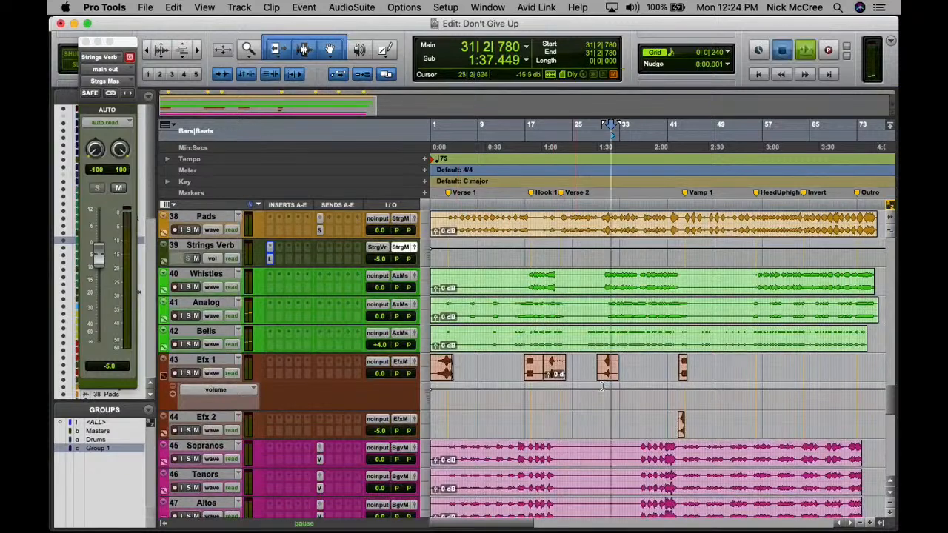
{"action": "key", "text": "space"}
{"action": "left_click", "coordinate": [604, 382]}
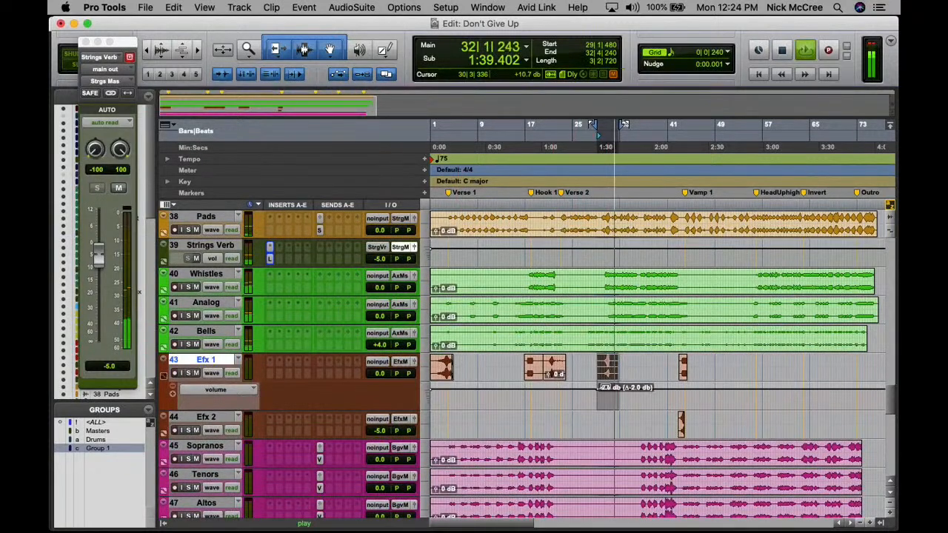
{"action": "key", "text": "space"}
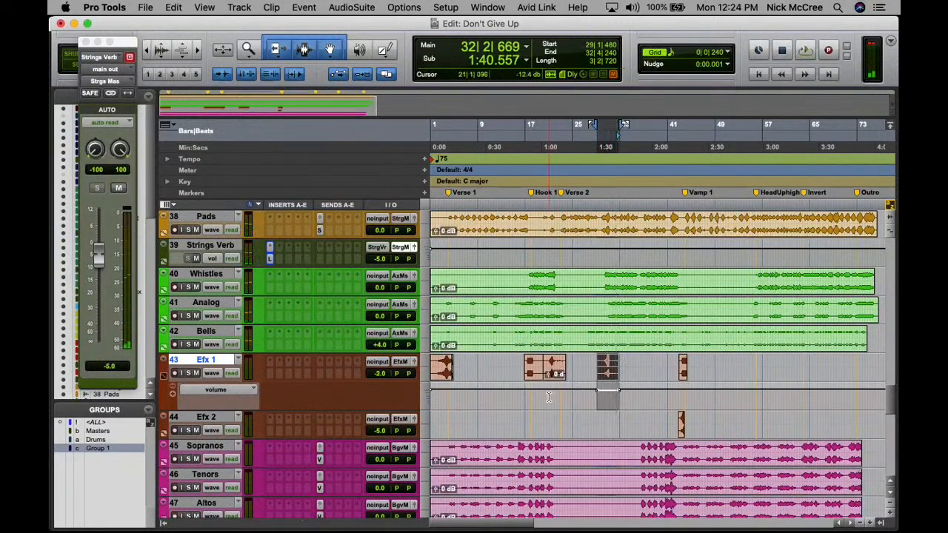
- Play from bar 21 and lower the Efx 1 volume automation to -2 dB under the clip starting at bar 20
{"action": "left_click", "coordinate": [549, 397]}
{"action": "key", "text": "space"}
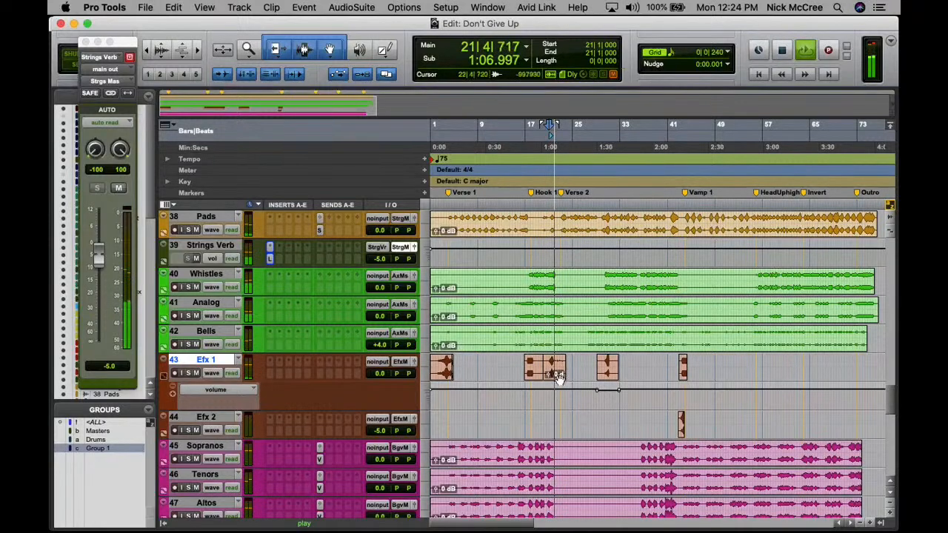
{"action": "left_click", "coordinate": [559, 377]}
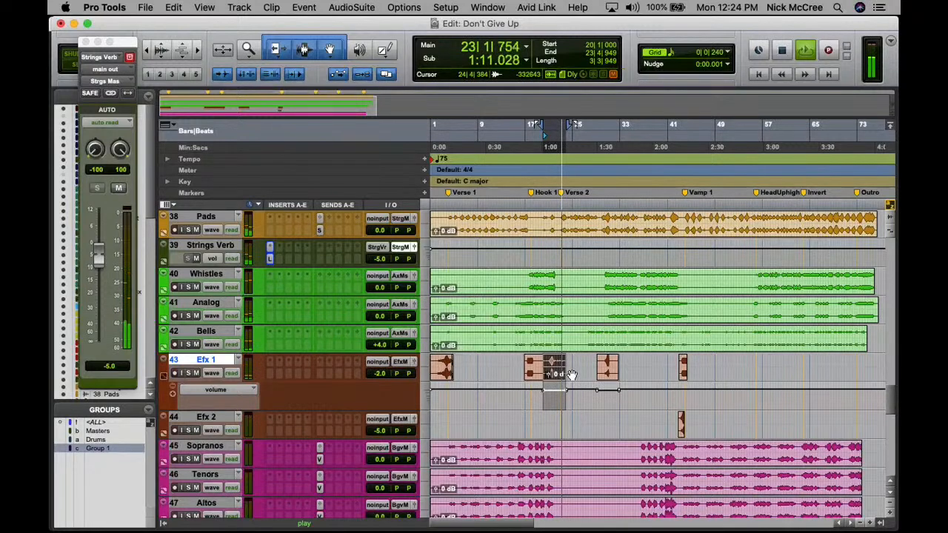
{"action": "scroll", "coordinate": [571, 375], "scroll_direction": "up", "scroll_amount": 1}
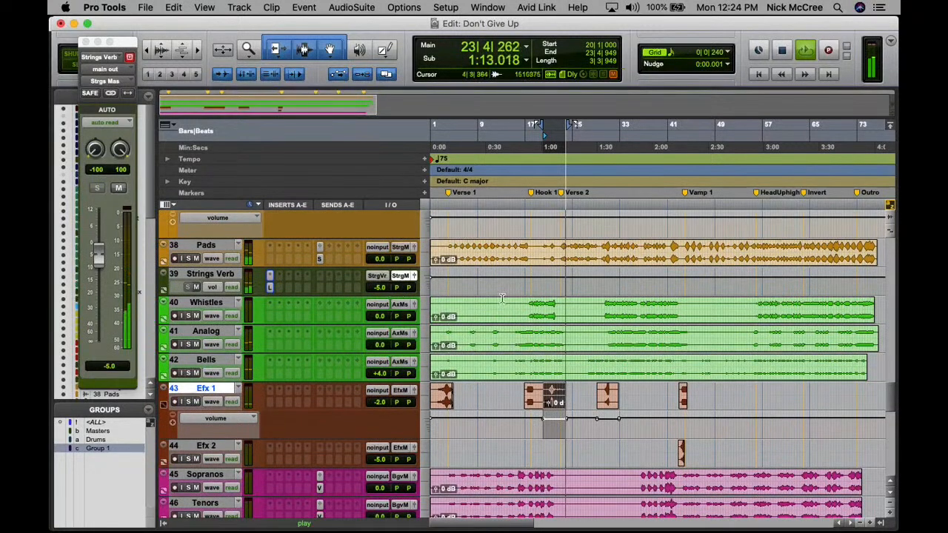
- Play the song from bar 19 and solo the Whistles track
{"action": "key", "text": "space"}
{"action": "left_click", "coordinate": [180, 307]}
{"action": "key", "text": "space"}
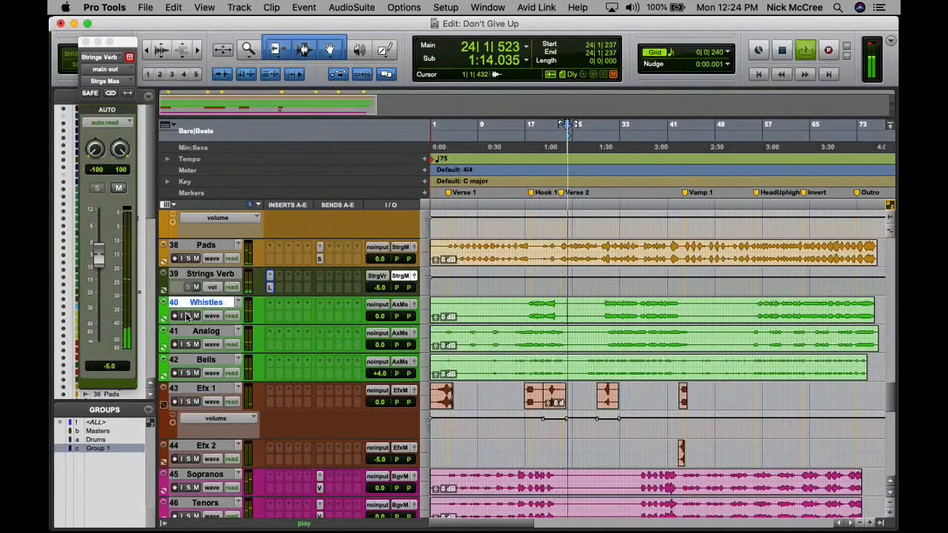
{"action": "key", "text": "space"}
{"action": "left_click", "coordinate": [535, 310]}
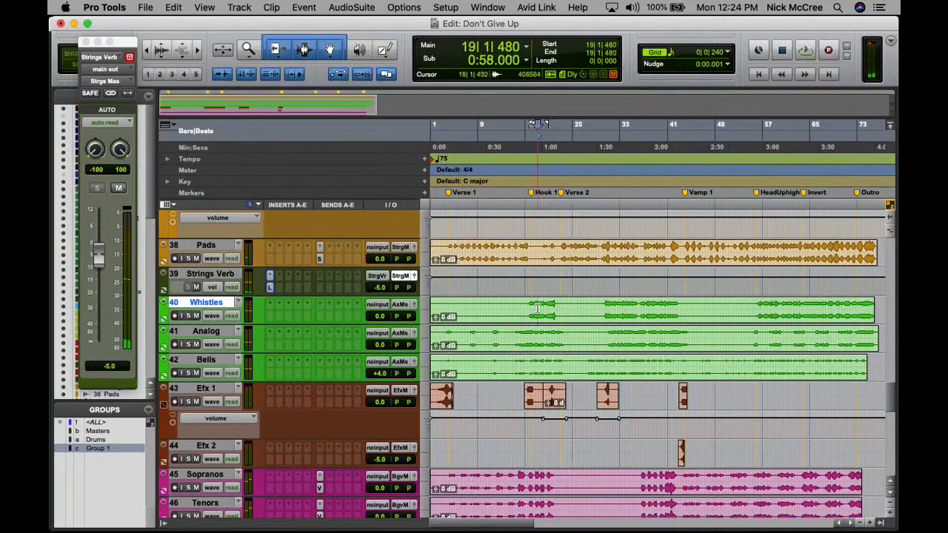
{"action": "key", "text": "space"}
{"action": "left_click", "coordinate": [188, 316]}
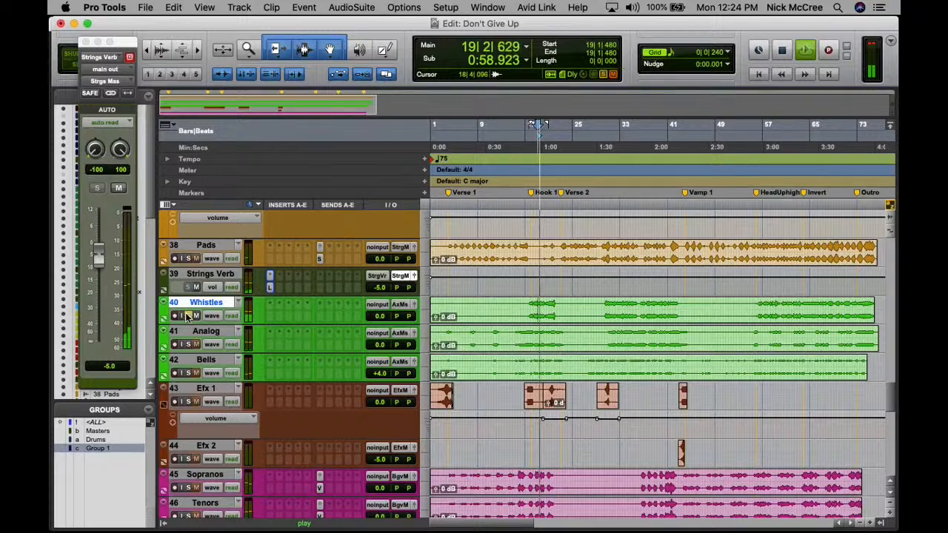
- Insert the stereo EQ3 7-Band plug-in on the Whistles track
{"action": "left_click", "coordinate": [266, 316]}
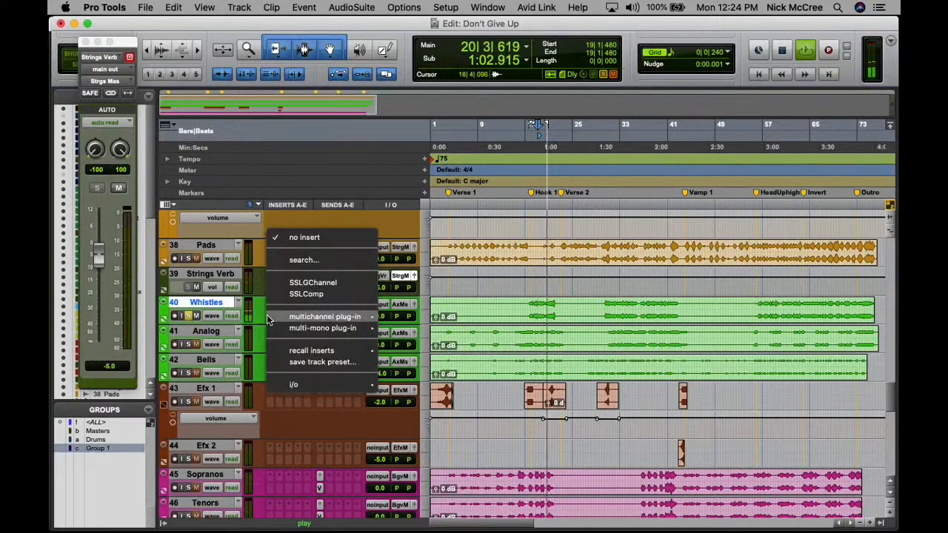
{"action": "mouse_move", "coordinate": [326, 316]}
{"action": "mouse_move", "coordinate": [414, 146]}
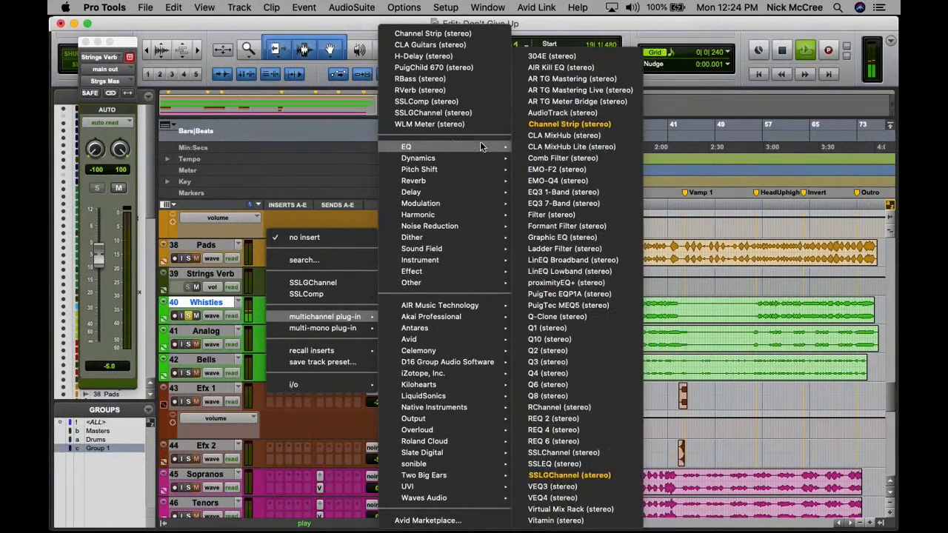
{"action": "left_click", "coordinate": [568, 203]}
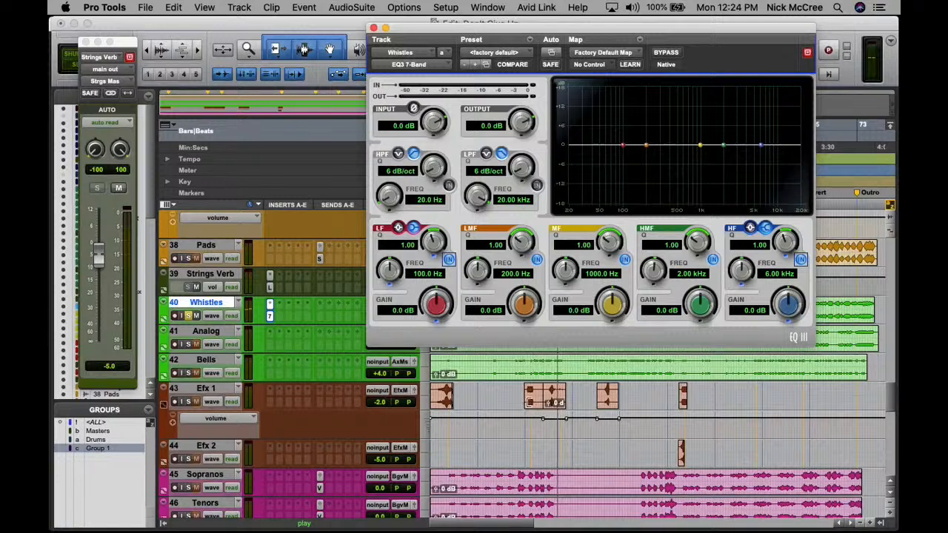
- Play the whistles part and boost its EQ by 6.9 dB at 3.16 kHz and 4.8 dB at 5.96 kHz
{"action": "scroll", "coordinate": [528, 402], "scroll_direction": "up", "scroll_amount": 3}
{"action": "left_click", "coordinate": [529, 364]}
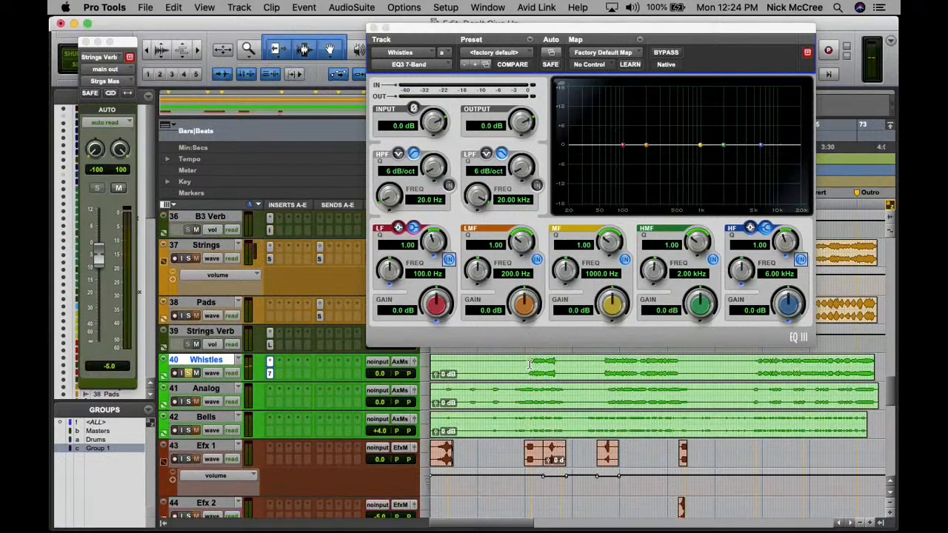
{"action": "left_click_drag", "start_coordinate": [764, 146], "coordinate": [745, 127]}
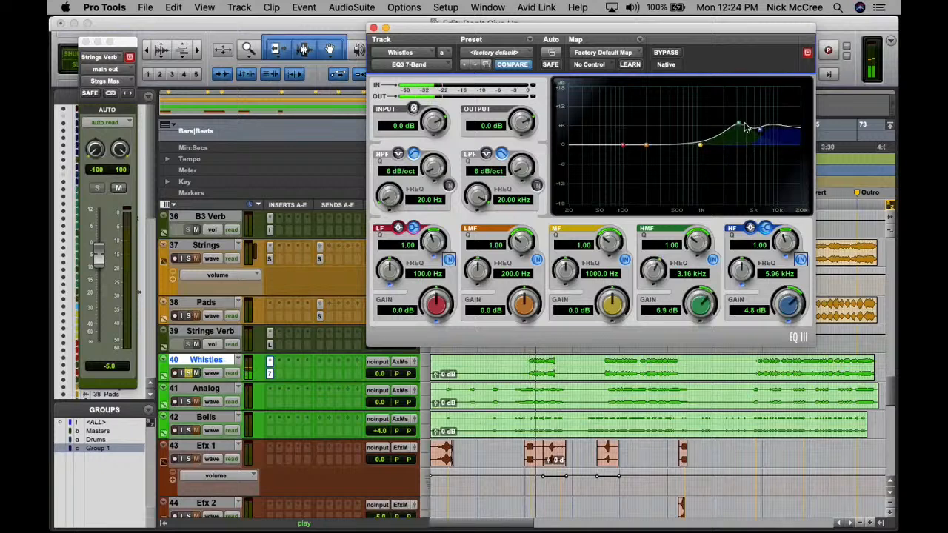
- Add the stereo Brauer Motion plug-in to the second insert slot of the Whistles track
{"action": "left_click", "coordinate": [445, 53]}
{"action": "left_click", "coordinate": [448, 69]}
{"action": "left_click", "coordinate": [407, 64]}
{"action": "mouse_move", "coordinate": [413, 69]}
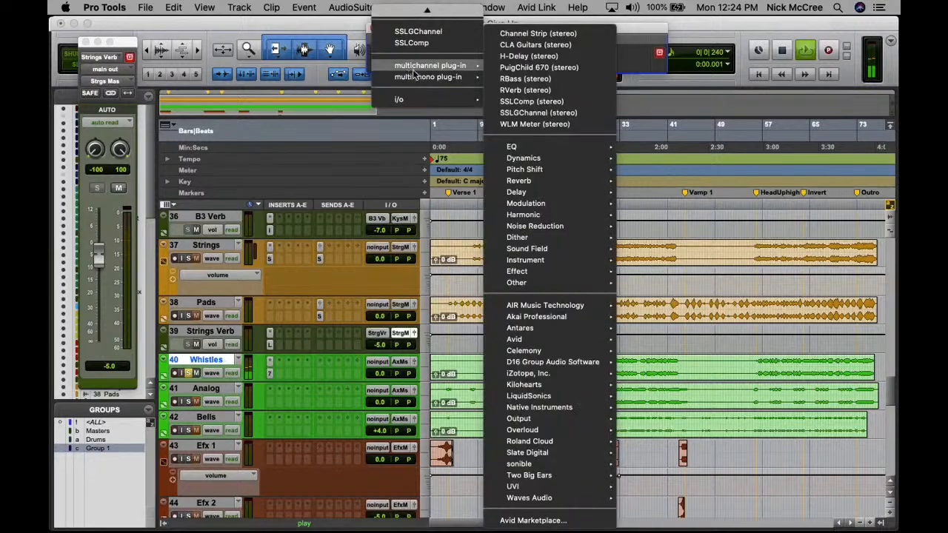
{"action": "mouse_move", "coordinate": [516, 183]}
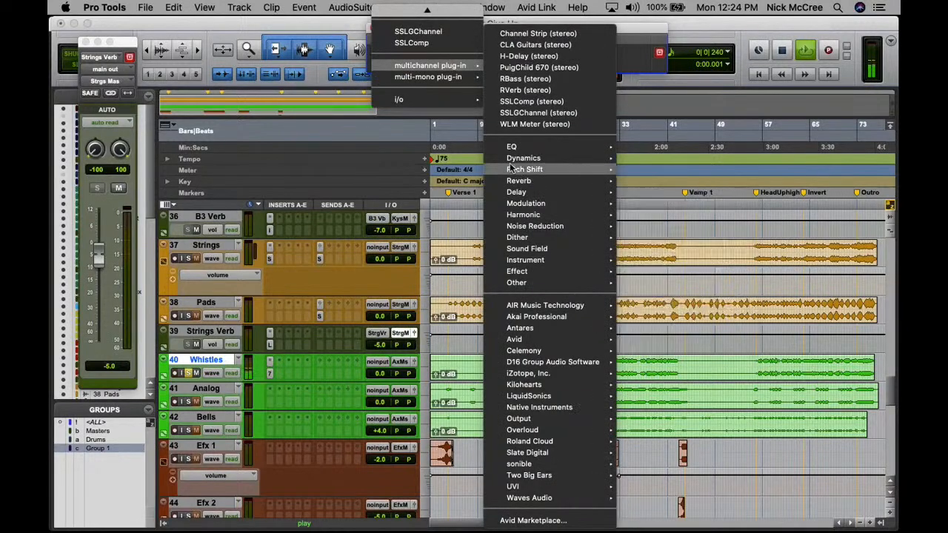
{"action": "mouse_move", "coordinate": [512, 162]}
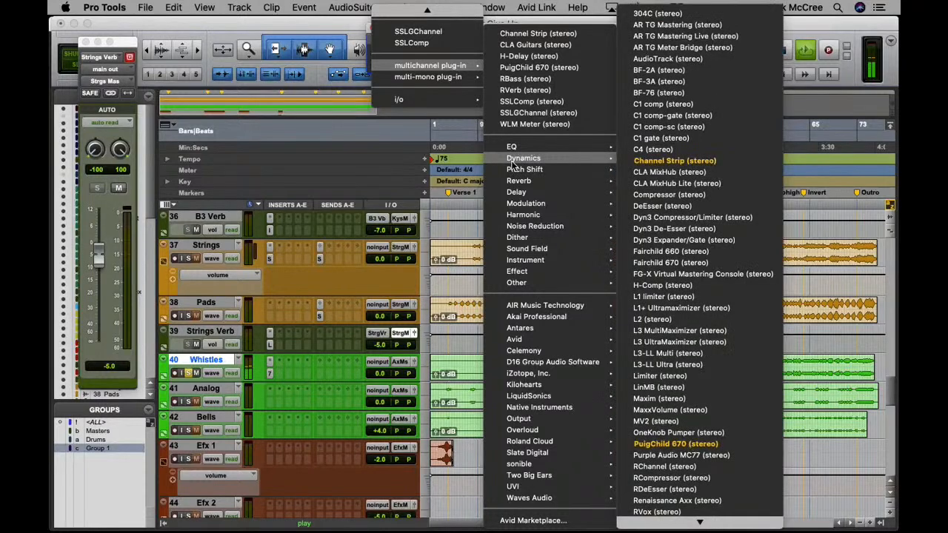
{"action": "mouse_move", "coordinate": [546, 253]}
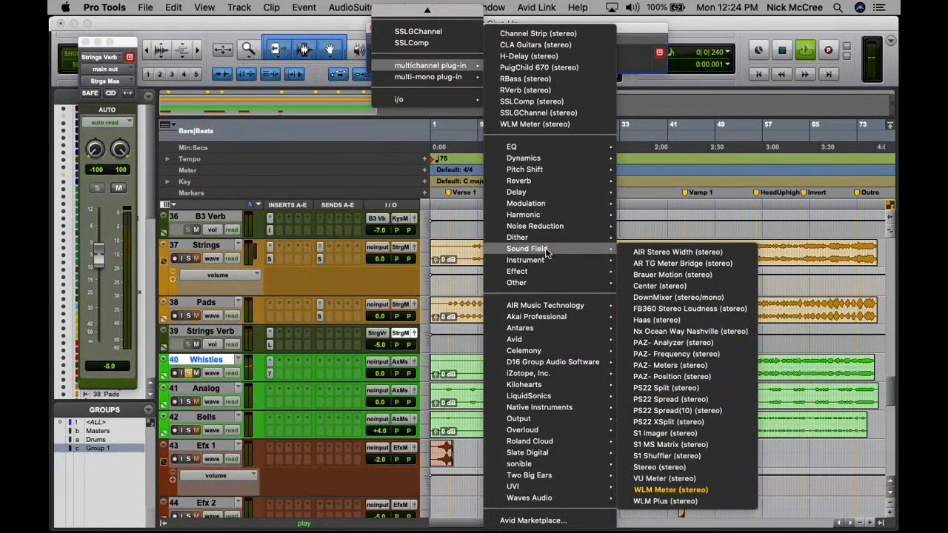
{"action": "left_click", "coordinate": [659, 274]}
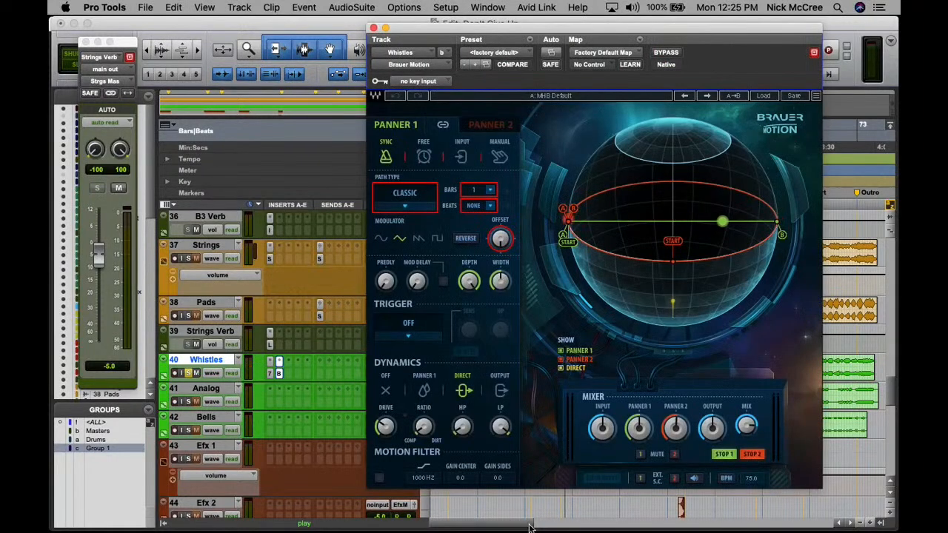
- Play from bar 17 with the plug-in window closed and Whistles unsoloed, and set the Whistles output level to +2 dB
{"action": "left_click", "coordinate": [528, 503]}
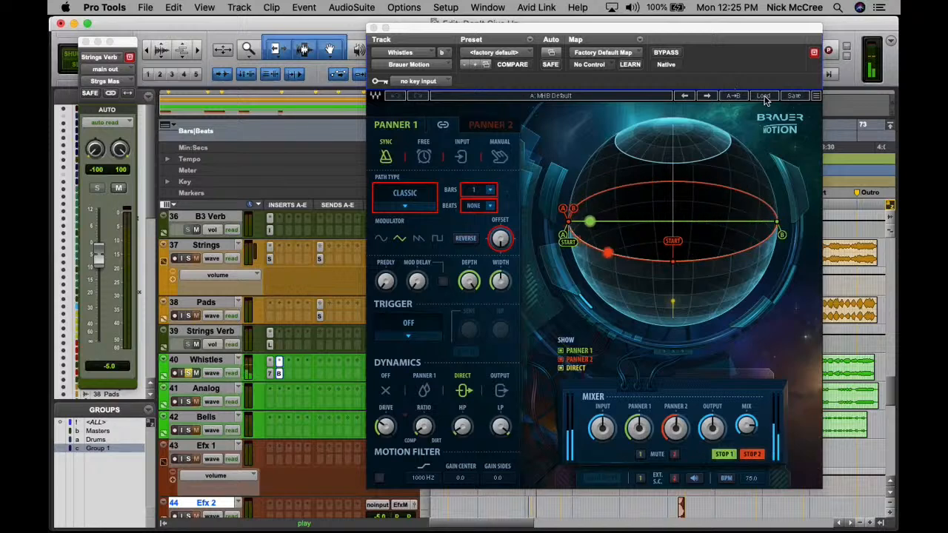
{"action": "left_click", "coordinate": [373, 27]}
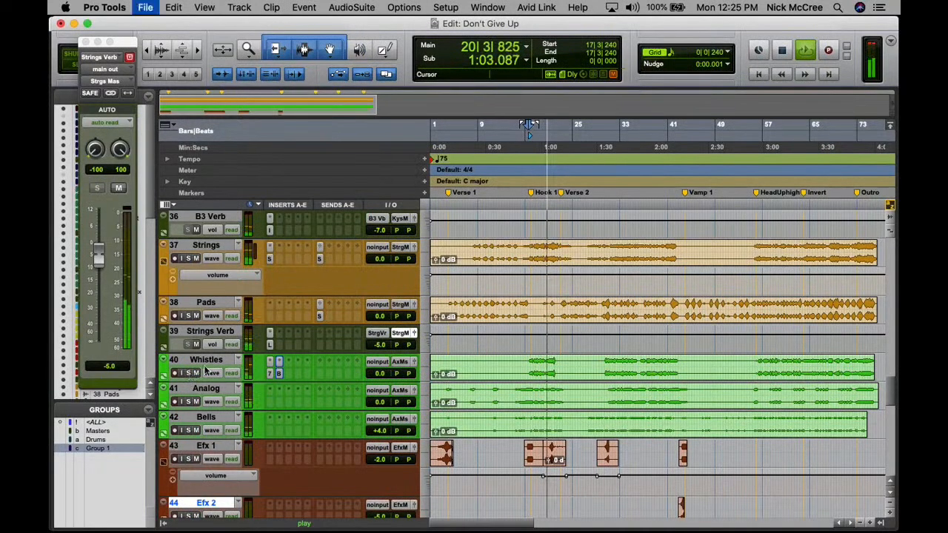
{"action": "left_click", "coordinate": [413, 364]}
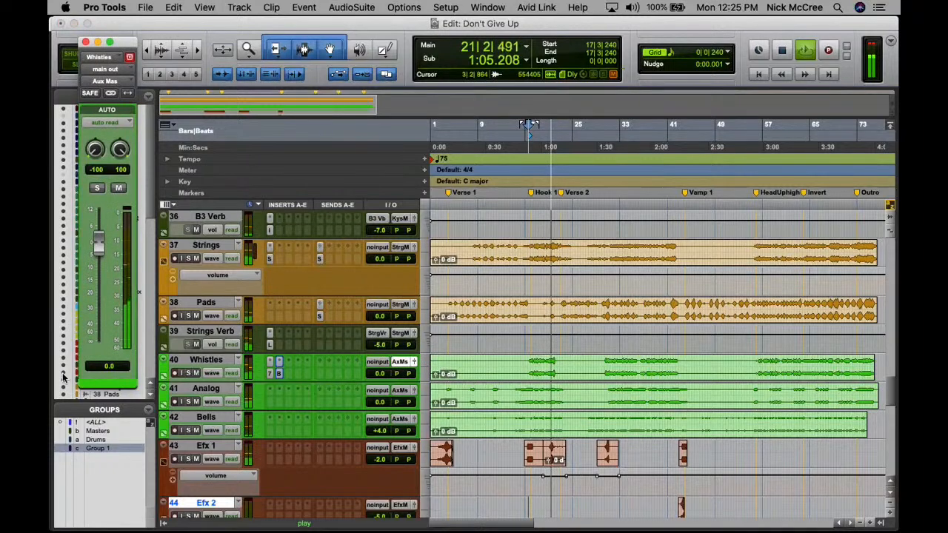
{"action": "type", "text": "2"}
{"action": "key", "text": "Return"}
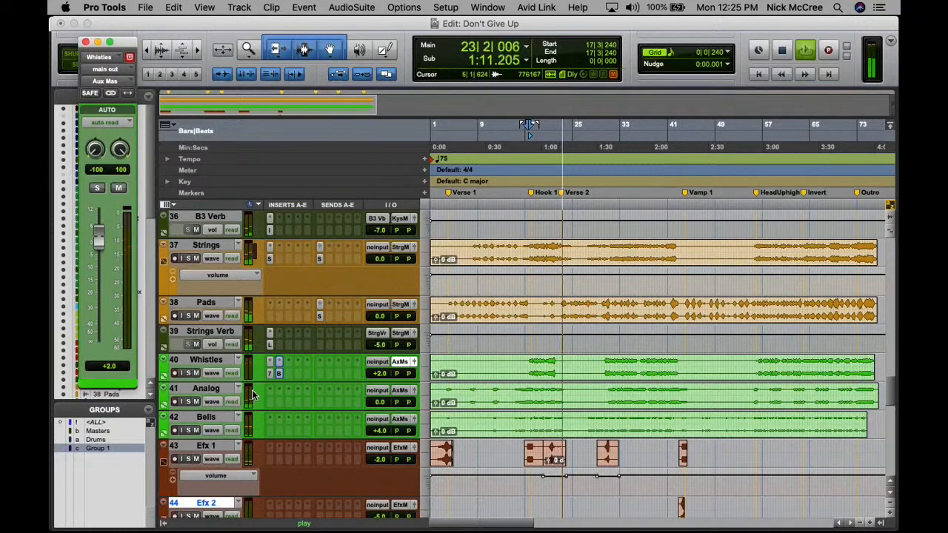
- Raise the Cln Gtr 2 volume automation to +10 dB across the existing Verse 2 segment, bars 22 to 30
{"action": "scroll", "coordinate": [338, 420], "scroll_direction": "right", "scroll_amount": 3}
{"action": "scroll", "coordinate": [336, 415], "scroll_direction": "left", "scroll_amount": 2}
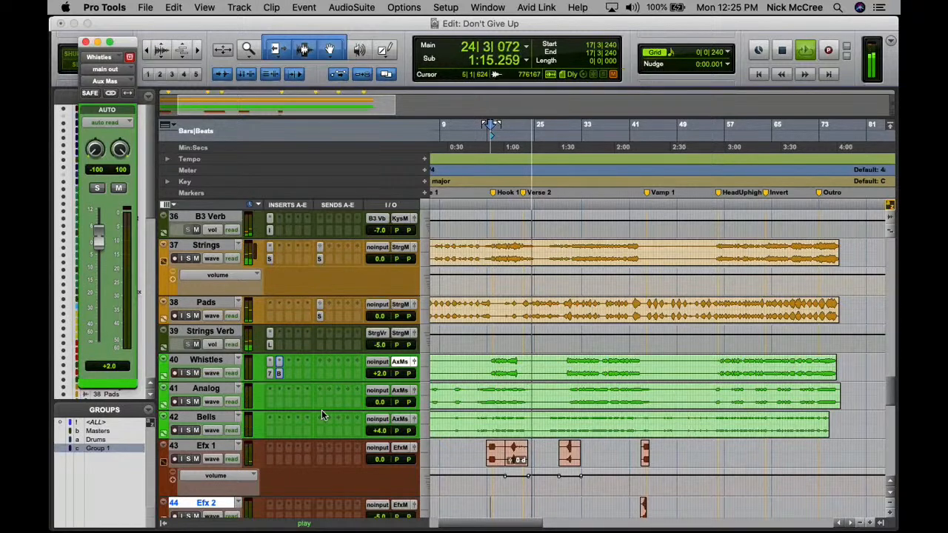
{"action": "scroll", "coordinate": [322, 415], "scroll_direction": "down", "scroll_amount": 2}
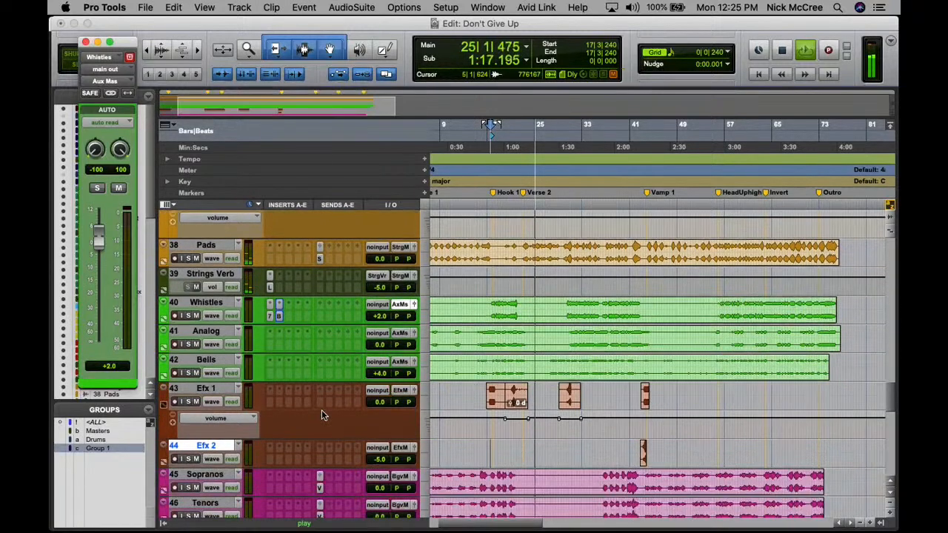
{"action": "scroll", "coordinate": [321, 415], "scroll_direction": "down", "scroll_amount": 1}
{"action": "scroll", "coordinate": [275, 394], "scroll_direction": "up", "scroll_amount": 12}
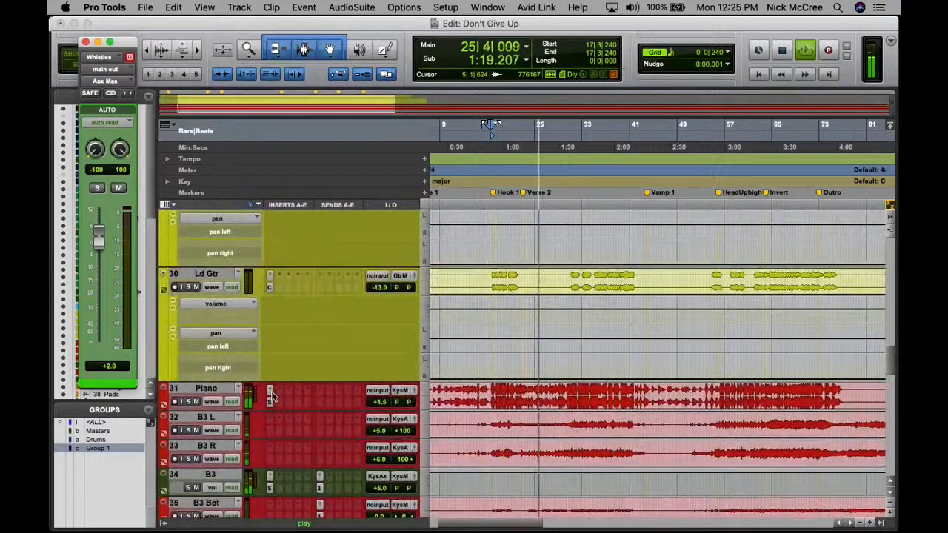
{"action": "scroll", "coordinate": [271, 392], "scroll_direction": "up", "scroll_amount": 5}
{"action": "key", "text": "t"}
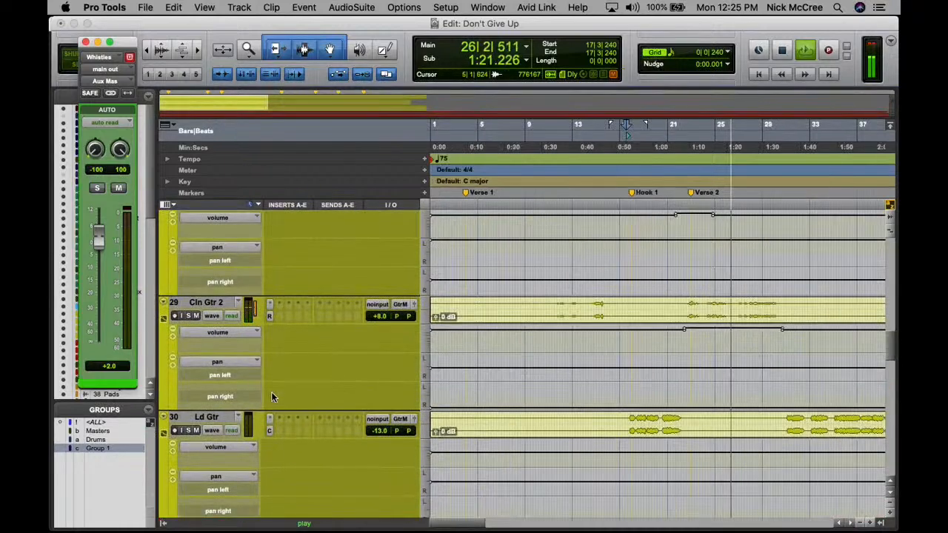
{"action": "scroll", "coordinate": [270, 396], "scroll_direction": "up", "scroll_amount": 3}
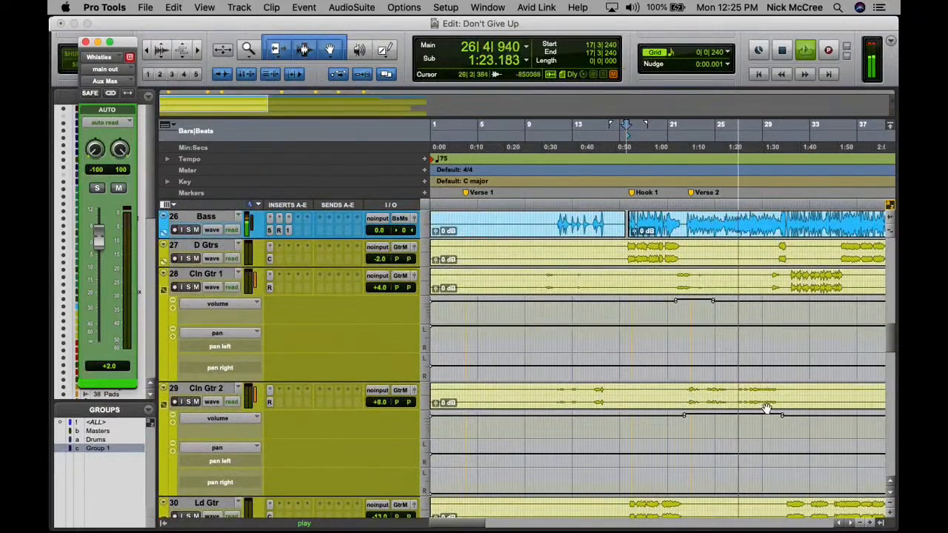
{"action": "left_click", "coordinate": [729, 415]}
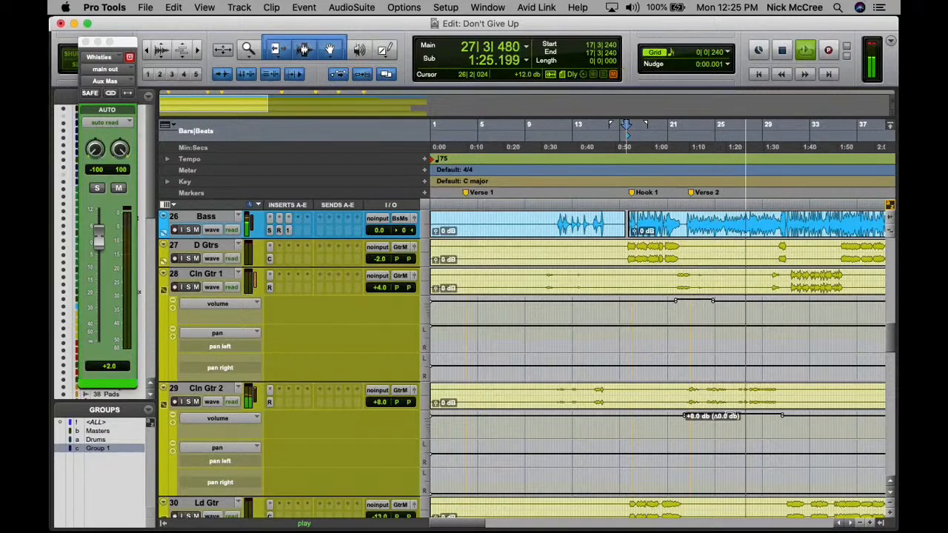
{"action": "left_click_drag", "start_coordinate": [729, 416], "coordinate": [729, 414]}
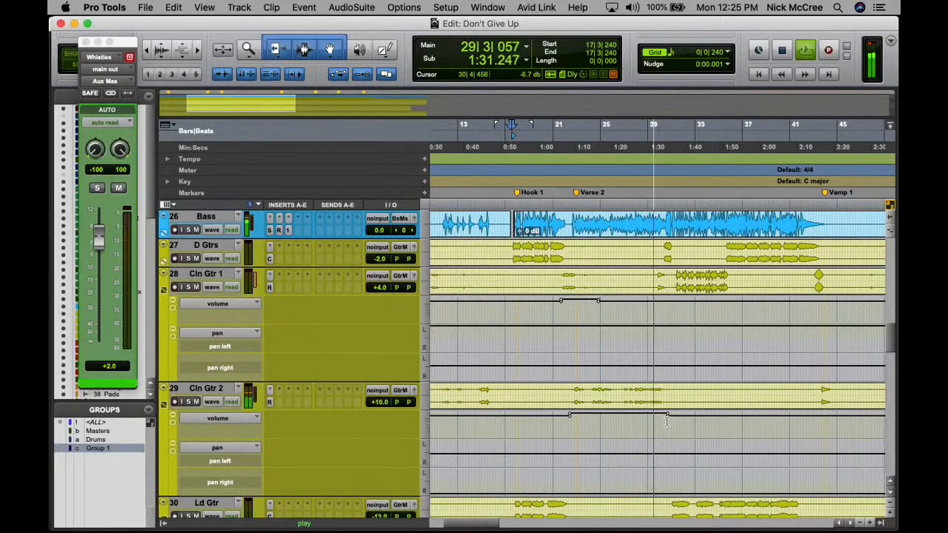
- Raise the Cln Gtr 1 volume automation across bars 29 to 30 and play back from bar 29
{"action": "left_click_drag", "start_coordinate": [652, 303], "coordinate": [664, 301]}
{"action": "key", "text": "n"}
{"action": "left_click", "coordinate": [652, 308]}
{"action": "key", "text": "space"}
{"action": "key", "text": "space"}
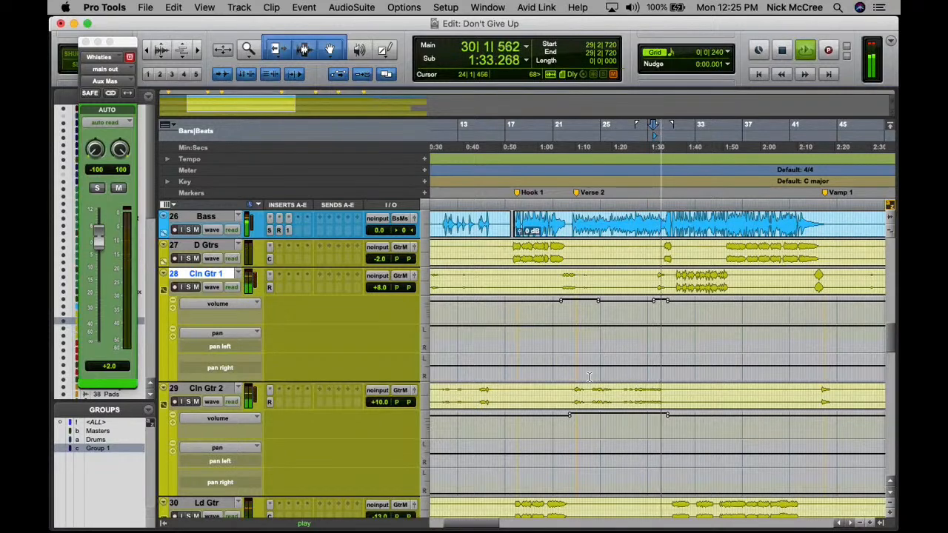
{"action": "key", "text": "super+bracketright"}
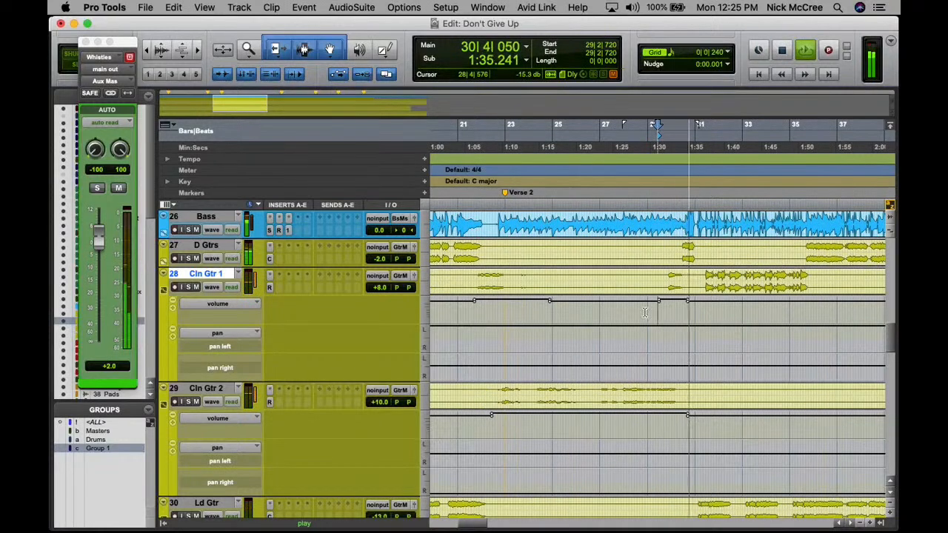
- Return to the Whistles track, replay from bar 29 and solo it
{"action": "scroll", "coordinate": [641, 340], "scroll_direction": "down", "scroll_amount": 5}
{"action": "scroll", "coordinate": [639, 355], "scroll_direction": "down", "scroll_amount": 8}
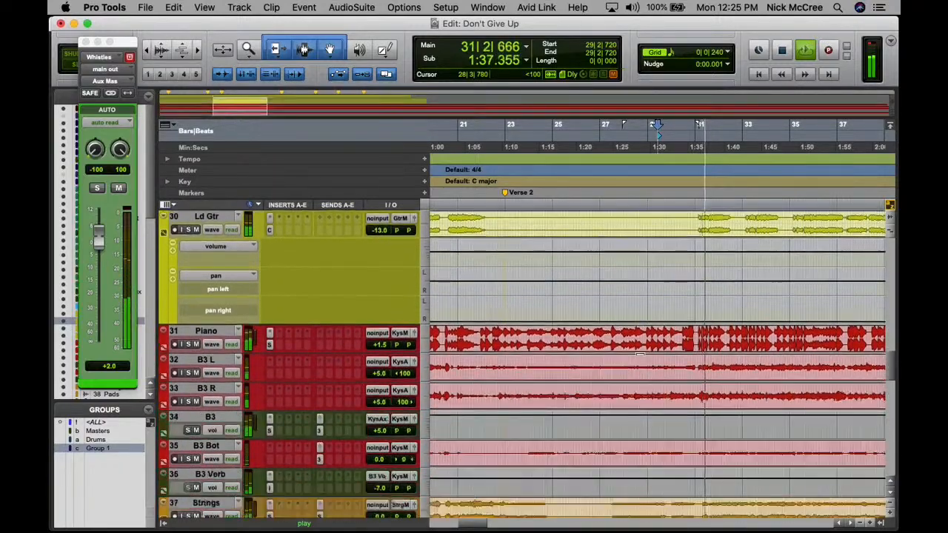
{"action": "scroll", "coordinate": [640, 355], "scroll_direction": "up", "scroll_amount": 1}
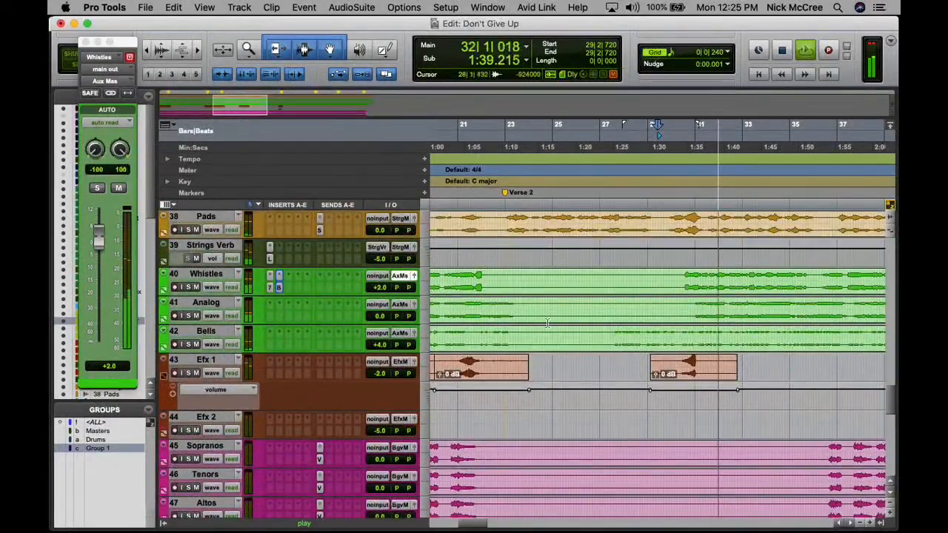
{"action": "key", "text": "space"}
{"action": "left_click", "coordinate": [663, 282]}
{"action": "key", "text": "space"}
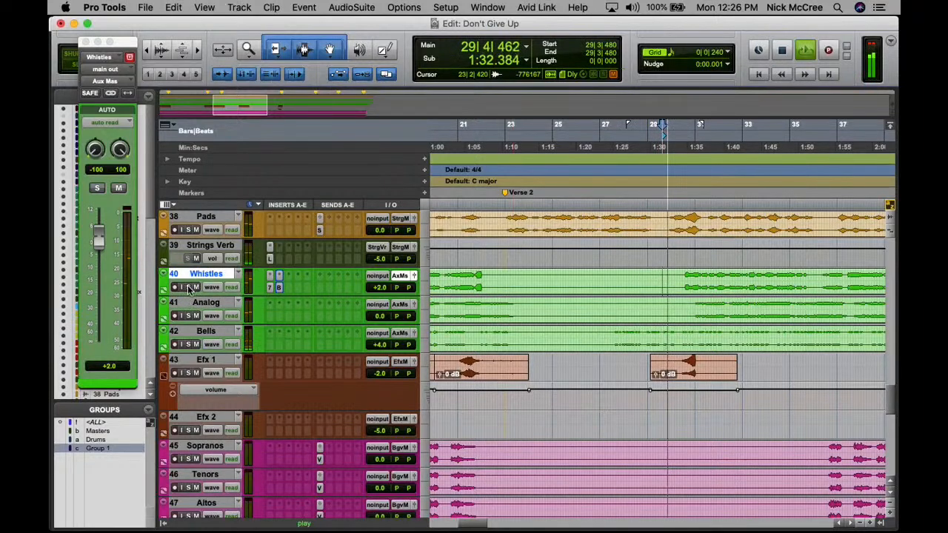
{"action": "left_click", "coordinate": [188, 287]}
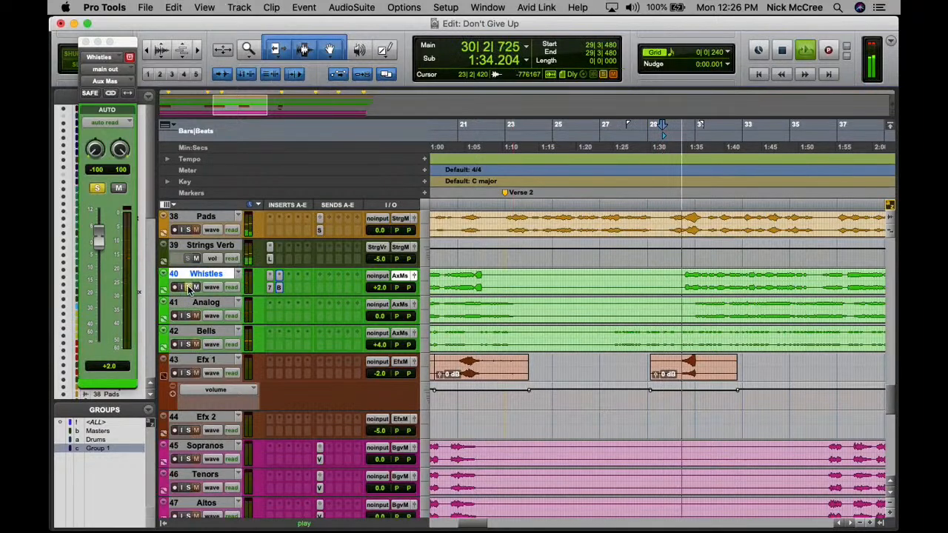
- Show the Whistles volume lane, raise its automation slightly over the entrance from bar 30 beat 3 to bar 31 beat 2, and cue playback at bar 30
{"action": "left_click", "coordinate": [164, 290]}
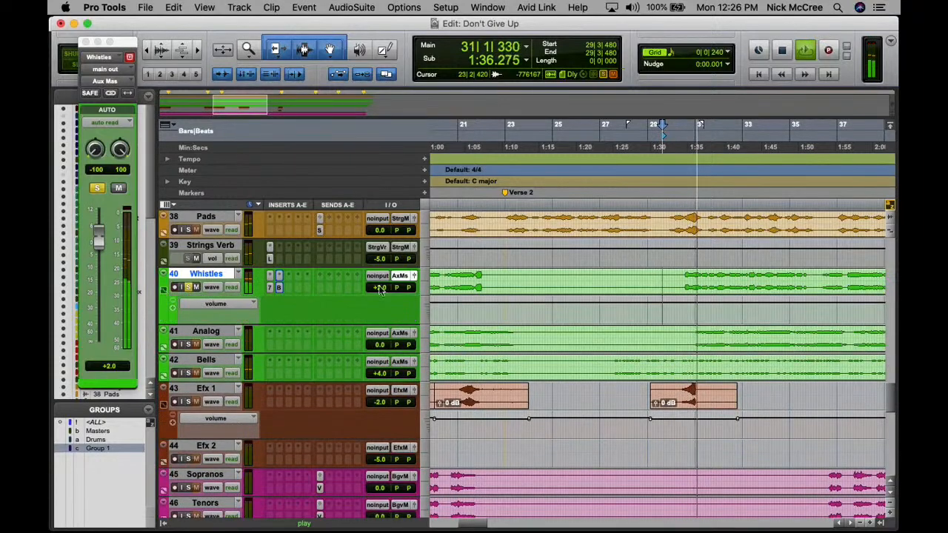
{"action": "key", "text": "t"}
{"action": "key", "text": "t"}
{"action": "scroll", "coordinate": [644, 304], "scroll_direction": "up", "scroll_amount": 1}
{"action": "scroll", "coordinate": [637, 314], "scroll_direction": "right", "scroll_amount": 5}
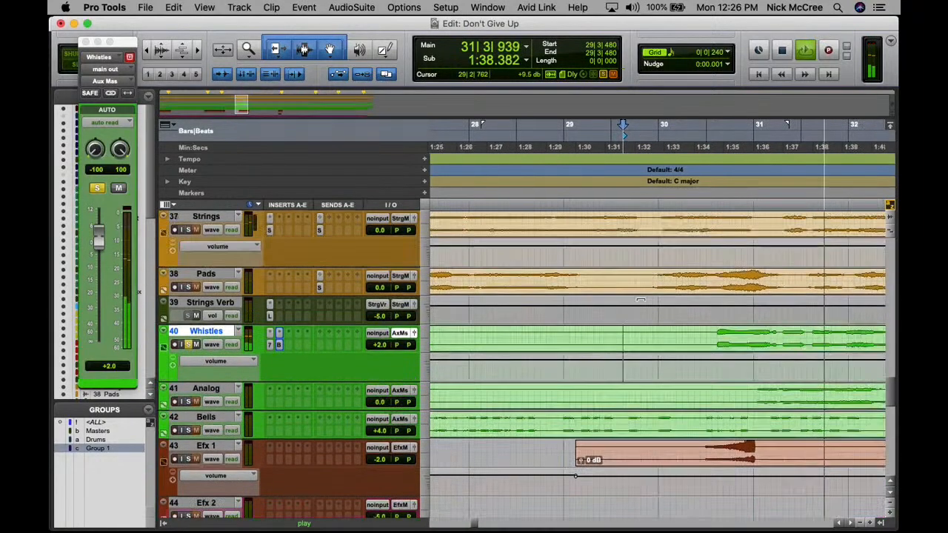
{"action": "key", "text": "space"}
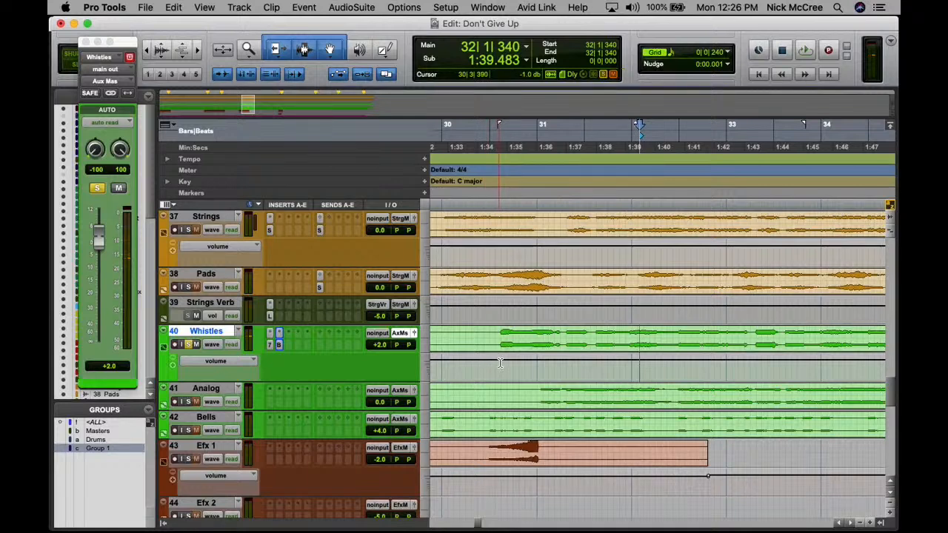
{"action": "left_click_drag", "start_coordinate": [494, 367], "coordinate": [567, 362]}
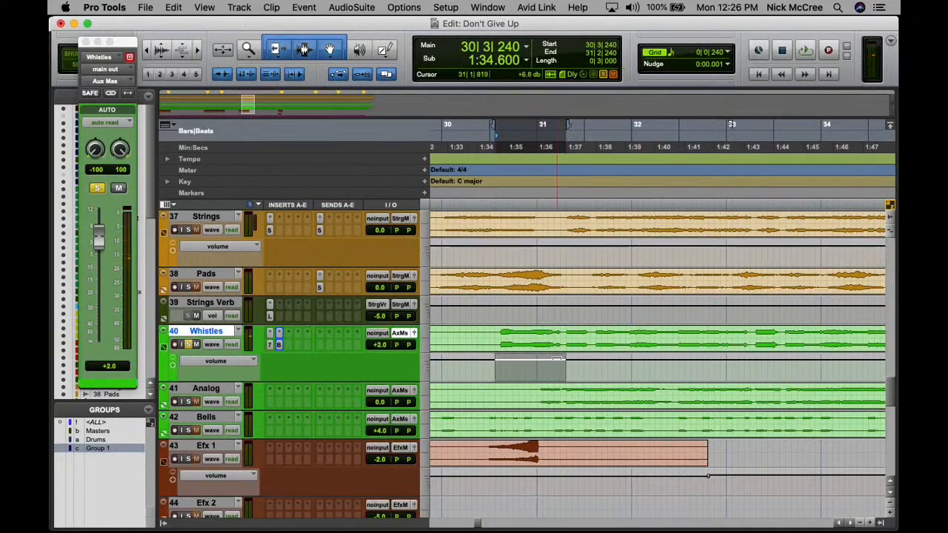
{"action": "left_click", "coordinate": [453, 365]}
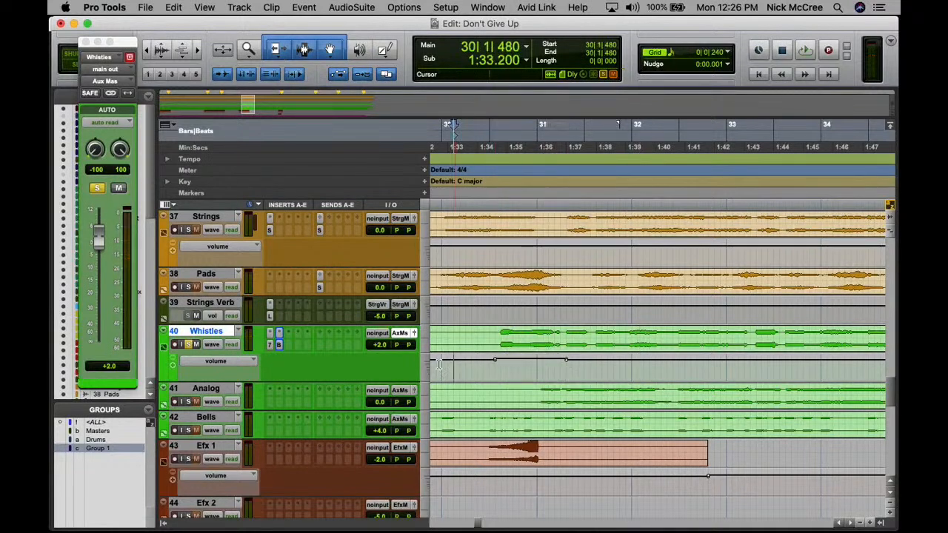
- Audition the soloed Whistles entrance from bar 30, unsolo the track and replay the passage in the full mix from bar 29 beat 2
{"action": "key", "text": "space"}
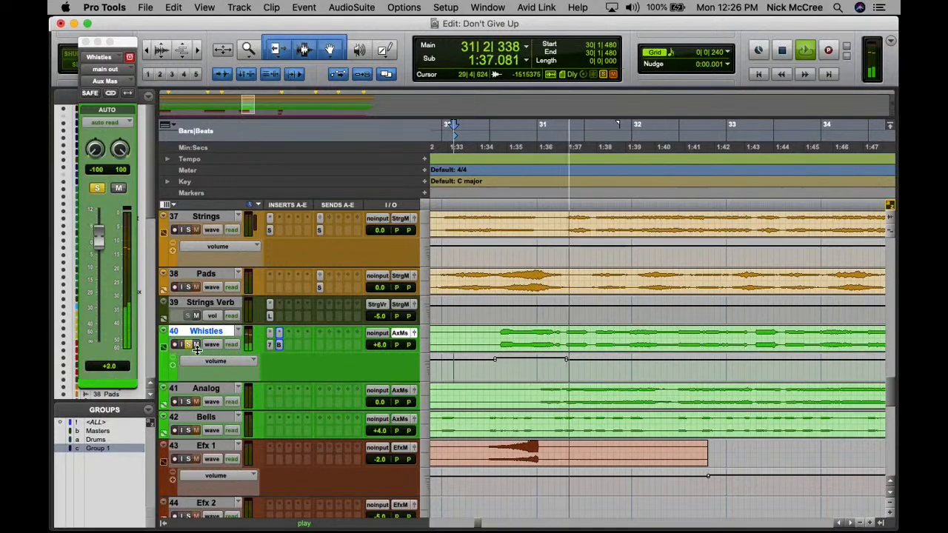
{"action": "key", "text": "space"}
{"action": "left_click", "coordinate": [475, 339]}
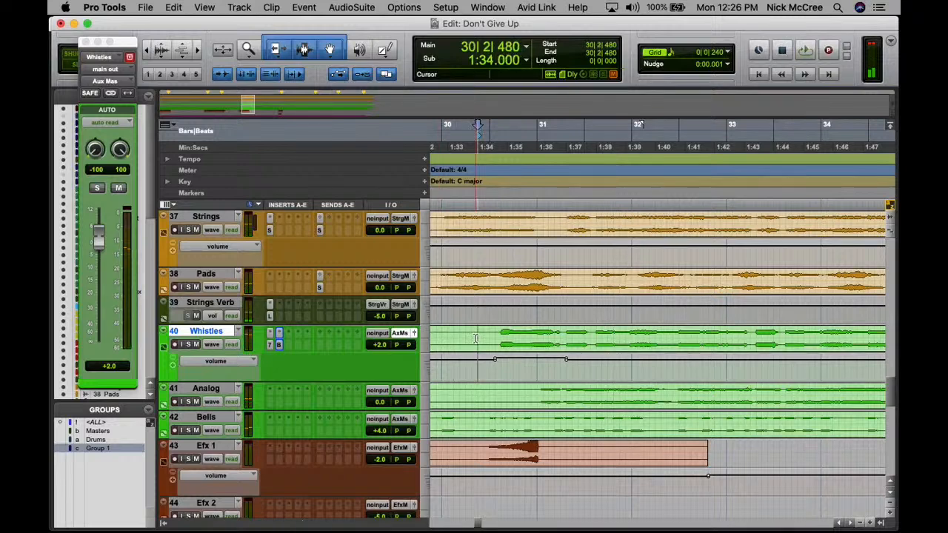
{"action": "key", "text": "r"}
{"action": "key", "text": "r"}
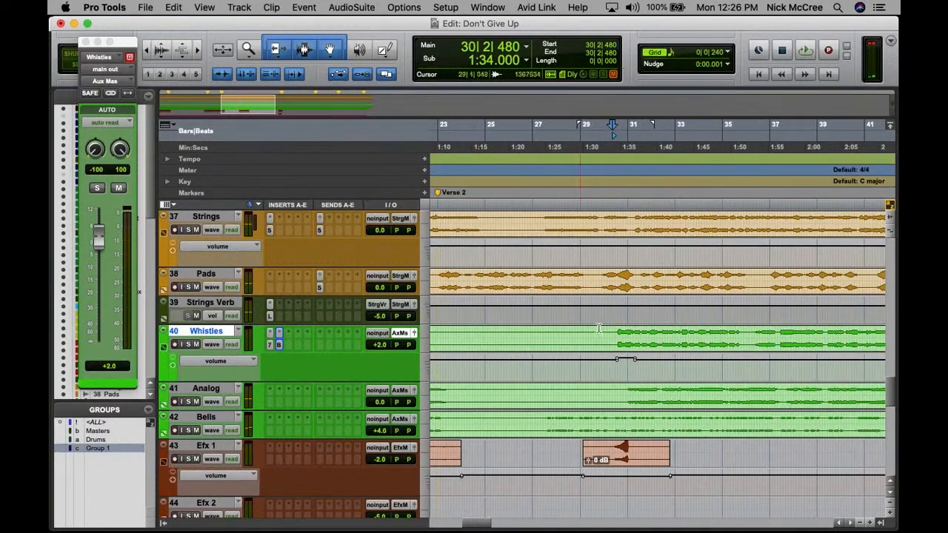
{"action": "key", "text": "space"}
{"action": "key", "text": "r"}
{"action": "key", "text": "r"}
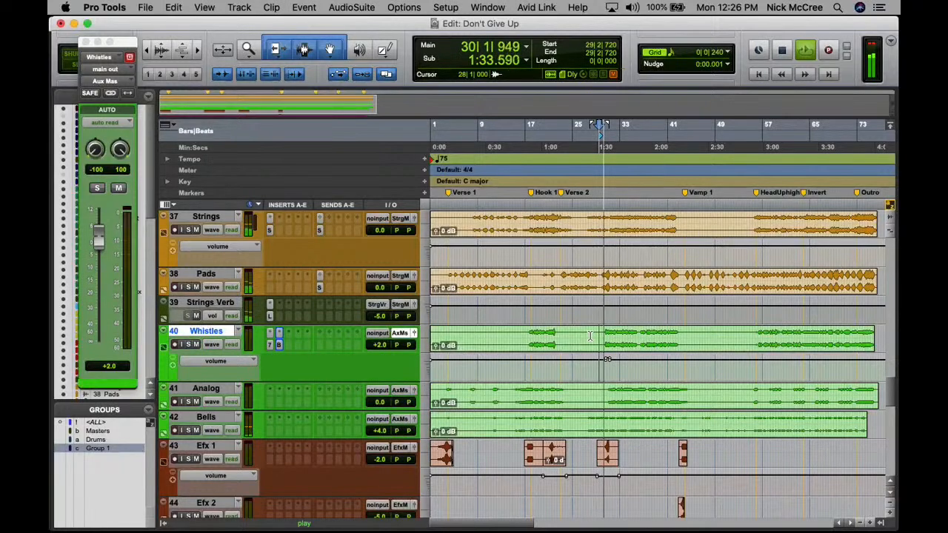
{"action": "key", "text": "r"}
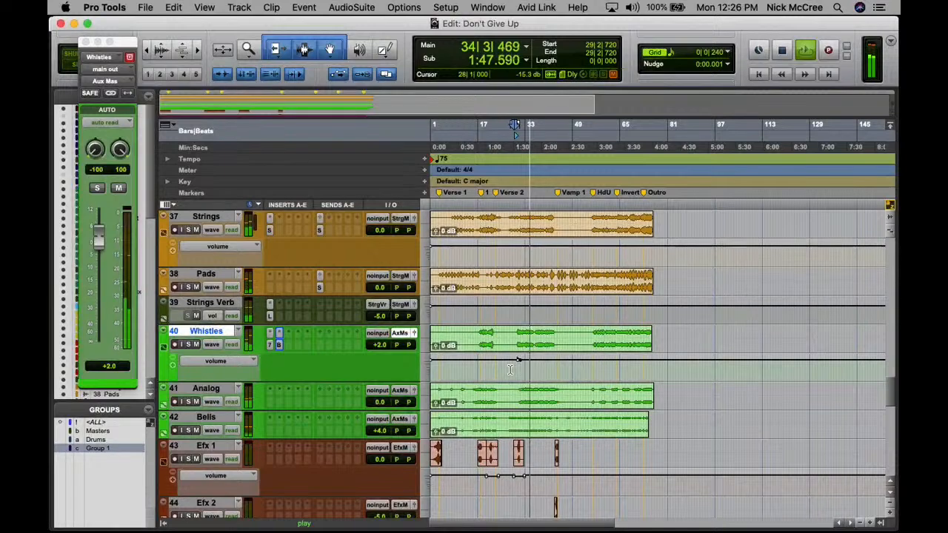
- Show the Shakers volume lane, play the mix from bar 36 beat 2 and solo the track to check its level
{"action": "scroll", "coordinate": [479, 363], "scroll_direction": "down", "scroll_amount": 1}
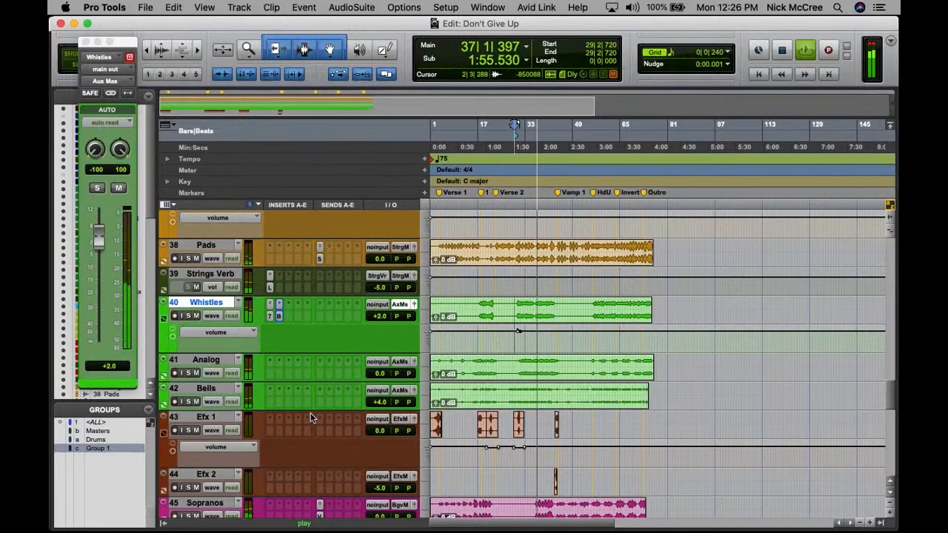
{"action": "key", "text": "super+bracketright"}
{"action": "scroll", "coordinate": [564, 416], "scroll_direction": "up", "scroll_amount": 8}
{"action": "scroll", "coordinate": [564, 416], "scroll_direction": "up", "scroll_amount": 15}
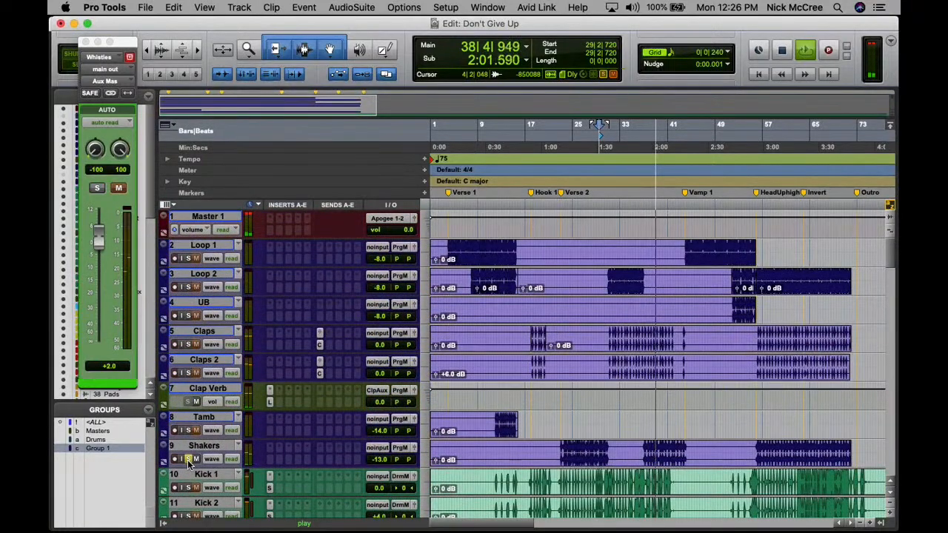
{"action": "left_click", "coordinate": [162, 461]}
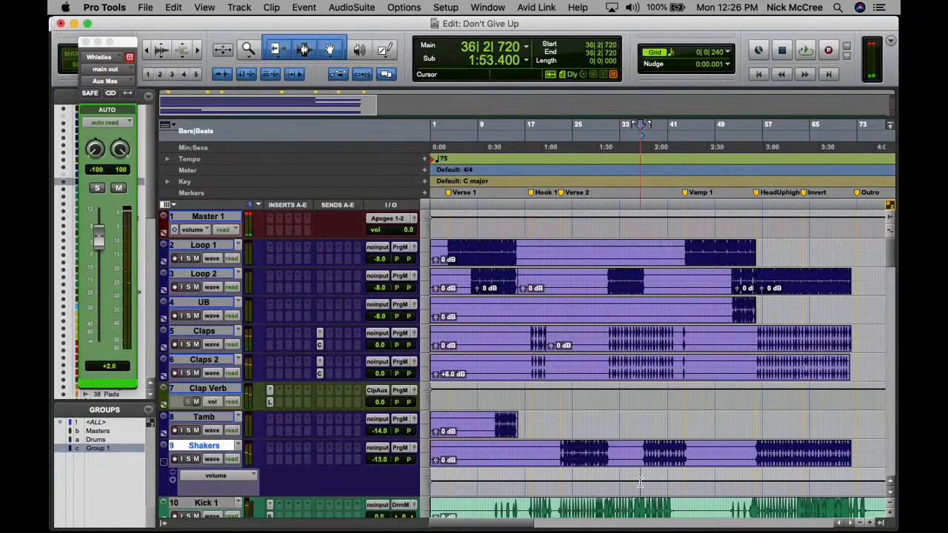
{"action": "key", "text": "space"}
{"action": "key", "text": "t"}
{"action": "key", "text": "t"}
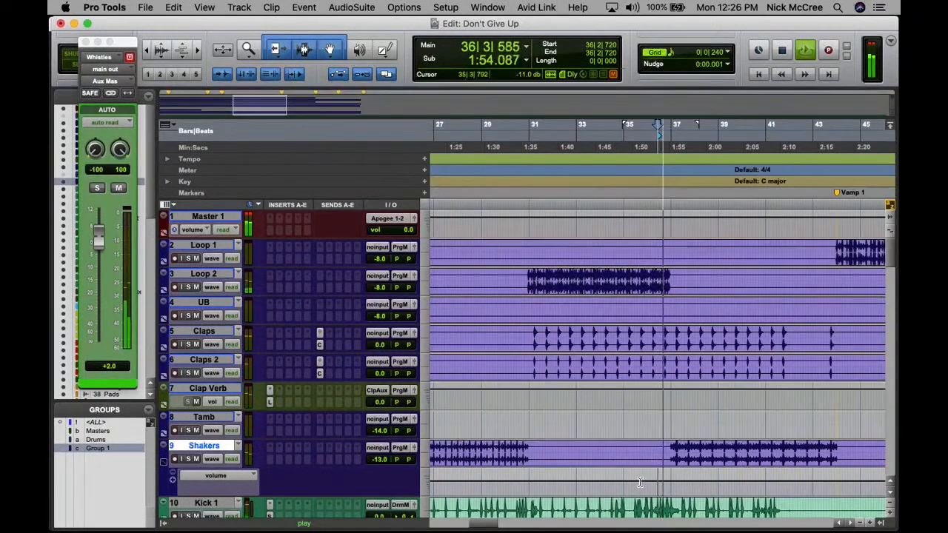
{"action": "left_click", "coordinate": [187, 458]}
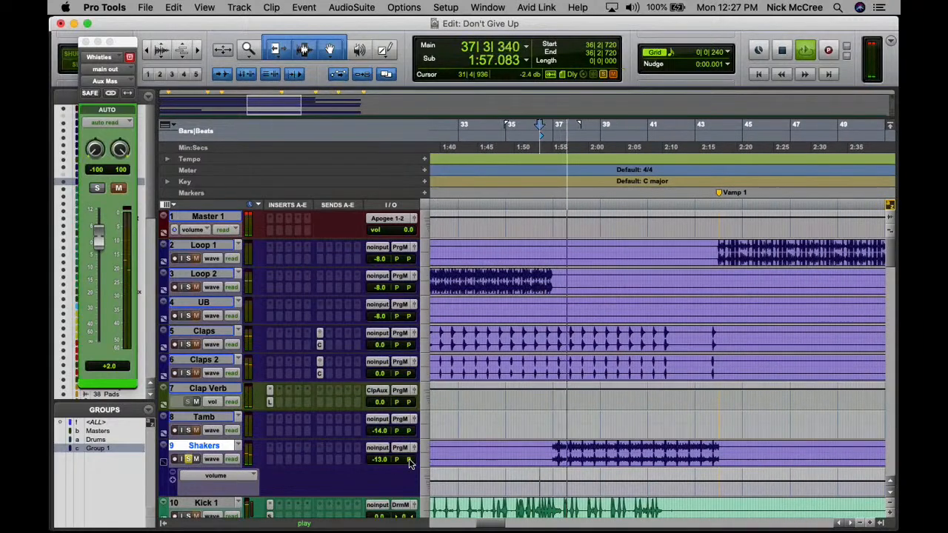
- Raise the Shakers volume automation to -7 dB from bar 37 to bar 44 beat 2 and replay from bar 39 beat 4
{"action": "left_click_drag", "start_coordinate": [553, 478], "coordinate": [702, 474]}
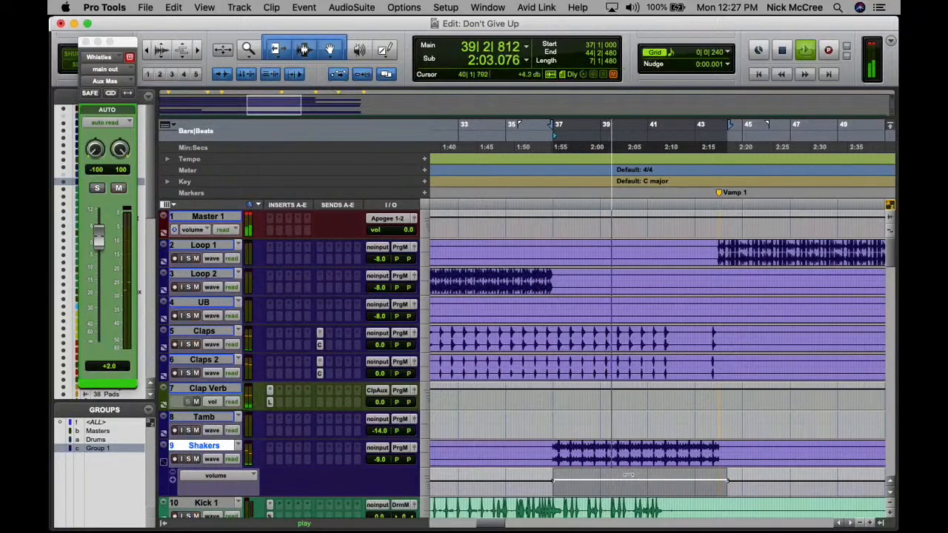
{"action": "left_click", "coordinate": [628, 480]}
{"action": "left_click_drag", "start_coordinate": [629, 473], "coordinate": [629, 469]}
{"action": "left_click", "coordinate": [619, 480]}
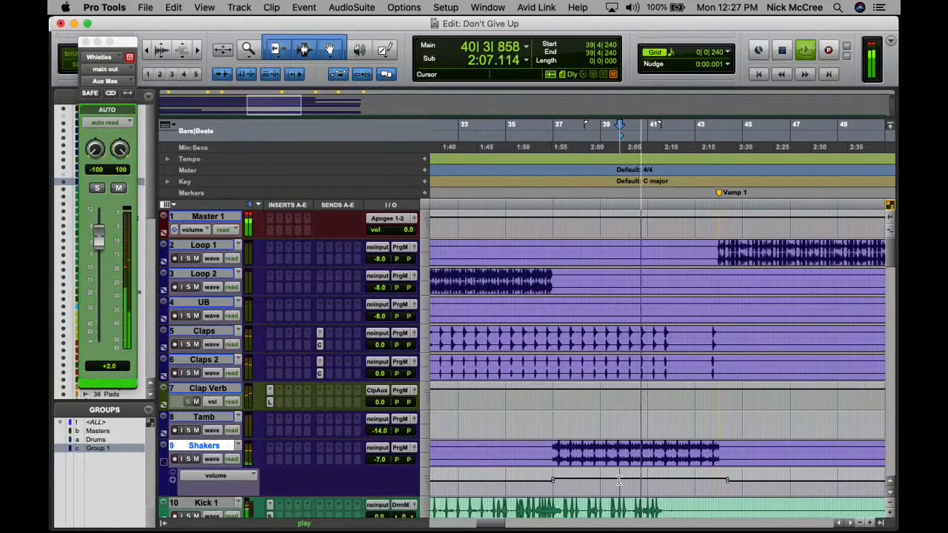
- Replay the Shakers passage around bars 41 to 43, where the kick drops out ahead of Vamp 1
{"action": "key", "text": "r"}
{"action": "key", "text": "r"}
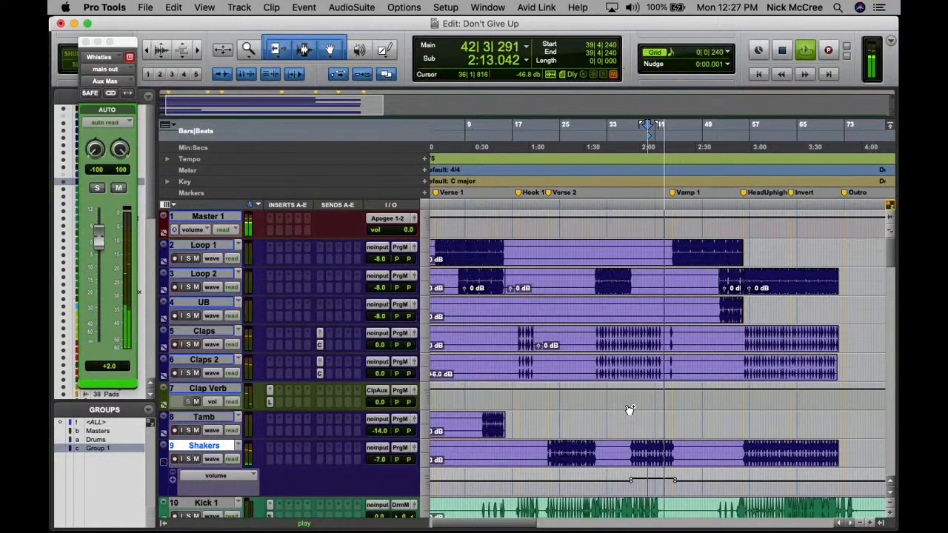
{"action": "key", "text": "t"}
{"action": "key", "text": "t"}
{"action": "key", "text": "t"}
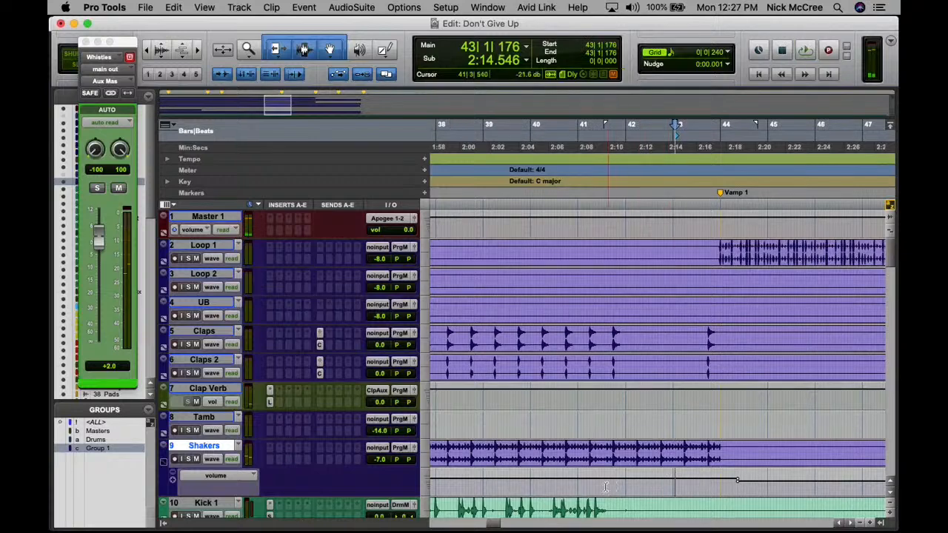
{"action": "left_click", "coordinate": [602, 485]}
{"action": "key", "text": "space"}
{"action": "key", "text": "space"}
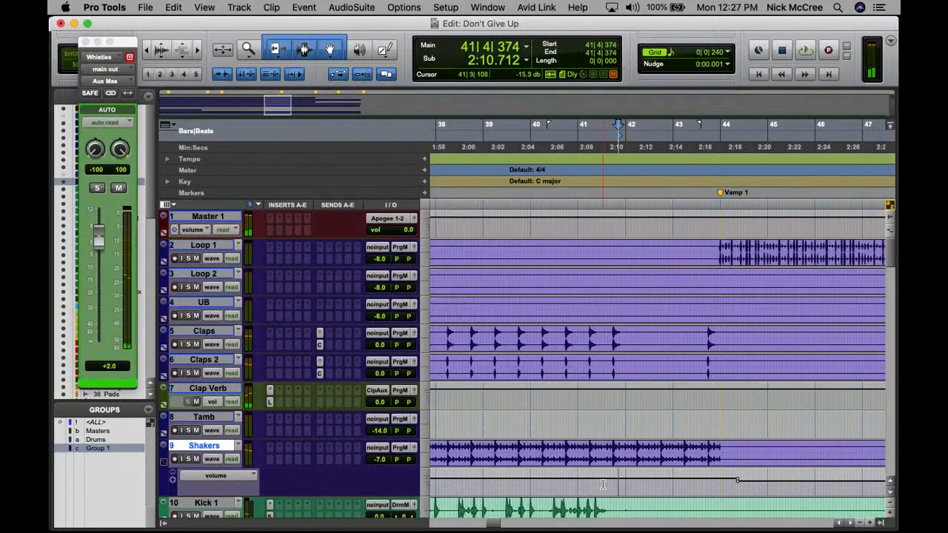
{"action": "key", "text": "space"}
{"action": "key", "text": "t"}
{"action": "key", "text": "space"}
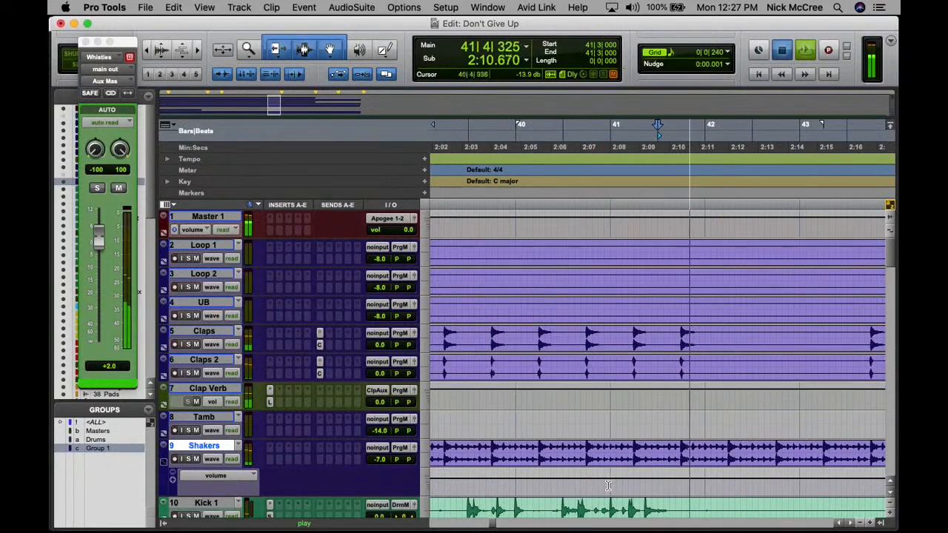
- Replay from bar 41 and lower the Shakers volume automation to -13 dB from bar 41 beat 3 to bar 44 beat 2
{"action": "left_click", "coordinate": [612, 485]}
{"action": "key", "text": "space"}
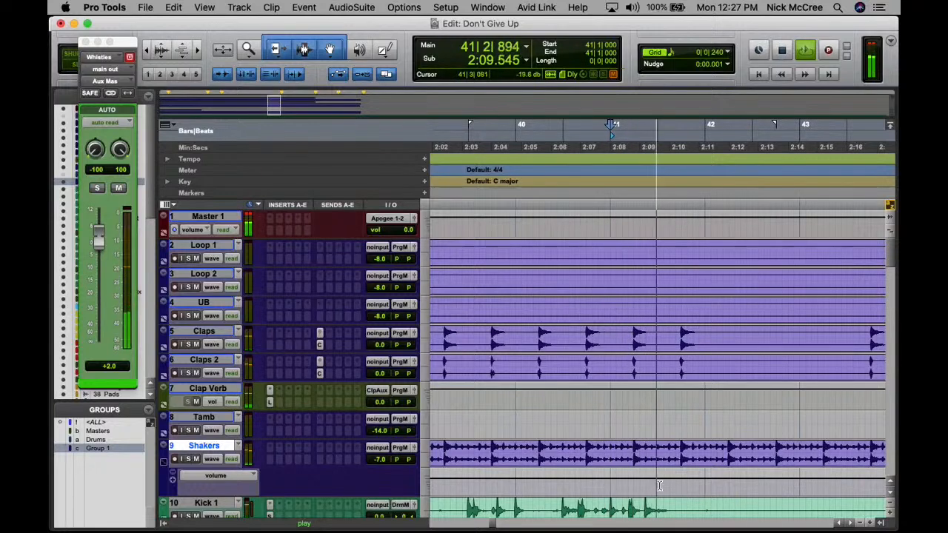
{"action": "left_click_drag", "start_coordinate": [658, 485], "coordinate": [572, 472]}
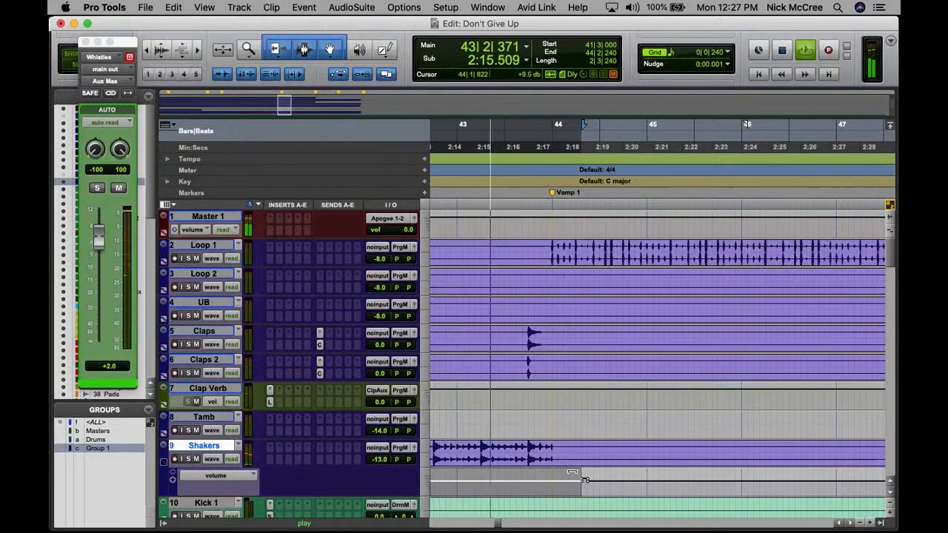
- Audition the clean guitar parts leading into Vamp 1 from bar 42 beat 4
{"action": "key", "text": "r"}
{"action": "key", "text": "r"}
{"action": "key", "text": "r"}
{"action": "key", "text": "r"}
{"action": "scroll", "coordinate": [572, 471], "scroll_direction": "down", "scroll_amount": 20}
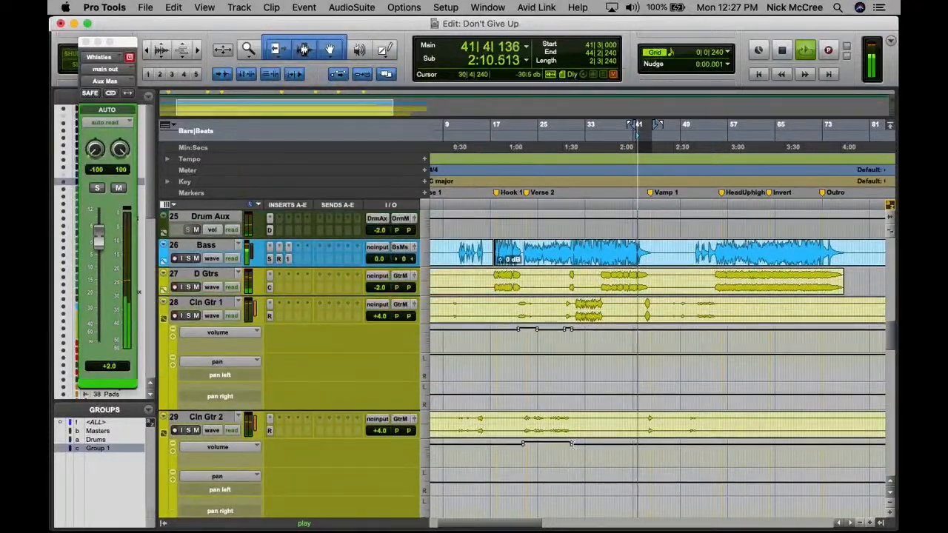
{"action": "scroll", "coordinate": [600, 399], "scroll_direction": "down", "scroll_amount": 2}
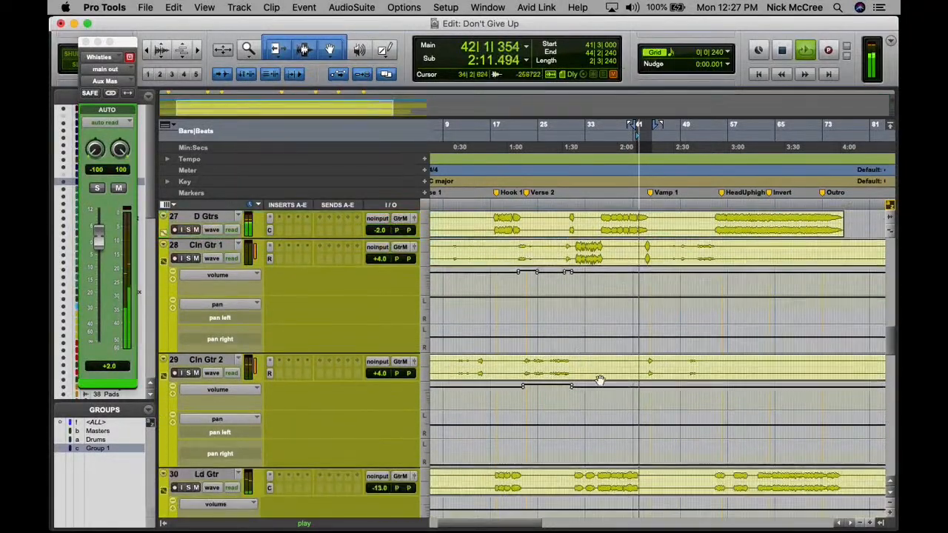
{"action": "left_click", "coordinate": [642, 363]}
{"action": "key", "text": "t"}
{"action": "key", "text": "t"}
{"action": "key", "text": "t"}
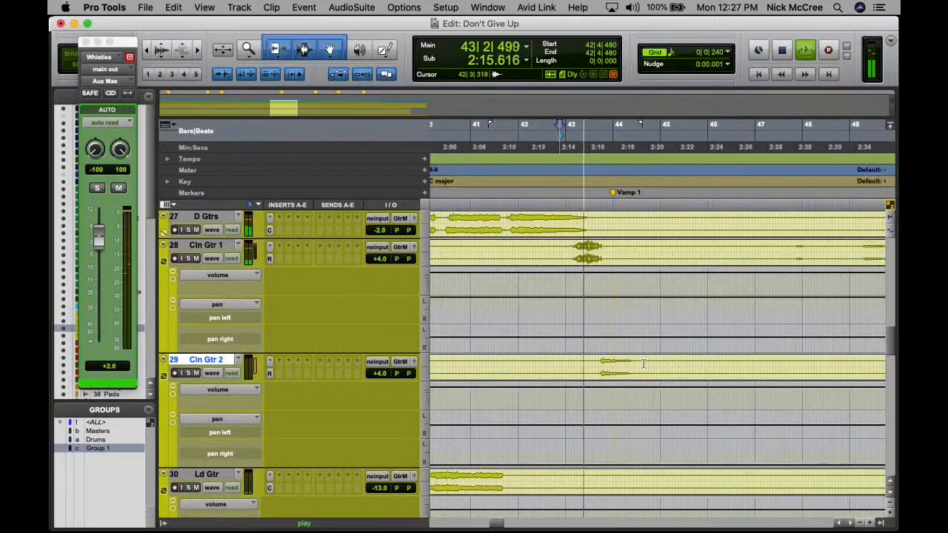
{"action": "key", "text": "space"}
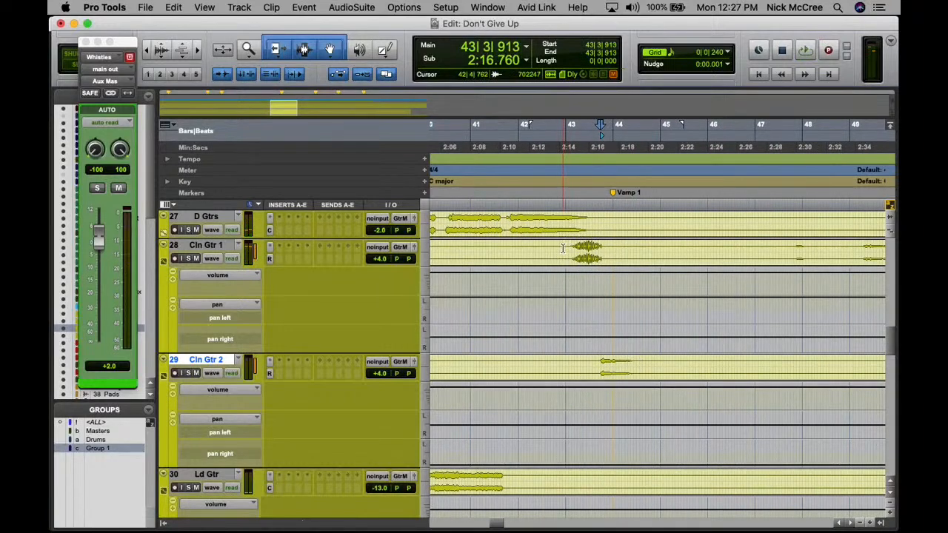
- Separate the Cln Gtr 1 phrase from bar 42 beat 4 to bar 44 beat 2 and move it to the Ld Gtr track
{"action": "left_click_drag", "start_coordinate": [562, 249], "coordinate": [629, 251]}
{"action": "key", "text": "super+e"}
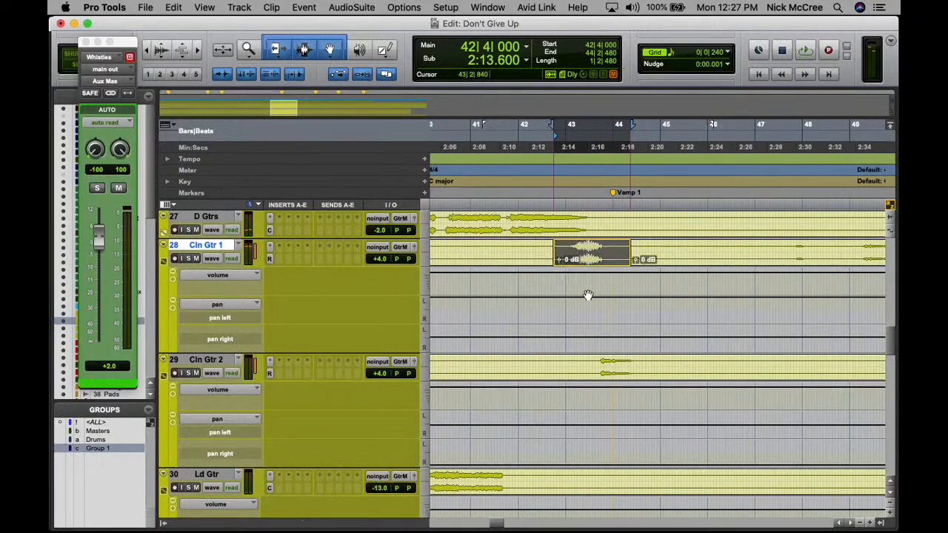
{"action": "left_click_drag", "start_coordinate": [587, 294], "coordinate": [590, 417]}
{"action": "left_click", "coordinate": [592, 475]}
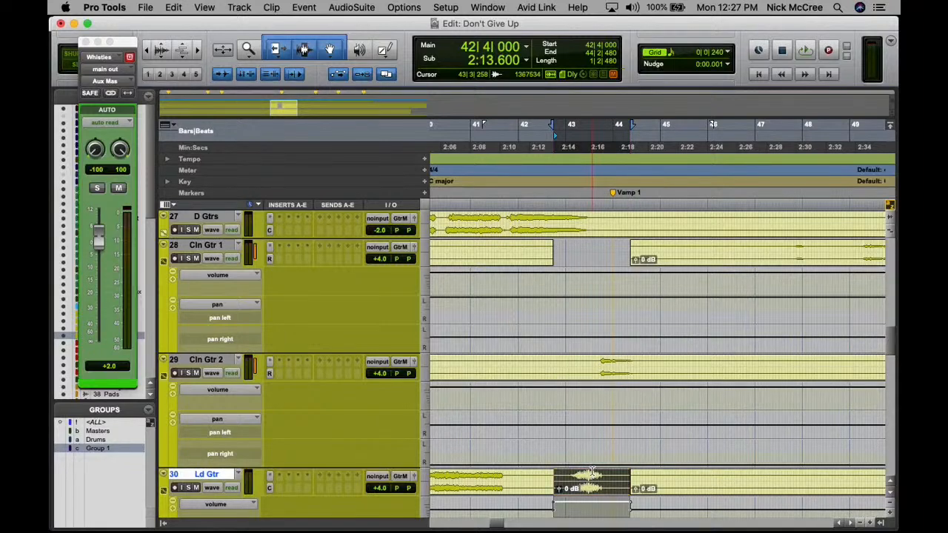
- Shape the Ld Gtr left and right pan automation into left-to-right sweeps across the moved clip and play from bar 42 beat 2
{"action": "scroll", "coordinate": [590, 470], "scroll_direction": "down", "scroll_amount": 3}
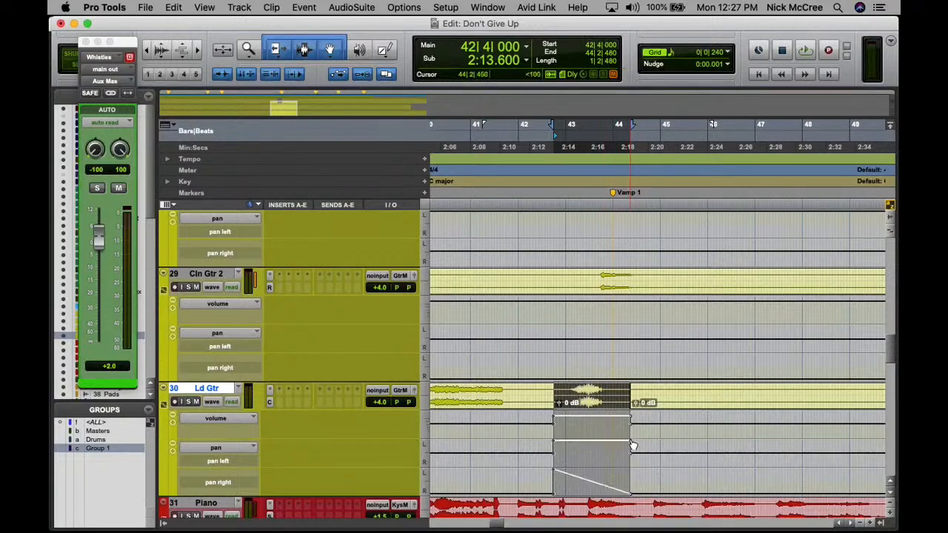
{"action": "left_click", "coordinate": [539, 455]}
{"action": "key", "text": "space"}
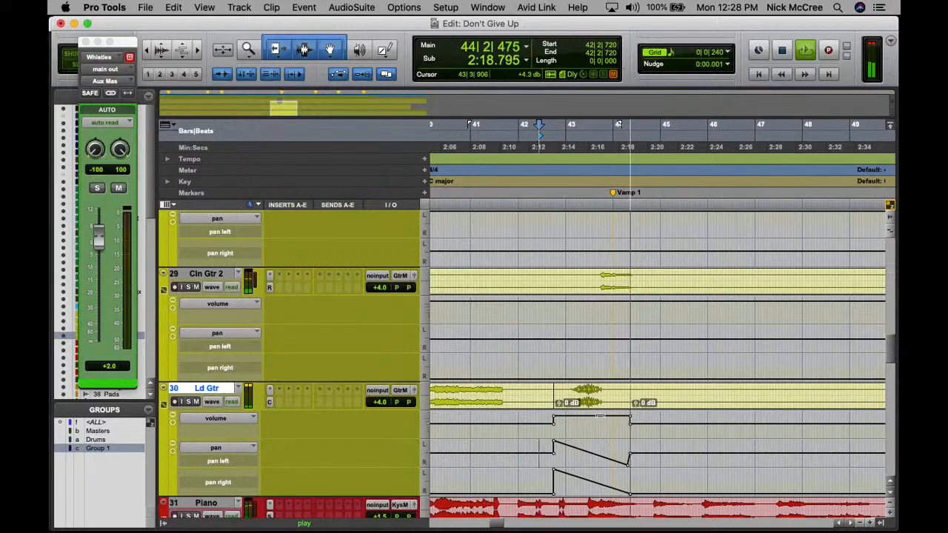
- Lower the Ld Gtr volume automation across the moved clip before Vamp 1 while replaying from bar 42 beat 3
{"action": "left_click_drag", "start_coordinate": [600, 416], "coordinate": [600, 423]}
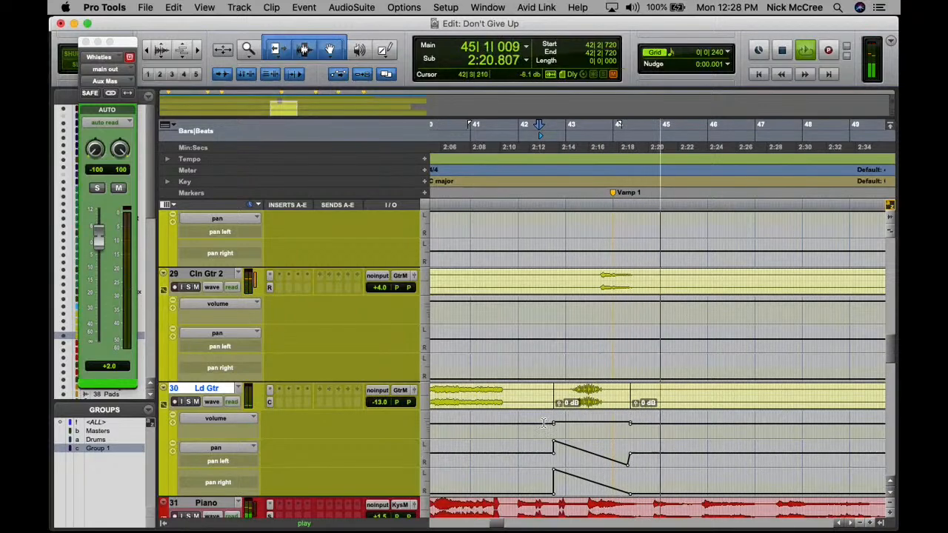
{"action": "left_click", "coordinate": [543, 423]}
{"action": "key", "text": "space"}
{"action": "key", "text": "space"}
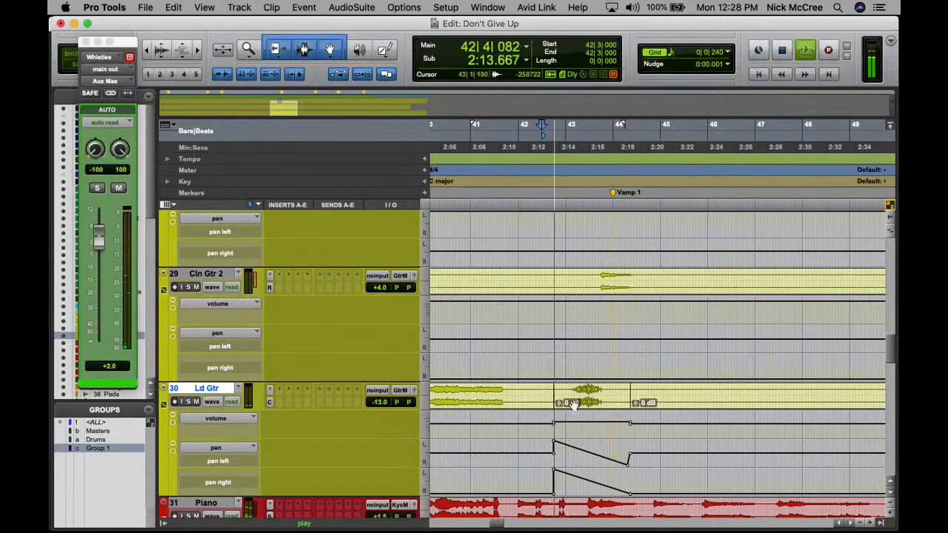
{"action": "left_click_drag", "start_coordinate": [608, 415], "coordinate": [609, 416]}
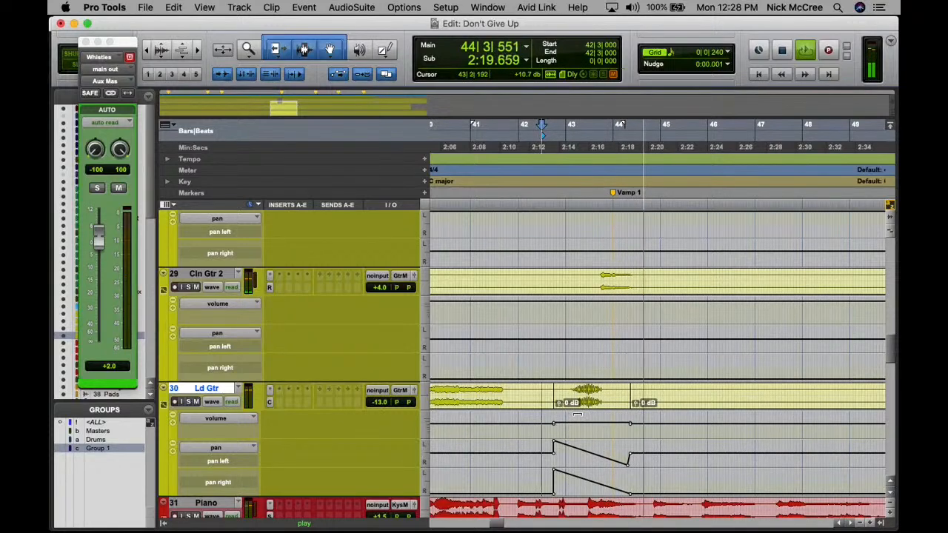
- Save the session
{"action": "key", "text": "r"}
{"action": "key", "text": "r"}
{"action": "key", "text": "r"}
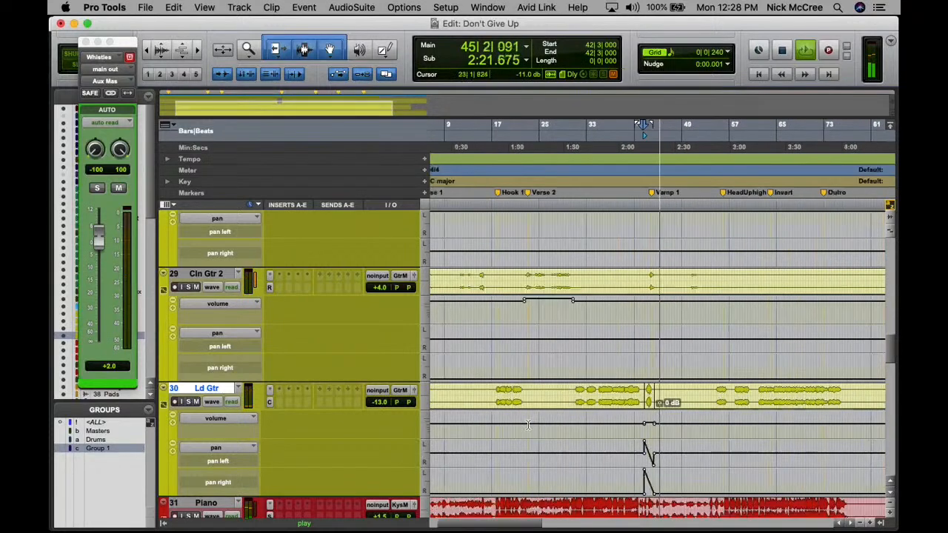
{"action": "key", "text": "super+s"}
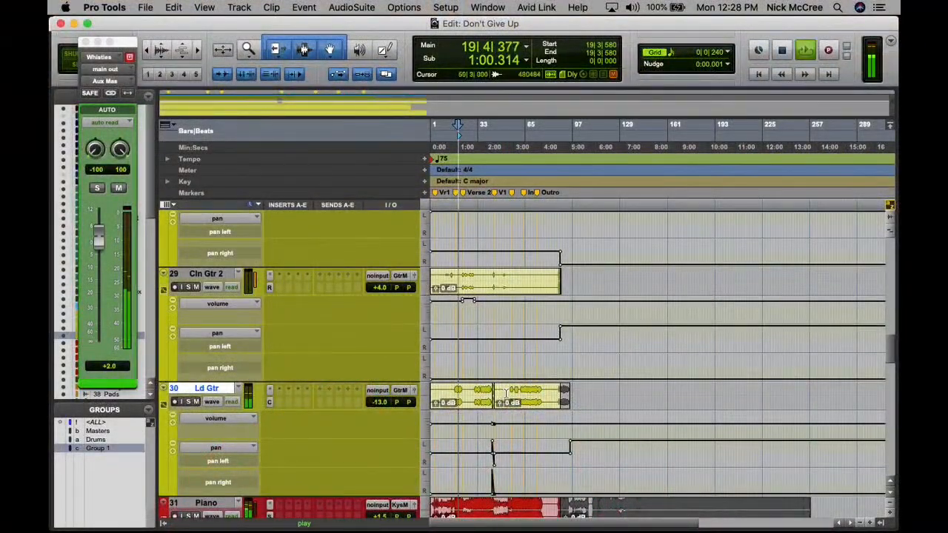
- Separate the tail of the second Efx 1 clip in Hook 1 at bar 22 beat 2 (22|2|720) and fade out the audio before it
{"action": "scroll", "coordinate": [310, 398], "scroll_direction": "down", "scroll_amount": 3}
{"action": "key", "text": "t"}
{"action": "key", "text": "t"}
{"action": "key", "text": "t"}
{"action": "key", "text": "t"}
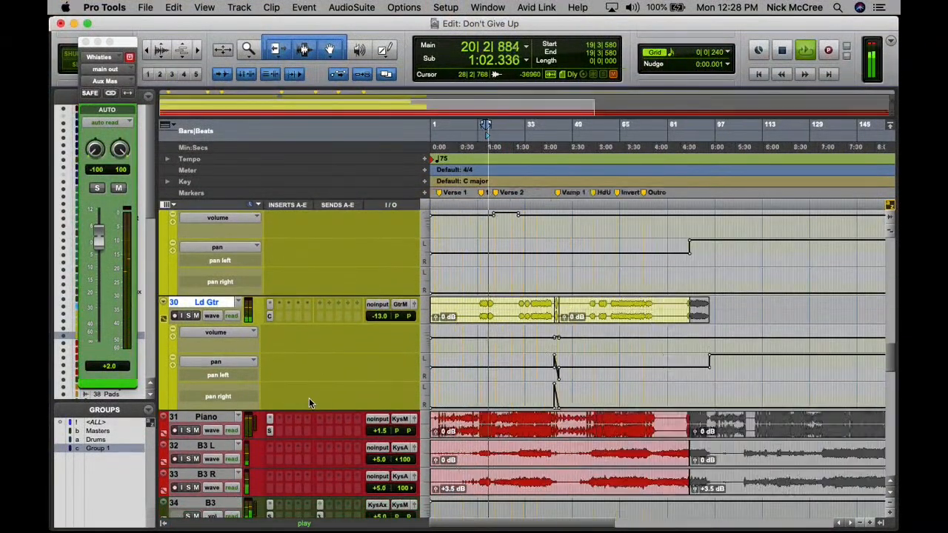
{"action": "scroll", "coordinate": [326, 400], "scroll_direction": "down", "scroll_amount": 4}
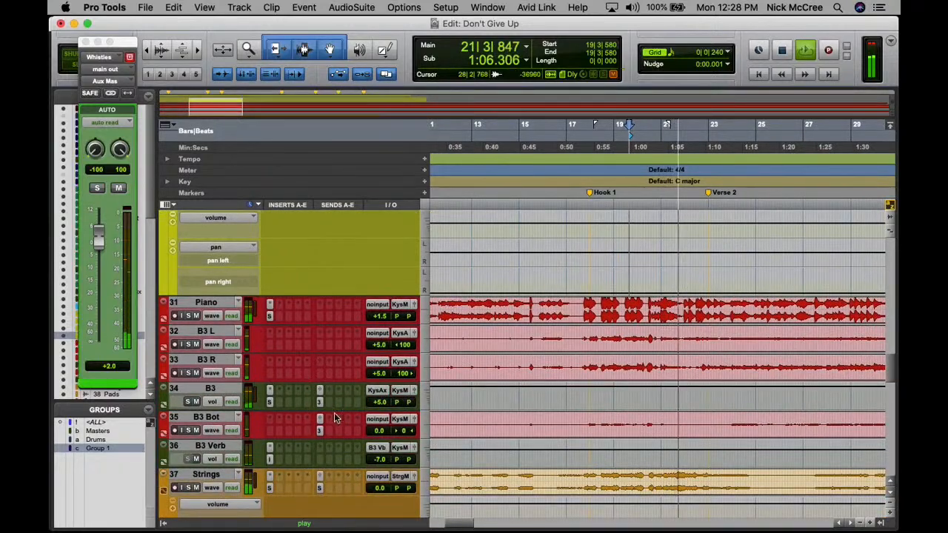
{"action": "scroll", "coordinate": [333, 392], "scroll_direction": "down", "scroll_amount": 12}
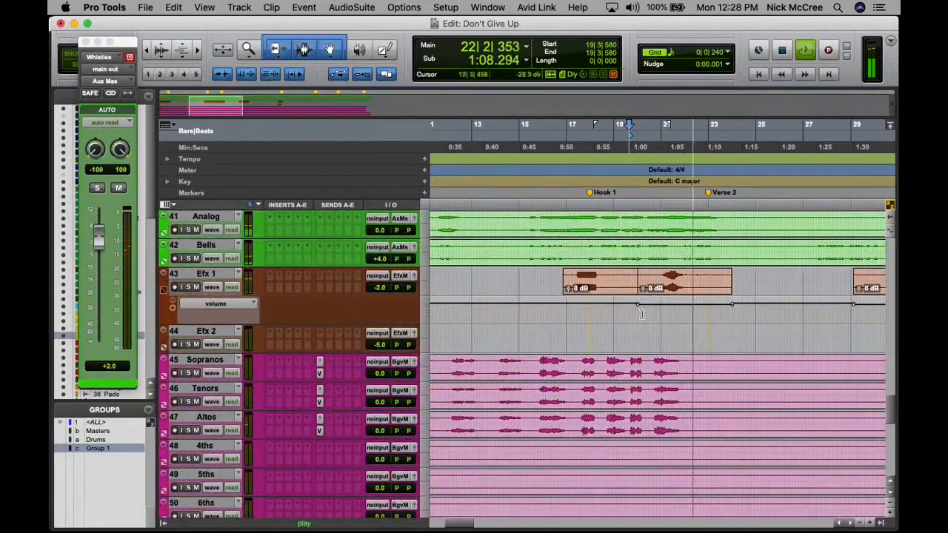
{"action": "left_click_drag", "start_coordinate": [686, 303], "coordinate": [680, 275]}
{"action": "left_click", "coordinate": [695, 272]}
{"action": "key", "text": "b"}
{"action": "left_click", "coordinate": [708, 291]}
{"action": "key", "text": "super+c"}
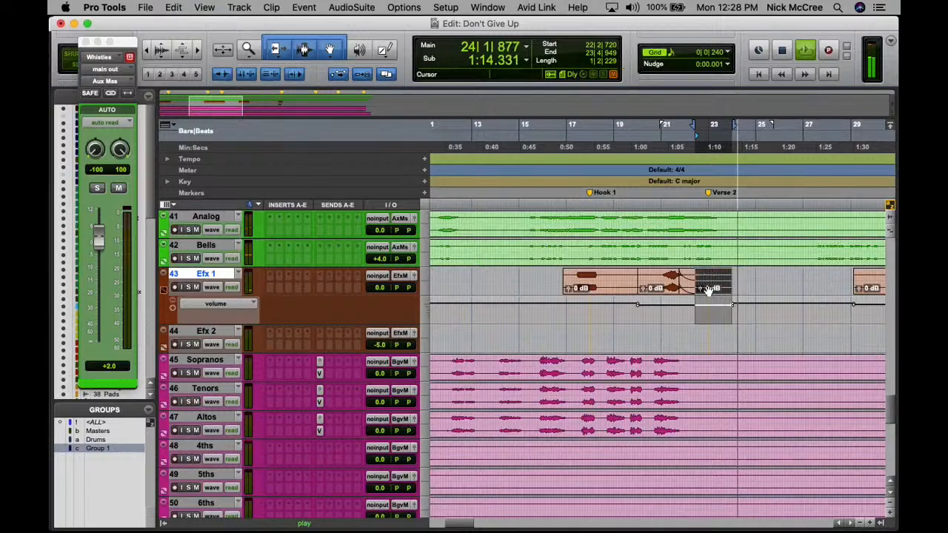
- Raise the Shakers volume automation to -9.0 dB across Verse 2, from 22|4|000 to 31|4|480
{"action": "key", "text": "r"}
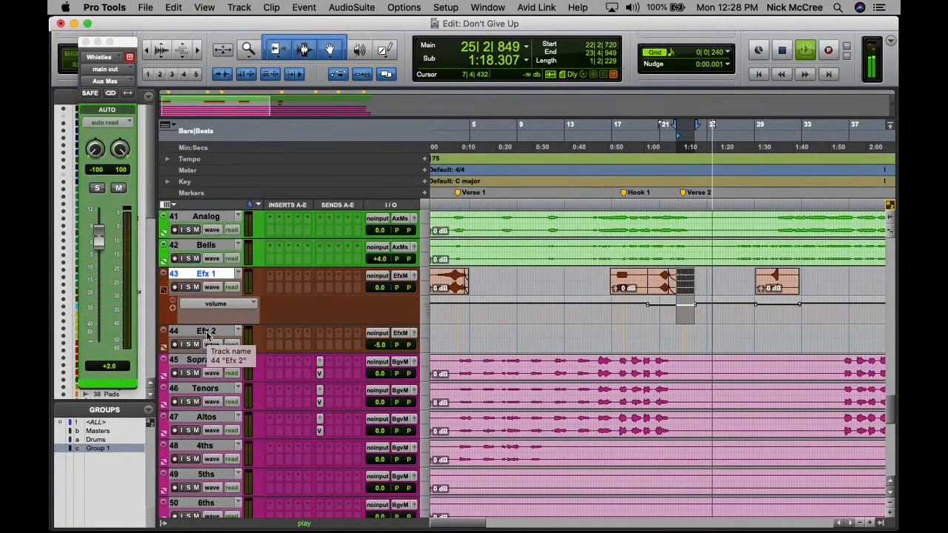
{"action": "scroll", "coordinate": [207, 335], "scroll_direction": "up", "scroll_amount": 10}
{"action": "scroll", "coordinate": [207, 335], "scroll_direction": "up", "scroll_amount": 6}
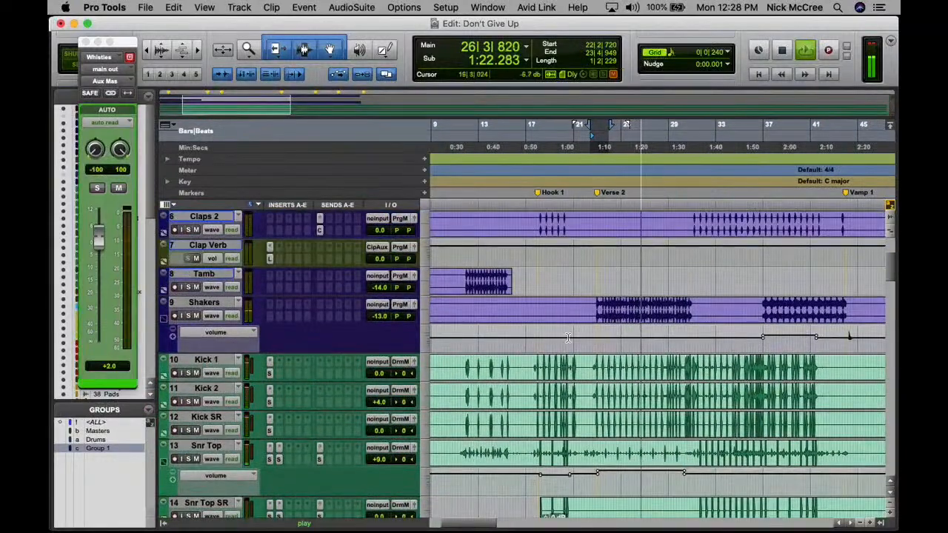
{"action": "left_click_drag", "start_coordinate": [595, 336], "coordinate": [700, 335]}
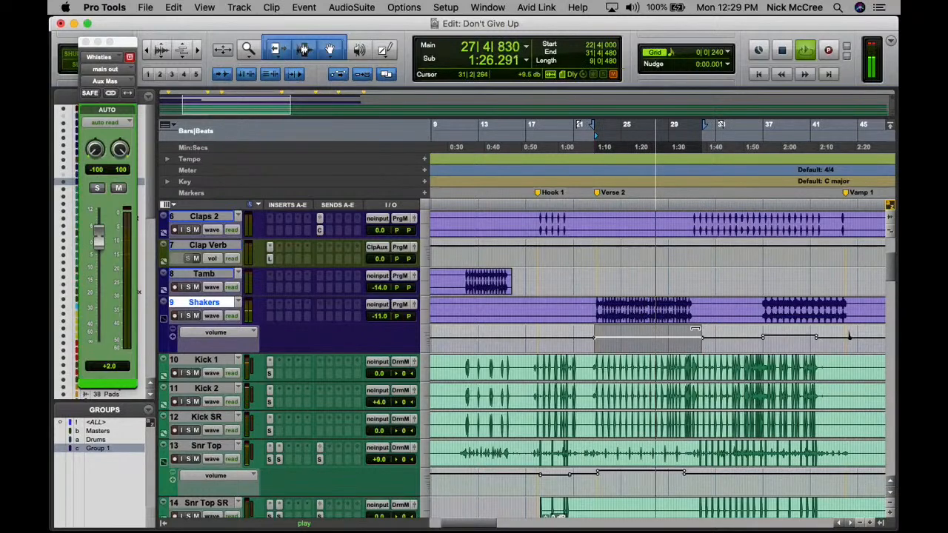
{"action": "left_click_drag", "start_coordinate": [695, 328], "coordinate": [696, 328]}
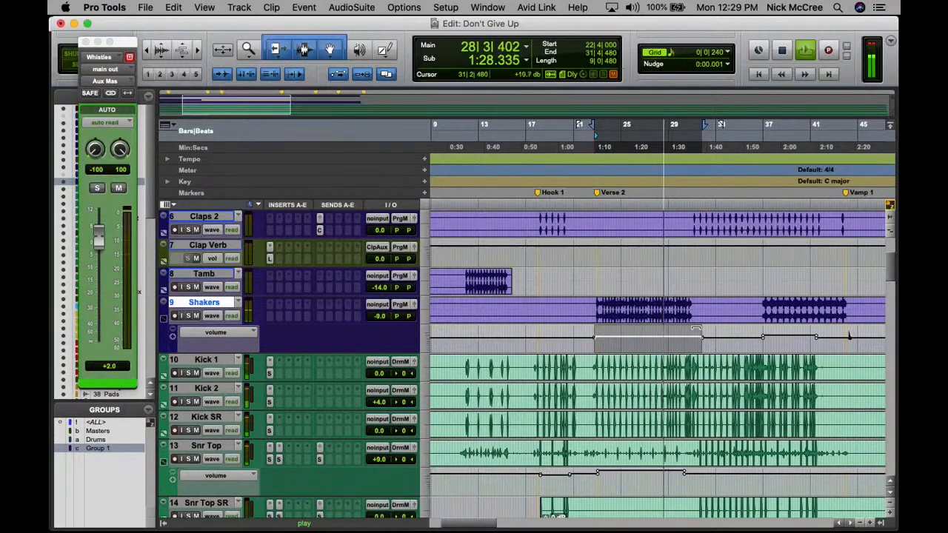
{"action": "left_click", "coordinate": [631, 344]}
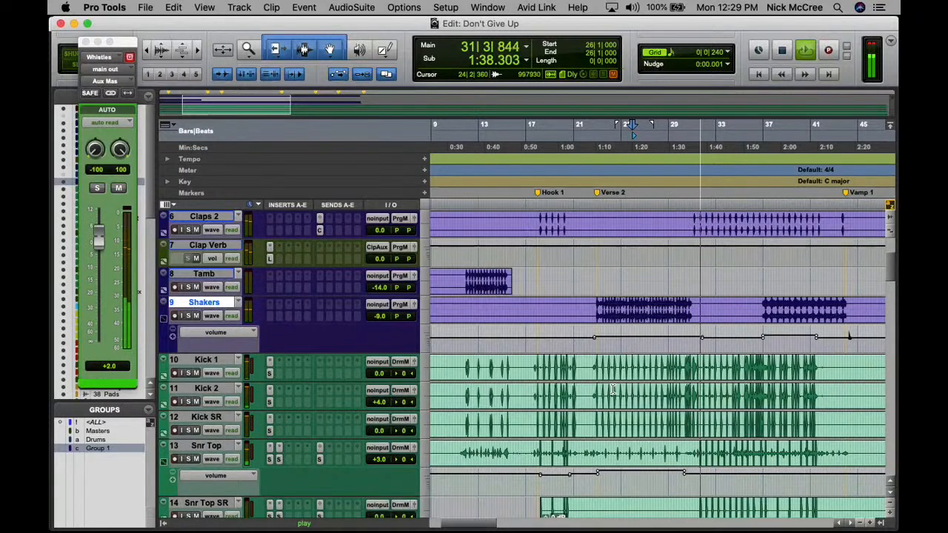
- Set the Analog track volume to +3.0 dB
{"action": "scroll", "coordinate": [613, 390], "scroll_direction": "down", "scroll_amount": 10}
{"action": "scroll", "coordinate": [613, 391], "scroll_direction": "left", "scroll_amount": 2}
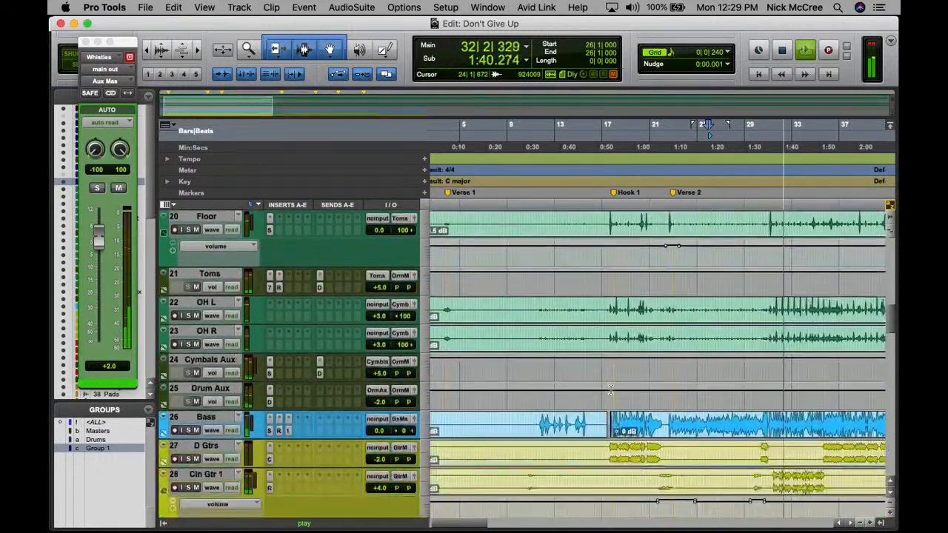
{"action": "scroll", "coordinate": [610, 390], "scroll_direction": "down", "scroll_amount": 10}
{"action": "scroll", "coordinate": [611, 389], "scroll_direction": "left", "scroll_amount": 2}
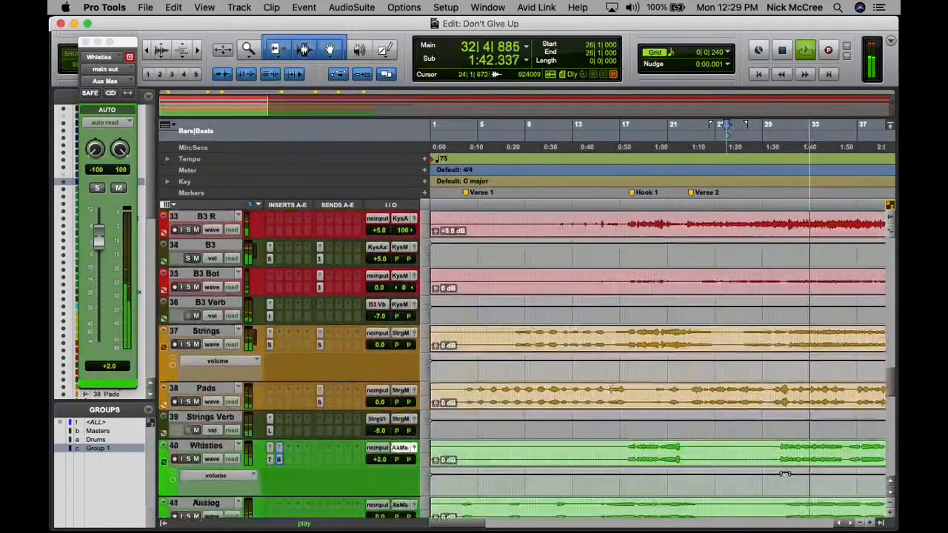
{"action": "scroll", "coordinate": [610, 390], "scroll_direction": "down", "scroll_amount": 5}
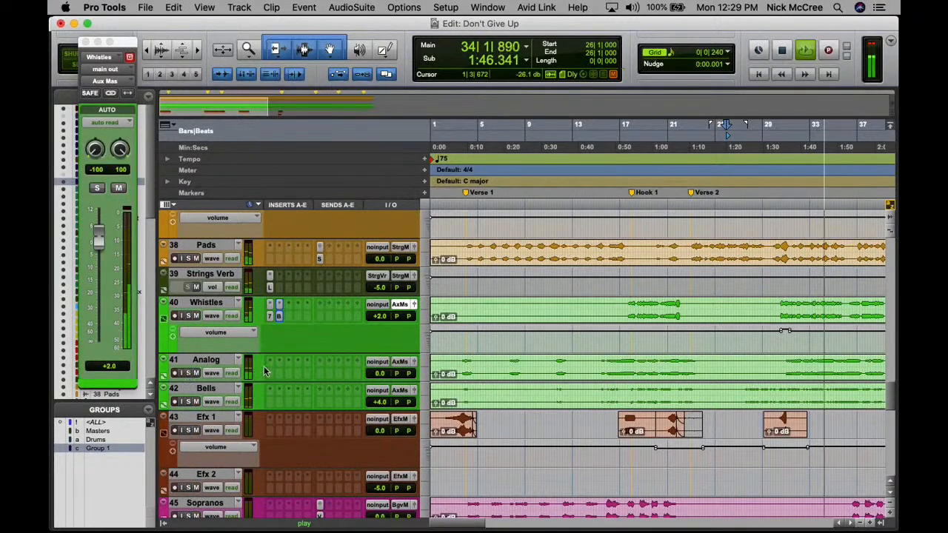
{"action": "left_click", "coordinate": [415, 361]}
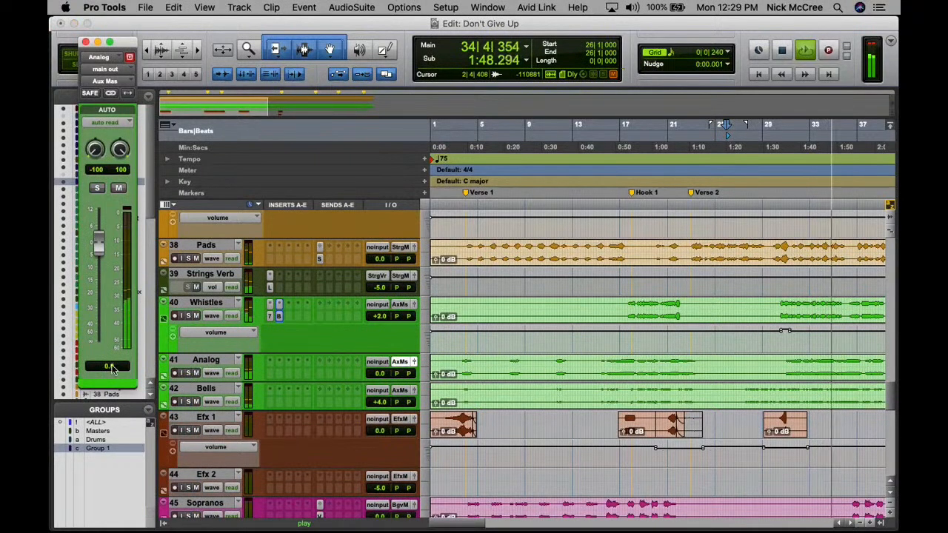
{"action": "type", "text": "3"}
{"action": "key", "text": "Return"}
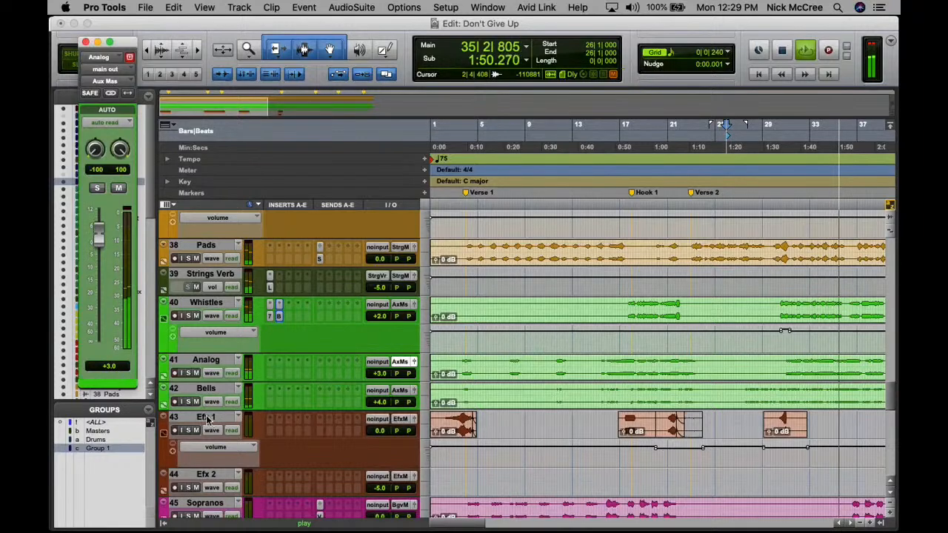
- Solo the Bells track, raise its clip gain to +3.5 dB, and unsolo it to hear it in the mix
{"action": "scroll", "coordinate": [208, 419], "scroll_direction": "right", "scroll_amount": 1}
{"action": "scroll", "coordinate": [208, 419], "scroll_direction": "down", "scroll_amount": 1}
{"action": "scroll", "coordinate": [208, 419], "scroll_direction": "down", "scroll_amount": 1}
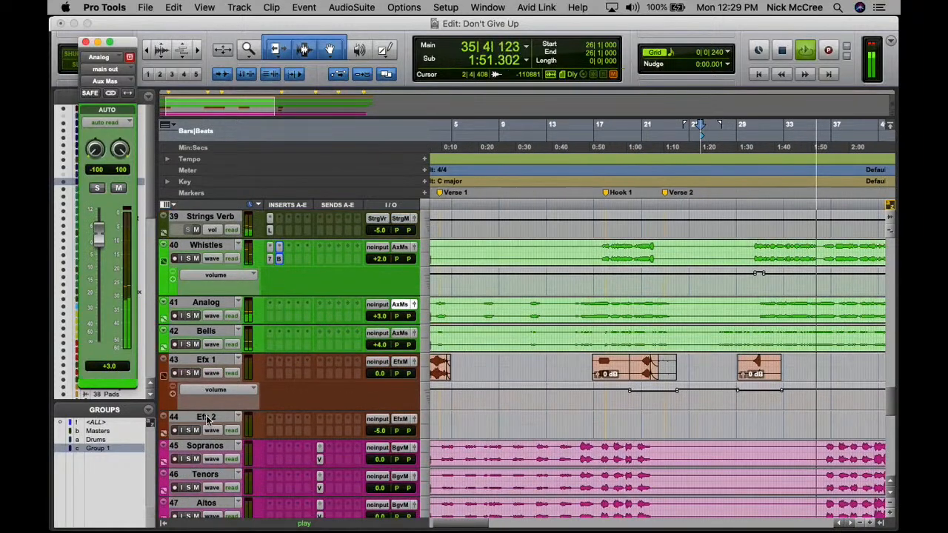
{"action": "scroll", "coordinate": [210, 358], "scroll_direction": "left", "scroll_amount": 1}
{"action": "left_click", "coordinate": [188, 345]}
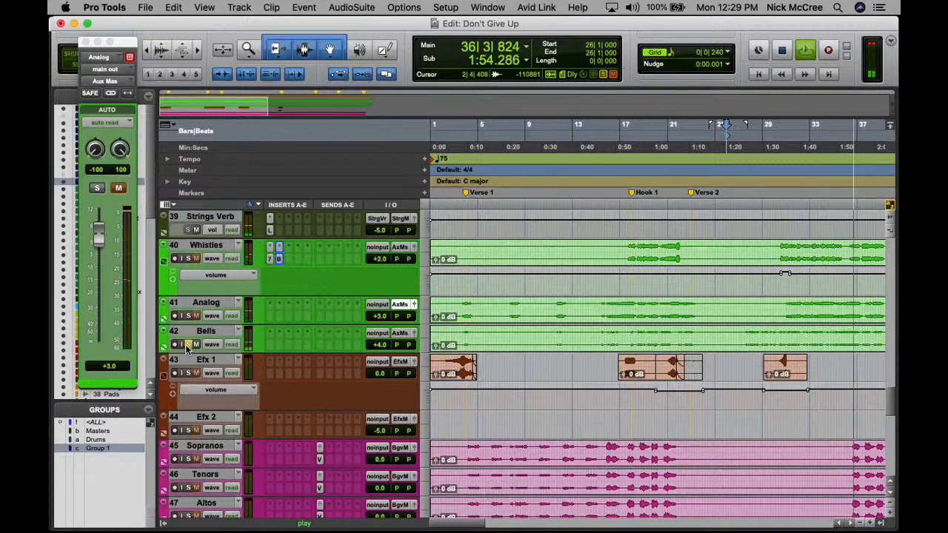
{"action": "key", "text": "r"}
{"action": "key", "text": "r"}
{"action": "key", "text": "r"}
{"action": "key", "text": "r"}
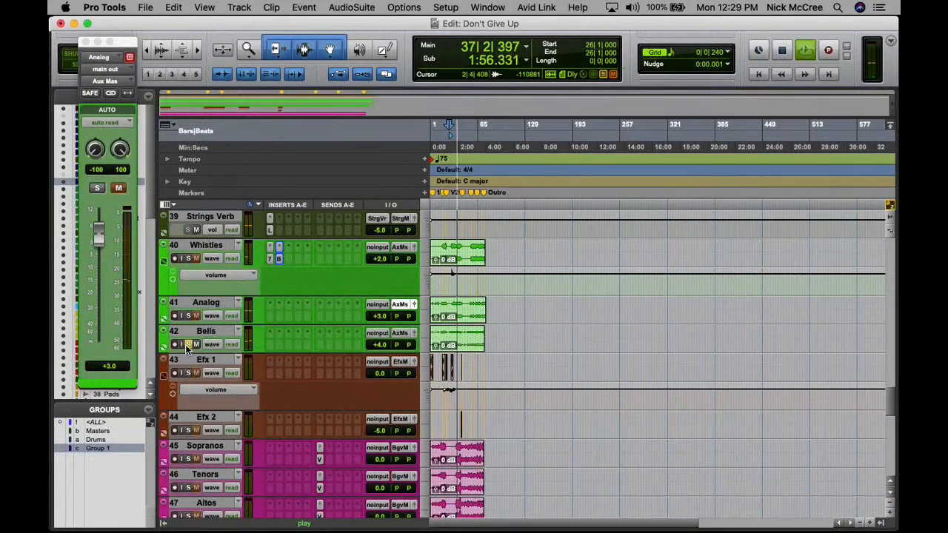
{"action": "key", "text": "t"}
{"action": "key", "text": "t"}
{"action": "key", "text": "t"}
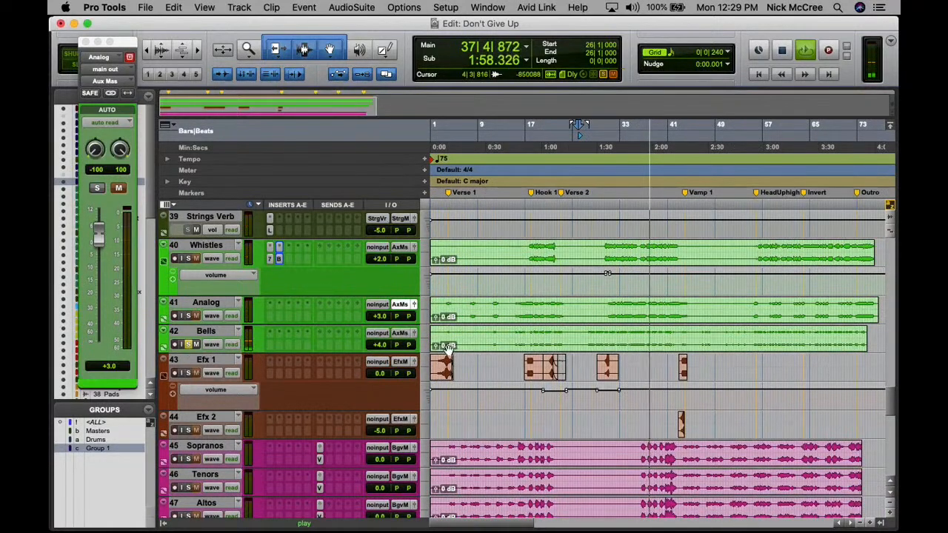
{"action": "left_click_drag", "start_coordinate": [434, 347], "coordinate": [435, 347]}
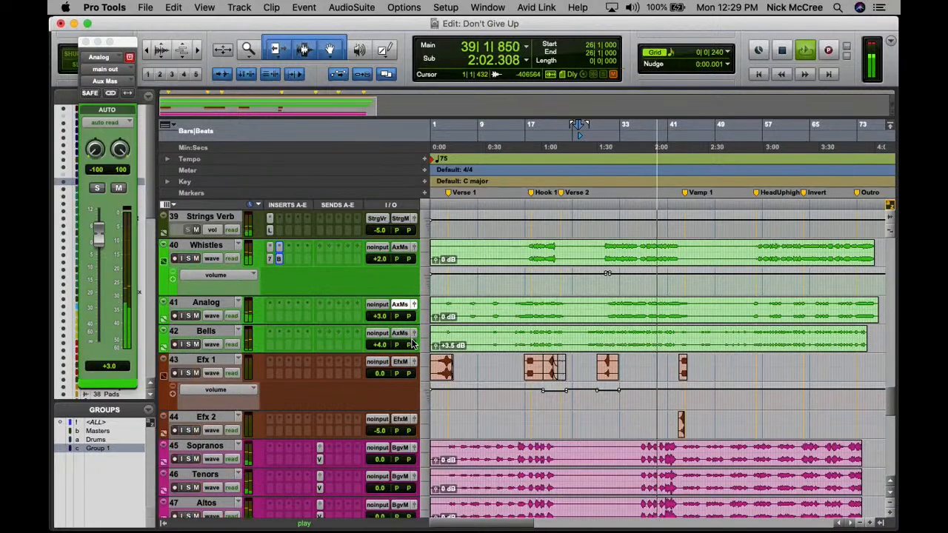
{"action": "left_click_drag", "start_coordinate": [434, 346], "coordinate": [436, 346]}
- Lower the Bg Mas volume to +4.0 dB
{"action": "scroll", "coordinate": [379, 393], "scroll_direction": "down", "scroll_amount": 15}
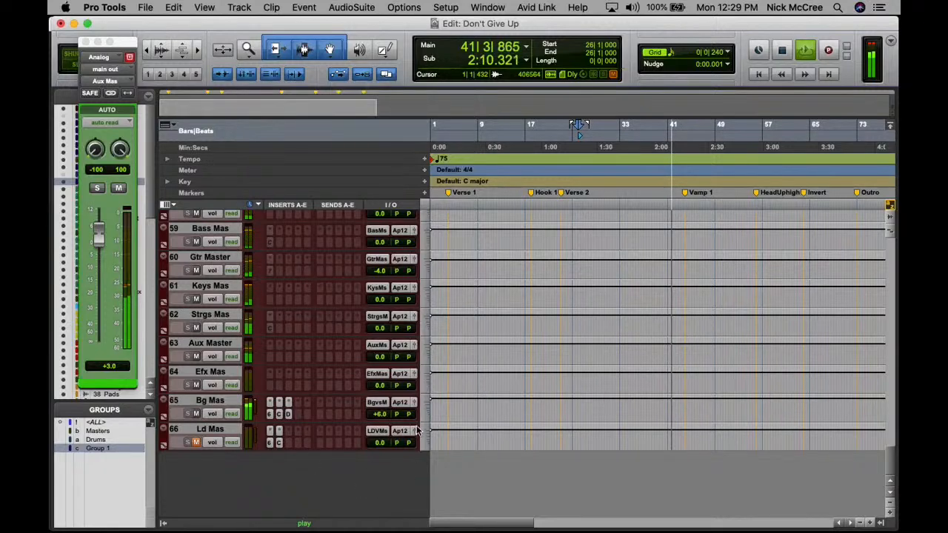
{"action": "left_click", "coordinate": [415, 403]}
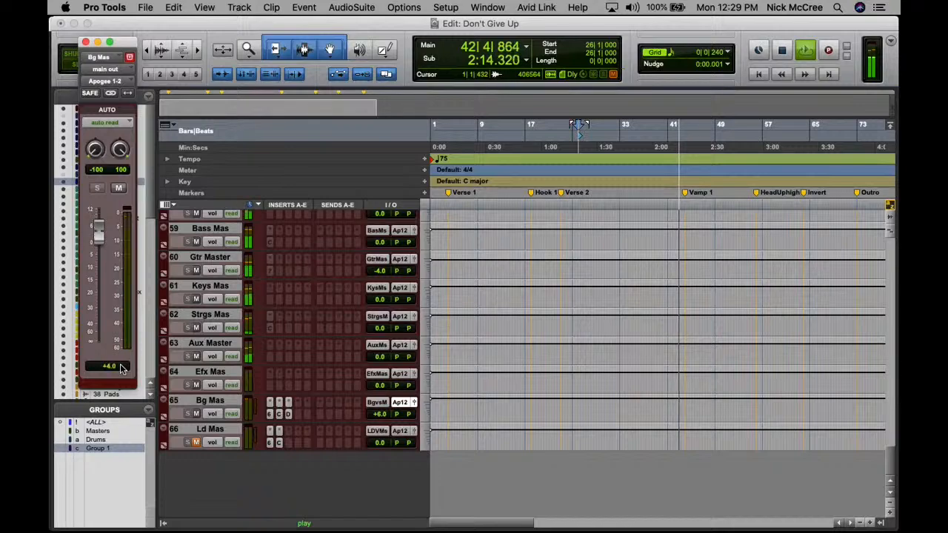
{"action": "scroll", "coordinate": [304, 429], "scroll_direction": "up", "scroll_amount": 15}
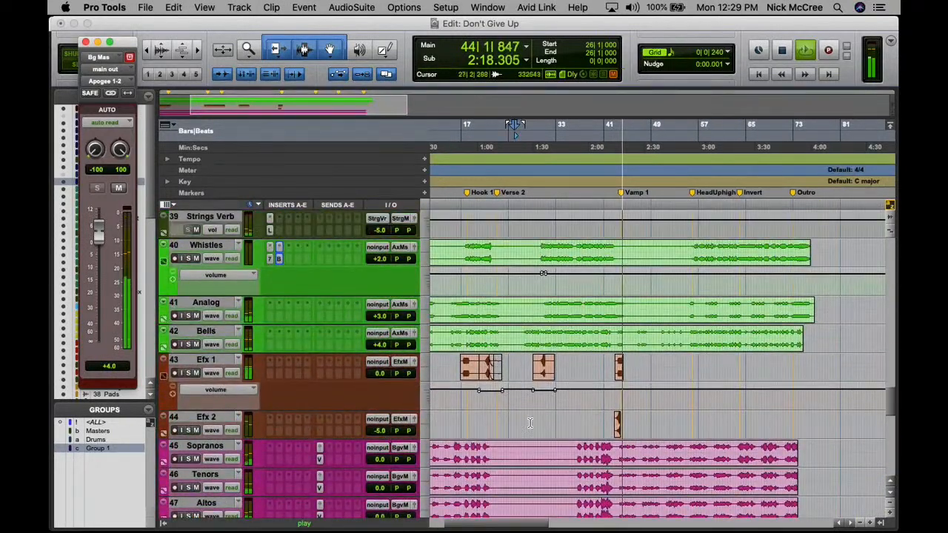
- Play from 36|2|240 with Sopranos through 6ths soloed, copy the V send onto 4ths, 5ths and 6ths, and clear the solos
{"action": "key", "text": "space"}
{"action": "left_click", "coordinate": [575, 422]}
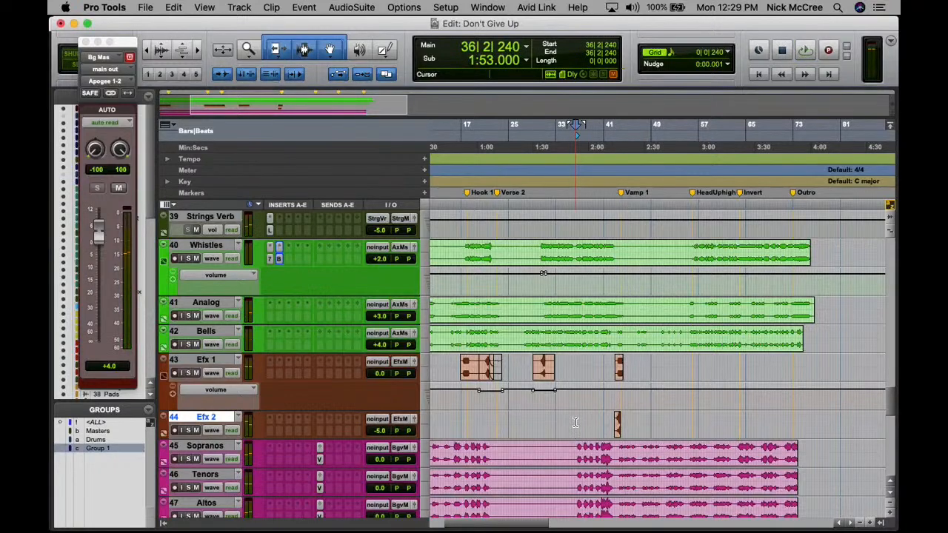
{"action": "key", "text": "t"}
{"action": "key", "text": "t"}
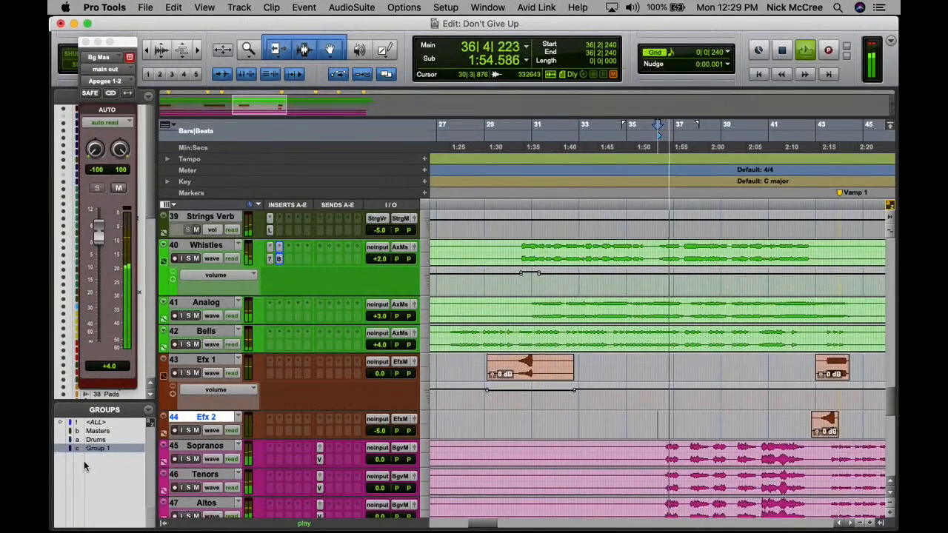
{"action": "left_click", "coordinate": [223, 448]}
{"action": "scroll", "coordinate": [224, 448], "scroll_direction": "down", "scroll_amount": 6}
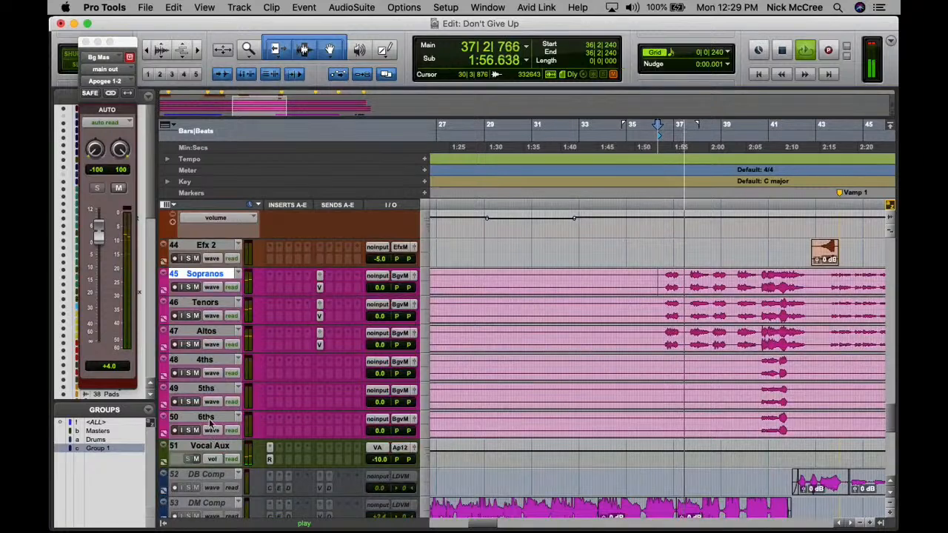
{"action": "left_click", "coordinate": [207, 419], "text": "shift"}
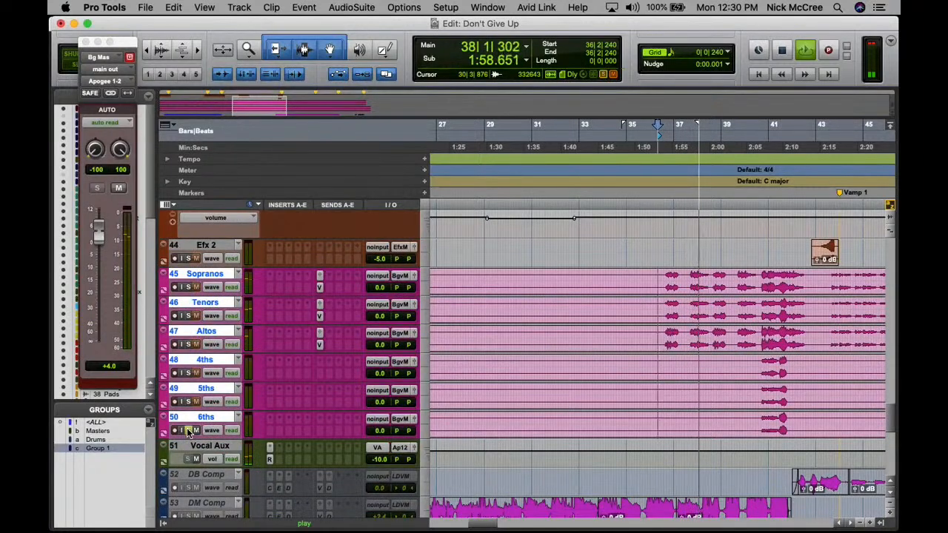
{"action": "left_click", "coordinate": [188, 431]}
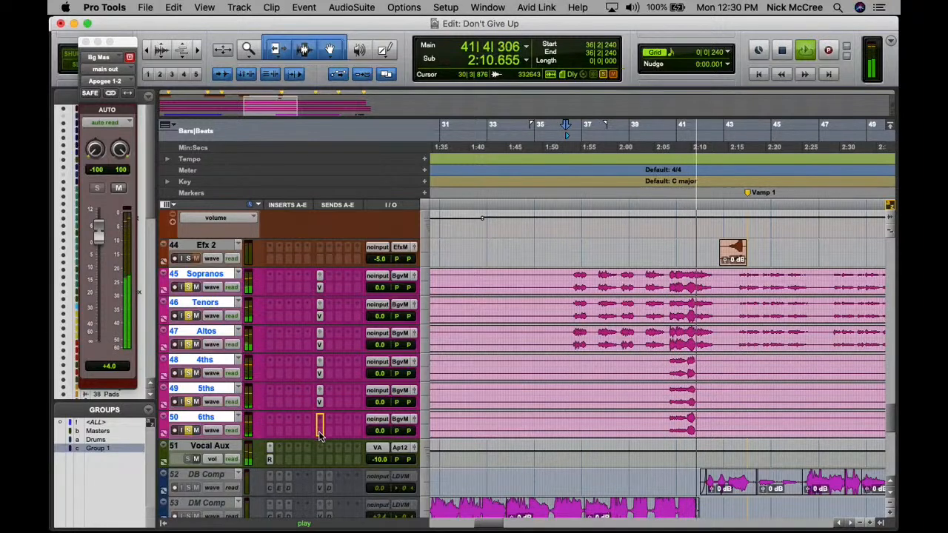
{"action": "left_click", "coordinate": [189, 345]}
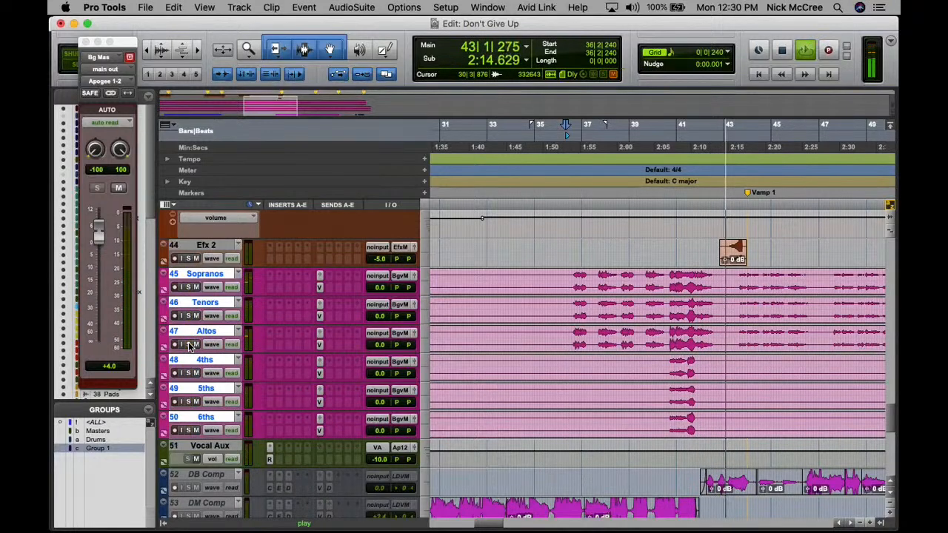
- Replay the background vocals from 36|3|240 and set the Vocal Aux volume to -5.0 dB
{"action": "left_click", "coordinate": [571, 277]}
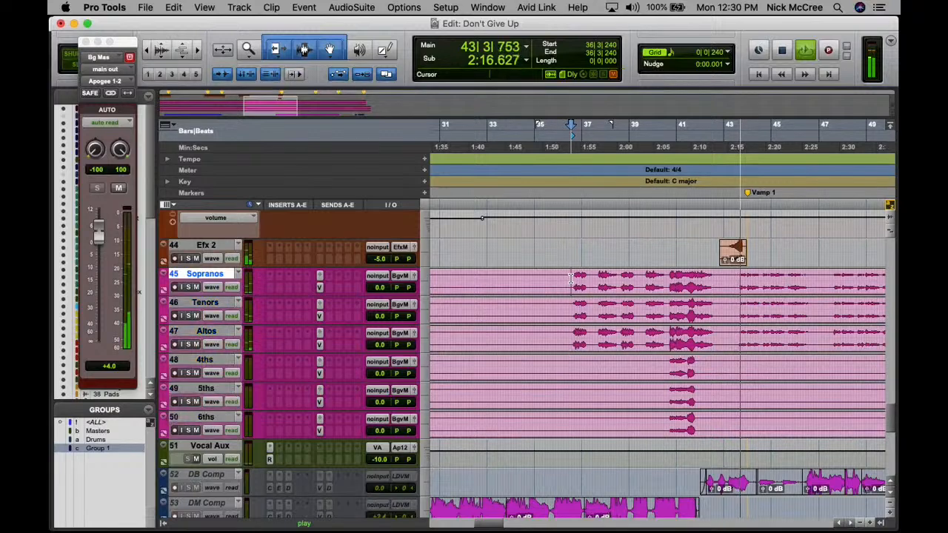
{"action": "key", "text": "space"}
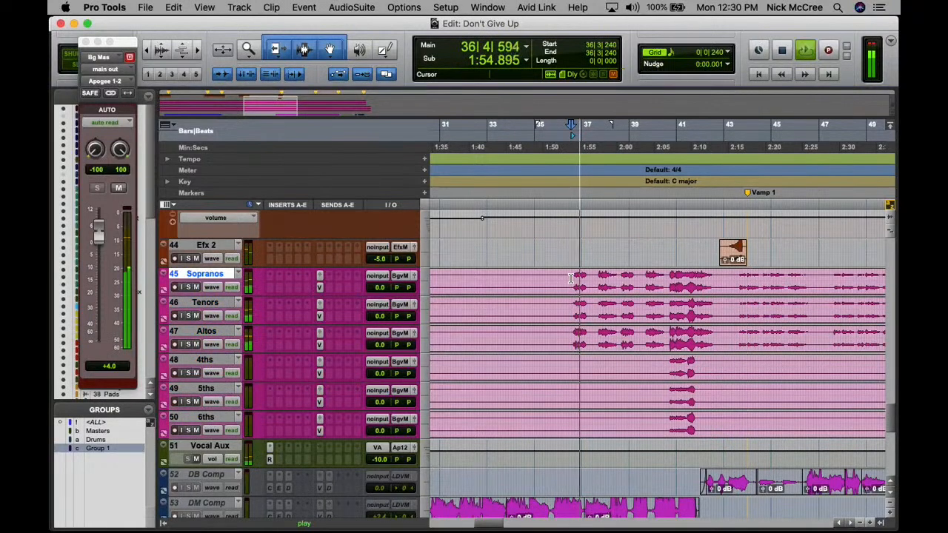
{"action": "key", "text": "t"}
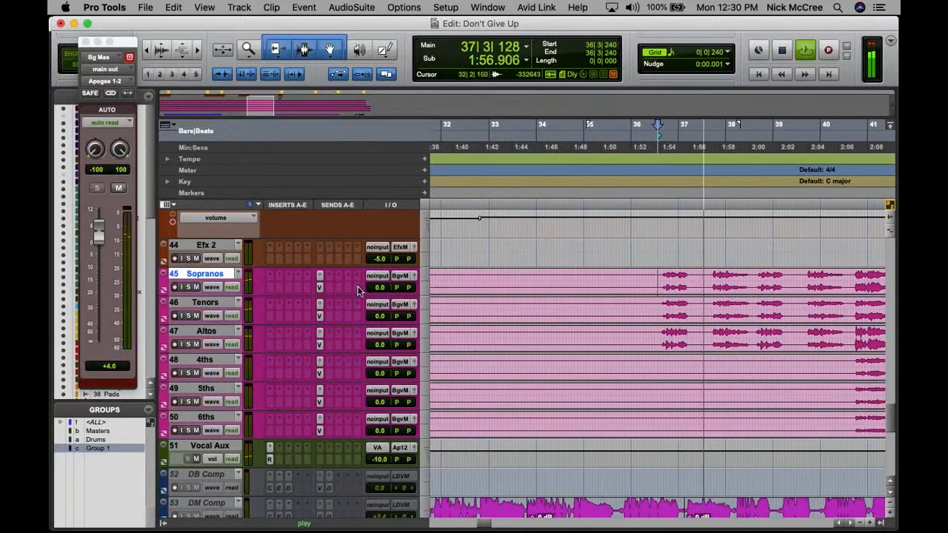
{"action": "scroll", "coordinate": [387, 341], "scroll_direction": "right", "scroll_amount": 5}
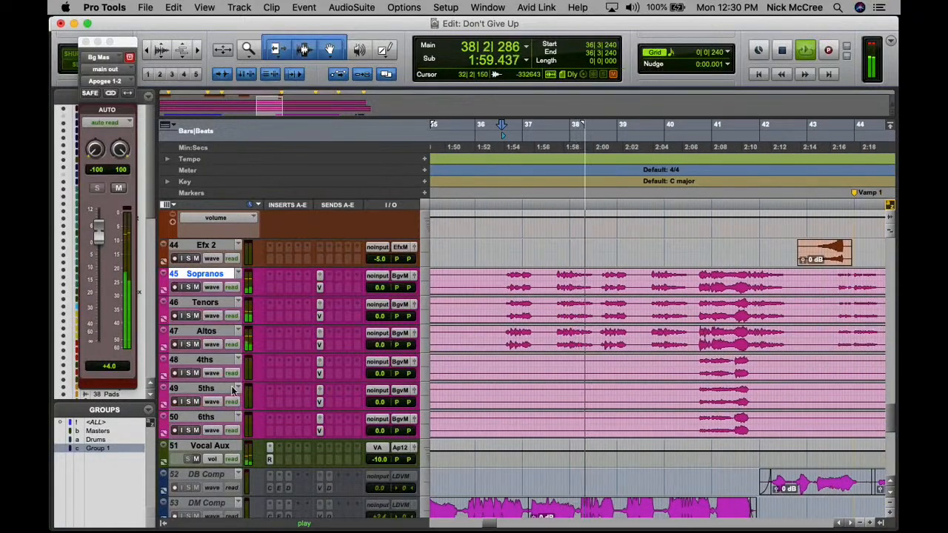
{"action": "left_click", "coordinate": [414, 448]}
{"action": "left_click", "coordinate": [99, 367]}
{"action": "type", "text": "-5"}
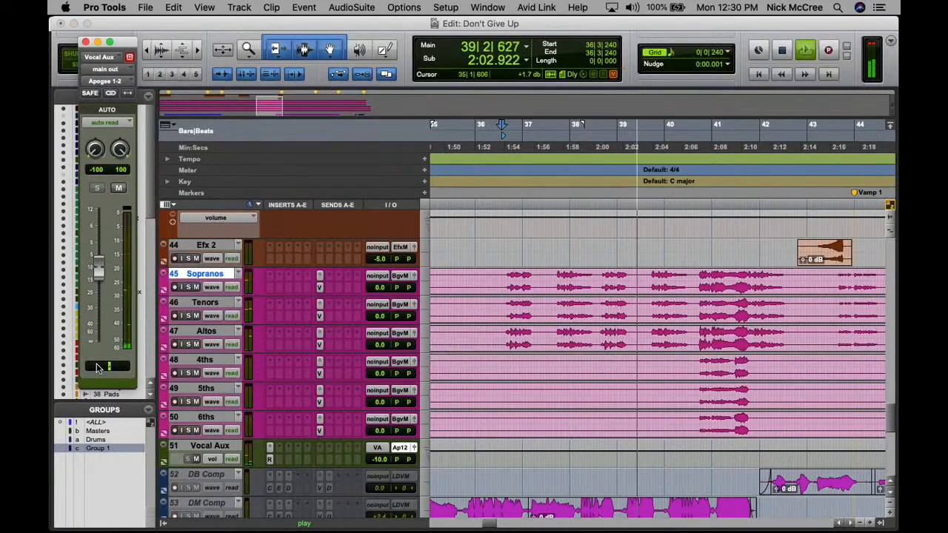
{"action": "key", "text": "Return"}
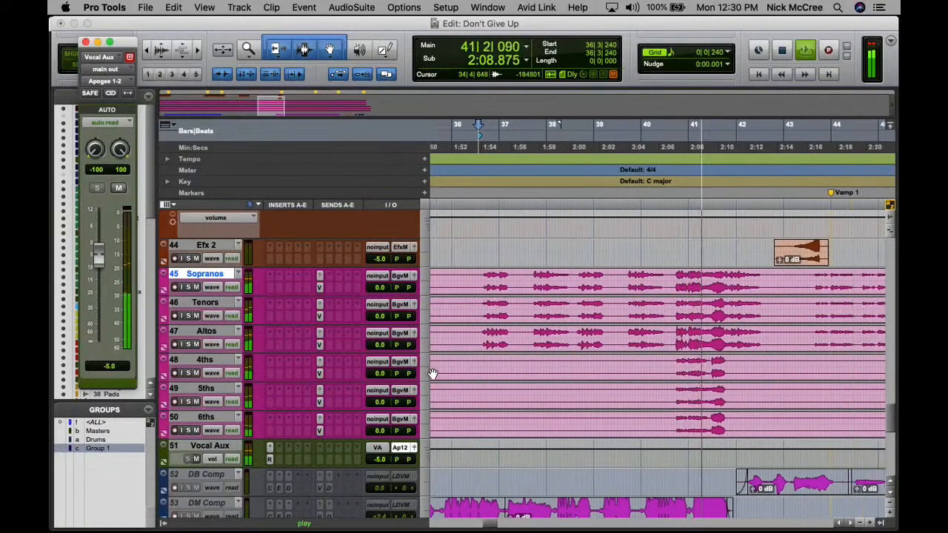
{"action": "scroll", "coordinate": [433, 372], "scroll_direction": "down", "scroll_amount": 1}
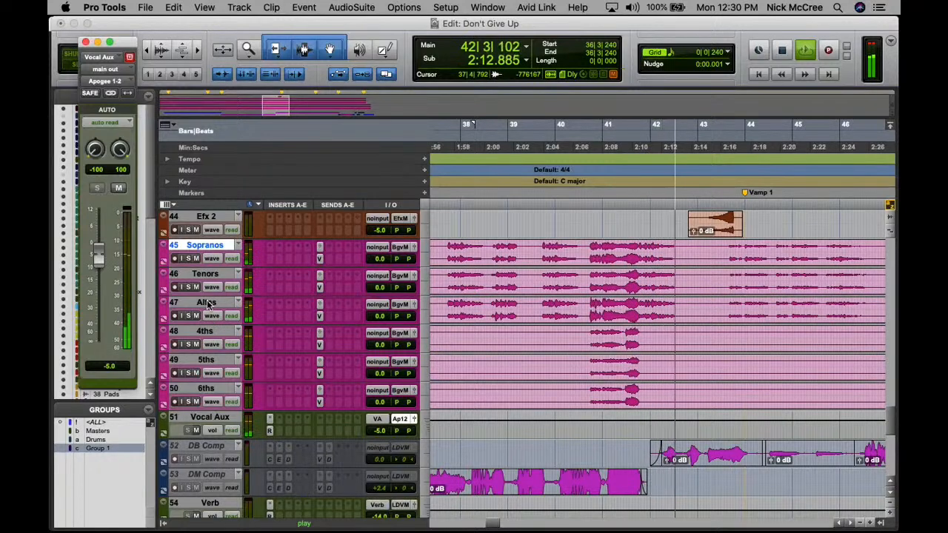
- Stop playback and create a new group from the Sopranos, Tenors and Altos tracks
{"action": "key", "text": "space"}
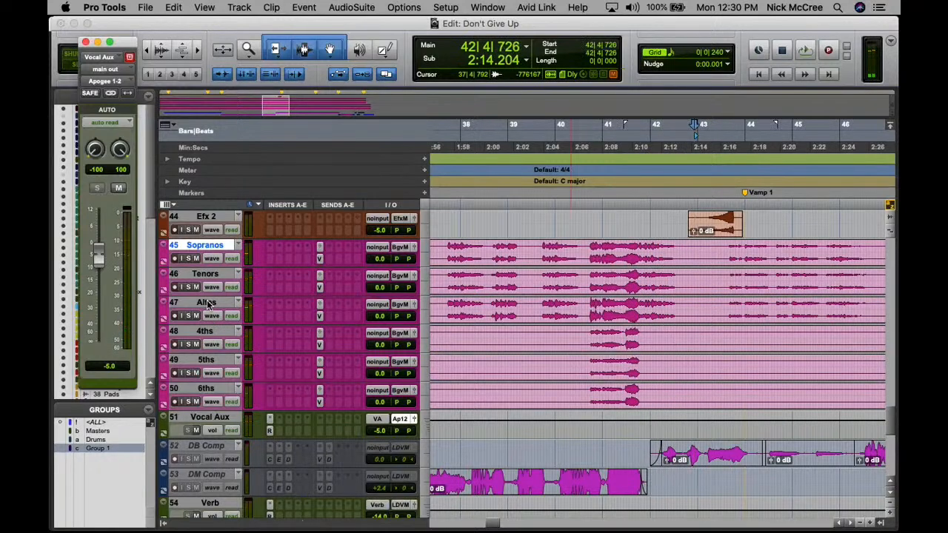
{"action": "left_click", "coordinate": [208, 304], "text": "shift"}
{"action": "key", "text": "Return"}
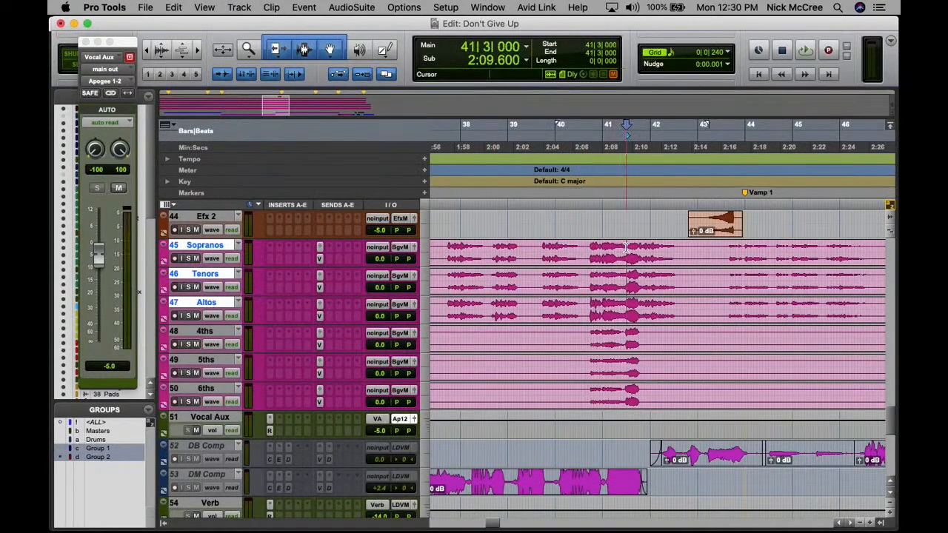
- Separate the grouped Sopranos, Tenors and Altos clips near 41|4 and 42|3, and move the first split slightly earlier
{"action": "scroll", "coordinate": [625, 248], "scroll_direction": "up", "scroll_amount": 2}
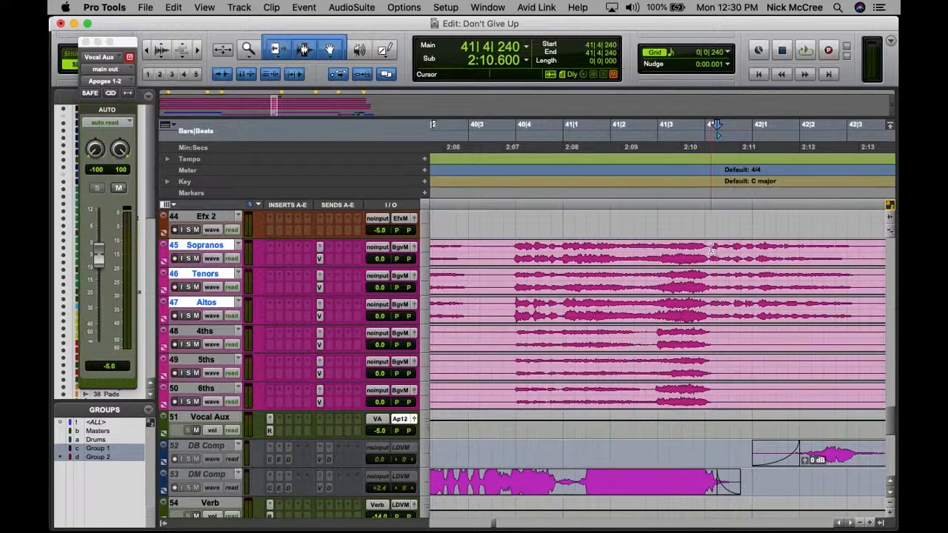
{"action": "key", "text": "super+e"}
{"action": "left_click", "coordinate": [857, 249]}
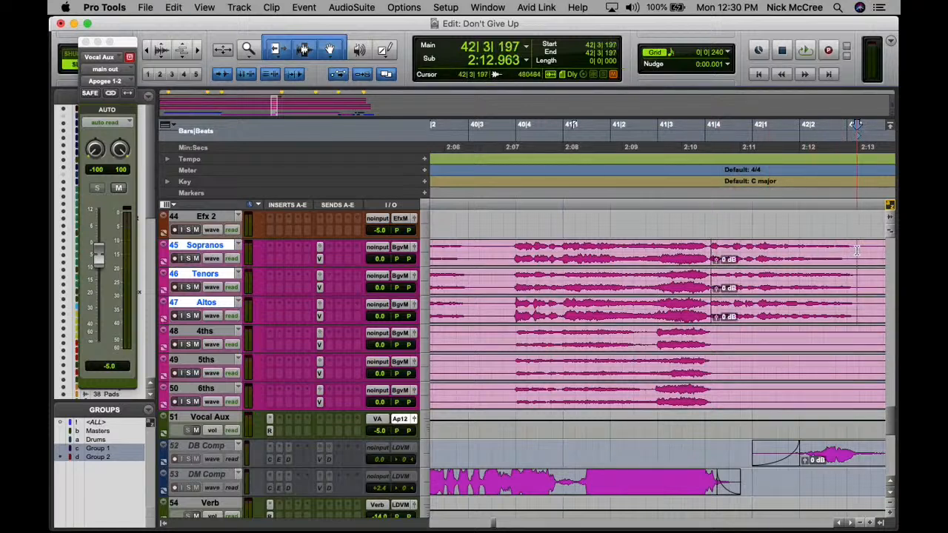
{"action": "key", "text": "super+e"}
{"action": "key", "text": "t"}
{"action": "key", "text": "t"}
{"action": "scroll", "coordinate": [864, 252], "scroll_direction": "left", "scroll_amount": 10}
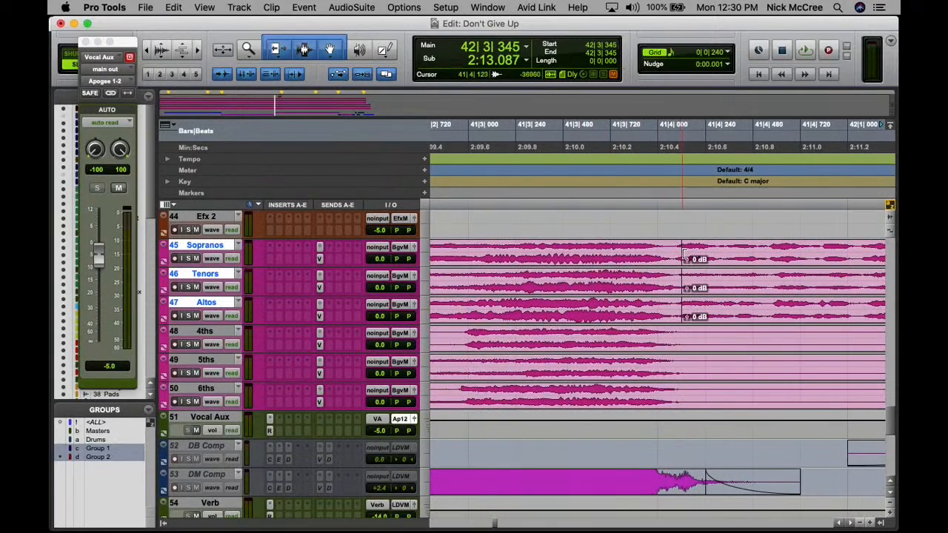
{"action": "mouse_move", "coordinate": [683, 252]}
{"action": "left_mouse_down"}
{"action": "mouse_move", "coordinate": [676, 259]}
{"action": "mouse_move", "coordinate": [689, 260]}
{"action": "left_mouse_up"}
- Replay the splits from 41|3|462 and 40|4|423, and move the second split on the grouped vocals to 42|3|669
{"action": "left_click", "coordinate": [559, 252]}
{"action": "key", "text": "super+space"}
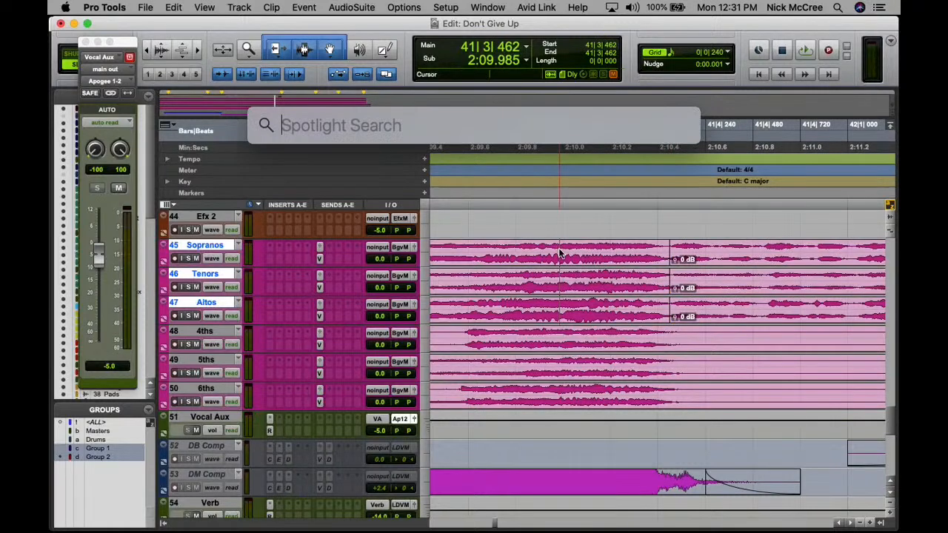
{"action": "key", "text": "Escape"}
{"action": "key", "text": "space"}
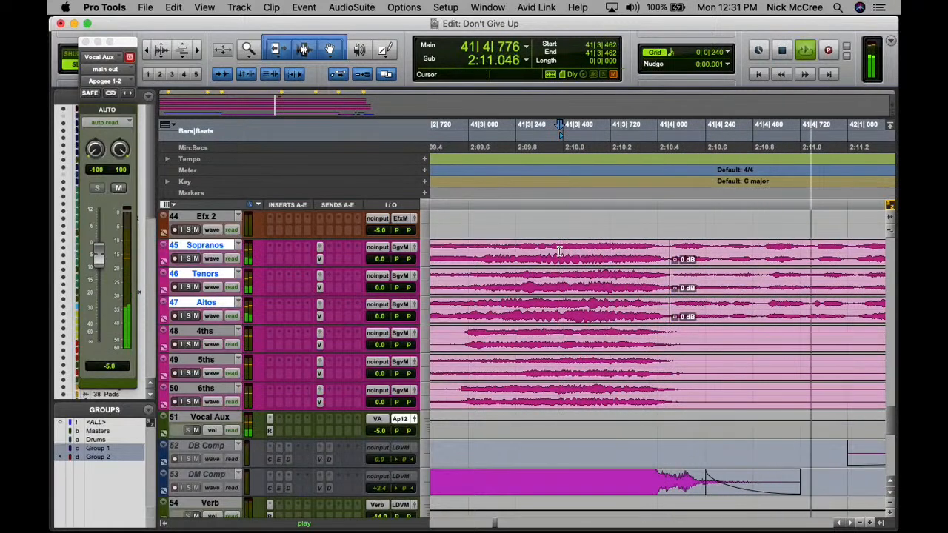
{"action": "key", "text": "r"}
{"action": "key", "text": "r"}
{"action": "key", "text": "r"}
{"action": "left_click", "coordinate": [516, 247]}
{"action": "key", "text": "space"}
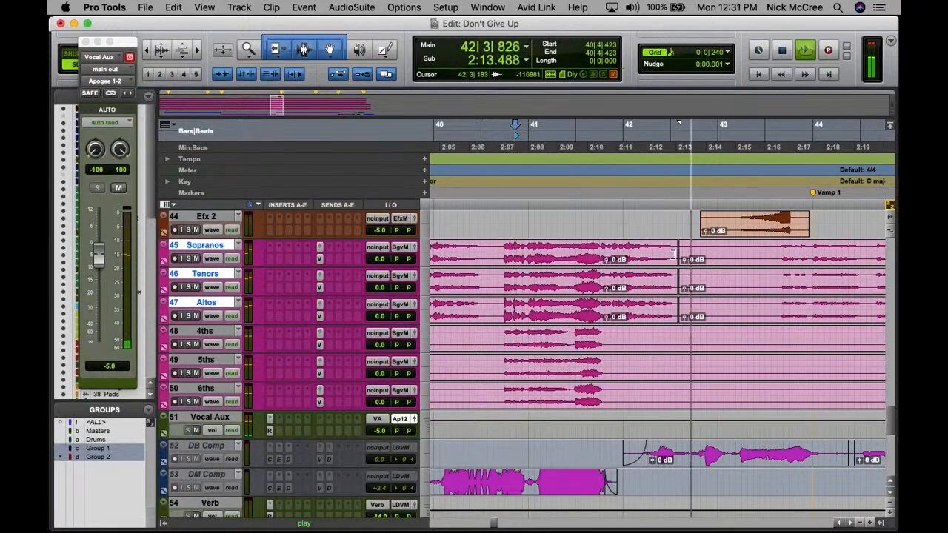
{"action": "left_click_drag", "start_coordinate": [676, 253], "coordinate": [685, 253]}
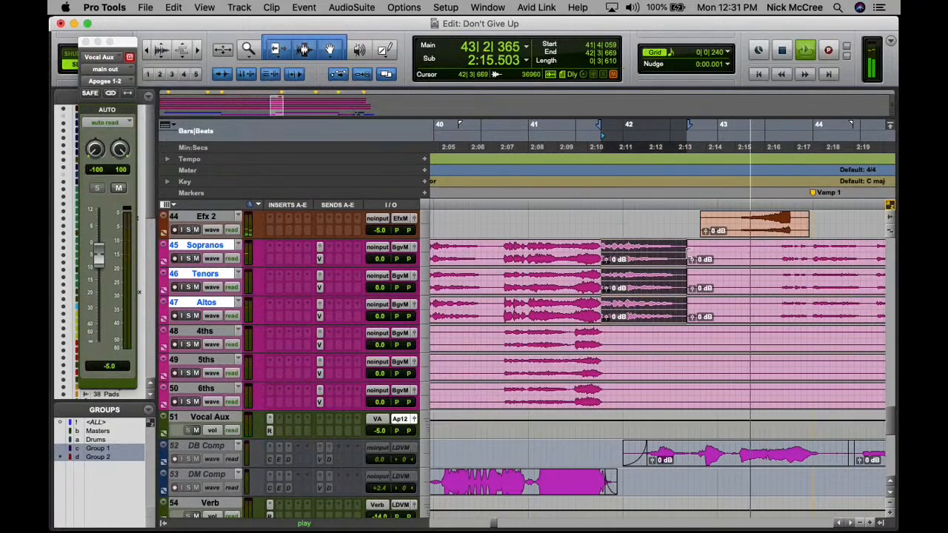
- Audition the edited background vocals again from around bar 36
{"action": "key", "text": "r"}
{"action": "key", "text": "r"}
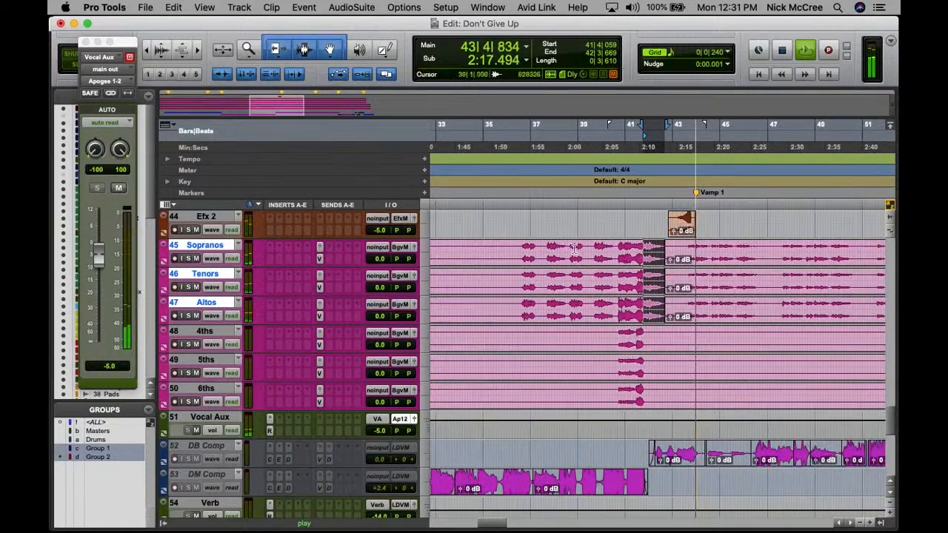
{"action": "key", "text": "space"}
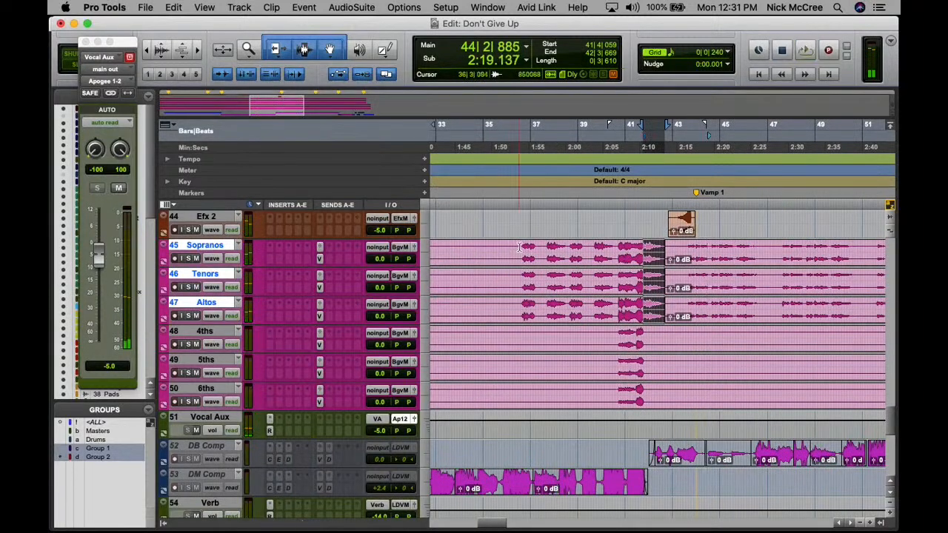
{"action": "left_click", "coordinate": [519, 254]}
{"action": "key", "text": "space"}
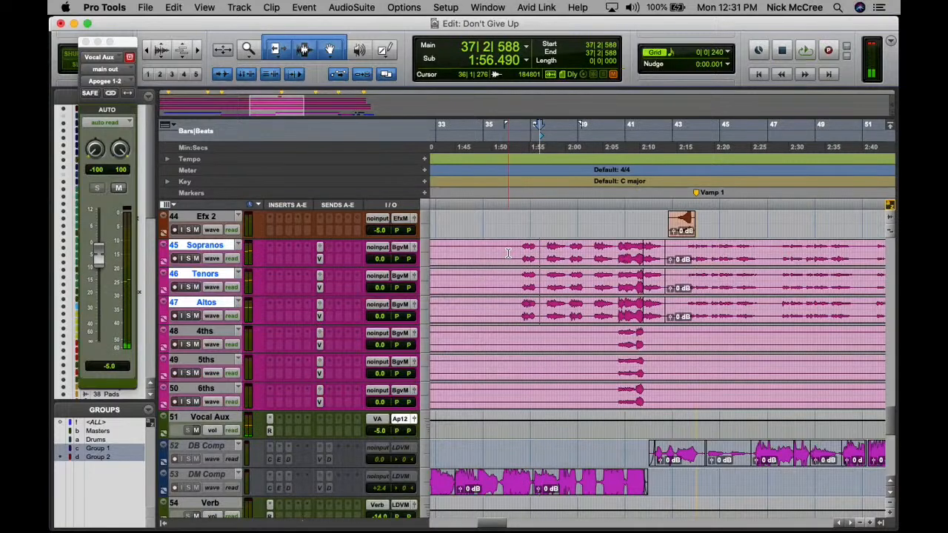
- Play verse 1 from 4|1|720, show the volume automation lanes for Sopranos, Tenors and Altos, and deactivate Group 1 and Group 2
{"action": "key", "text": "Return"}
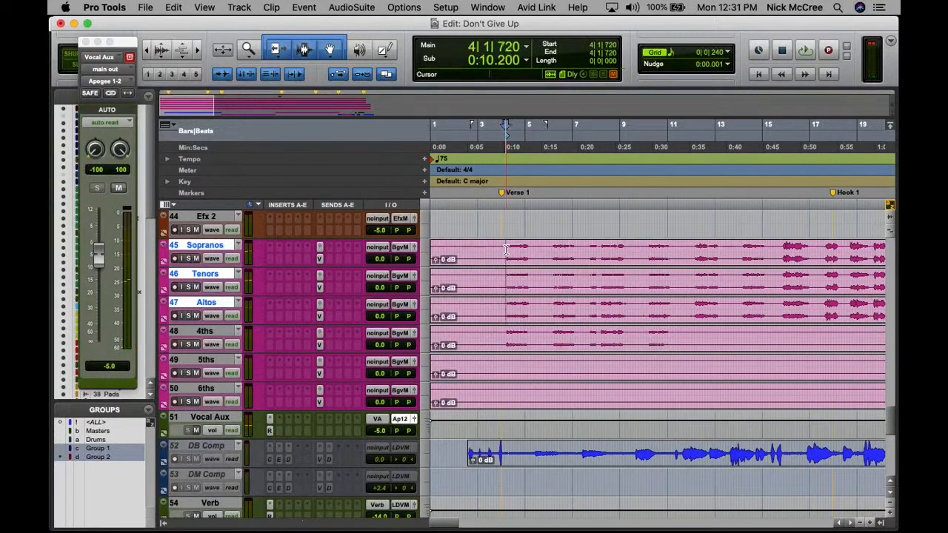
{"action": "key", "text": "space"}
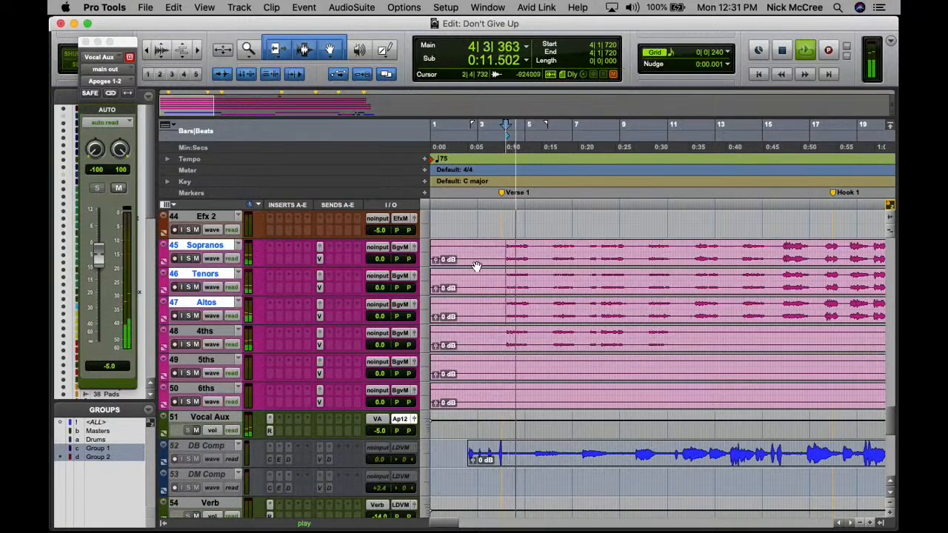
{"action": "key", "text": "super+bracketright"}
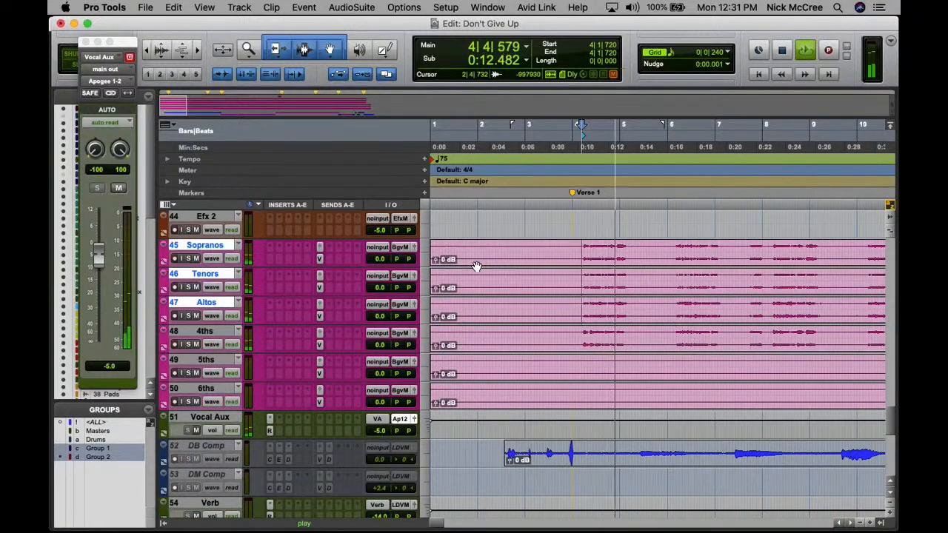
{"action": "left_click", "coordinate": [165, 293], "text": "alt+shift"}
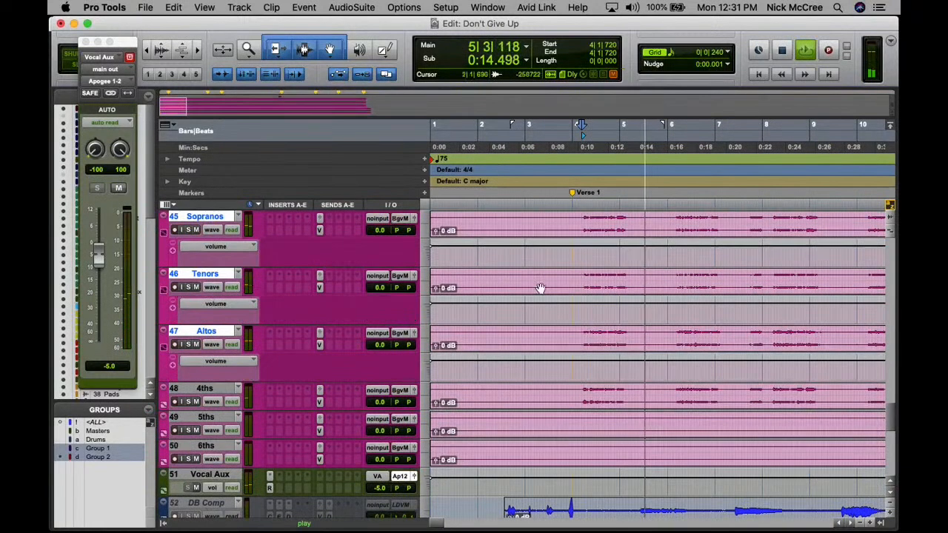
{"action": "left_click", "coordinate": [105, 458]}
{"action": "left_click", "coordinate": [109, 449]}
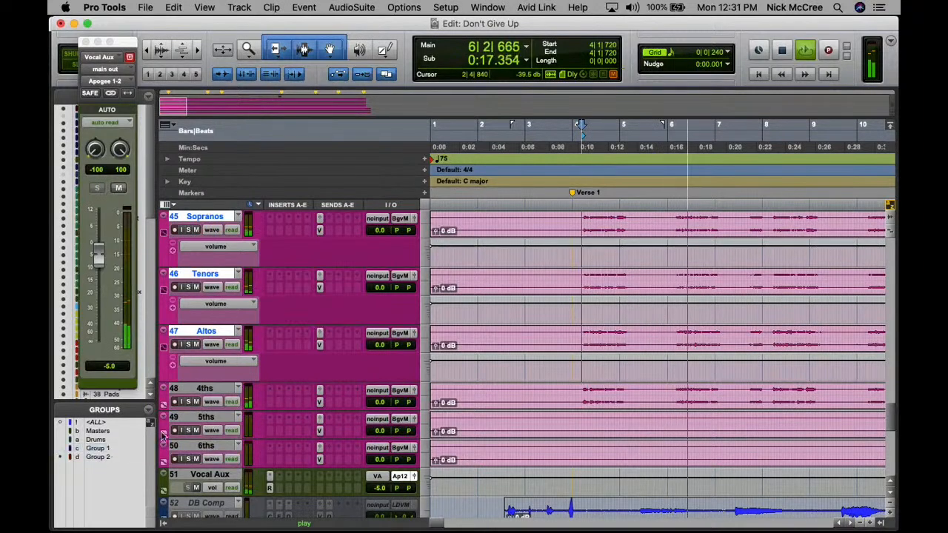
- Raise the Tenors volume automation to +2.0 dB from 4|1|720 to 15|2|480
{"action": "left_click_drag", "start_coordinate": [584, 302], "coordinate": [824, 311]}
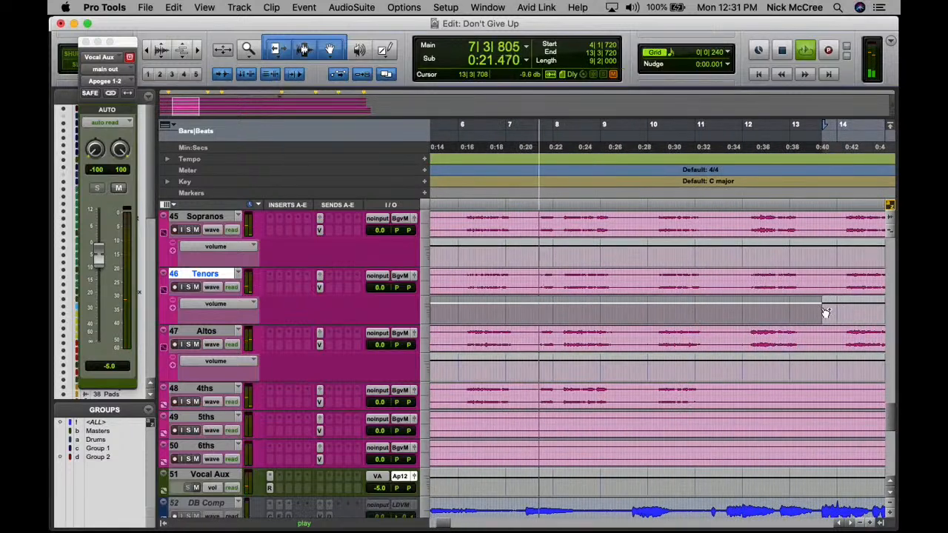
{"action": "key", "text": "r"}
{"action": "key", "text": "r"}
{"action": "left_click", "coordinate": [600, 304], "text": "shift"}
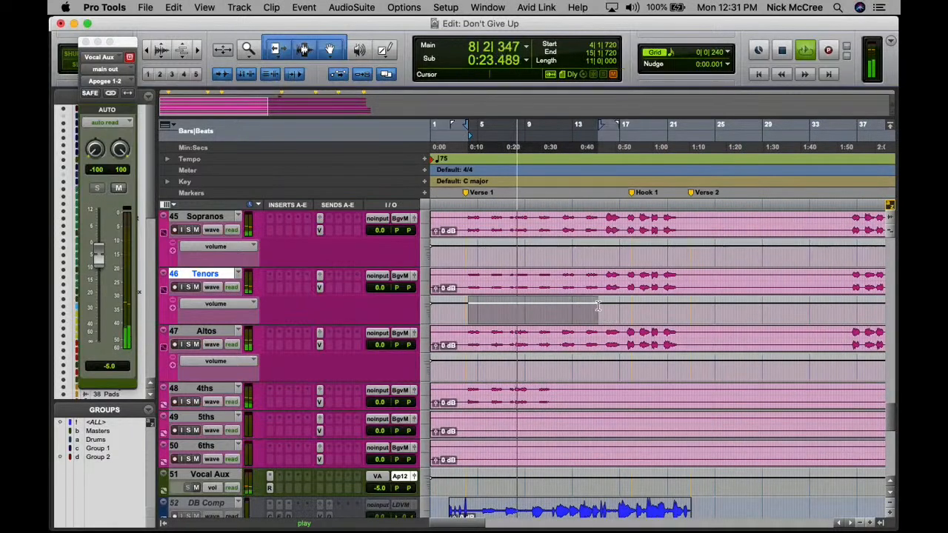
{"action": "left_click_drag", "start_coordinate": [591, 303], "coordinate": [591, 302]}
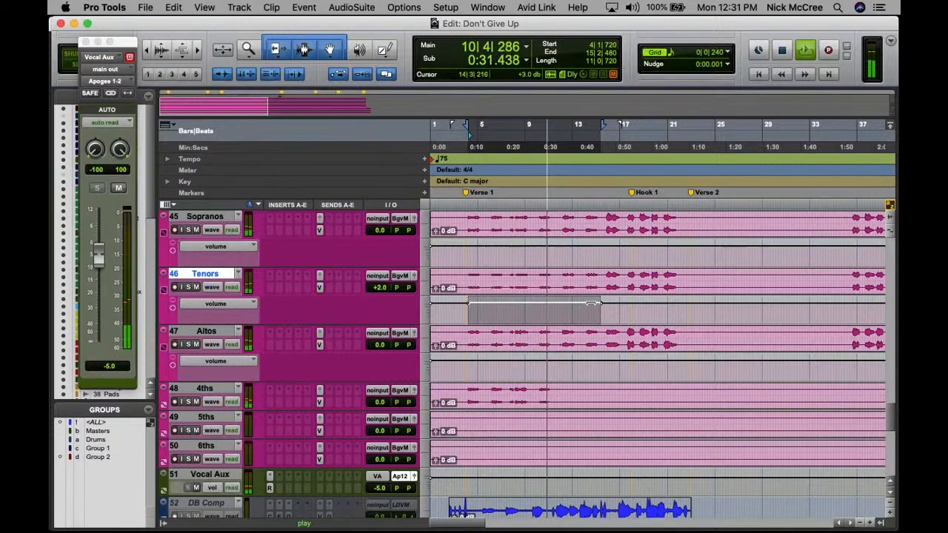
- Slightly raise the volume automation on Sopranos and Altos from 12|1|480 to 13|1|720
{"action": "scroll", "coordinate": [422, 392], "scroll_direction": "down", "scroll_amount": 1}
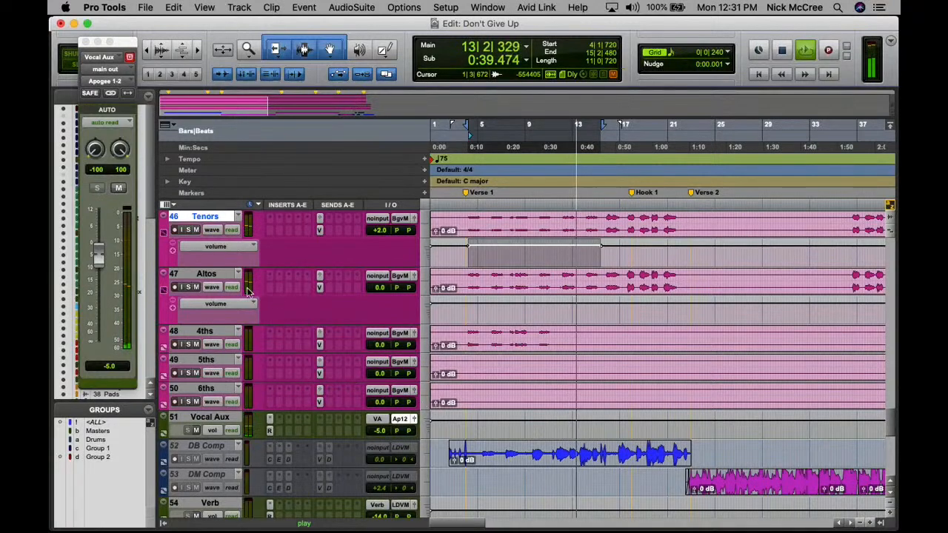
{"action": "scroll", "coordinate": [563, 340], "scroll_direction": "up", "scroll_amount": 3}
{"action": "key", "text": "space"}
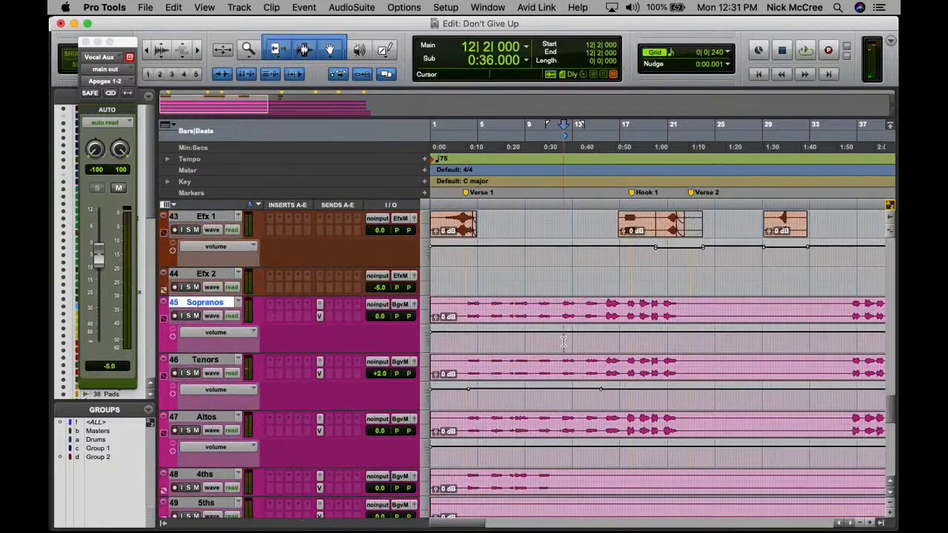
{"action": "key", "text": "space"}
{"action": "key", "text": "super+bracketright"}
{"action": "key", "text": "super+bracketright"}
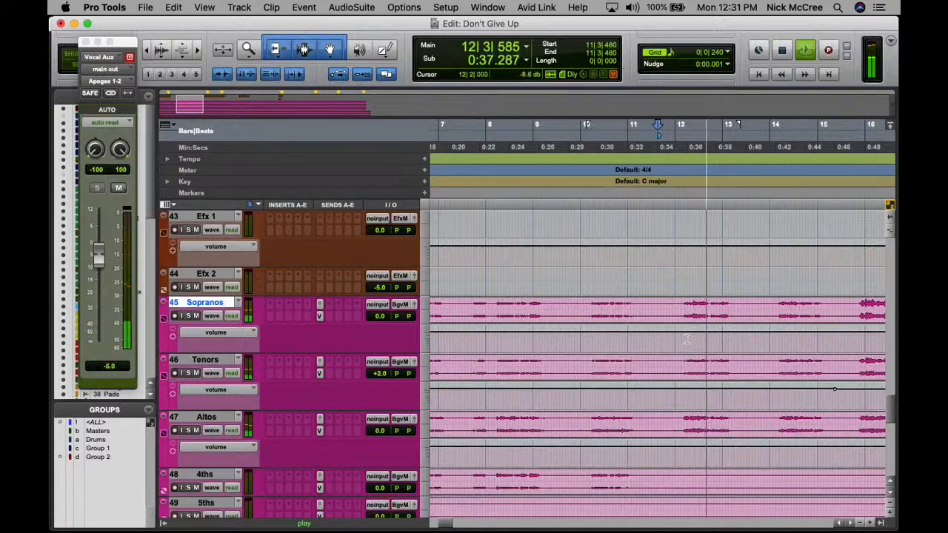
{"action": "left_click_drag", "start_coordinate": [681, 339], "coordinate": [707, 330]}
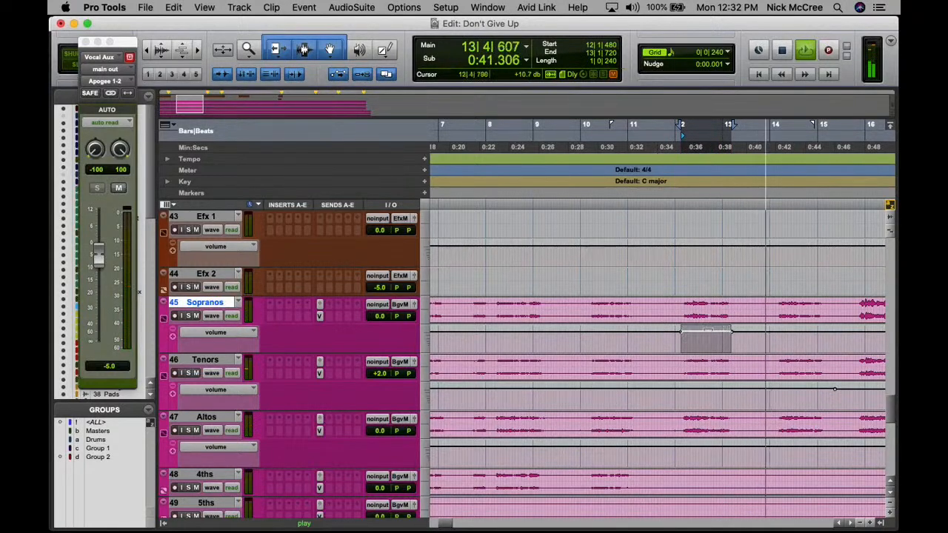
{"action": "left_click", "coordinate": [208, 417]}
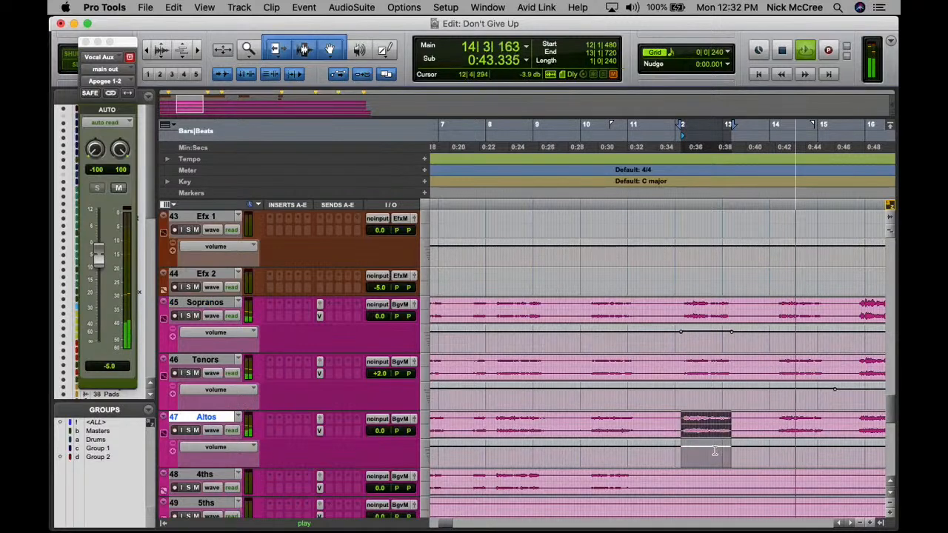
{"action": "left_click_drag", "start_coordinate": [714, 447], "coordinate": [715, 444]}
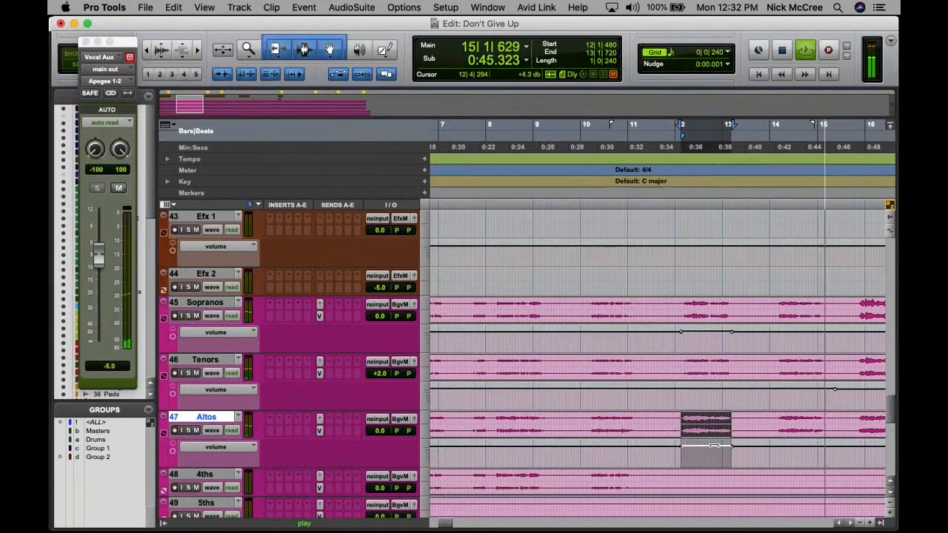
- Raise the Efx 1 volume automation to +6.0 dB from 16|4|480 to 20|1|000, and replay from 17|2|720
{"action": "key", "text": "r"}
{"action": "key", "text": "r"}
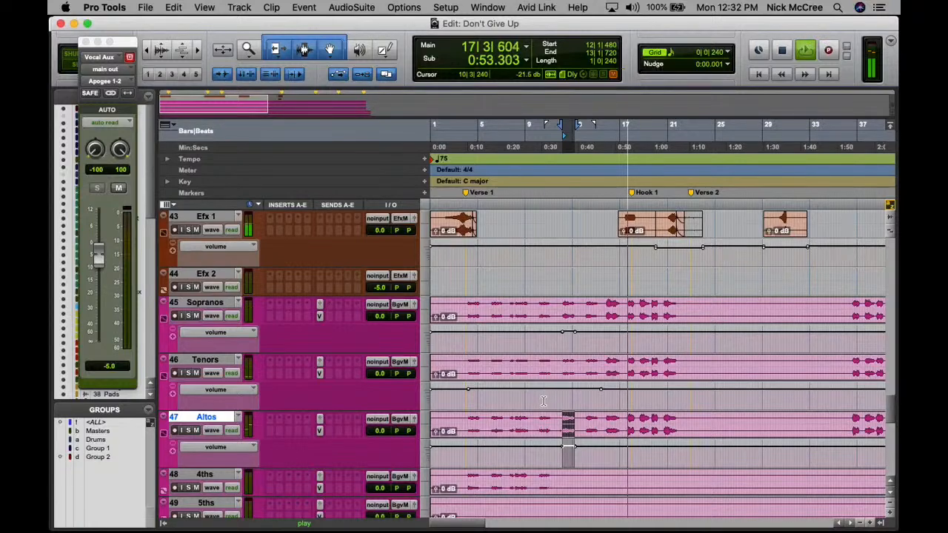
{"action": "left_click", "coordinate": [636, 230]}
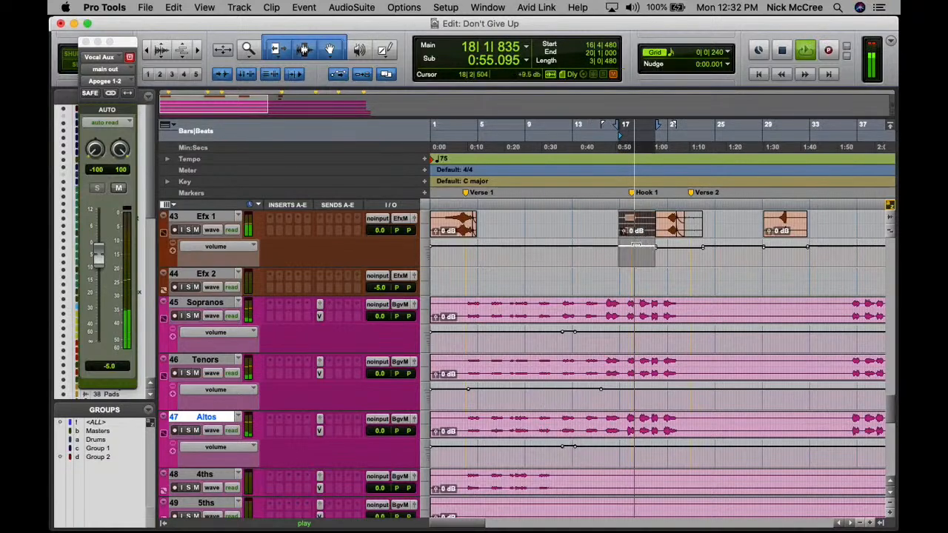
{"action": "left_click", "coordinate": [626, 337]}
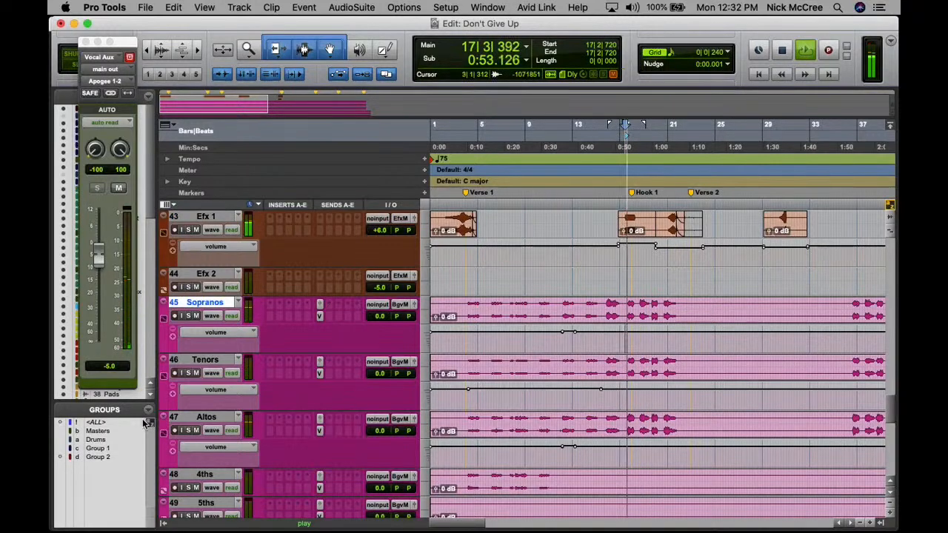
- Activate Group 2 and raise the Sopranos, Tenors and Altos volume automation to +2.0 dB from 17|3|480 to 22|1|480
{"action": "left_click", "coordinate": [111, 448]}
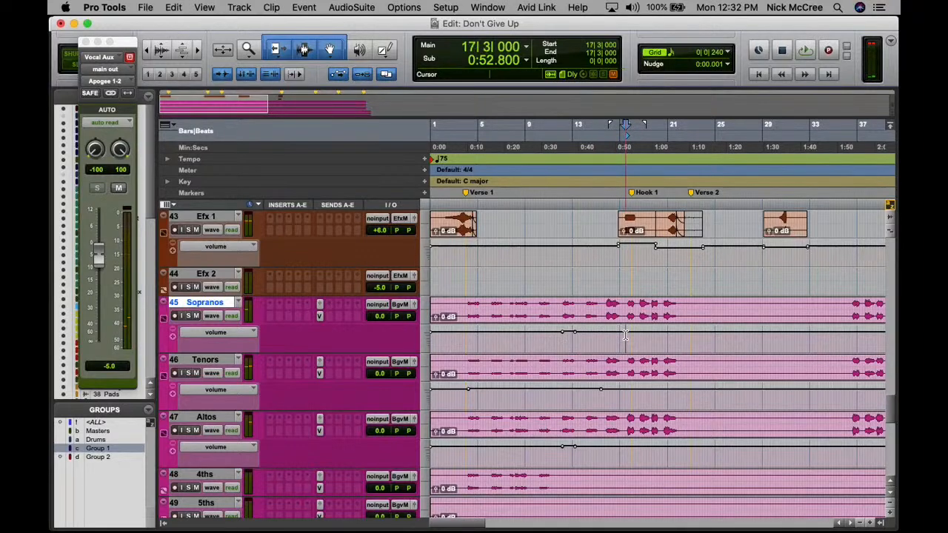
{"action": "left_click_drag", "start_coordinate": [625, 334], "coordinate": [670, 330]}
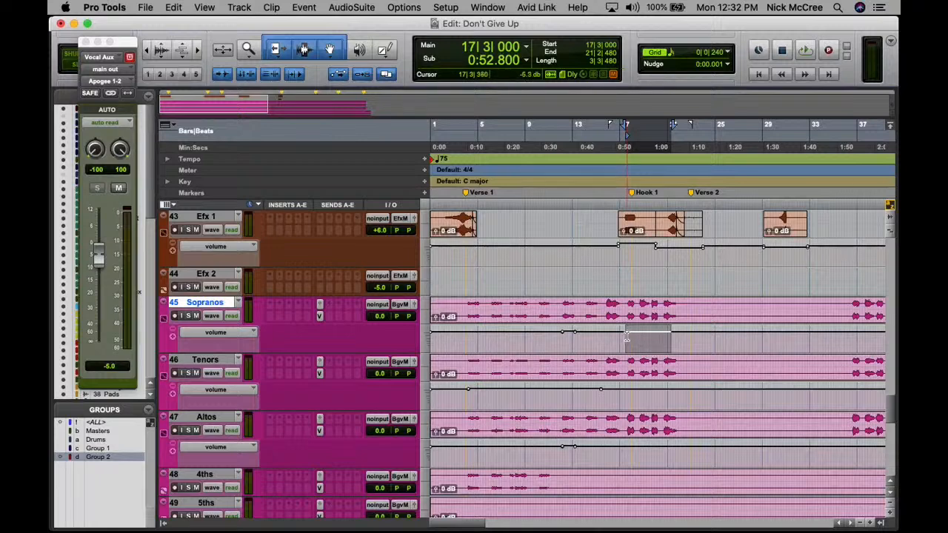
{"action": "left_click_drag", "start_coordinate": [626, 337], "coordinate": [675, 337]}
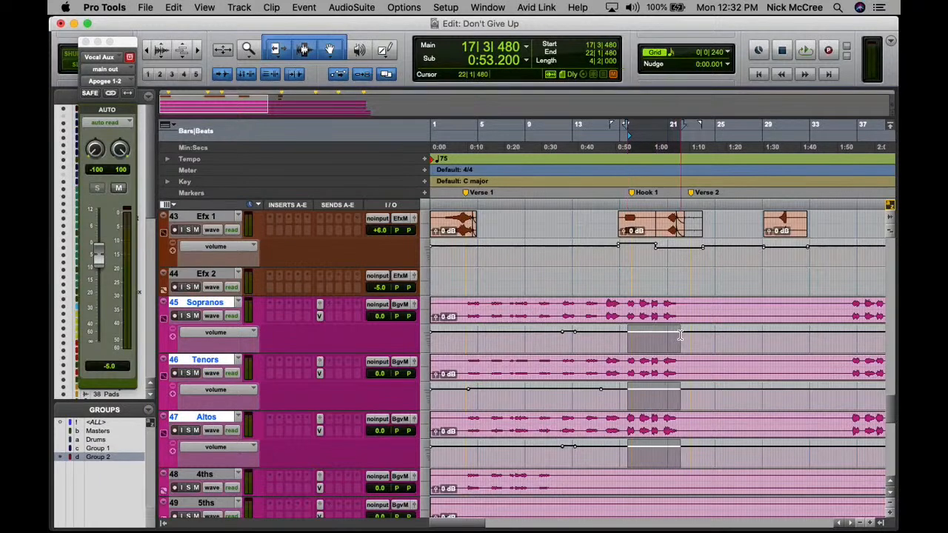
{"action": "scroll", "coordinate": [680, 335], "scroll_direction": "right", "scroll_amount": 2}
{"action": "left_click", "coordinate": [630, 331]}
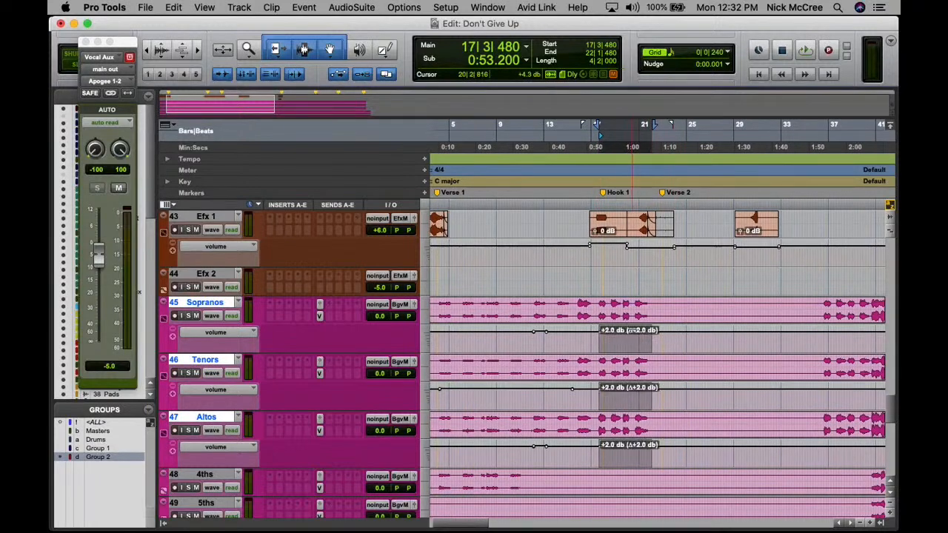
{"action": "left_click_drag", "start_coordinate": [632, 330], "coordinate": [632, 330]}
- Play the hook from 17|1|000 and save the session
{"action": "left_click", "coordinate": [593, 307]}
{"action": "key", "text": "space"}
{"action": "key", "text": "super+s"}
{"action": "scroll", "coordinate": [327, 410], "scroll_direction": "down", "scroll_amount": 1}
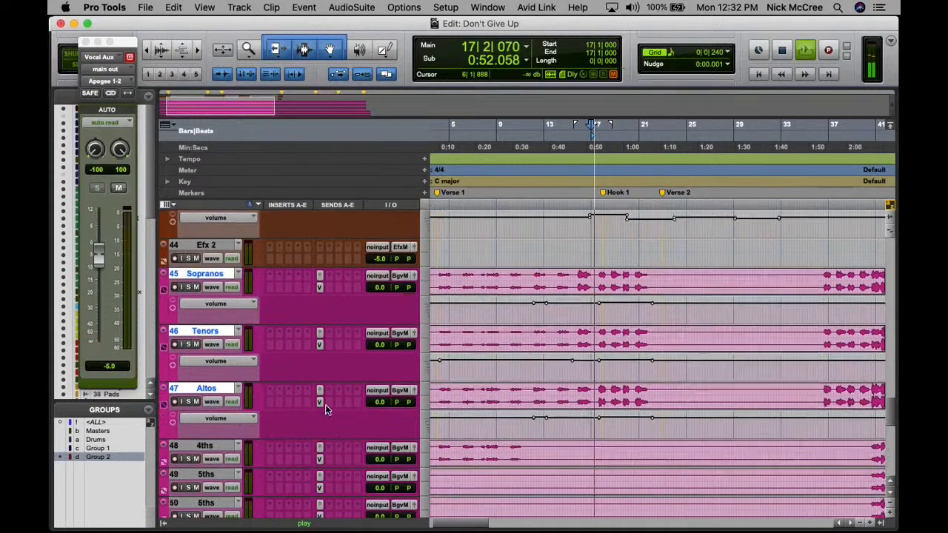
{"action": "scroll", "coordinate": [326, 410], "scroll_direction": "down", "scroll_amount": 3}
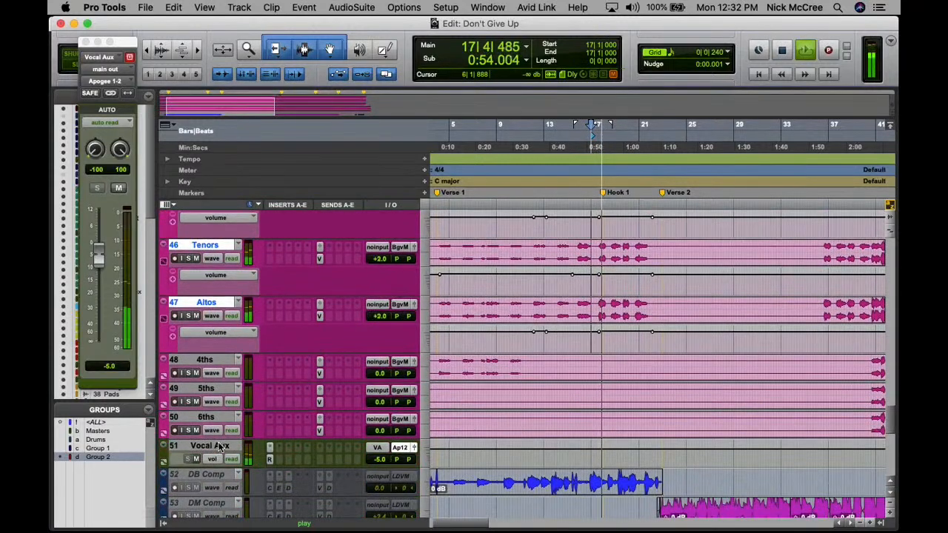
{"action": "left_click", "coordinate": [220, 447]}
{"action": "right_click", "coordinate": [220, 448]}
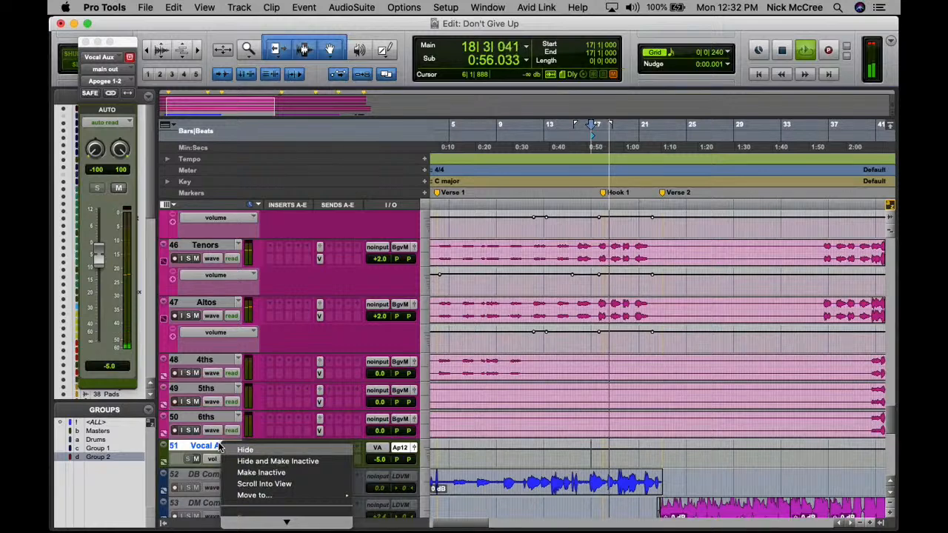
{"action": "left_click", "coordinate": [203, 429]}
- Duplicate the Delay aux track and place the copy directly below Vocal Aux
{"action": "scroll", "coordinate": [203, 429], "scroll_direction": "down", "scroll_amount": 10}
{"action": "scroll", "coordinate": [203, 429], "scroll_direction": "up", "scroll_amount": 6}
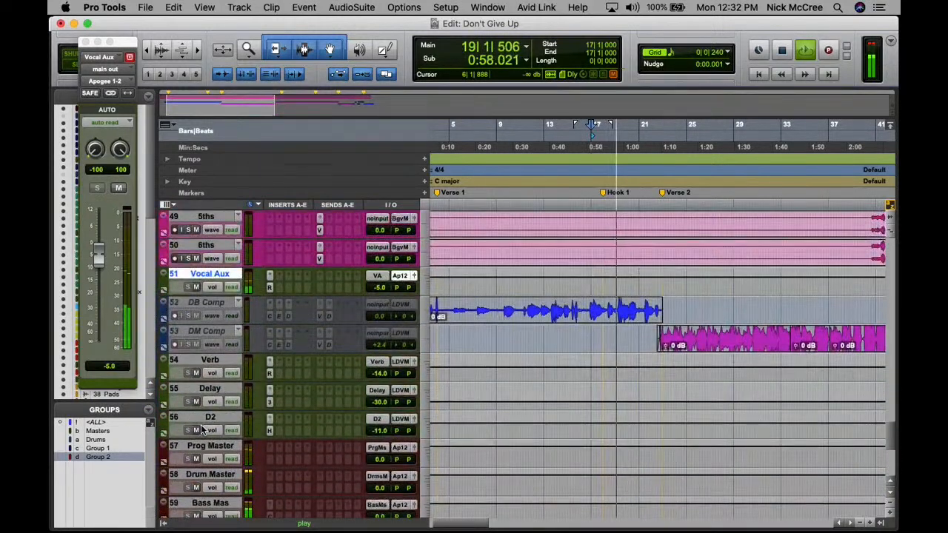
{"action": "left_click", "coordinate": [222, 388]}
{"action": "right_click", "coordinate": [222, 388]}
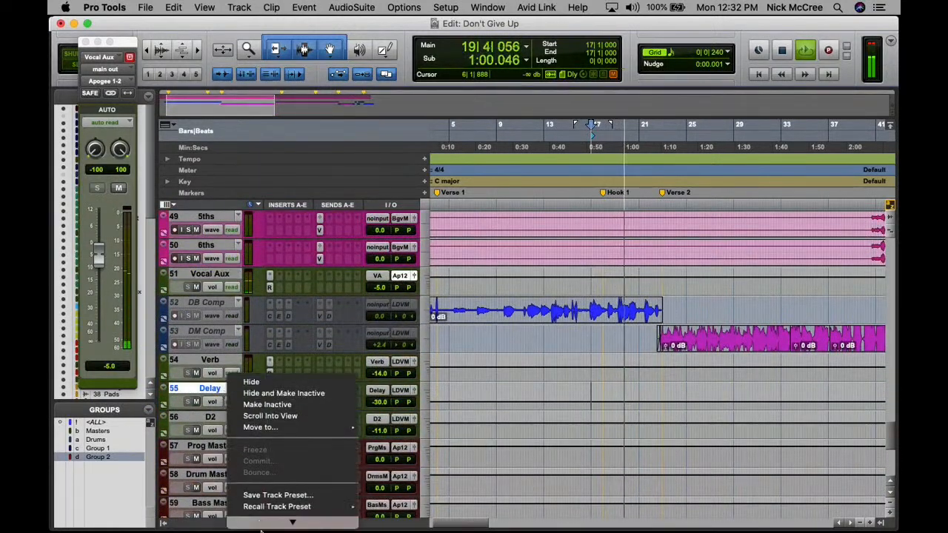
{"action": "mouse_move", "coordinate": [261, 528]}
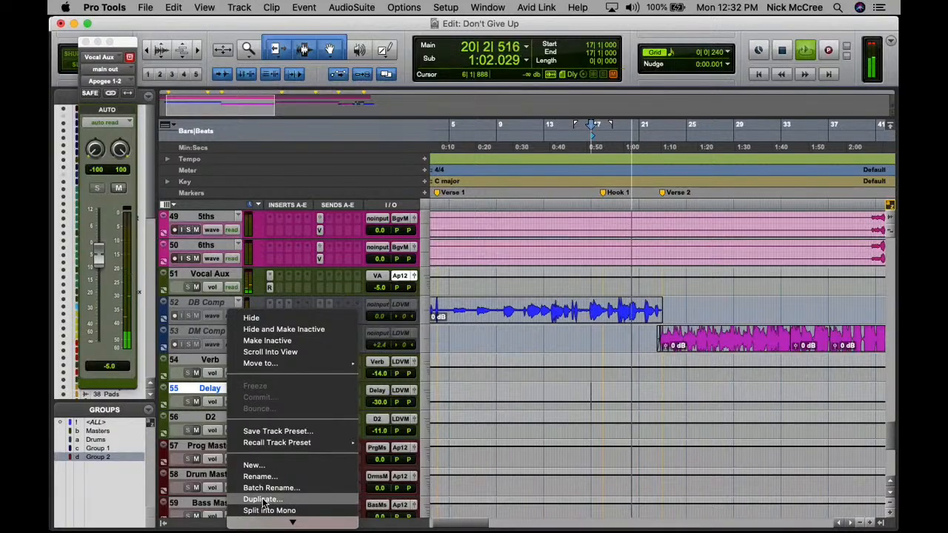
{"action": "left_click", "coordinate": [263, 501]}
{"action": "key", "text": "Return"}
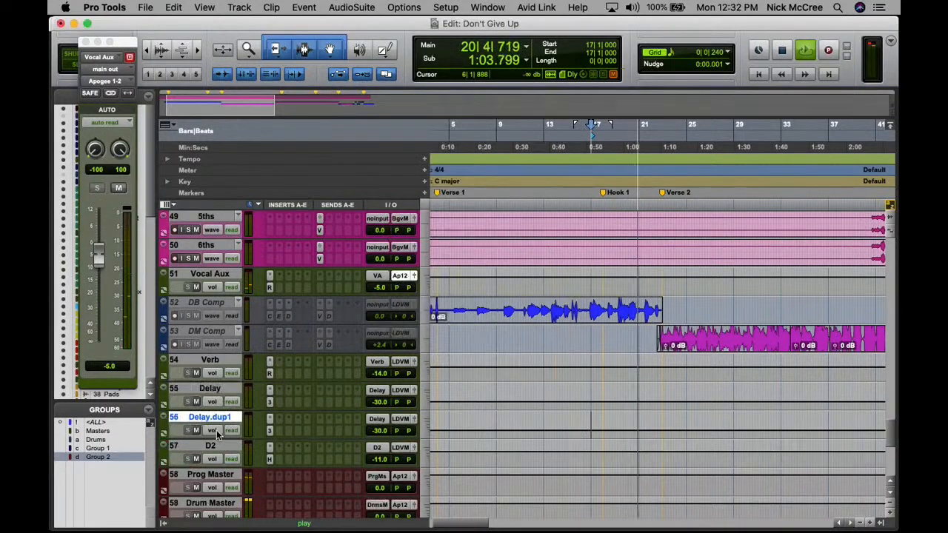
{"action": "left_click_drag", "start_coordinate": [210, 417], "coordinate": [214, 296]}
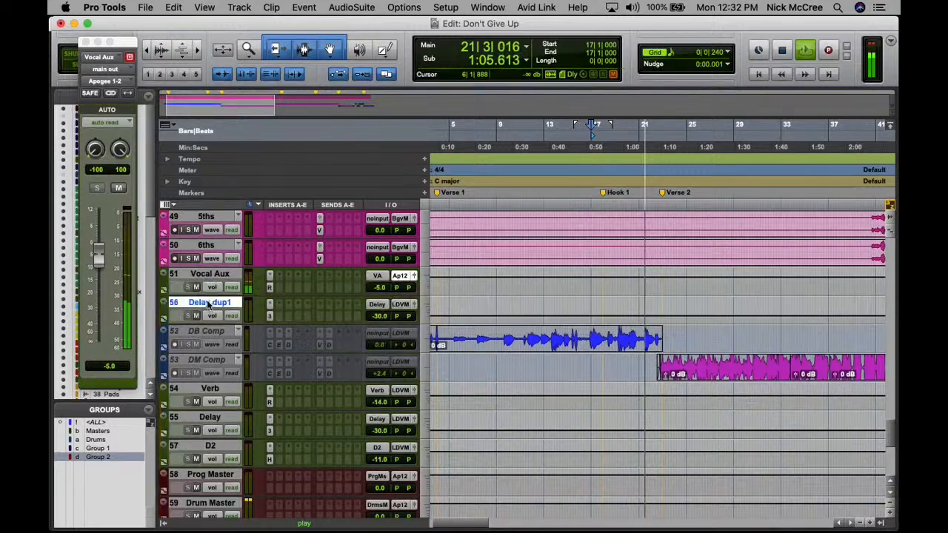
- Rename the duplicated delay track as Bg Dly
{"action": "double_click", "coordinate": [208, 303]}
{"action": "type", "text": "B"}
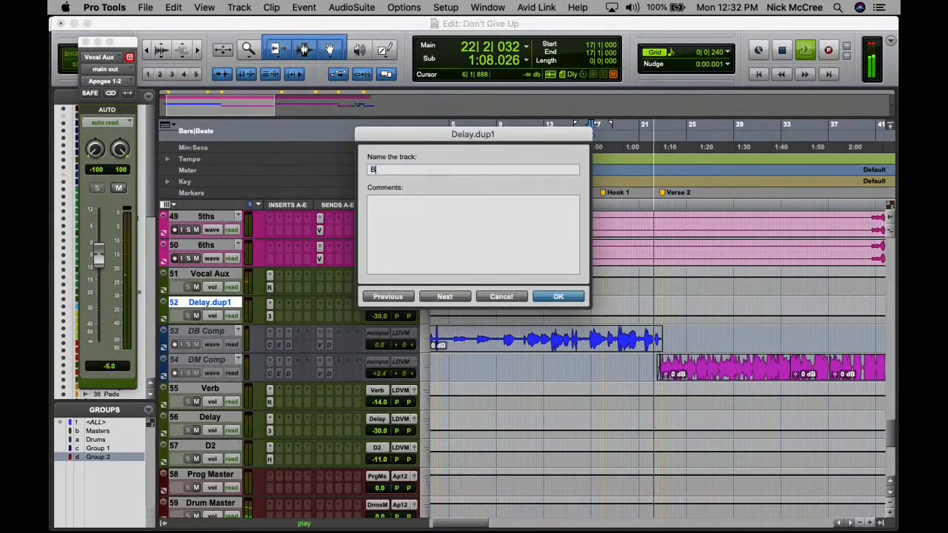
{"action": "type", "text": "g Dly"}
{"action": "key", "text": "Return"}
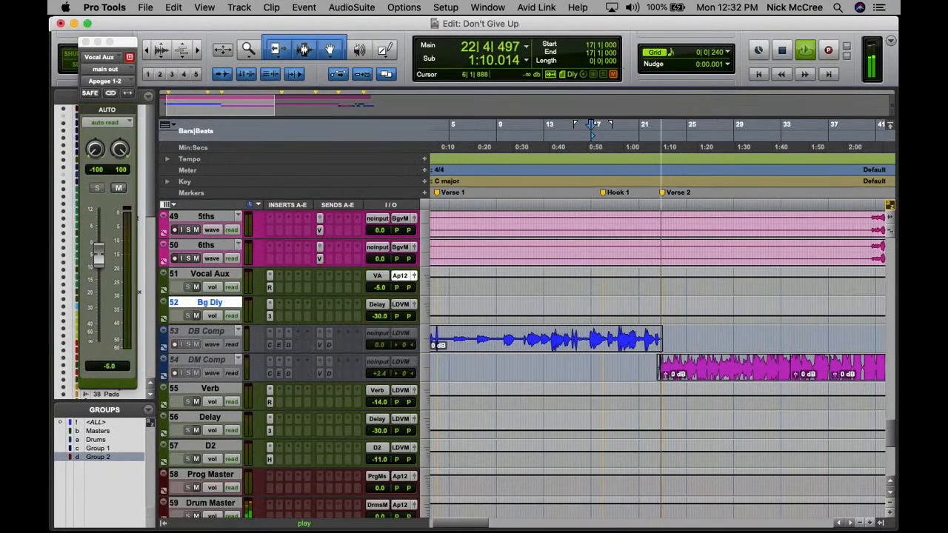
- Route the outputs of both Bg Dly and Vocal Aux to the Bgvs Mas stereo bus
{"action": "left_click", "coordinate": [379, 304]}
{"action": "mouse_move", "coordinate": [406, 316]}
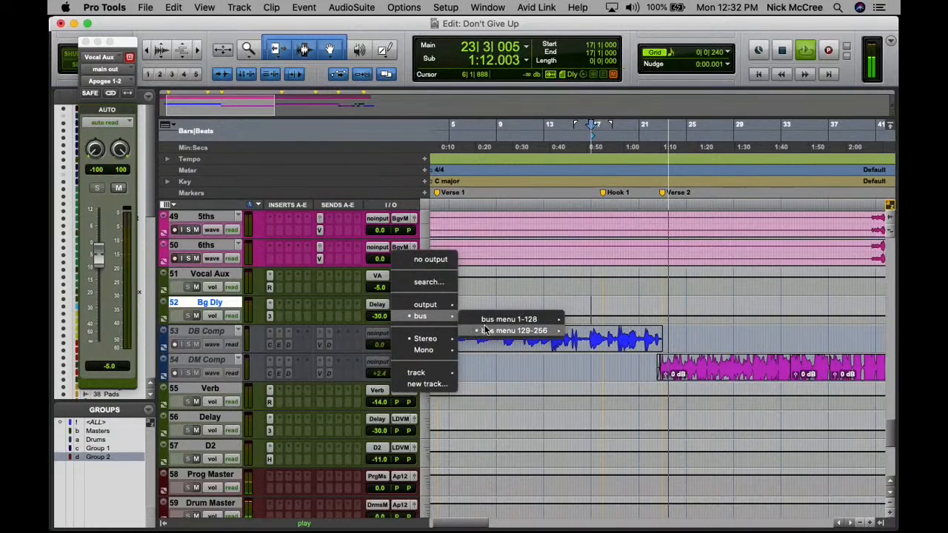
{"action": "mouse_move", "coordinate": [506, 332]}
{"action": "left_click", "coordinate": [607, 400]}
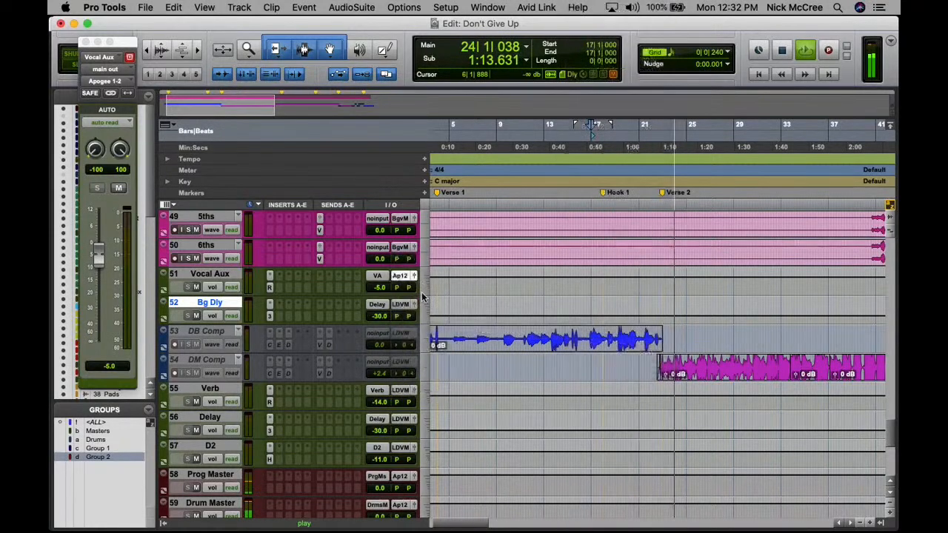
{"action": "left_click", "coordinate": [400, 275]}
{"action": "mouse_move", "coordinate": [406, 289]}
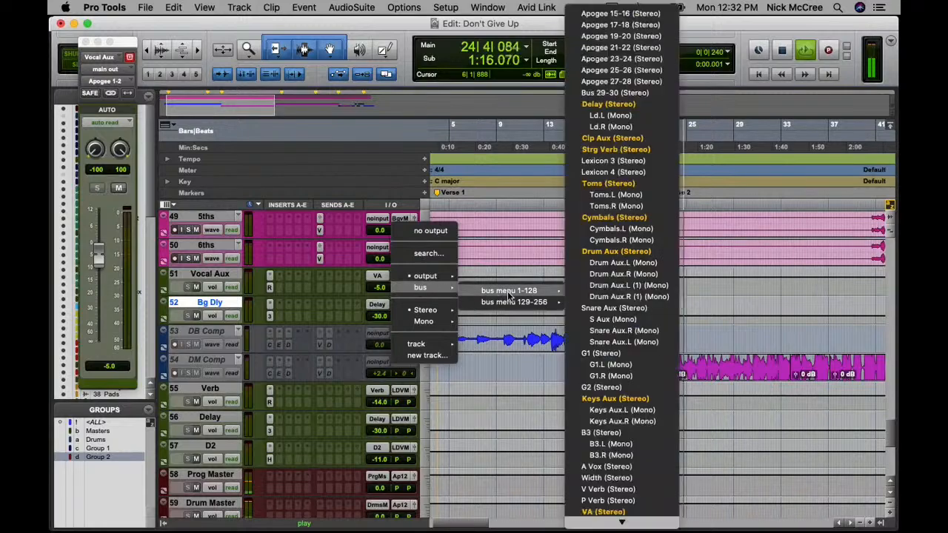
{"action": "mouse_move", "coordinate": [514, 302]}
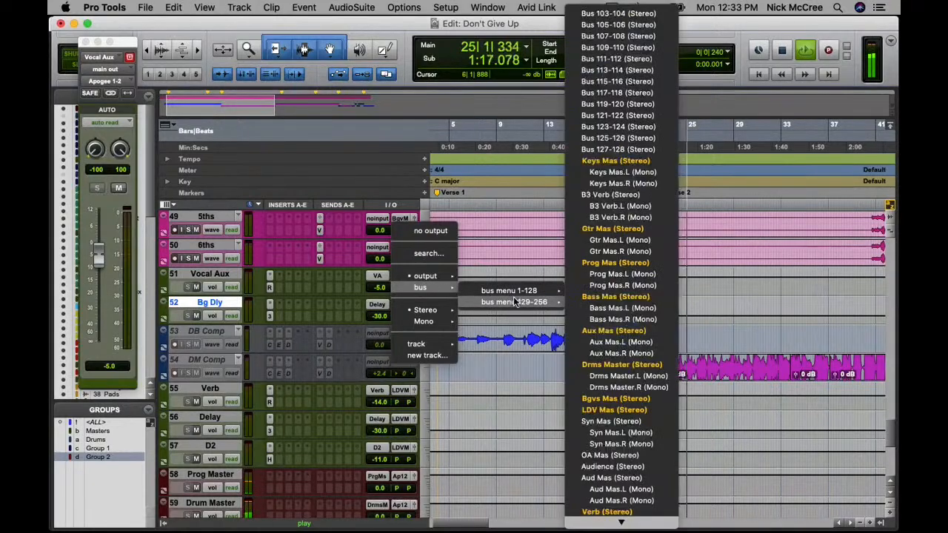
{"action": "left_click", "coordinate": [594, 399]}
- Play from 15|4|720 and solo the grouped Sopranos, Tenors and Altos tracks
{"action": "scroll", "coordinate": [505, 282], "scroll_direction": "left", "scroll_amount": 2}
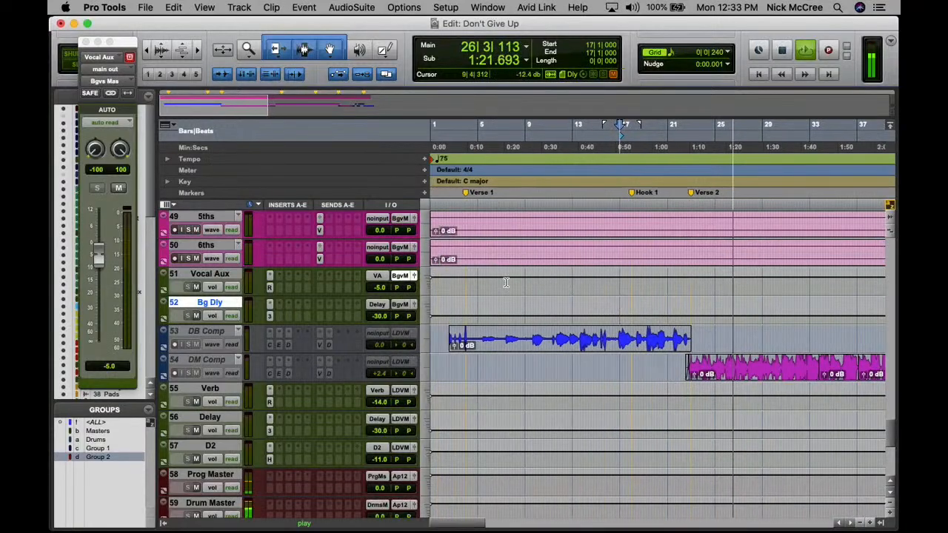
{"action": "key", "text": "space"}
{"action": "scroll", "coordinate": [504, 283], "scroll_direction": "right", "scroll_amount": 10}
{"action": "scroll", "coordinate": [504, 282], "scroll_direction": "up", "scroll_amount": 10}
{"action": "scroll", "coordinate": [500, 282], "scroll_direction": "left", "scroll_amount": 10}
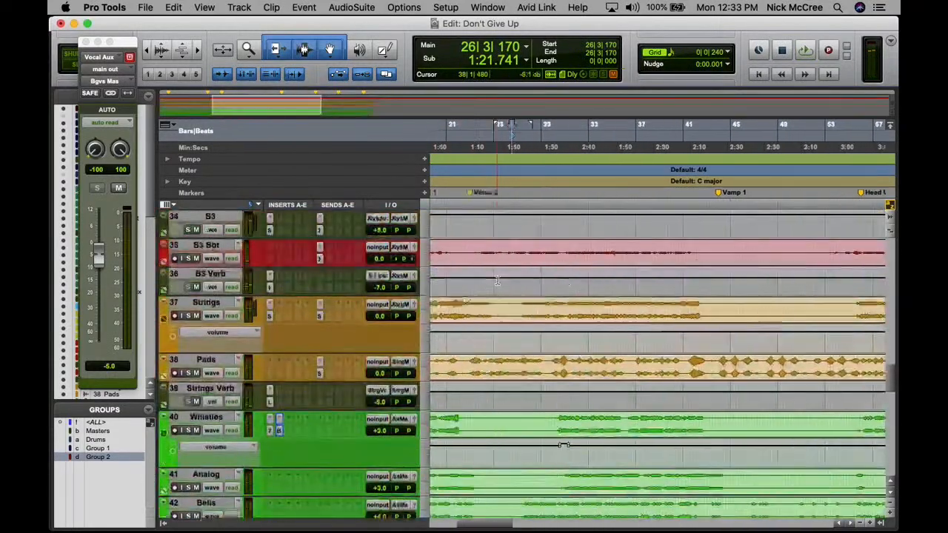
{"action": "left_click", "coordinate": [607, 300]}
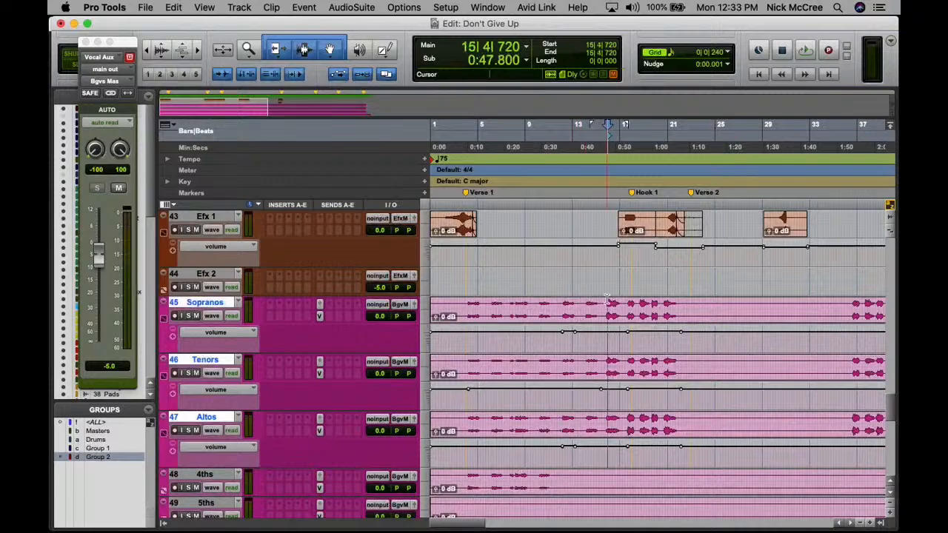
{"action": "key", "text": "space"}
{"action": "left_click", "coordinate": [189, 373]}
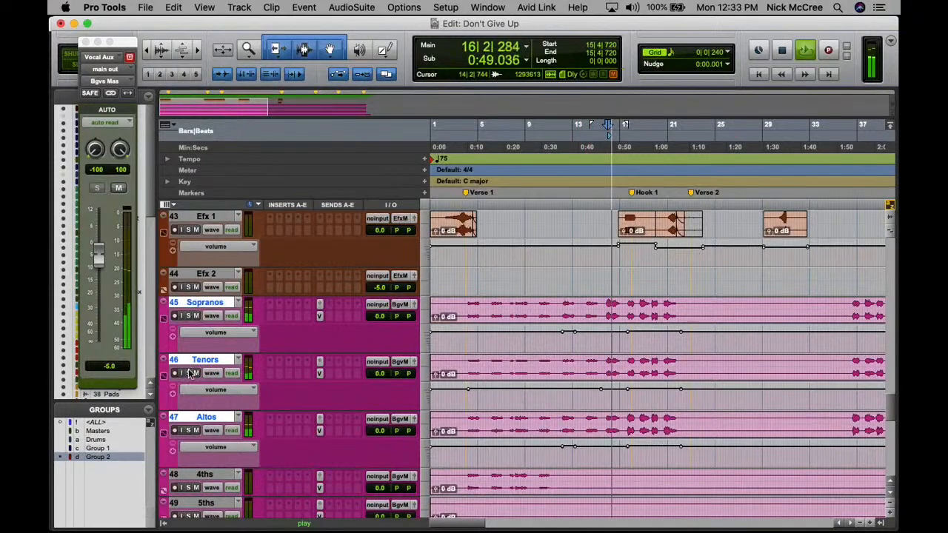
- Set the Vocal Aux volume to -8.0 dB
{"action": "scroll", "coordinate": [412, 393], "scroll_direction": "down", "scroll_amount": 5}
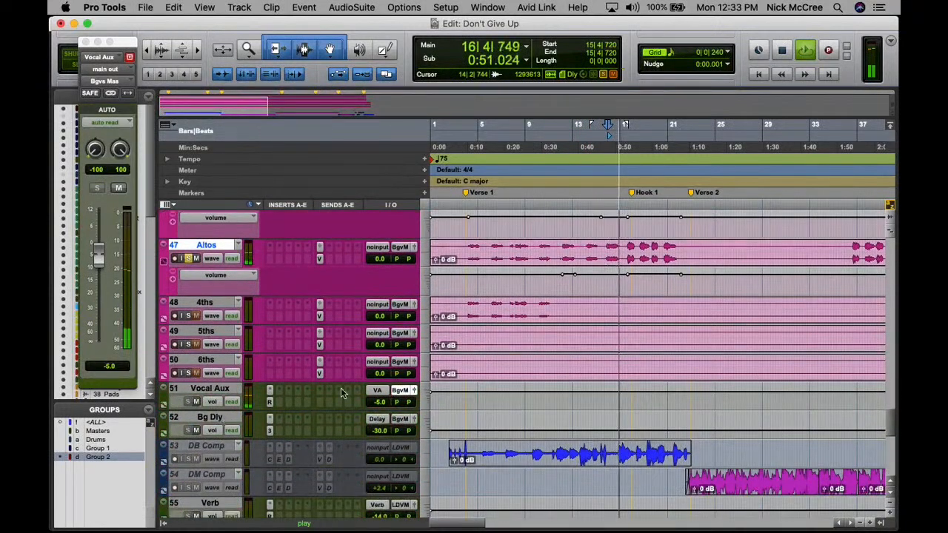
{"action": "left_click", "coordinate": [108, 367]}
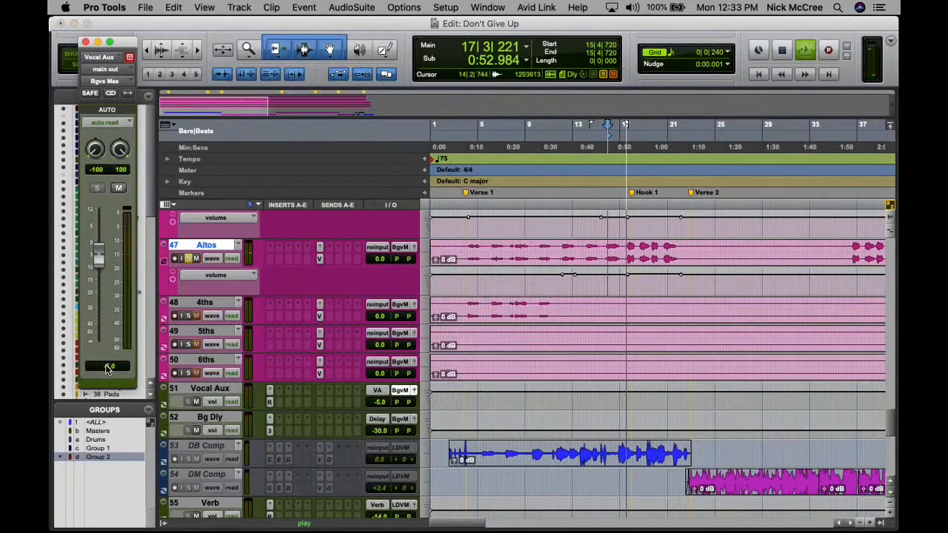
{"action": "type", "text": "-8"}
{"action": "key", "text": "Return"}
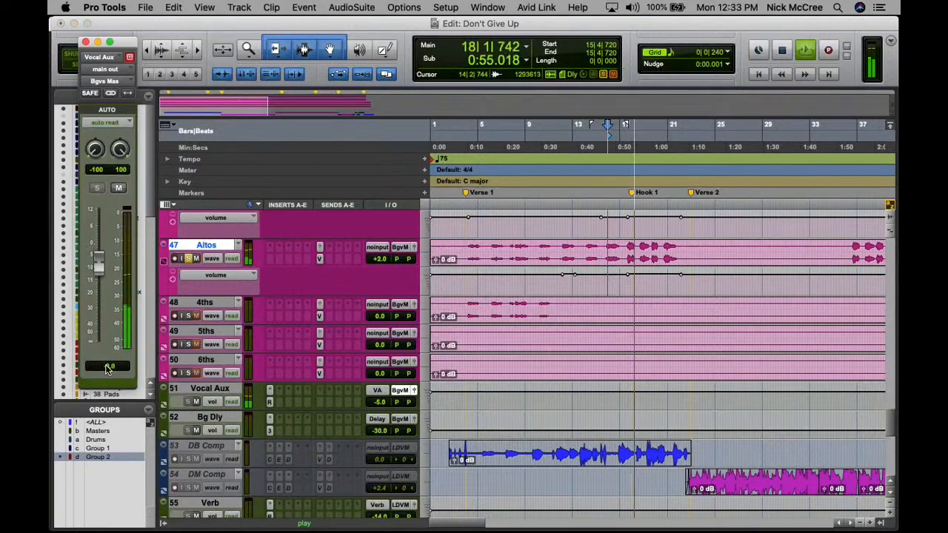
- Set the Bg Dly track's input to Bus 27-28 and rename that bus Bg Dly
{"action": "left_click", "coordinate": [382, 422]}
{"action": "mouse_move", "coordinate": [465, 426]}
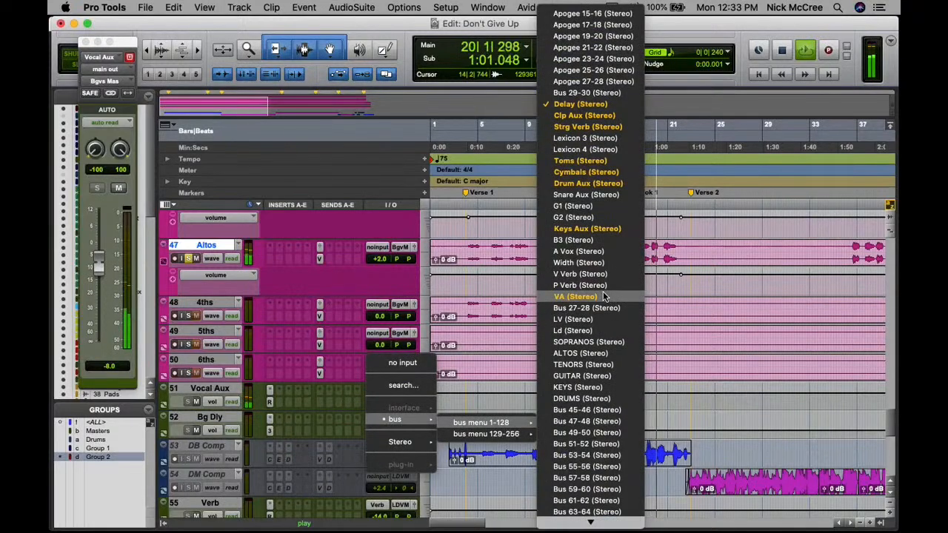
{"action": "left_click", "coordinate": [588, 310]}
{"action": "right_click", "coordinate": [378, 420]}
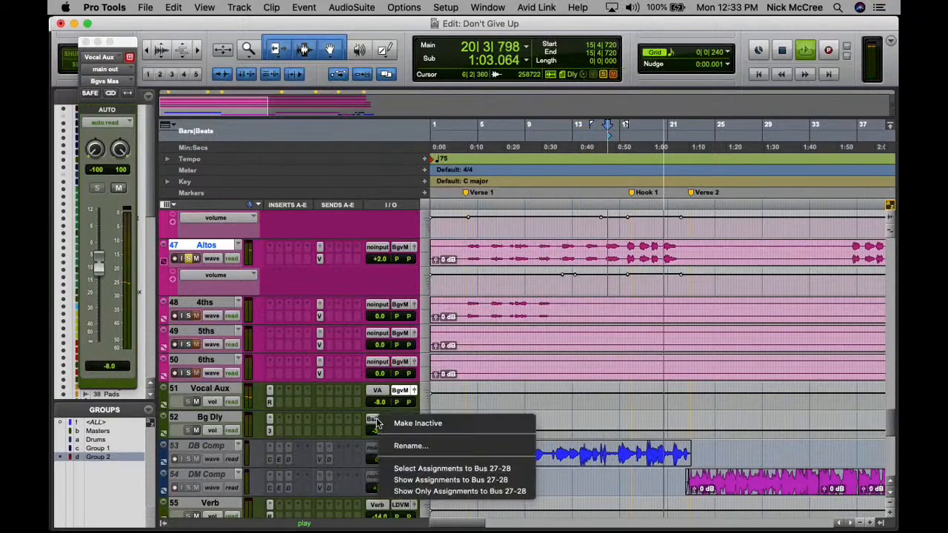
{"action": "left_click", "coordinate": [410, 446]}
{"action": "type", "text": "Bg"}
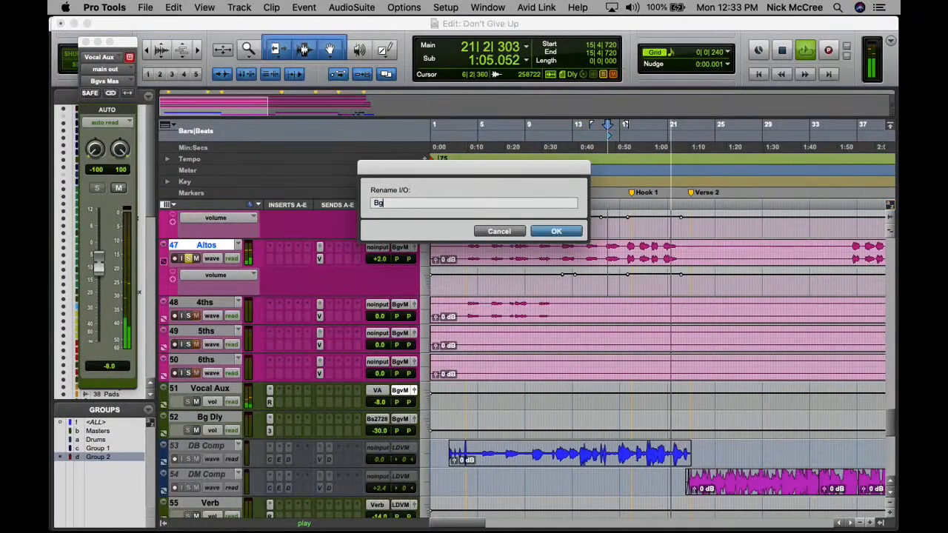
{"action": "type", "text": " Dly"}
{"action": "key", "text": "Return"}
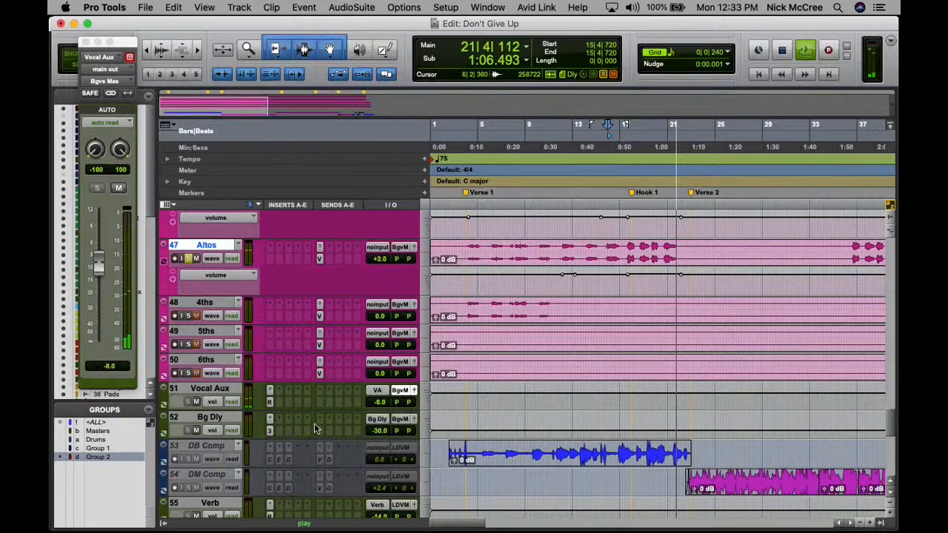
- Add a send B to the Bg Dly bus on Sopranos, Tenors and Altos, with playback positioned at 17|1|240
{"action": "left_click", "coordinate": [621, 250]}
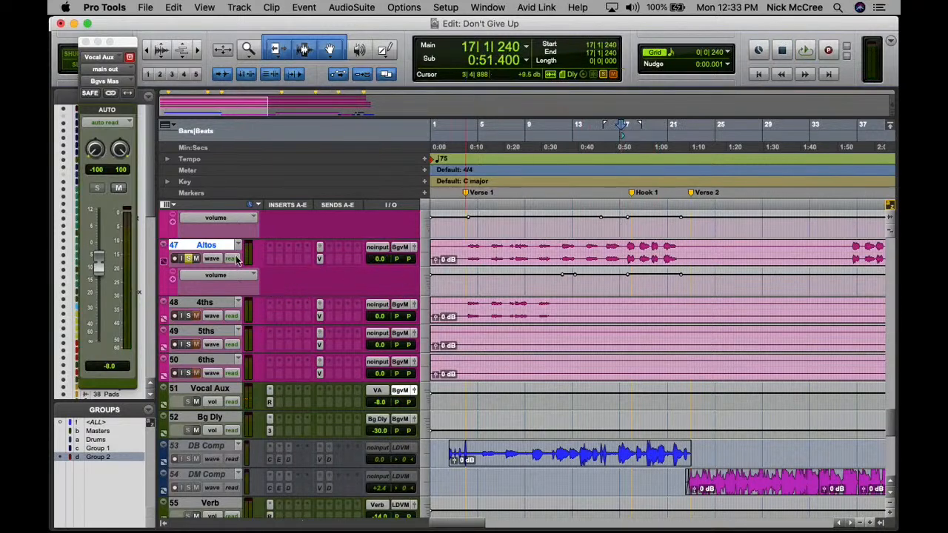
{"action": "scroll", "coordinate": [287, 267], "scroll_direction": "up", "scroll_amount": 3}
{"action": "left_click", "coordinate": [329, 234]}
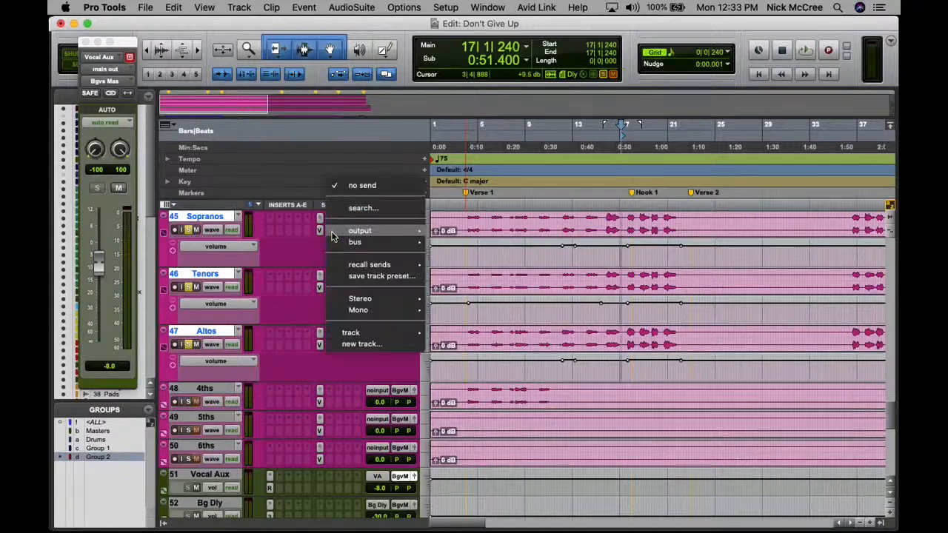
{"action": "mouse_move", "coordinate": [359, 242]}
{"action": "mouse_move", "coordinate": [483, 256]}
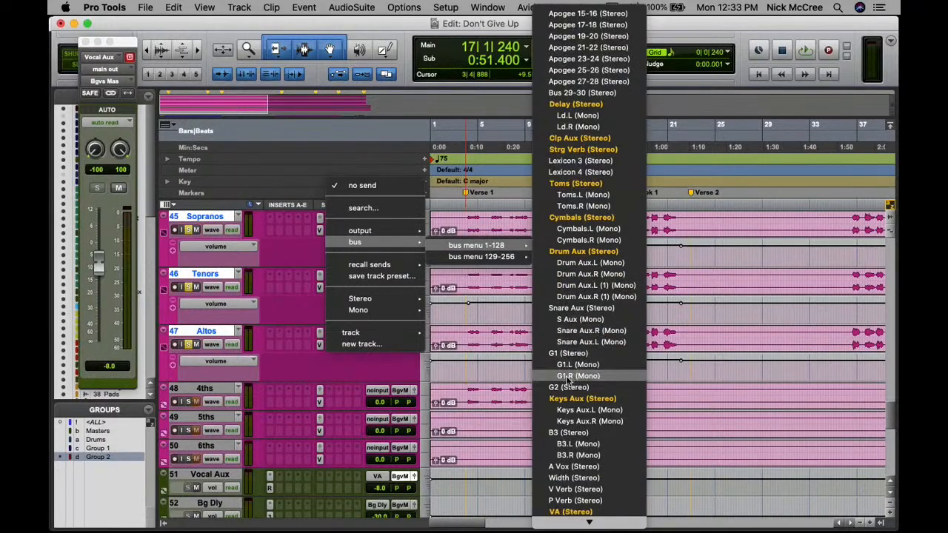
{"action": "scroll", "coordinate": [592, 467], "scroll_direction": "down", "scroll_amount": 3}
{"action": "left_click", "coordinate": [594, 482]}
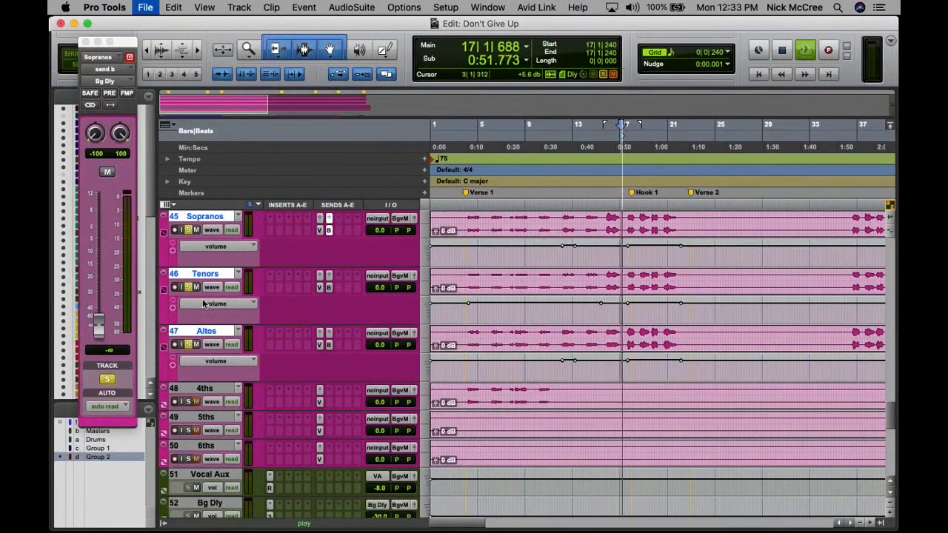
- Set the Sopranos Bg Dly send level to 0.0 dB and check the matching sends on Tenors and Altos
{"action": "left_click", "coordinate": [109, 350]}
{"action": "type", "text": "0"}
{"action": "key", "text": "Return"}
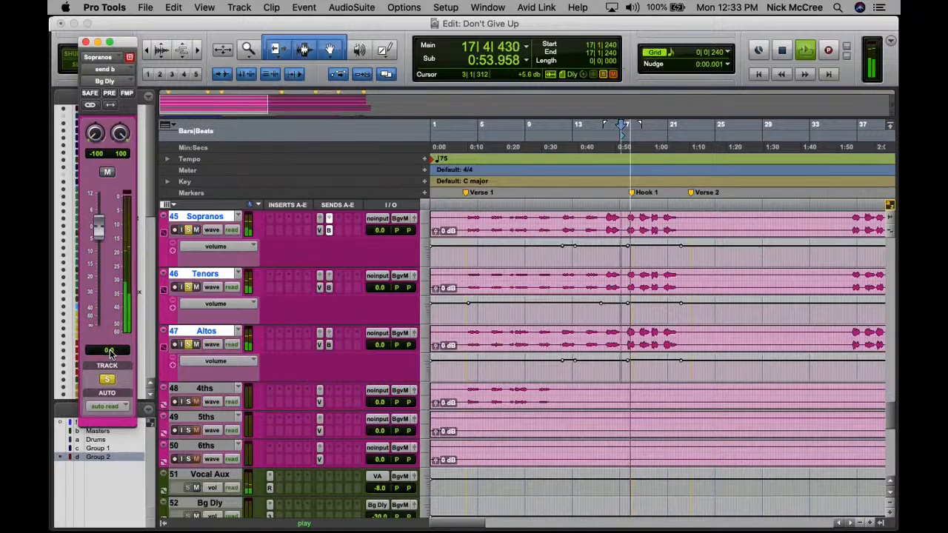
{"action": "left_click", "coordinate": [329, 289]}
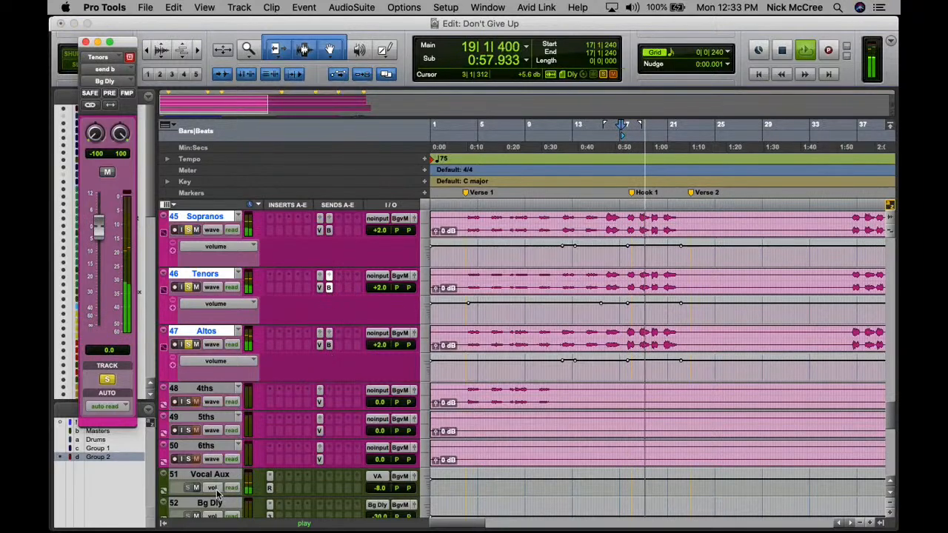
{"action": "scroll", "coordinate": [215, 489], "scroll_direction": "down", "scroll_amount": 1}
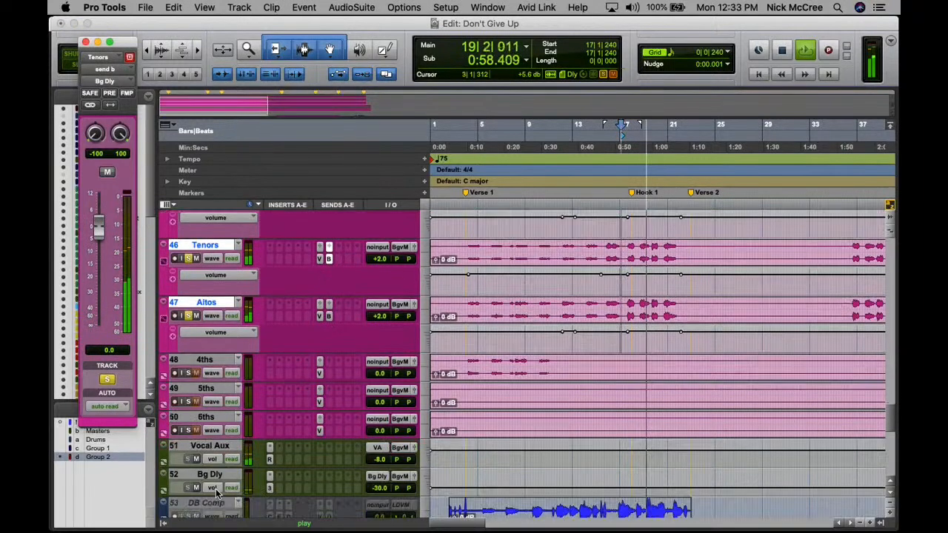
{"action": "left_click", "coordinate": [329, 315]}
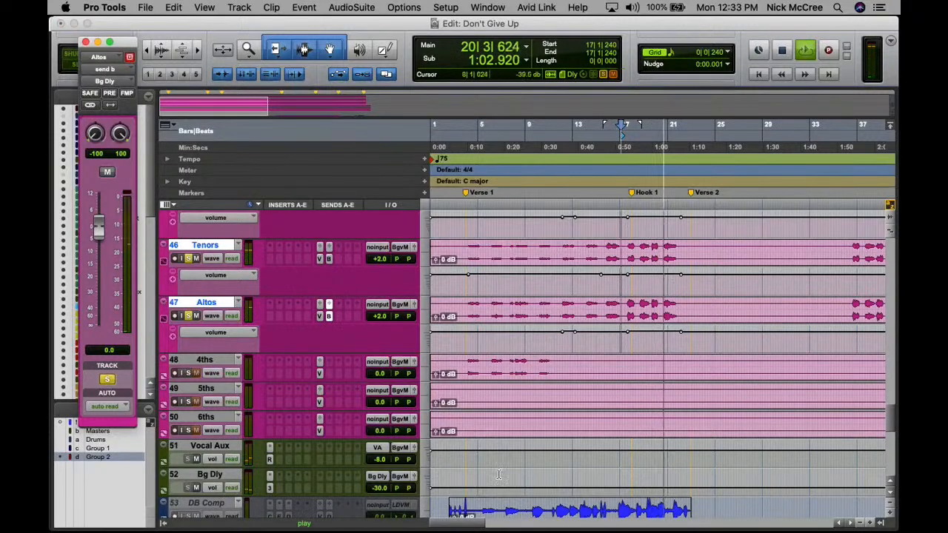
- Set the Bg Dly track's output volume to -20.0 dB
{"action": "left_click", "coordinate": [415, 477]}
{"action": "left_click", "coordinate": [111, 367]}
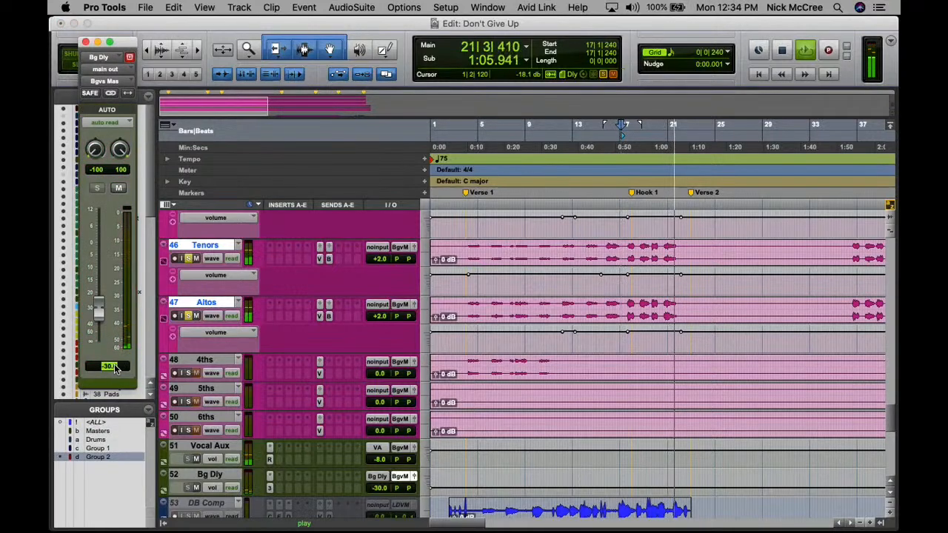
{"action": "type", "text": "-20"}
{"action": "key", "text": "Return"}
- Replay the hook from 17|3|000 and unsolo the grouped Sopranos, Tenors and Altos tracks
{"action": "key", "text": "space"}
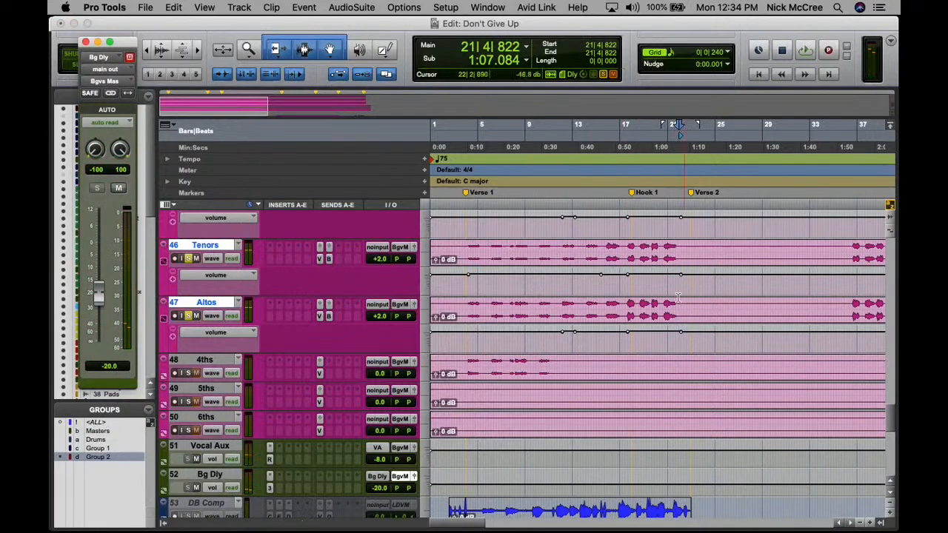
{"action": "left_click", "coordinate": [628, 304]}
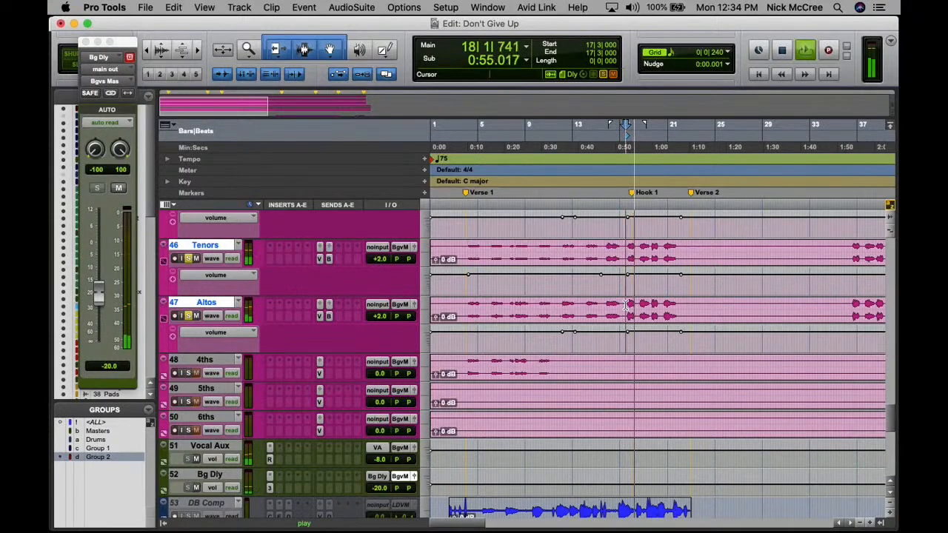
{"action": "left_click", "coordinate": [187, 259]}
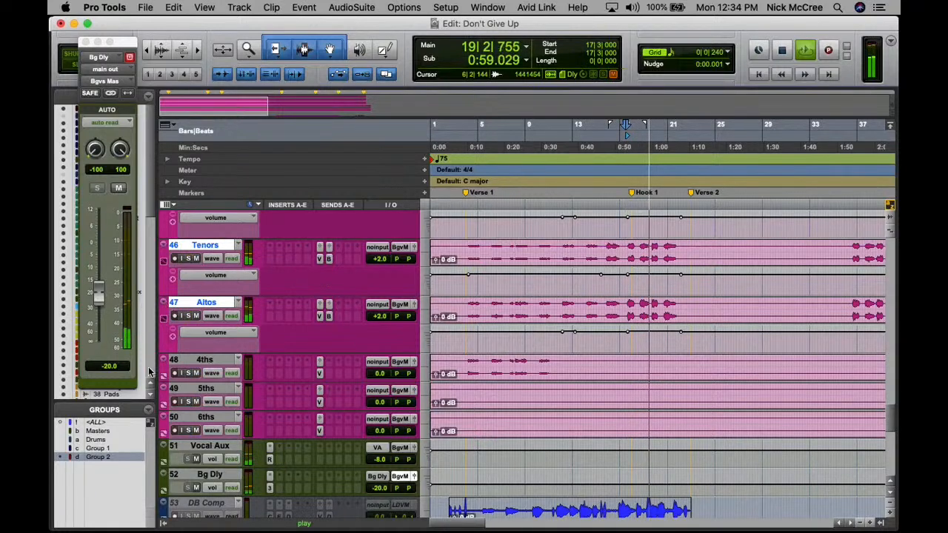
- Set the Bg Dly track's output volume to -25.0 dB
{"action": "left_click", "coordinate": [117, 366]}
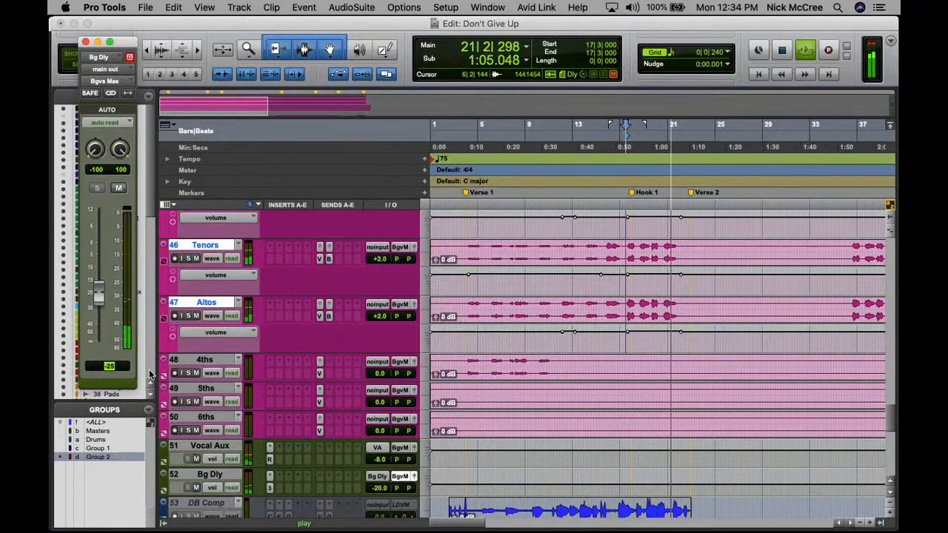
{"action": "key", "text": "Return"}
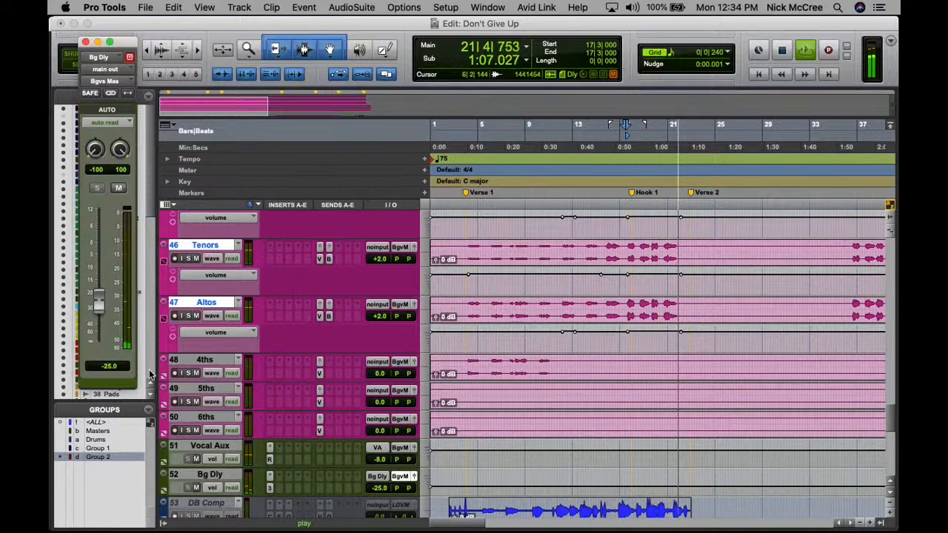
{"action": "key", "text": "super+bracketleft"}
{"action": "key", "text": "super+bracketright"}
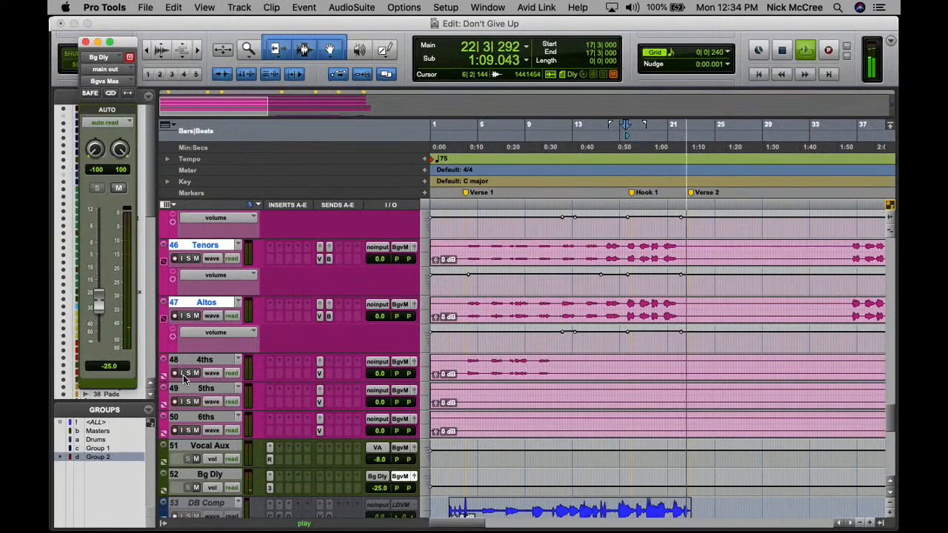
- Hide the volume automation lanes beneath all the tracks
{"action": "left_click", "coordinate": [163, 319]}
{"action": "left_click", "coordinate": [163, 319], "text": "alt"}
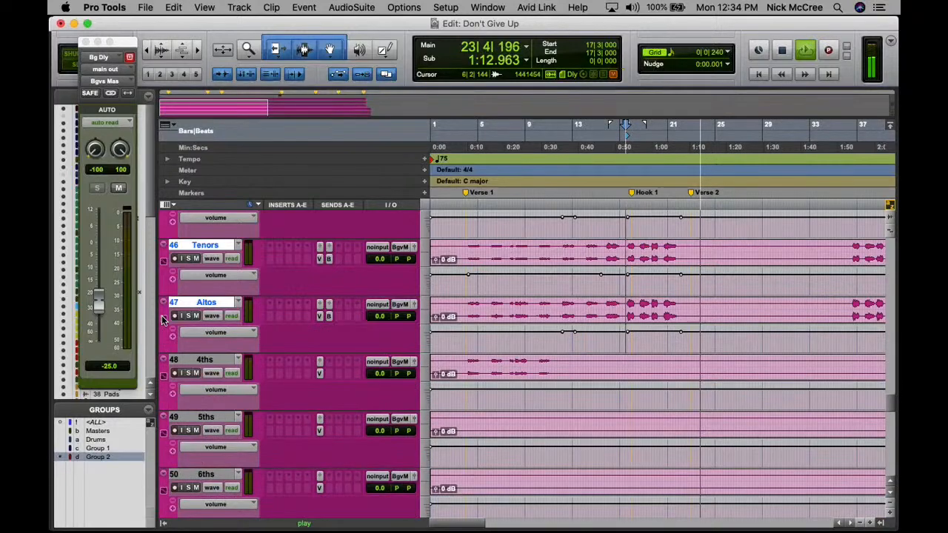
{"action": "left_click", "coordinate": [163, 319], "text": "alt"}
{"action": "key", "text": "r"}
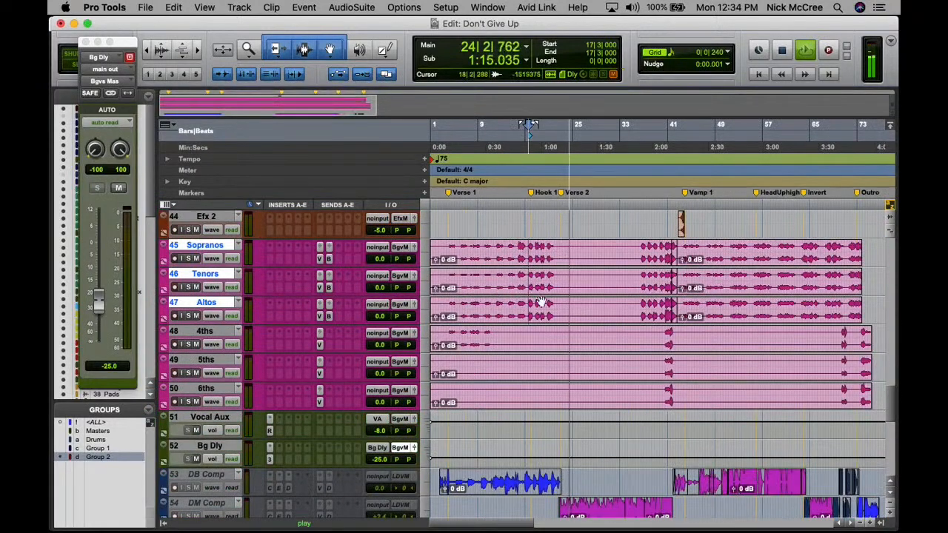
- Audition the background vocals from 36|1|720 and from just before Verse 1 at 3|3|720
{"action": "key", "text": "space"}
{"action": "left_click", "coordinate": [639, 303]}
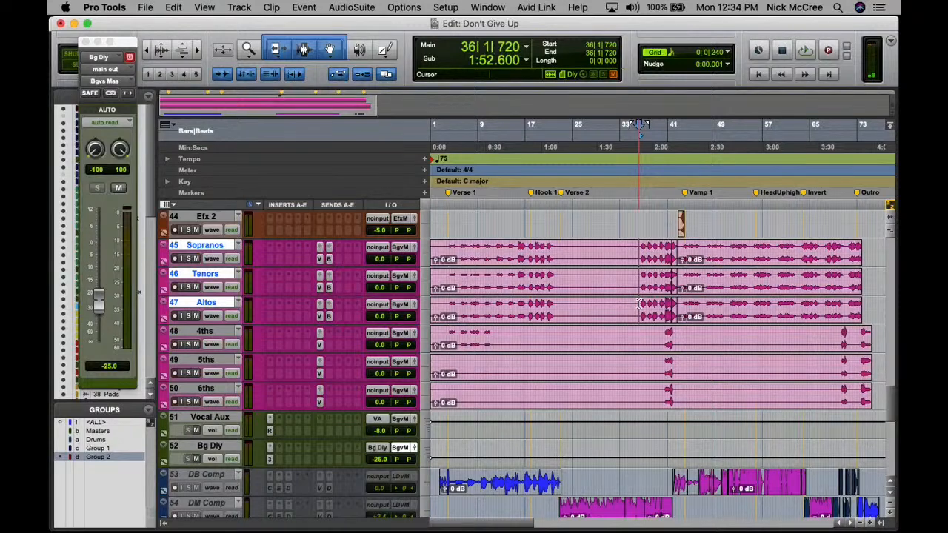
{"action": "key", "text": "space"}
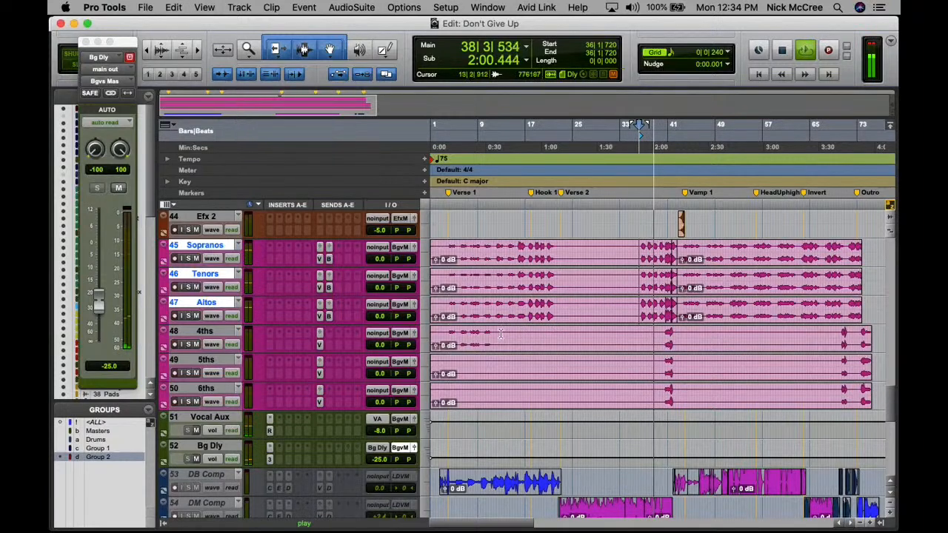
{"action": "key", "text": "space"}
{"action": "left_click", "coordinate": [446, 276]}
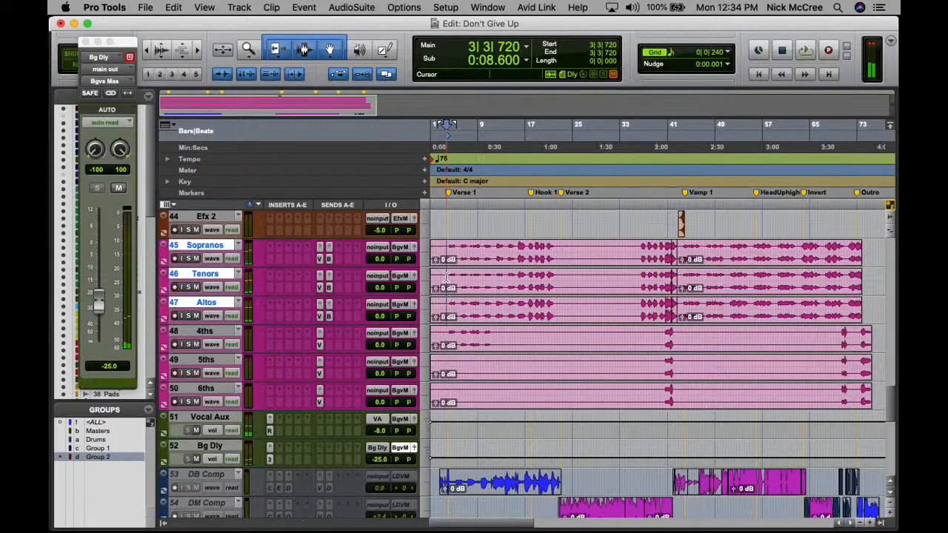
{"action": "key", "text": "space"}
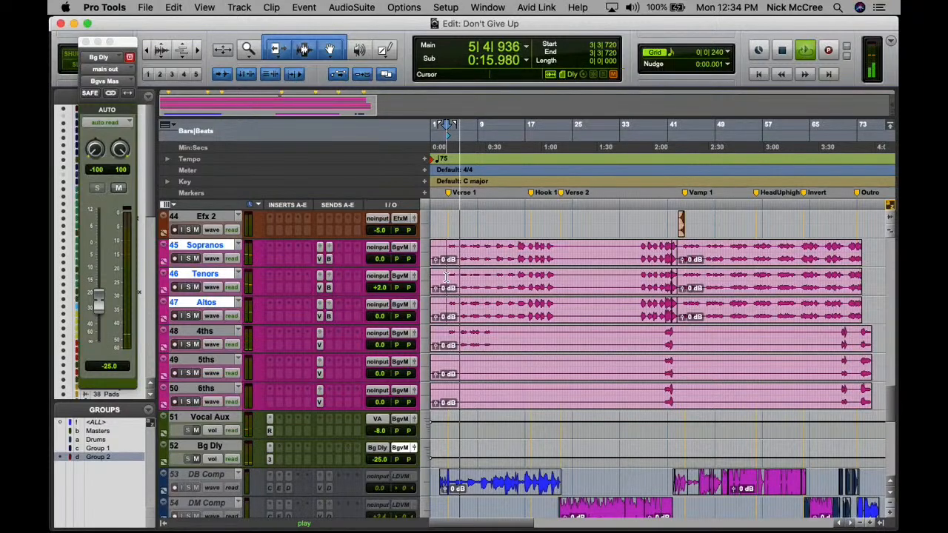
- Lower the Vocal Aux volume automation to -12.0 dB from Verse 1 until just before Hook 1, and play from 4|1|000
{"action": "key", "text": "t"}
{"action": "key", "text": "t"}
{"action": "scroll", "coordinate": [607, 360], "scroll_direction": "down", "scroll_amount": 1}
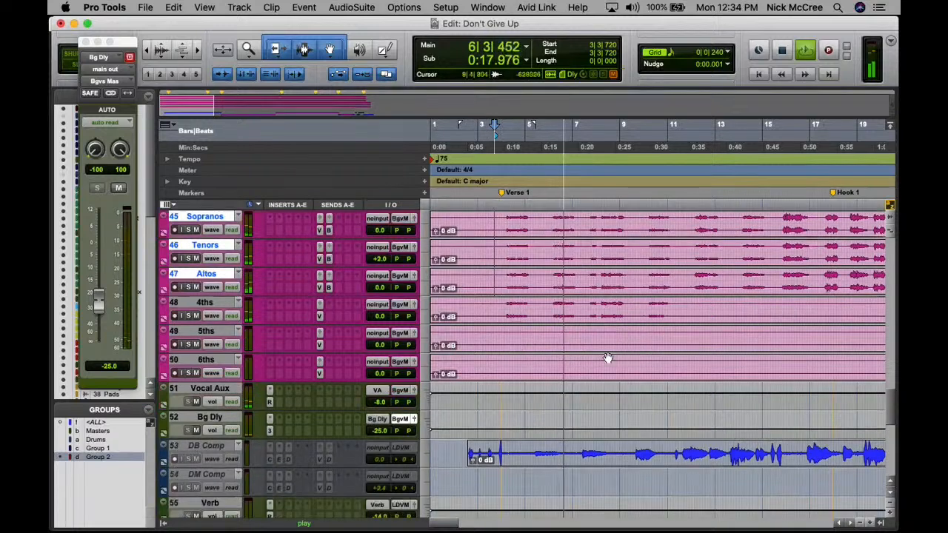
{"action": "key", "text": "space"}
{"action": "left_click_drag", "start_coordinate": [501, 400], "coordinate": [815, 390]}
{"action": "left_click", "coordinate": [500, 276]}
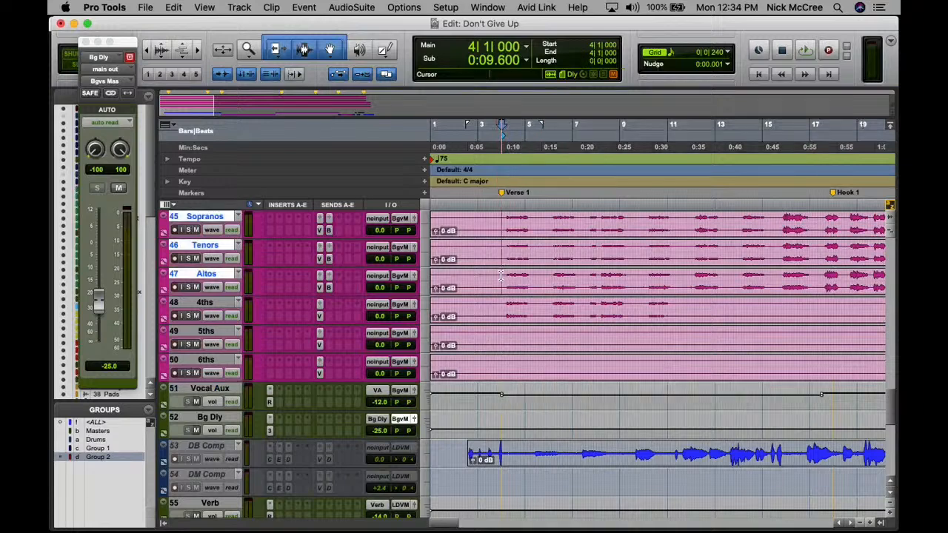
{"action": "key", "text": "space"}
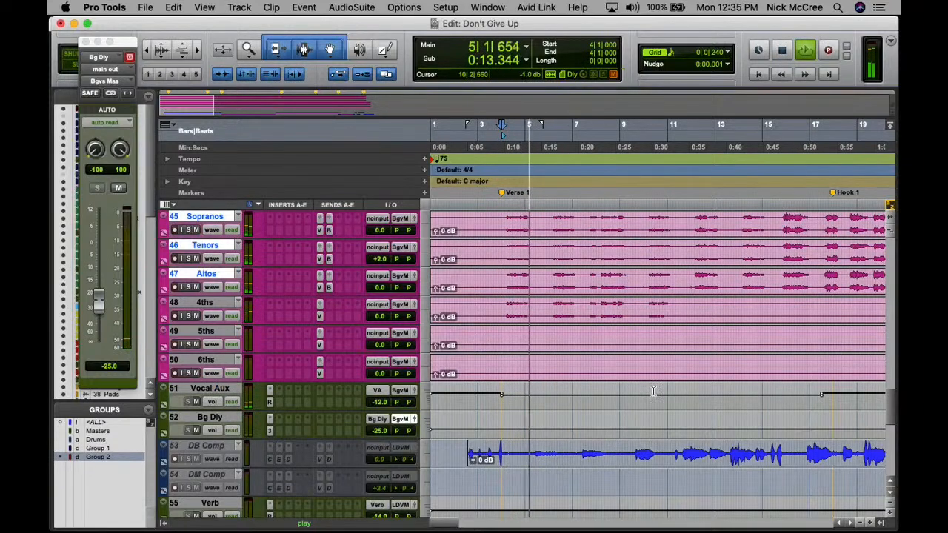
- Pull the Bg Dly volume automation down to -∞ from 1|1|000 to 17|4|720, just before Hook 1
{"action": "scroll", "coordinate": [651, 400], "scroll_direction": "right", "scroll_amount": 2}
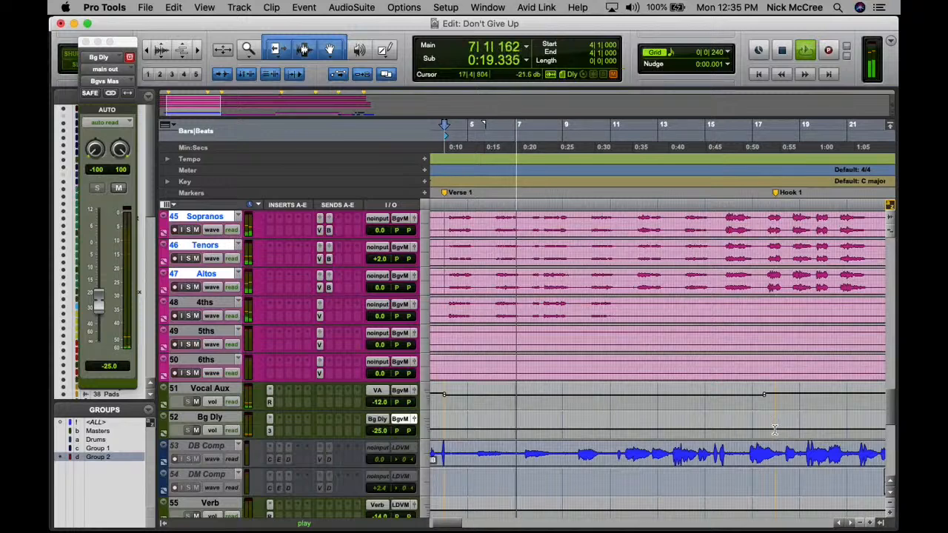
{"action": "left_click_drag", "start_coordinate": [777, 430], "coordinate": [393, 434]}
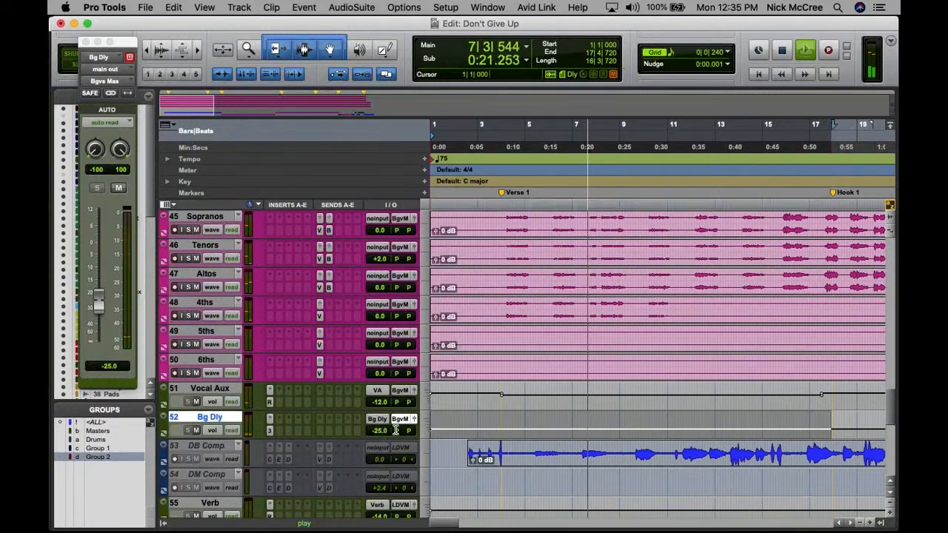
{"action": "left_click_drag", "start_coordinate": [577, 414], "coordinate": [566, 459]}
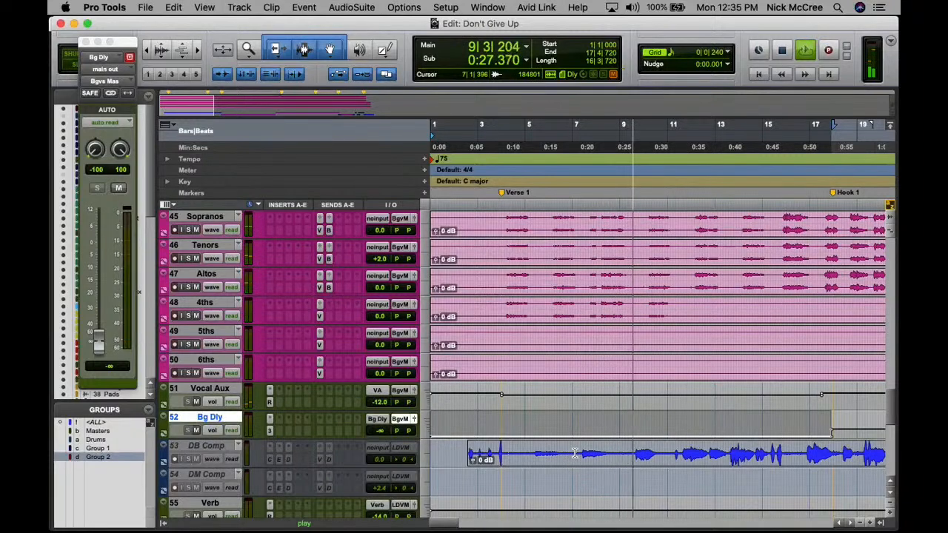
- Boost the Bg Mas Channel Strip EQ's high-mid band to 1.9 dB at 5.3 kHz and raise its high-frequency band
{"action": "scroll", "coordinate": [581, 451], "scroll_direction": "down", "scroll_amount": 10}
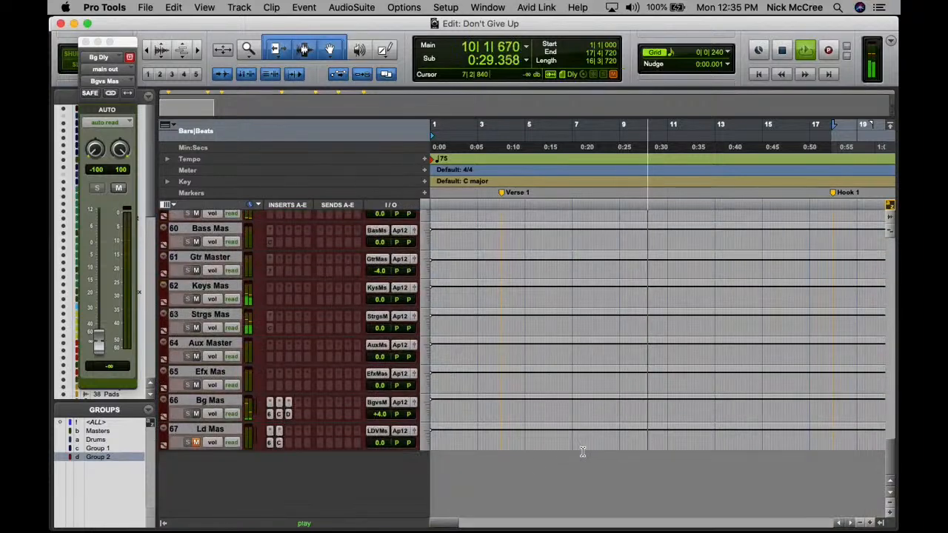
{"action": "left_click", "coordinate": [290, 412]}
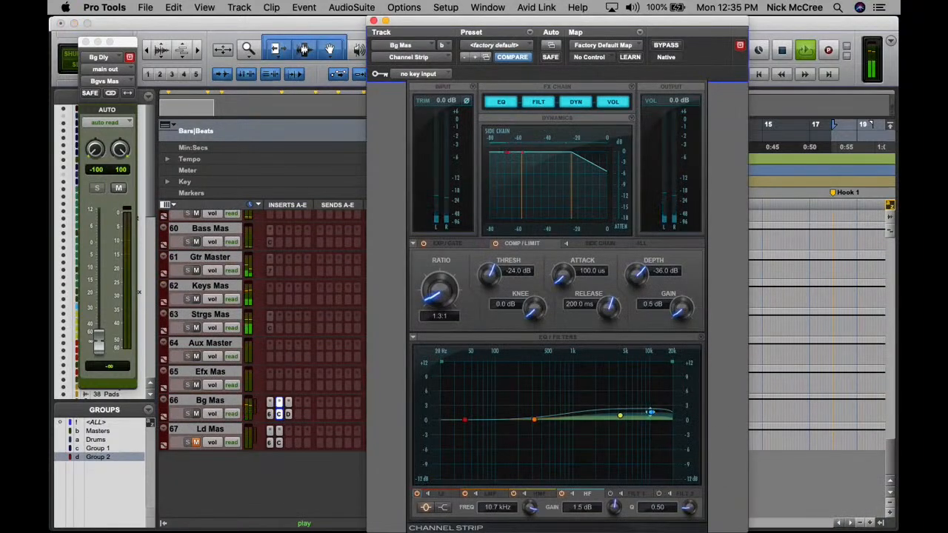
{"action": "left_click_drag", "start_coordinate": [620, 415], "coordinate": [627, 409]}
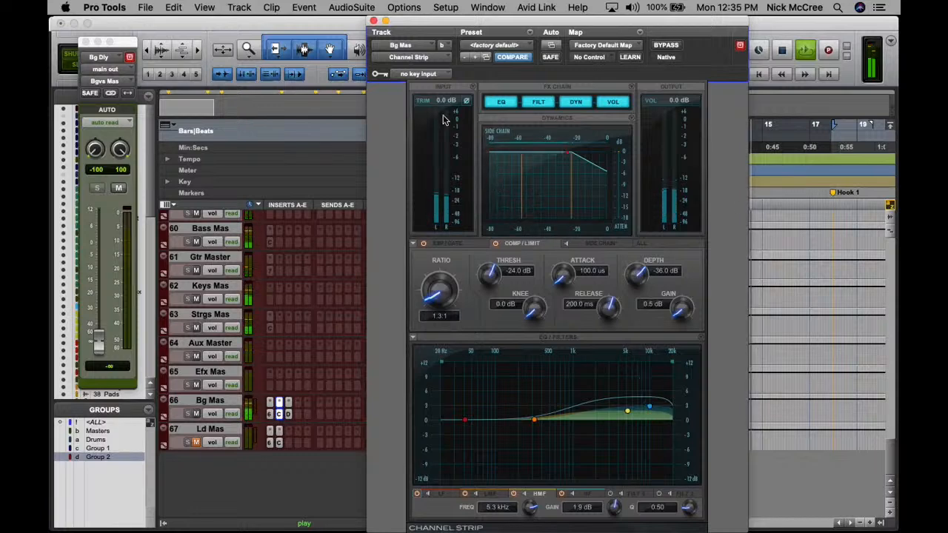
{"action": "left_click", "coordinate": [374, 21]}
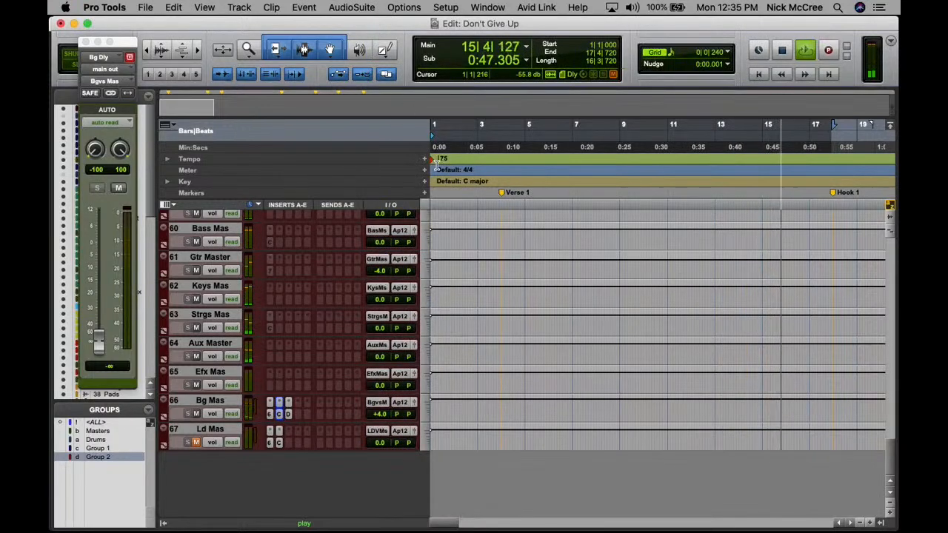
- Play the background vocals from 17|4|424 at the start of Hook 1
{"action": "scroll", "coordinate": [596, 328], "scroll_direction": "up", "scroll_amount": 5}
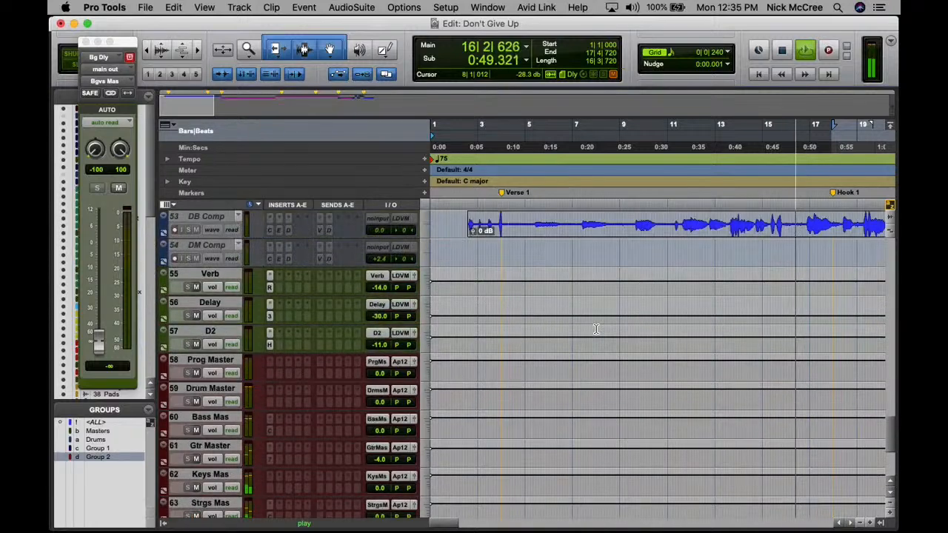
{"action": "scroll", "coordinate": [594, 328], "scroll_direction": "up", "scroll_amount": 9}
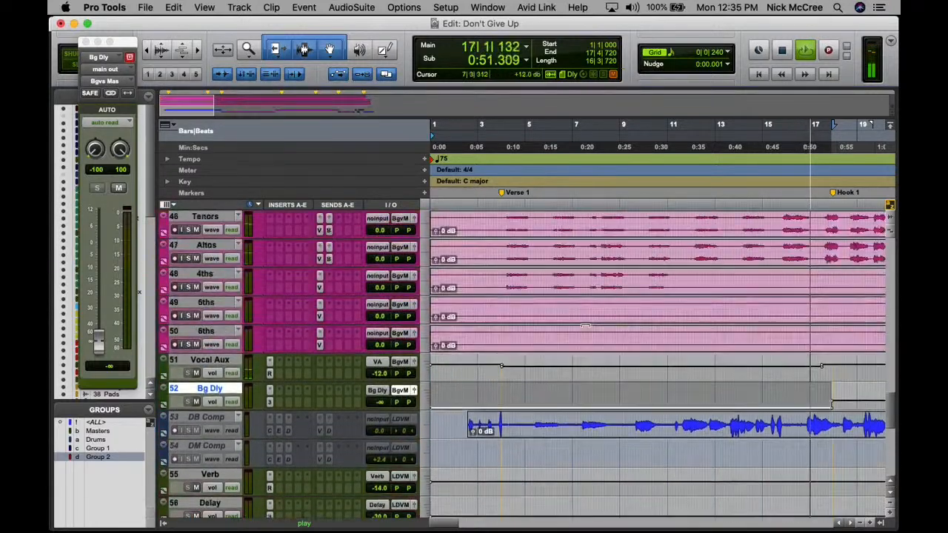
{"action": "left_click", "coordinate": [711, 395]}
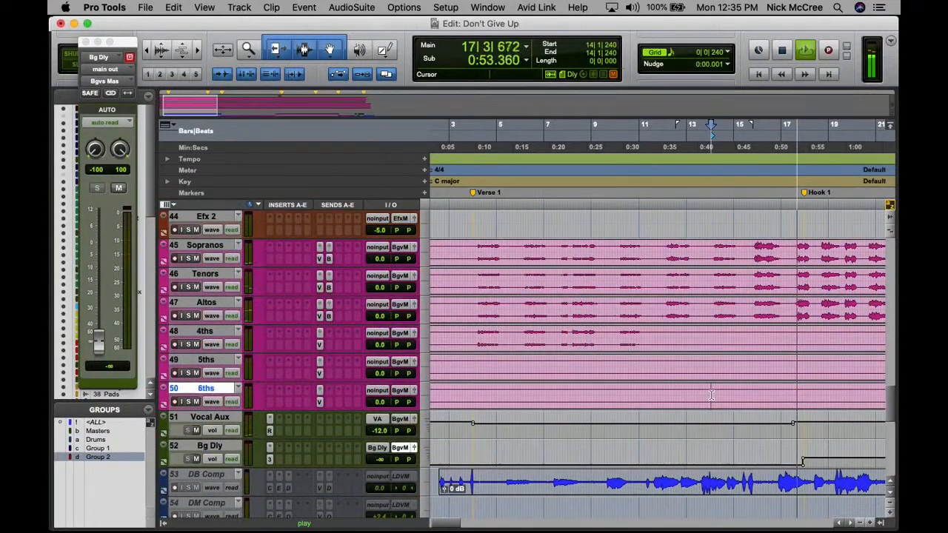
{"action": "key", "text": "Return"}
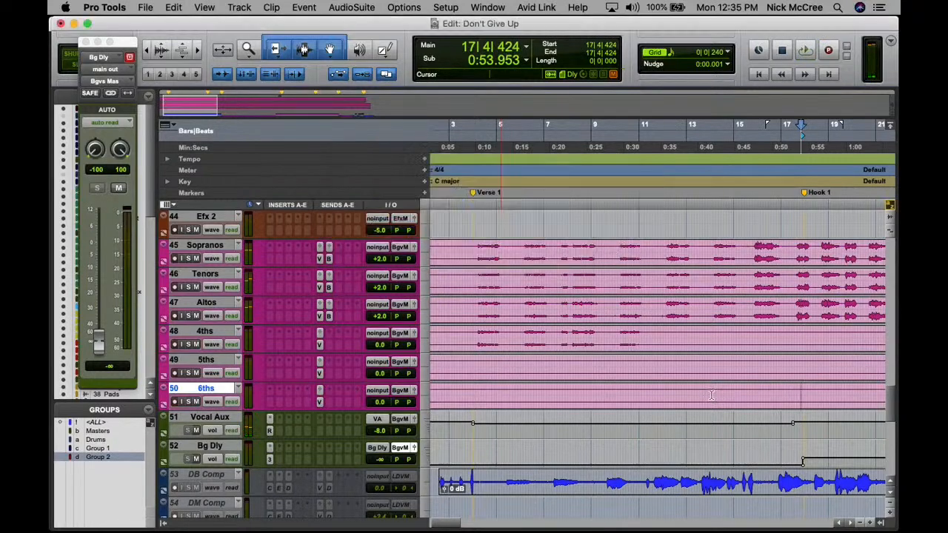
{"action": "key", "text": "space"}
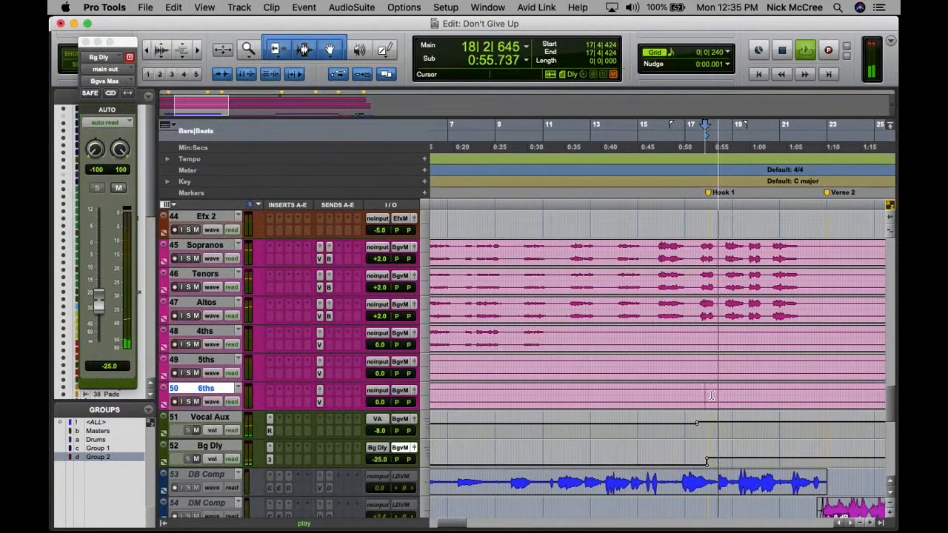
- Set the Bg Mas track's output volume to 2 dB
{"action": "scroll", "coordinate": [707, 392], "scroll_direction": "down", "scroll_amount": 10}
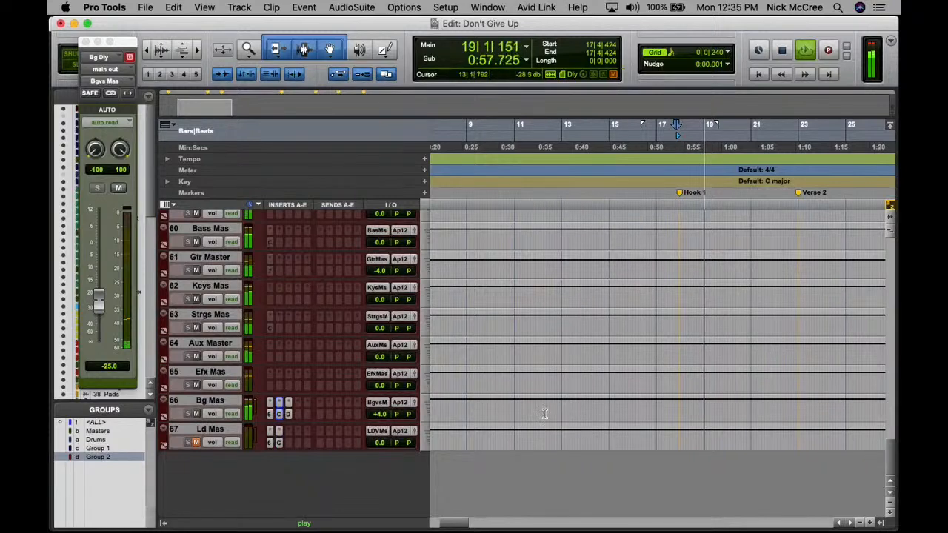
{"action": "left_click", "coordinate": [414, 402]}
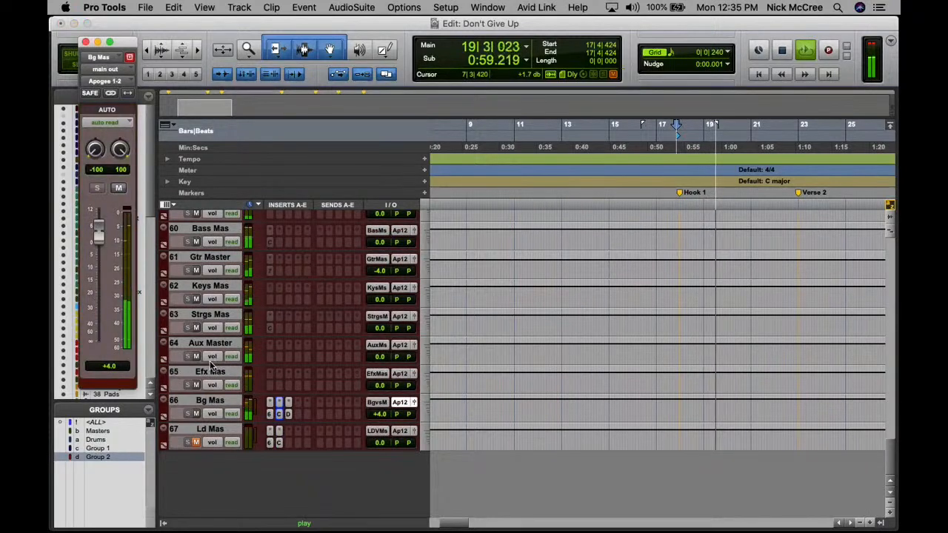
{"action": "left_click", "coordinate": [121, 366]}
{"action": "type", "text": "2"}
{"action": "key", "text": "space"}
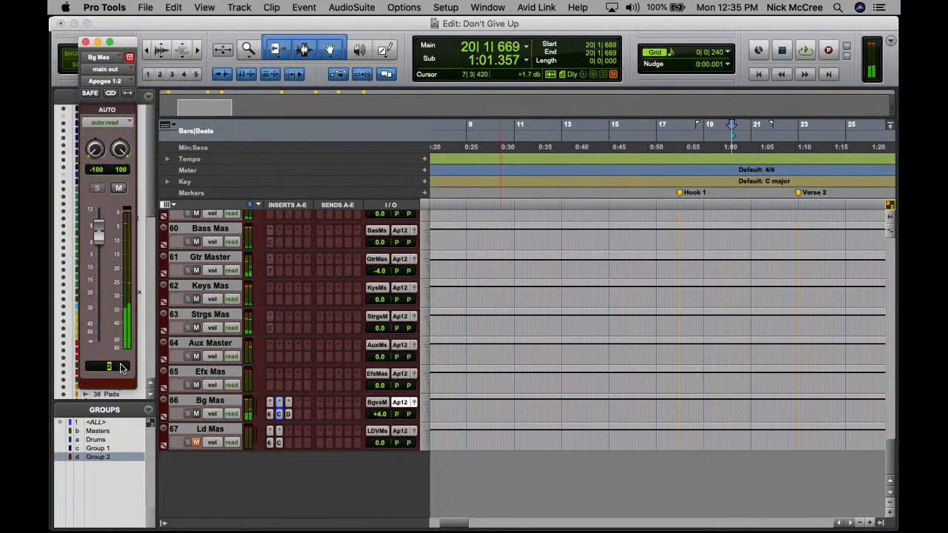